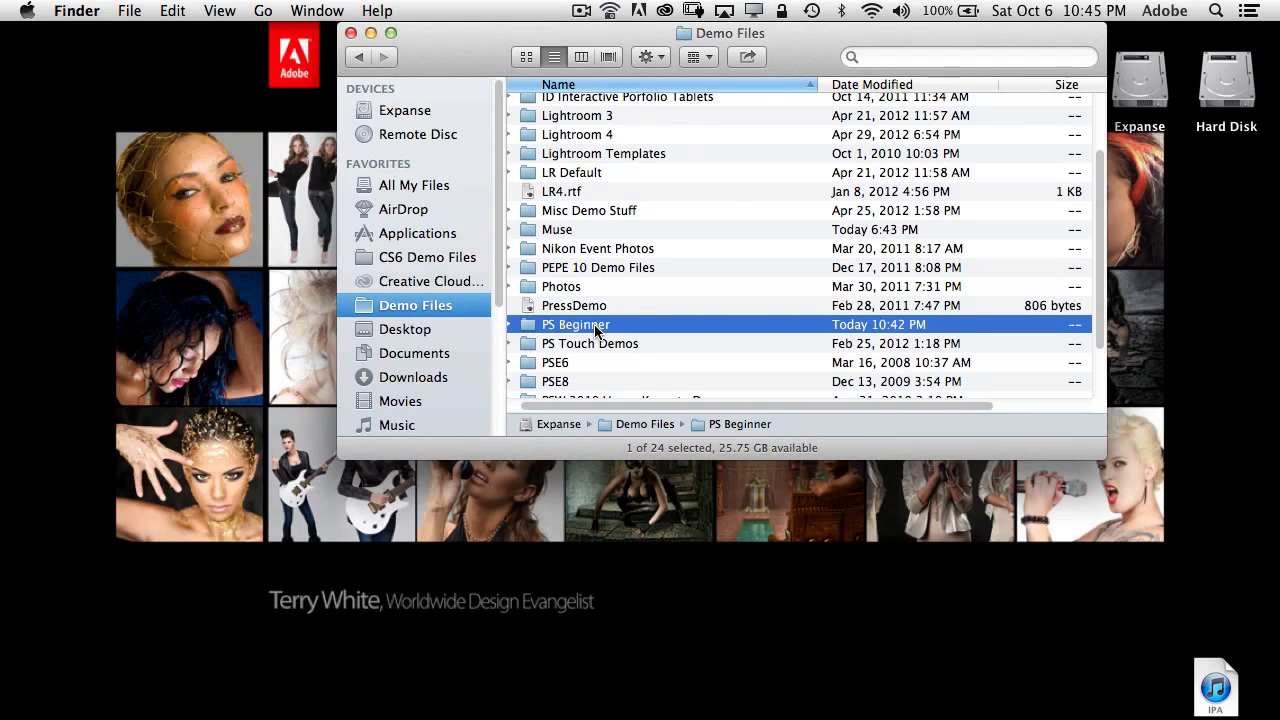
pyautogui.moveTo(596, 332); pyautogui.dragTo(287, 697)
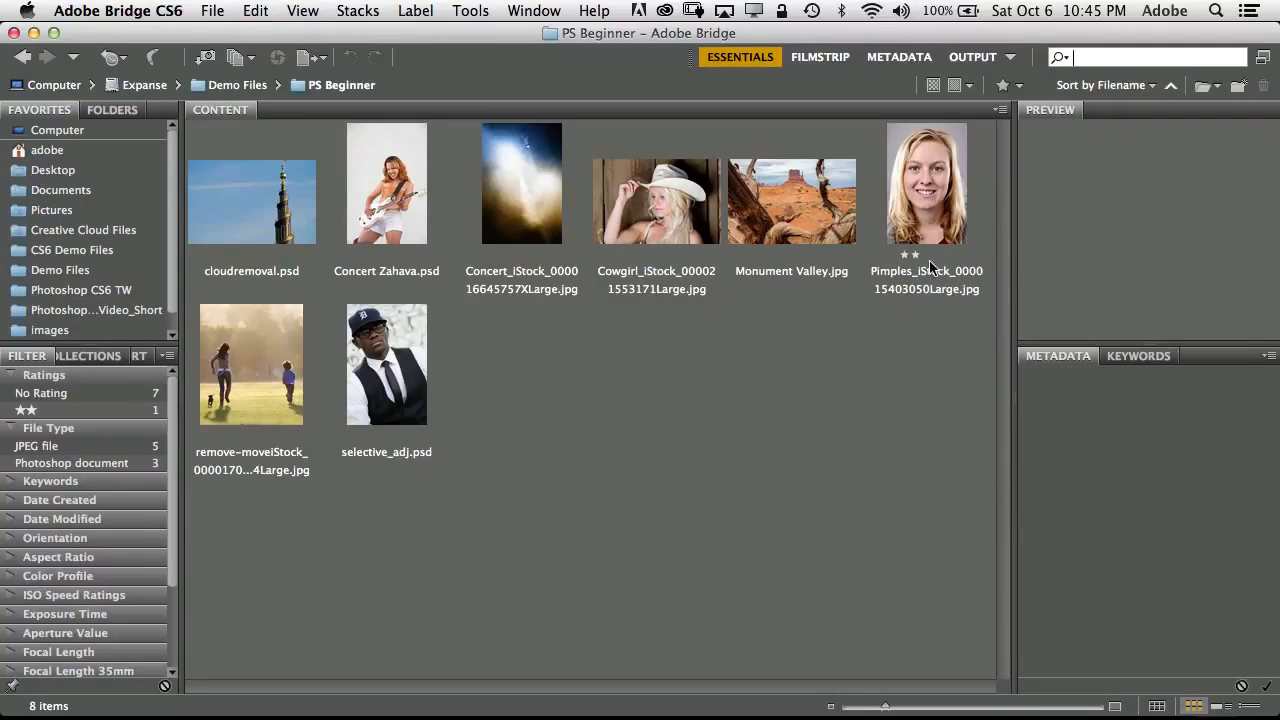
pyautogui.doubleClick(923, 207)
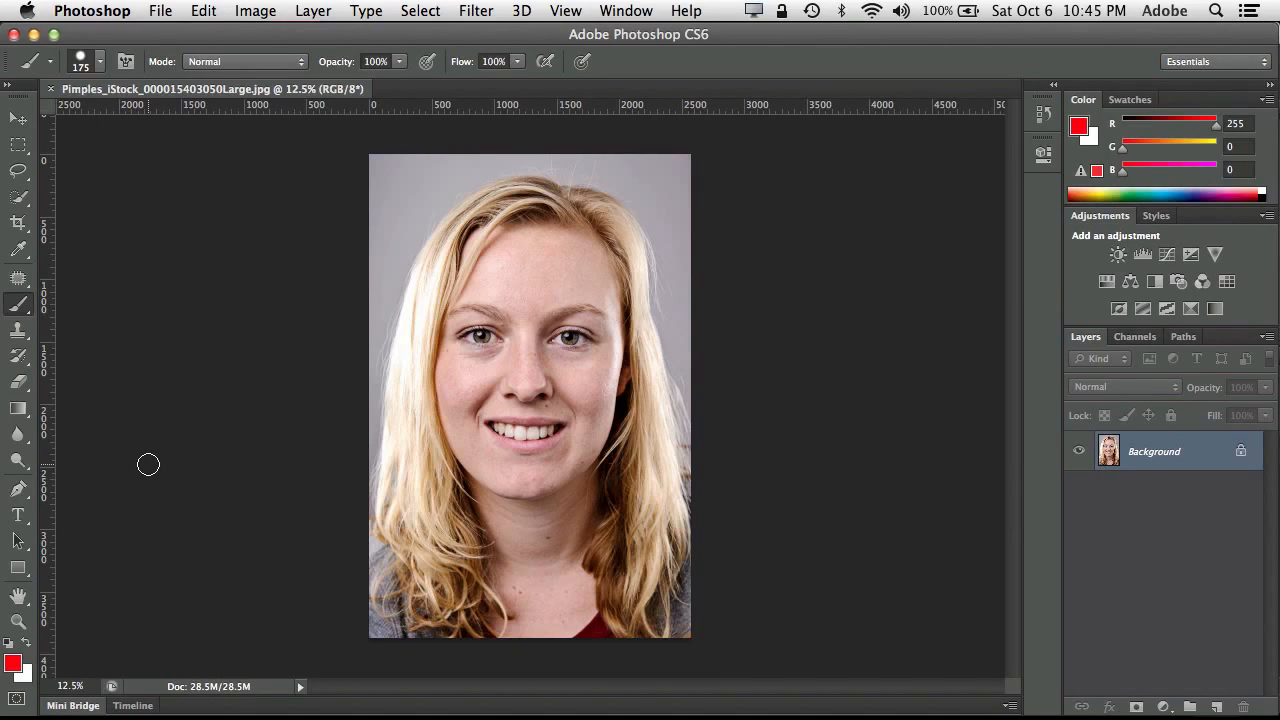
# - Switch to the Spot Healing Brush tool for retouching the forehead at 50% magnification
pyautogui.press('super+equal')
pyautogui.press('super+equal')
pyautogui.press('super+equal')
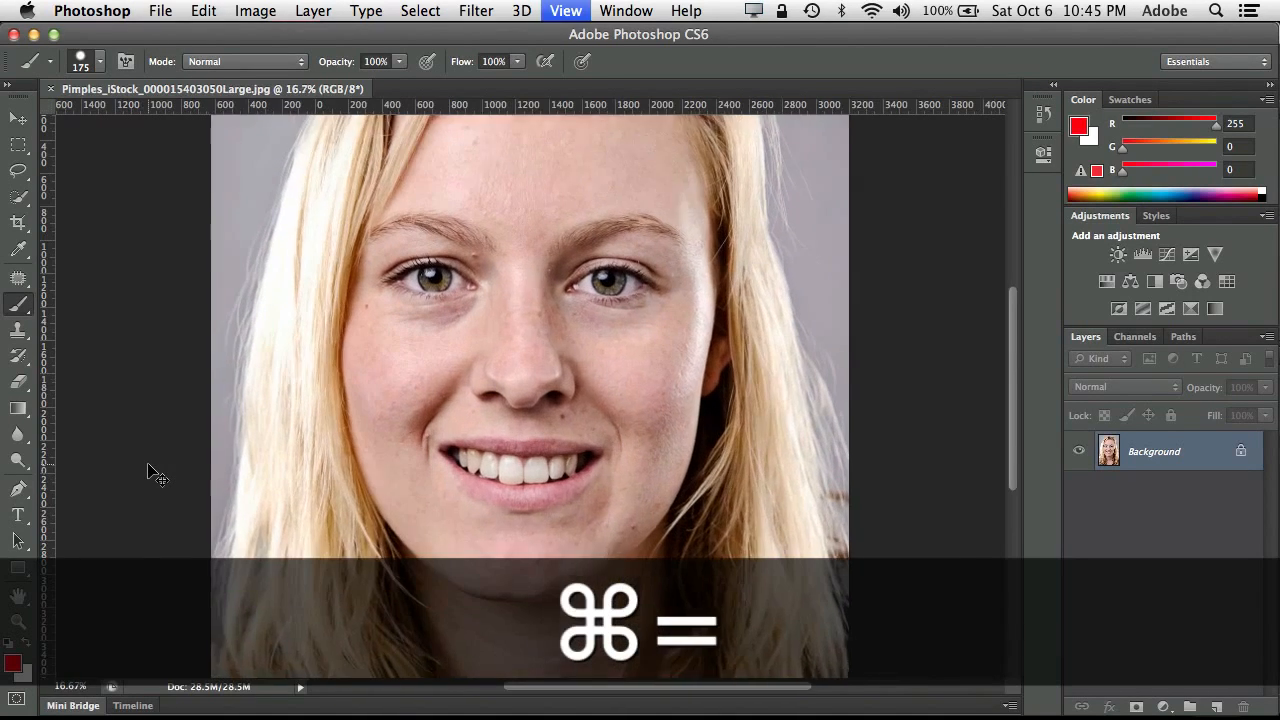
pyautogui.press('super+equal')
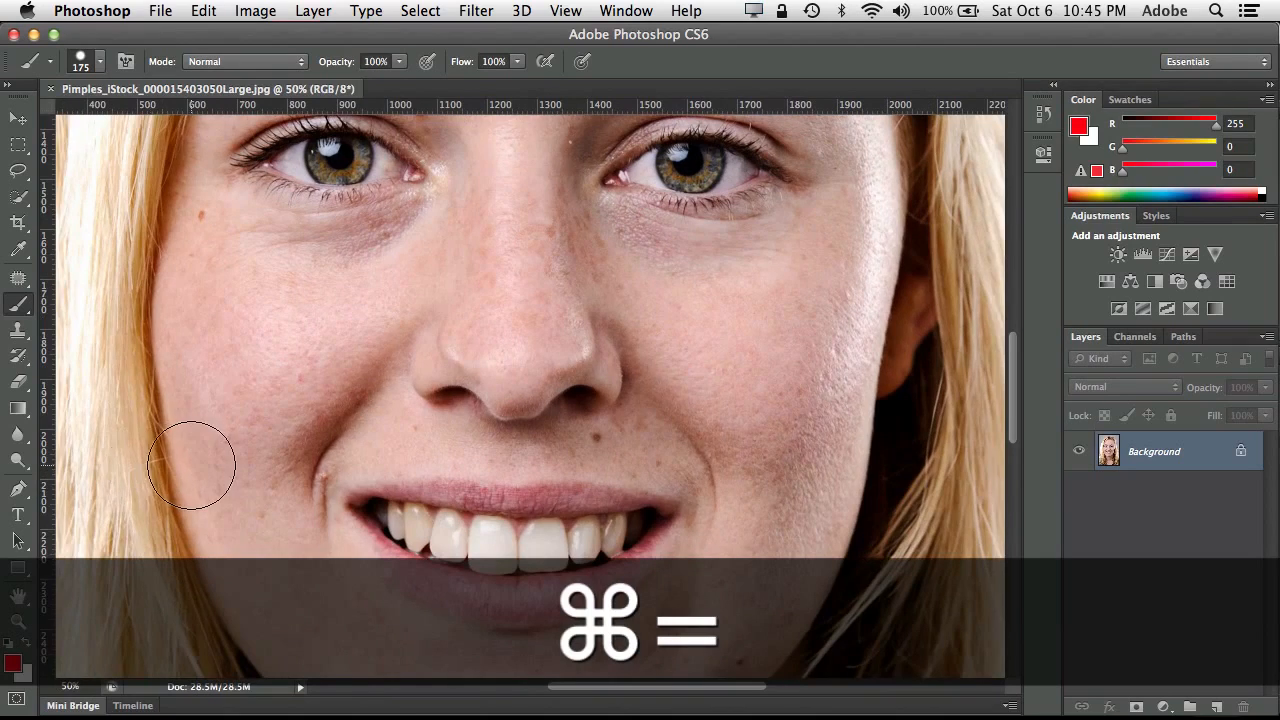
pyautogui.scroll(5, 191, 455)
pyautogui.scroll(5, 191, 465)
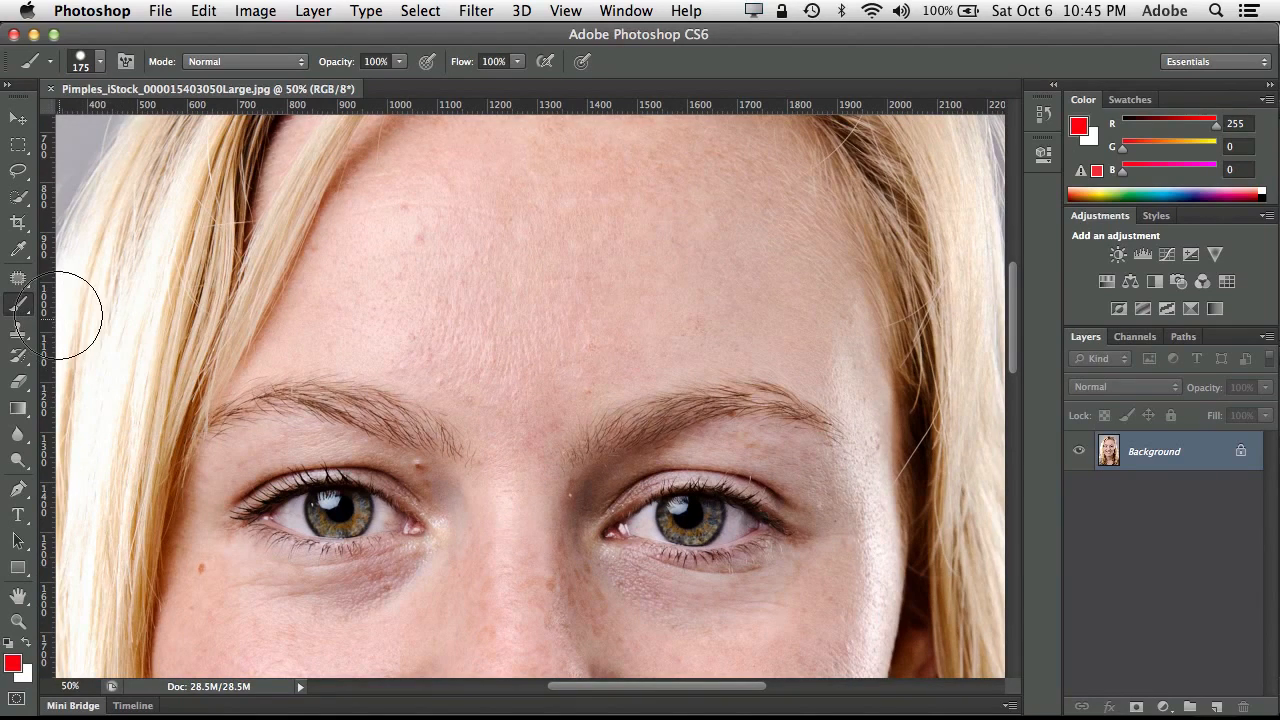
pyautogui.click(19, 281)
pyautogui.click(19, 281)
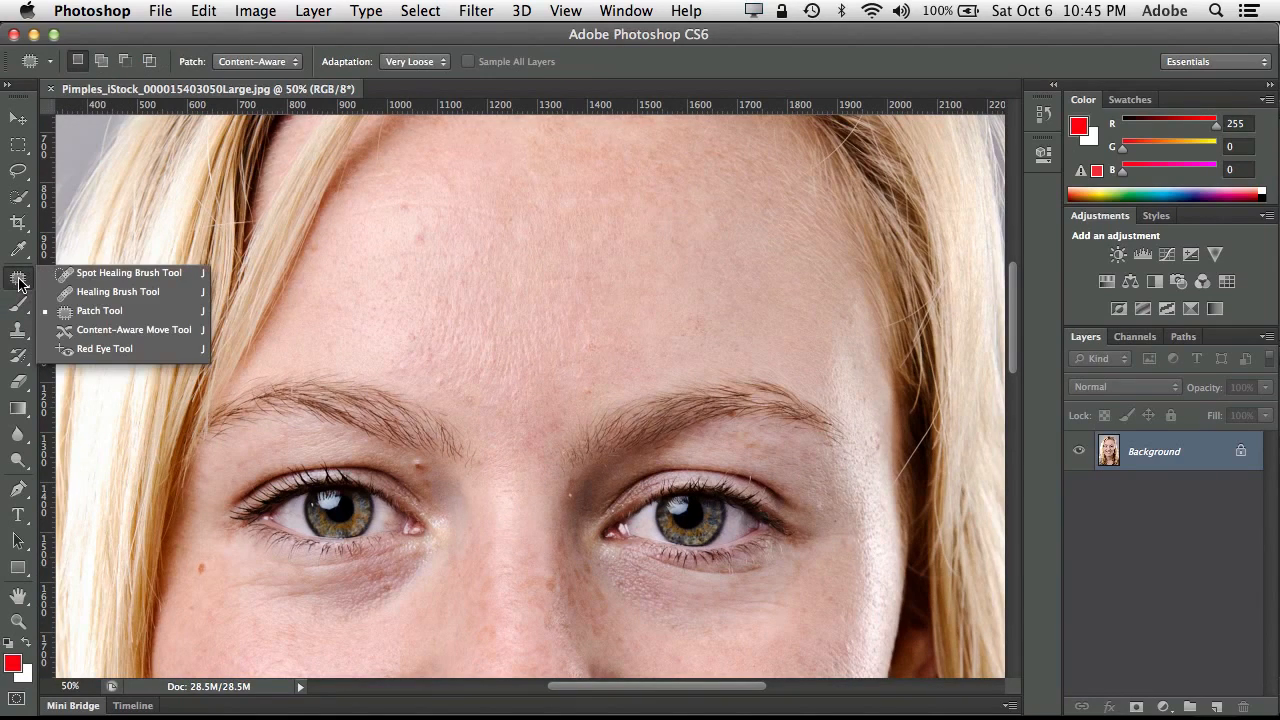
pyautogui.click(84, 277)
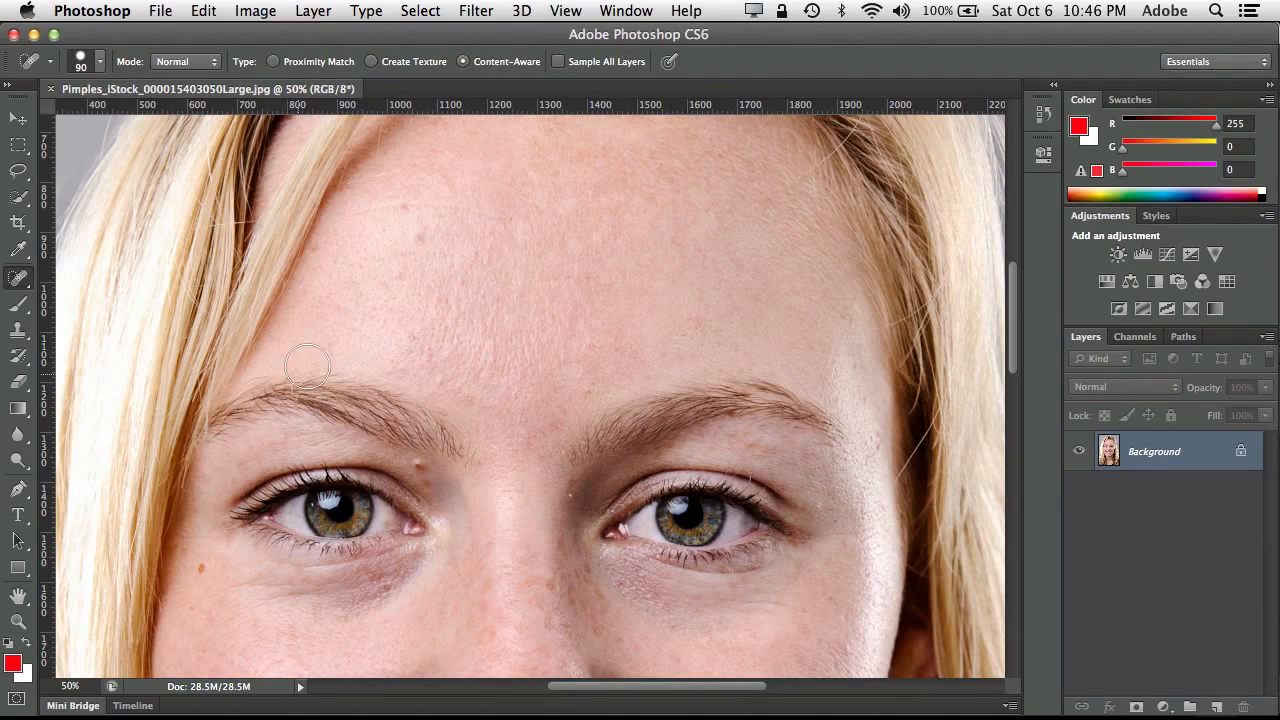
# - Set the Spot Healing Brush to a soft tip with 0% hardness and a size of 77 px
pyautogui.click(418, 250)
pyautogui.click(100, 66)
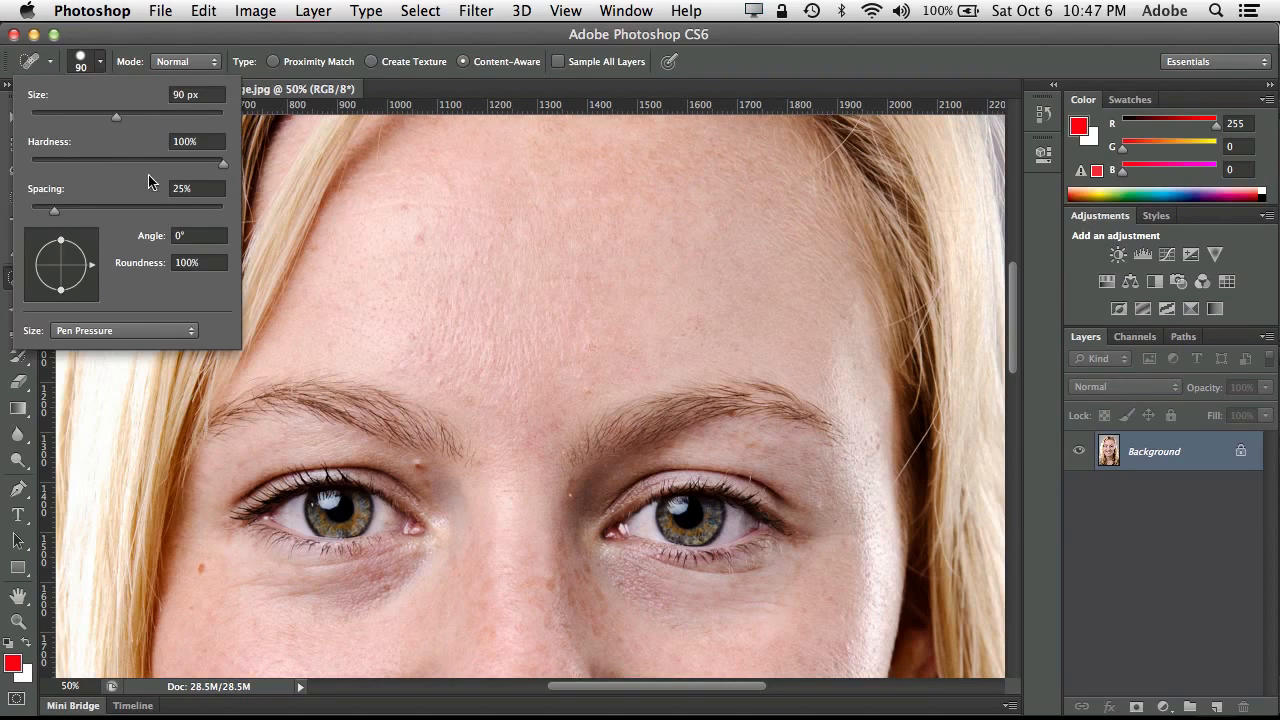
pyautogui.moveTo(224, 168); pyautogui.dragTo(219, 166)
pyautogui.moveTo(55, 175); pyautogui.dragTo(25, 172)
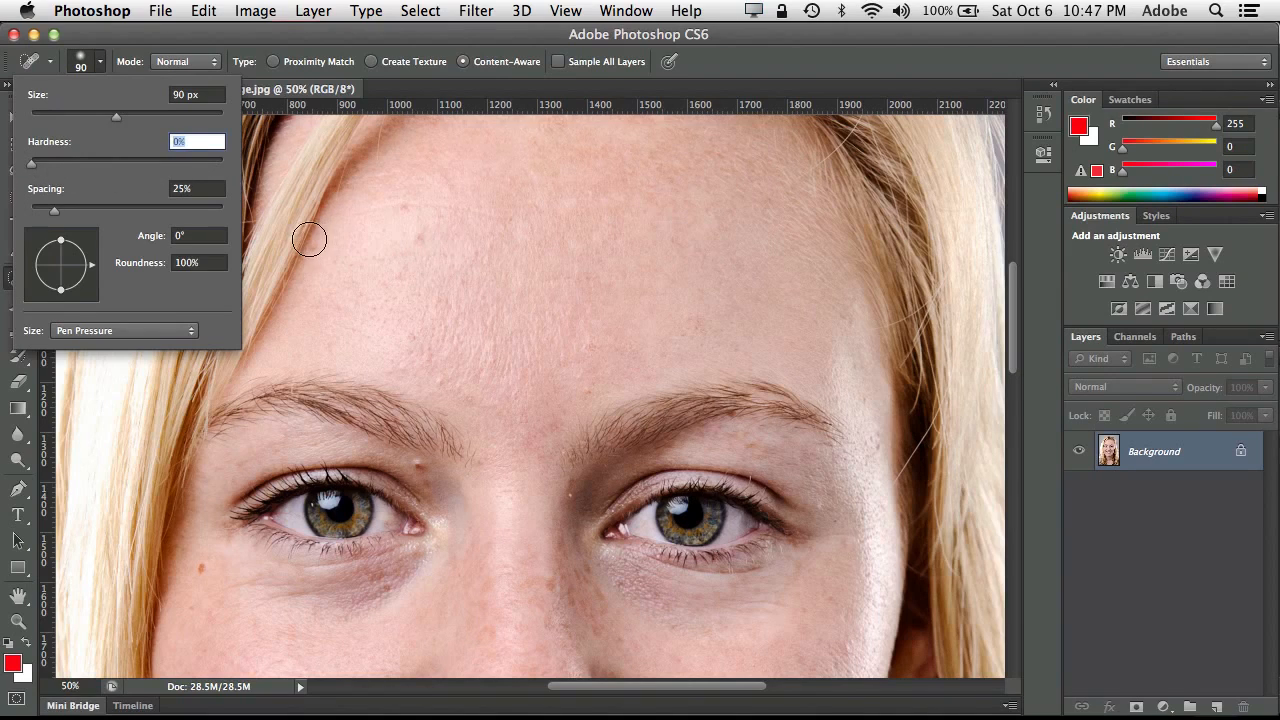
pyautogui.click(84, 66)
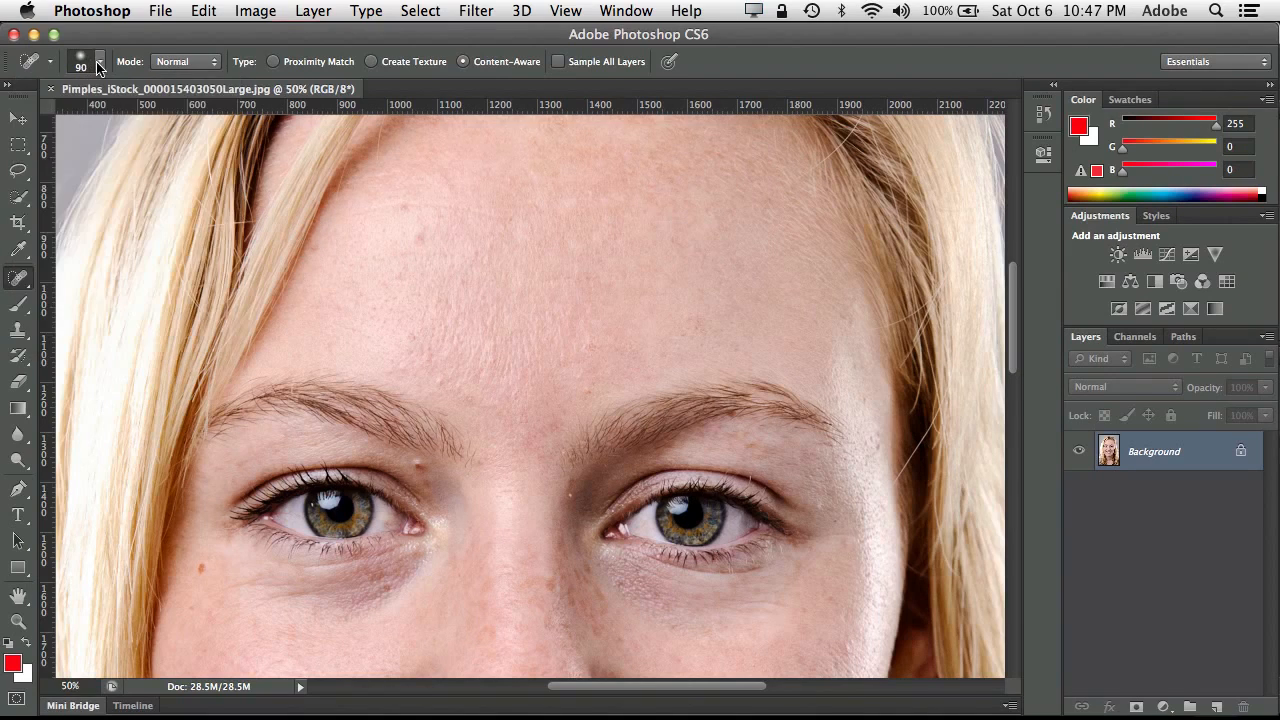
pyautogui.click(99, 66)
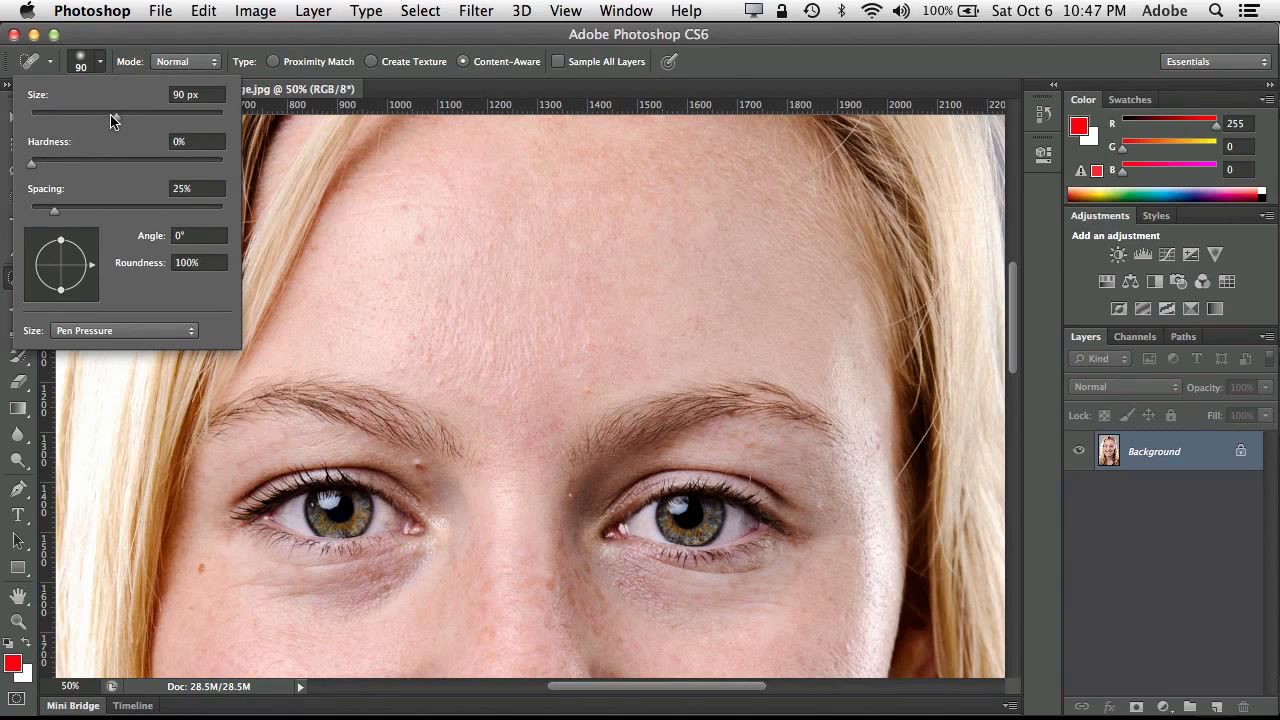
pyautogui.moveTo(112, 121); pyautogui.dragTo(114, 122)
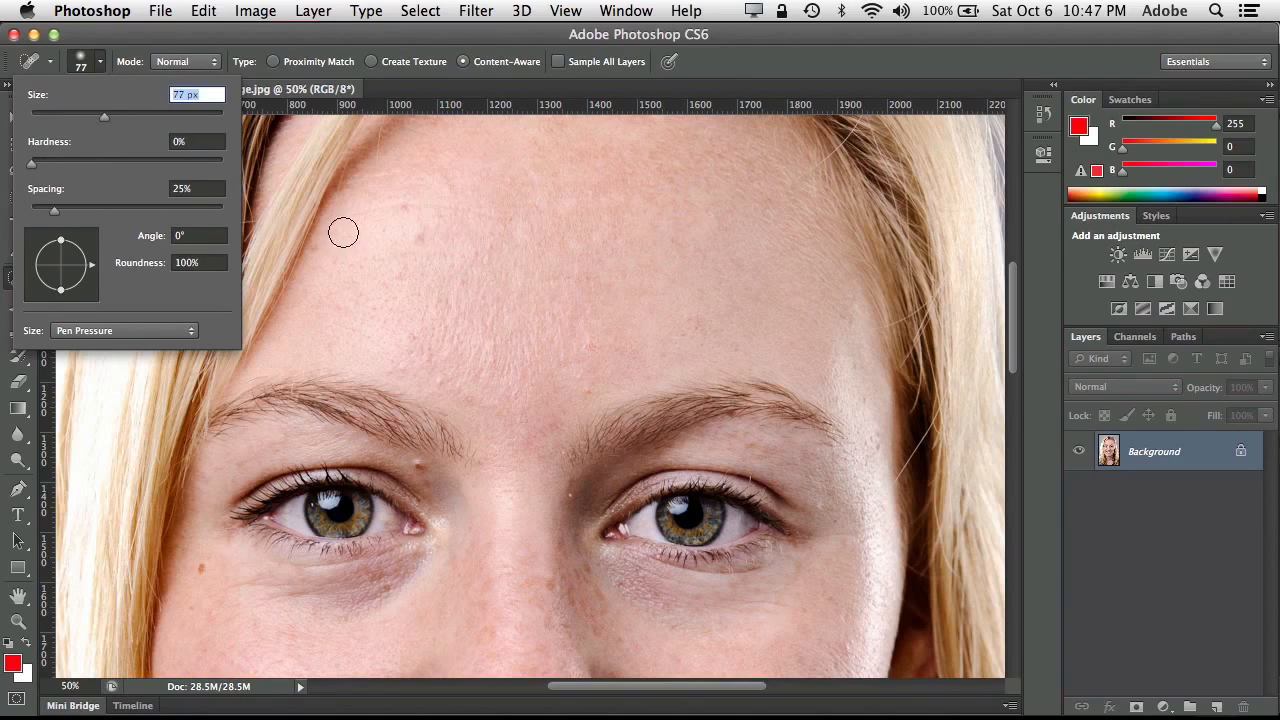
pyautogui.moveTo(33, 170)
pyautogui.mouseDown()
pyautogui.moveTo(198, 168)
pyautogui.moveTo(30, 185)
pyautogui.mouseUp()
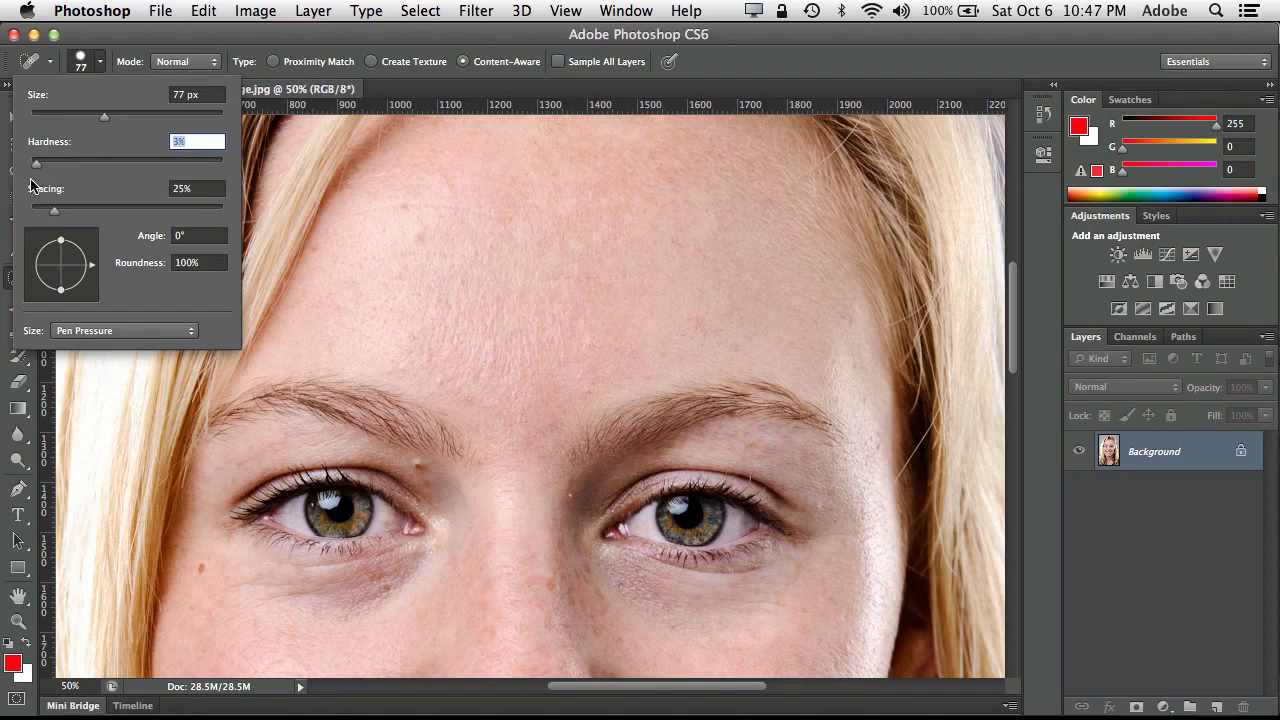
pyautogui.click(100, 64)
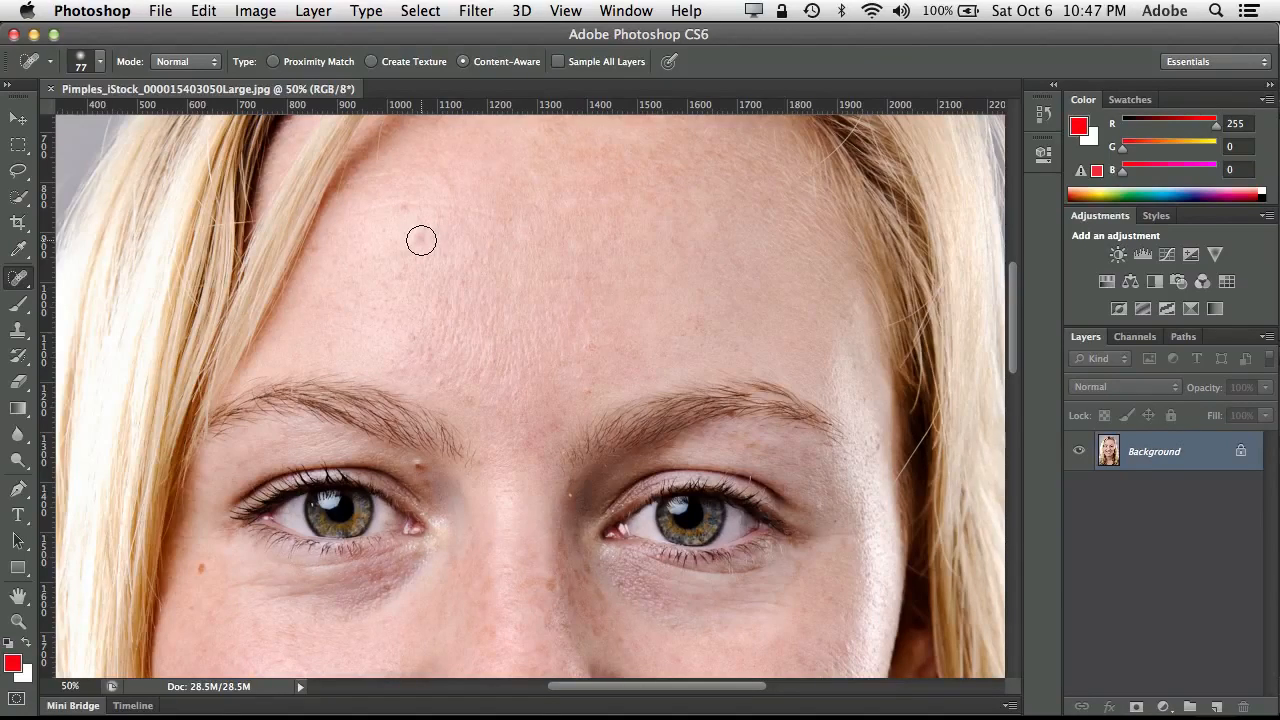
# - Shrink the healing brush to 40 px and enlarge it to 90 px, comparing it with the forehead blemish
pyautogui.press('[')
pyautogui.press('[')
pyautogui.press('[')
pyautogui.press('[')
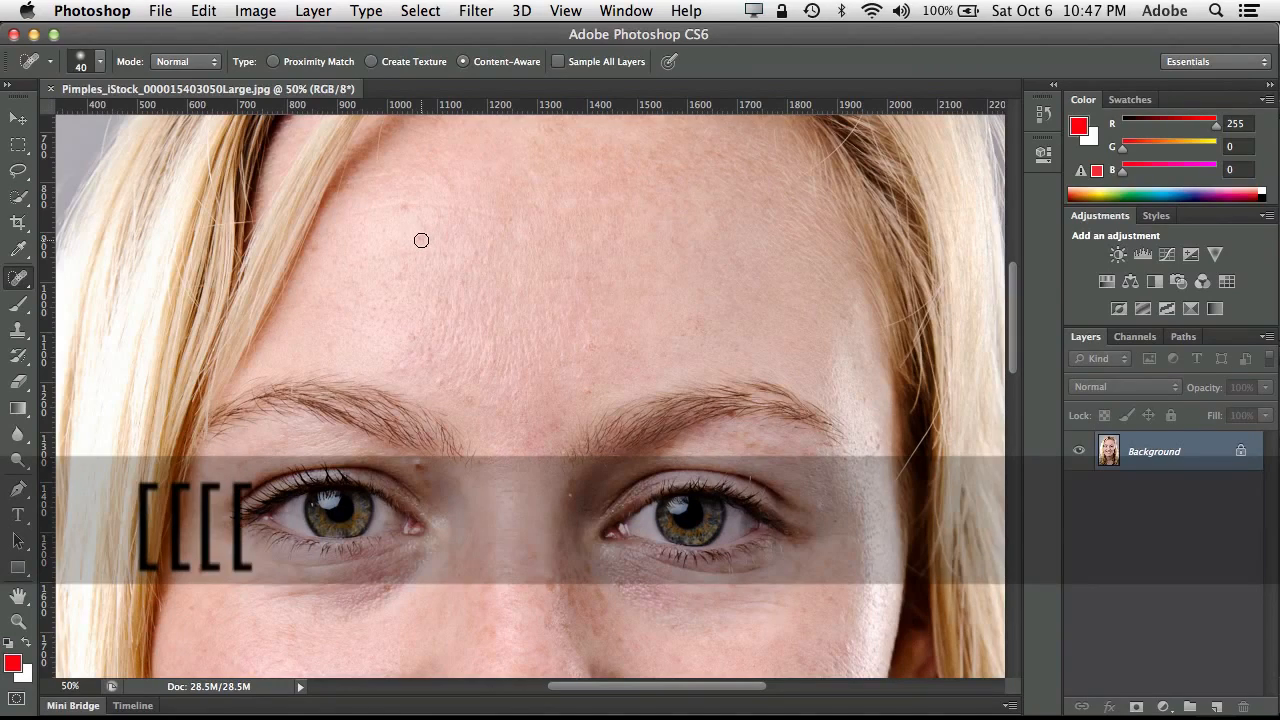
pyautogui.press(']')
pyautogui.press(']')
pyautogui.press(']')
pyautogui.press(']')
pyautogui.press(']')
pyautogui.press(']')
pyautogui.press(']')
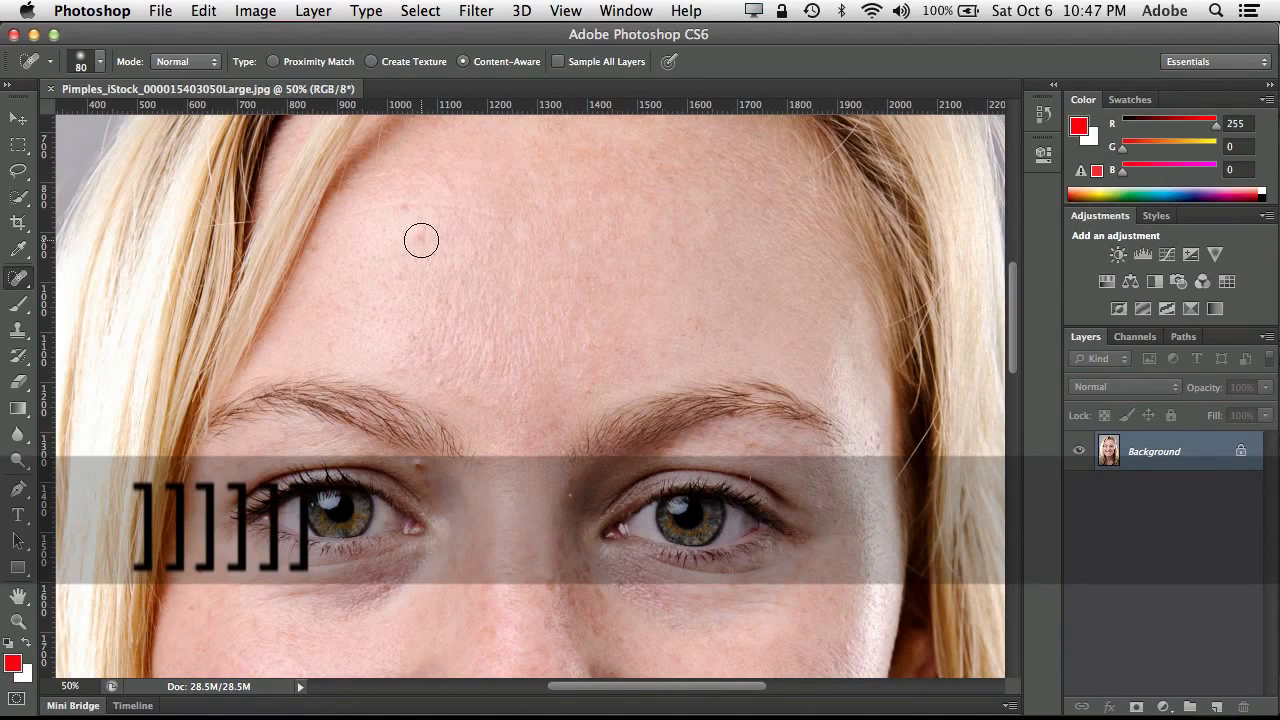
pyautogui.press('[')
pyautogui.press('[')
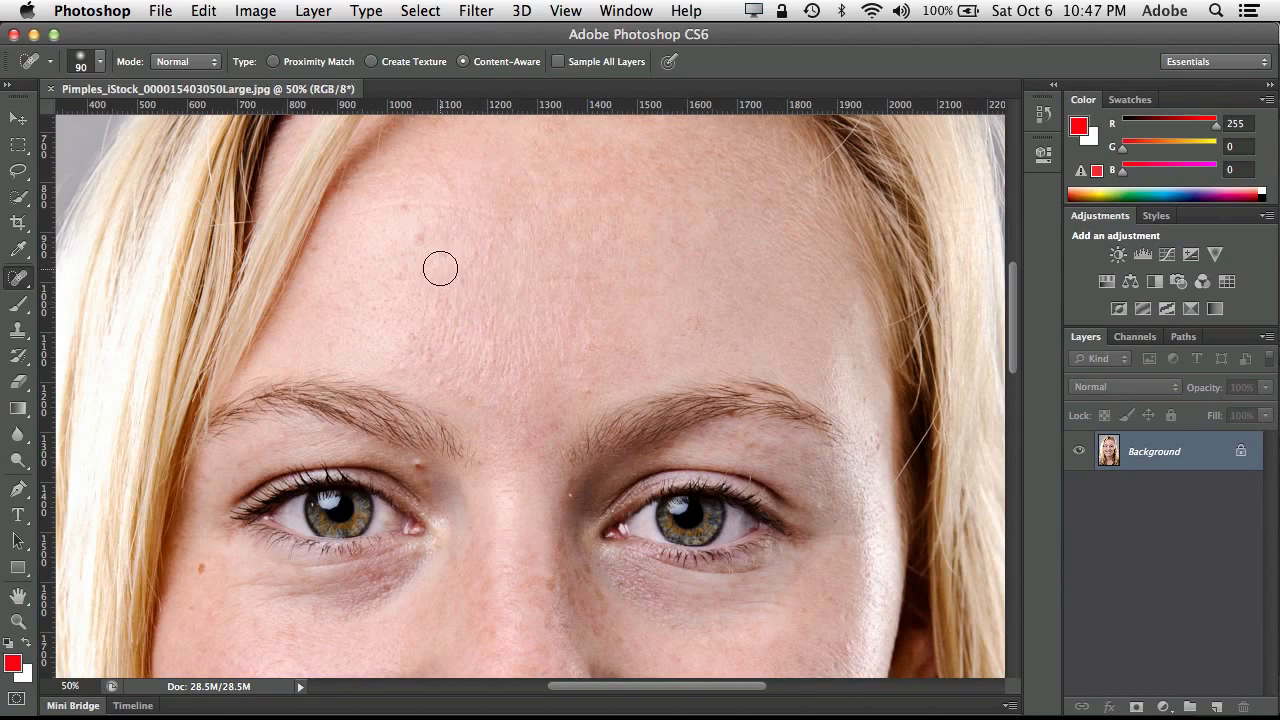
# - Heal the blemishes on the forehead, beside both inner eye corners and on the cheek below the eye with the Spot Healing Brush
pyautogui.moveTo(420, 237)
pyautogui.mouseDown()
pyautogui.moveTo(379, 208)
pyautogui.moveTo(371, 220)
pyautogui.moveTo(463, 209)
pyautogui.moveTo(515, 221)
pyautogui.mouseUp()
pyautogui.click(409, 334)
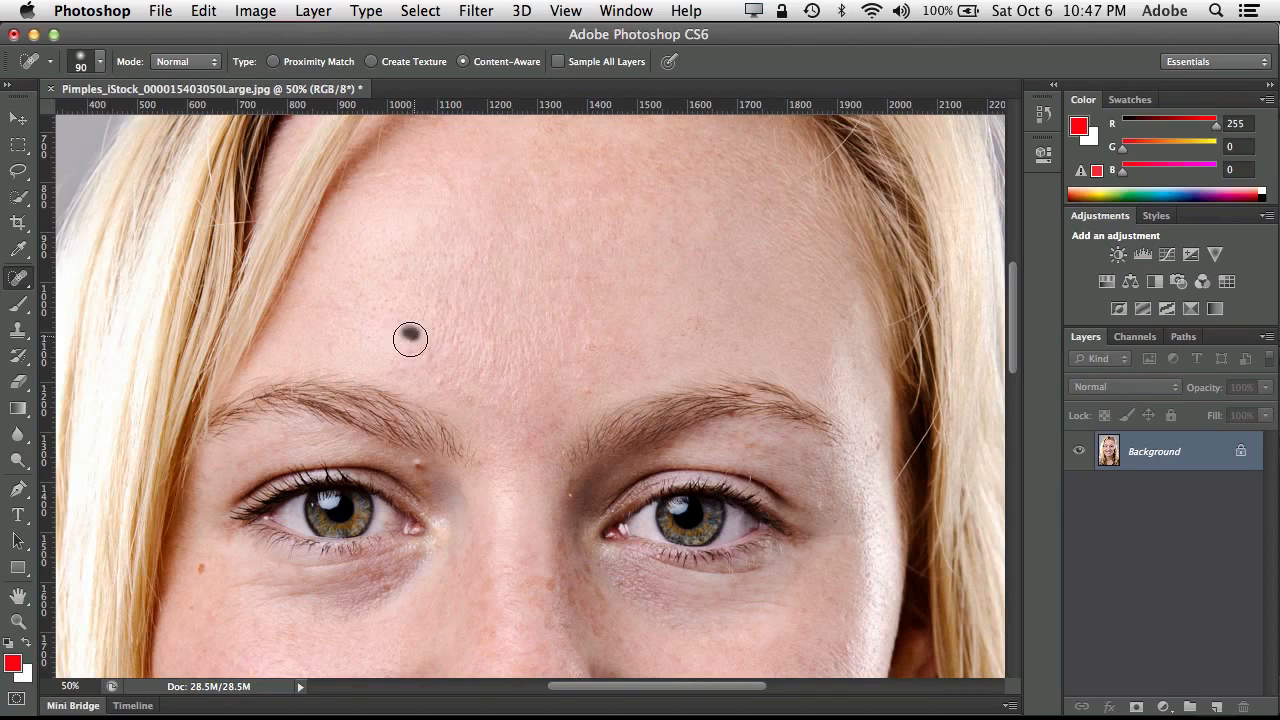
pyautogui.click(420, 476)
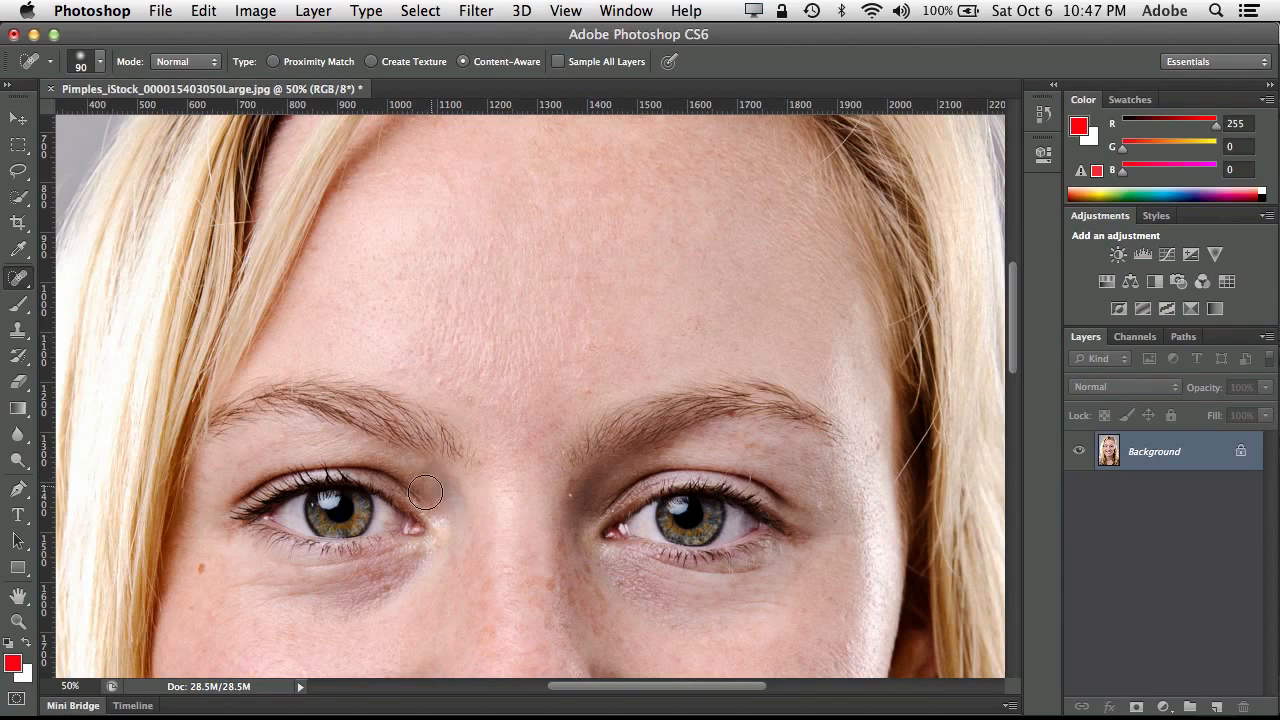
pyautogui.click(201, 570)
pyautogui.click(572, 493)
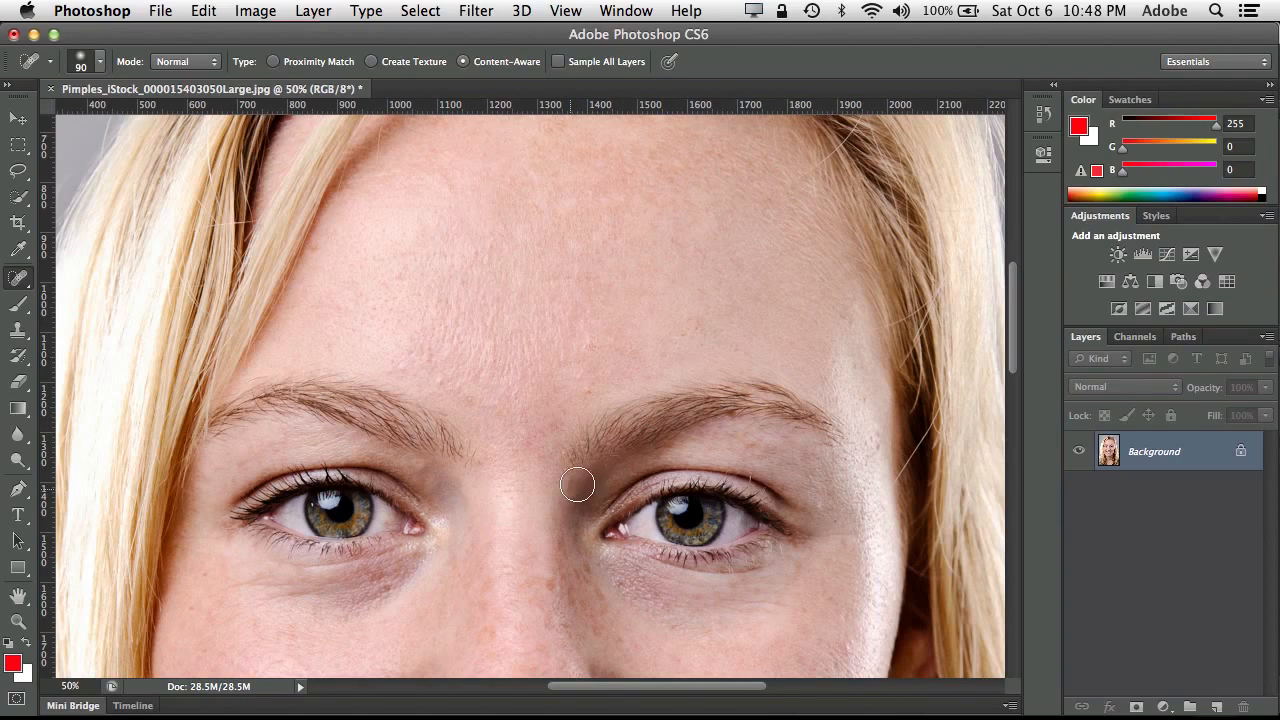
pyautogui.click(586, 391)
# - Heal the spots on the lower cheek, along the jaw and on the chin with the Spot Healing Brush
pyautogui.moveTo(527, 433); pyautogui.dragTo(513, 201)
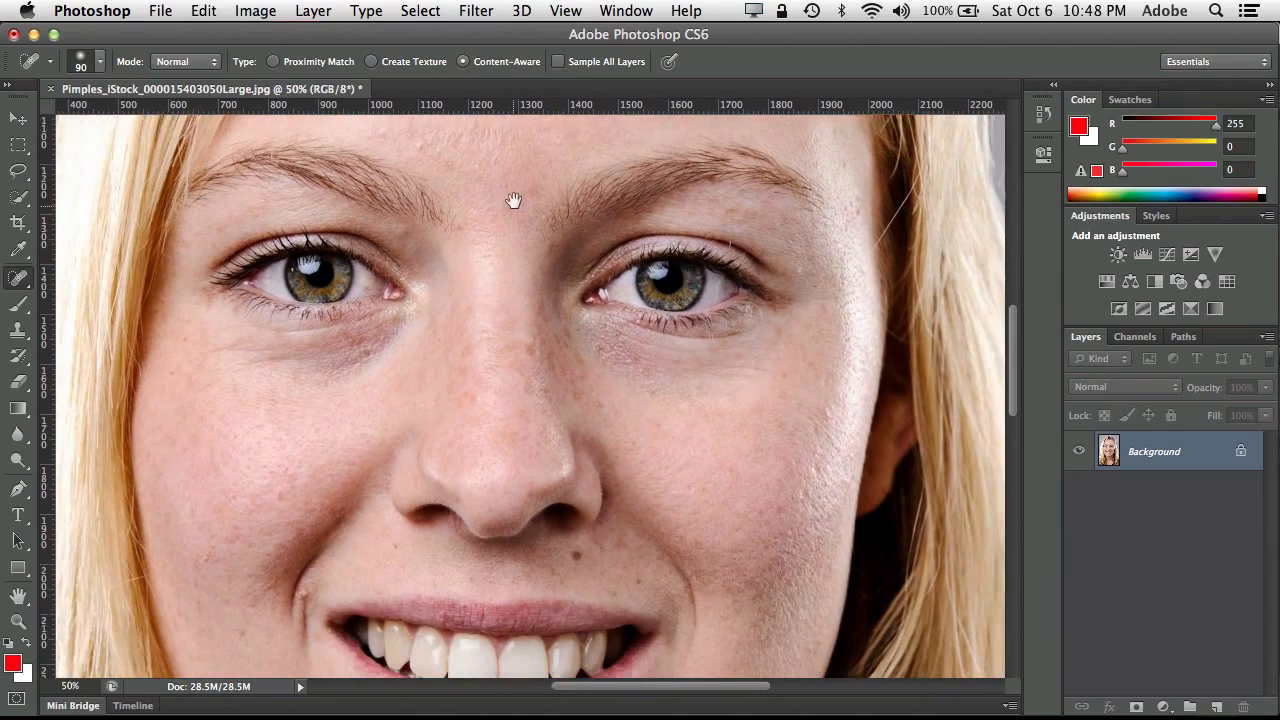
pyautogui.scroll(-5, 520, 330)
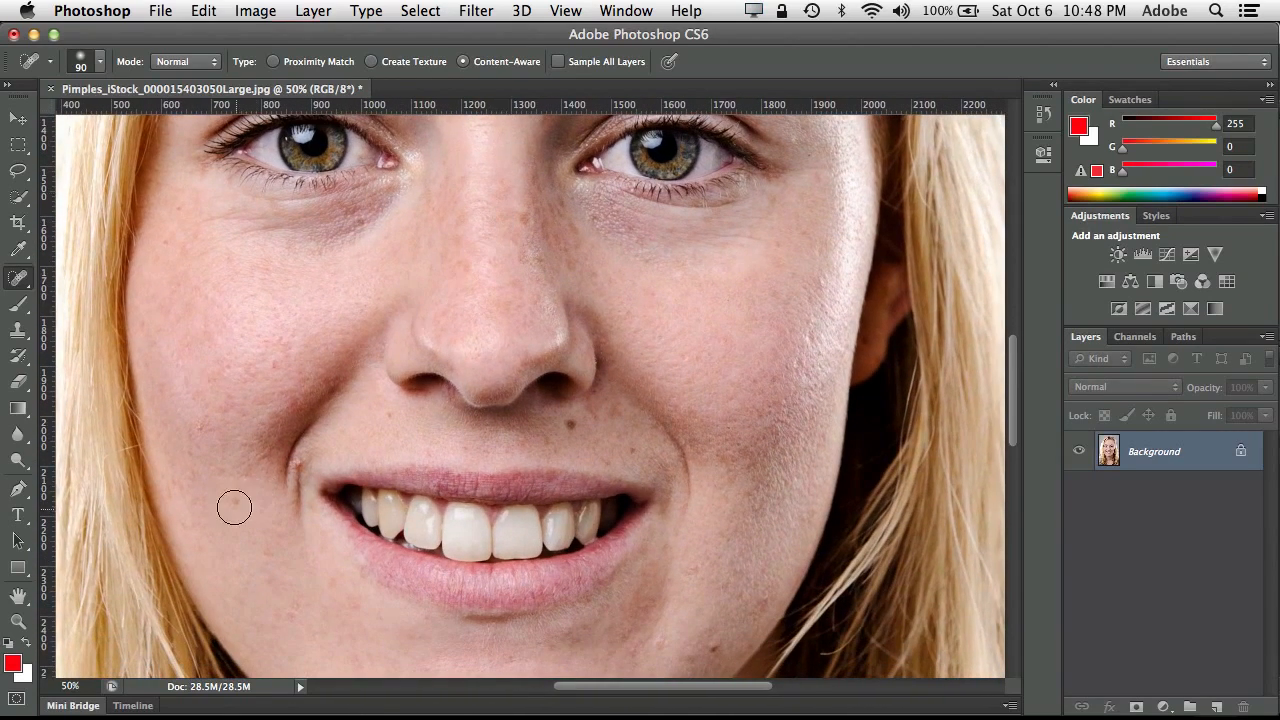
pyautogui.click(234, 506)
pyautogui.moveTo(350, 600); pyautogui.dragTo(289, 451)
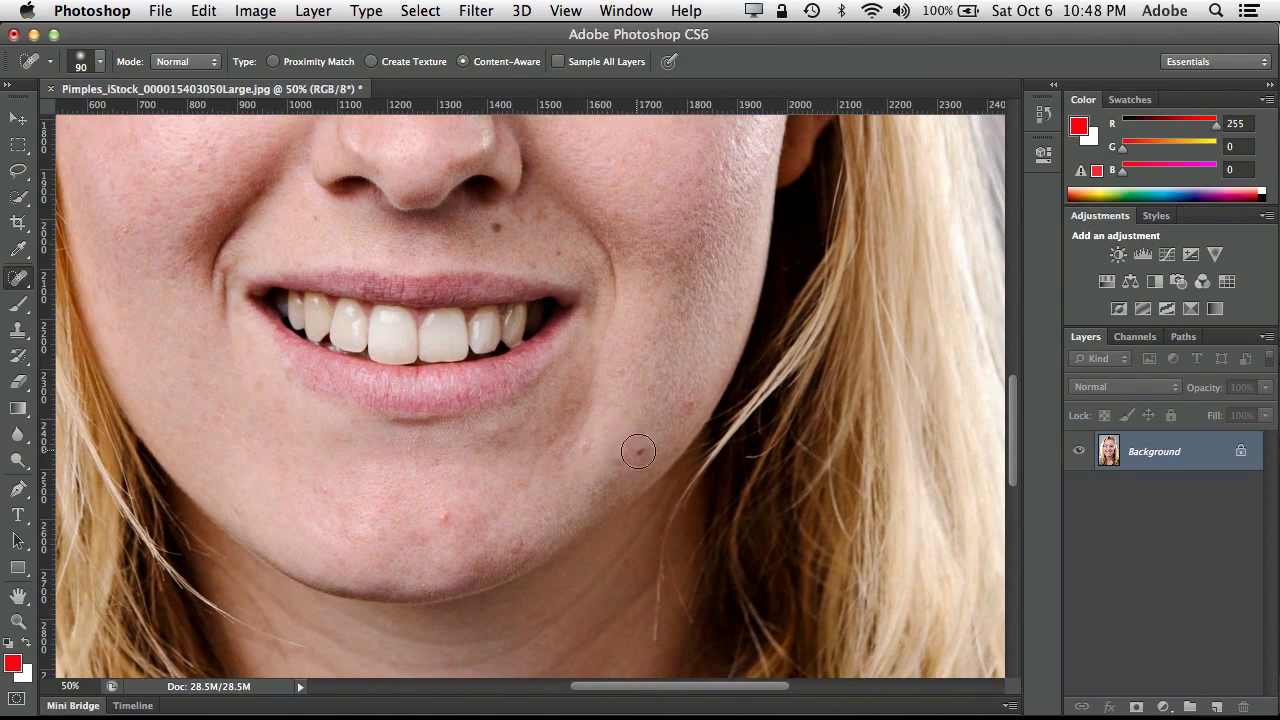
pyautogui.click(634, 453)
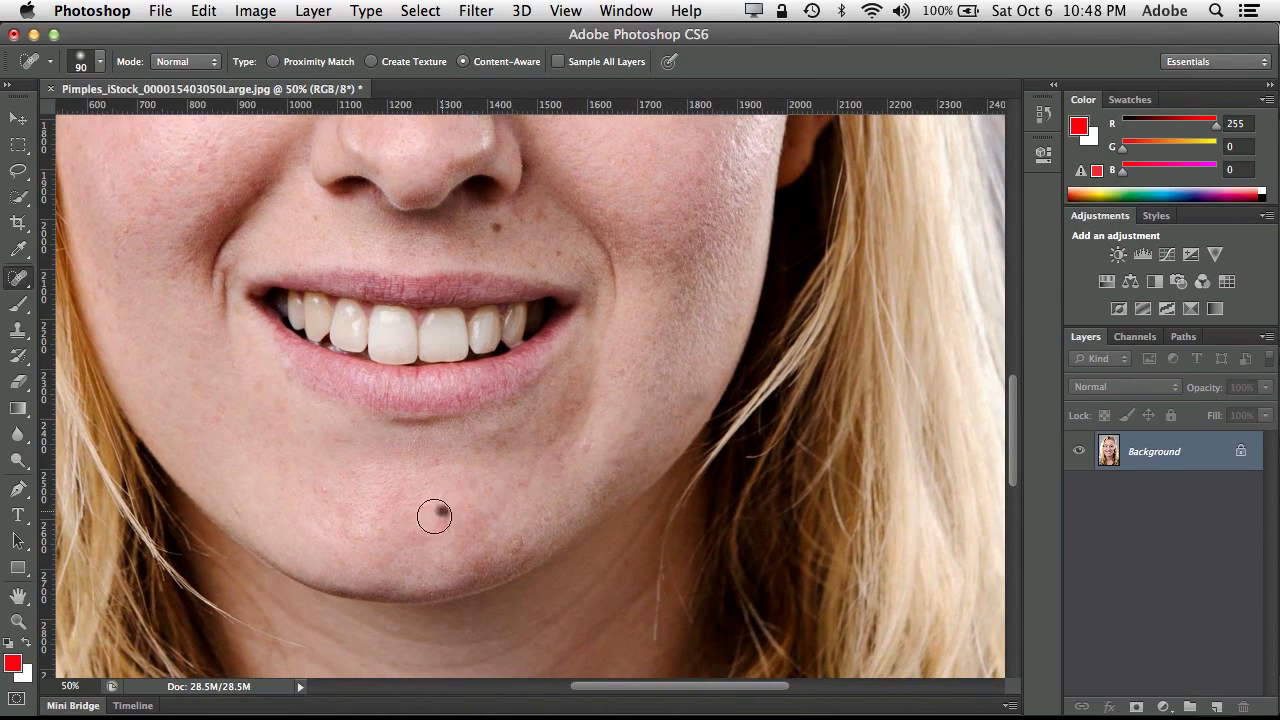
pyautogui.click(518, 545)
pyautogui.click(530, 475)
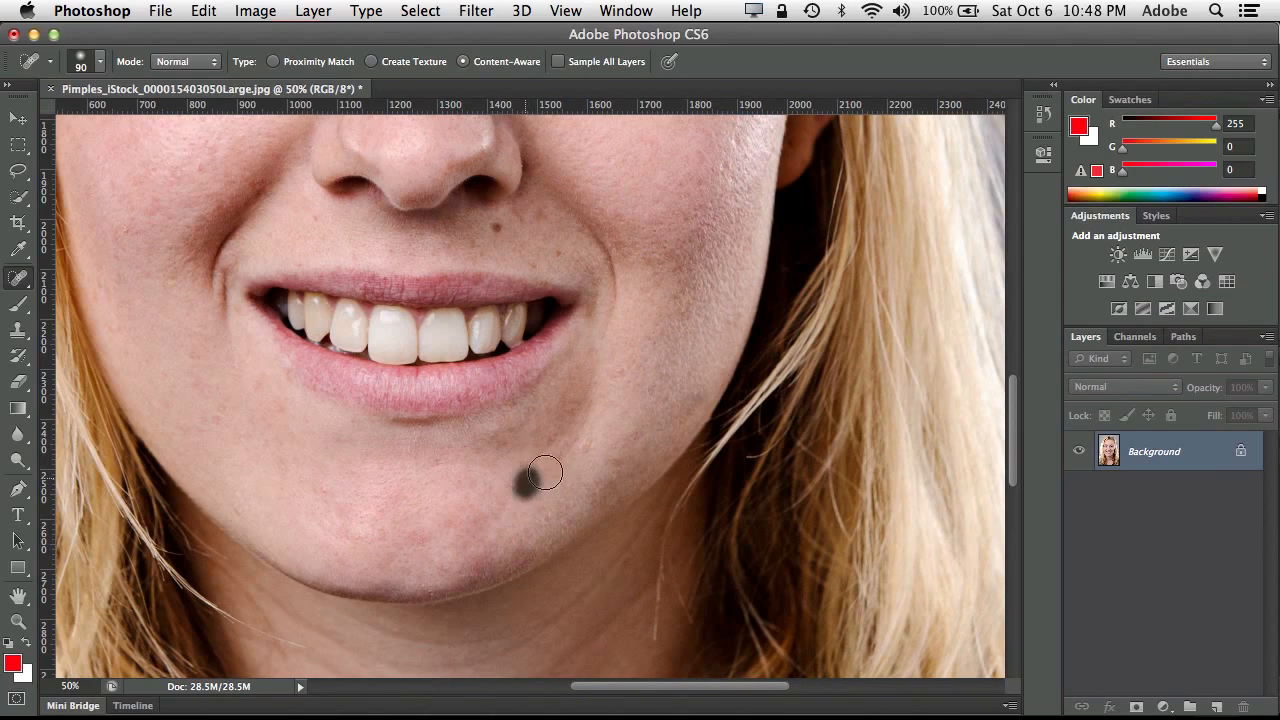
pyautogui.click(582, 452)
# - Remove the mole on the neck and paint over the neck creases below the chin with the Spot Healing Brush
pyautogui.scroll(-5, 543, 400)
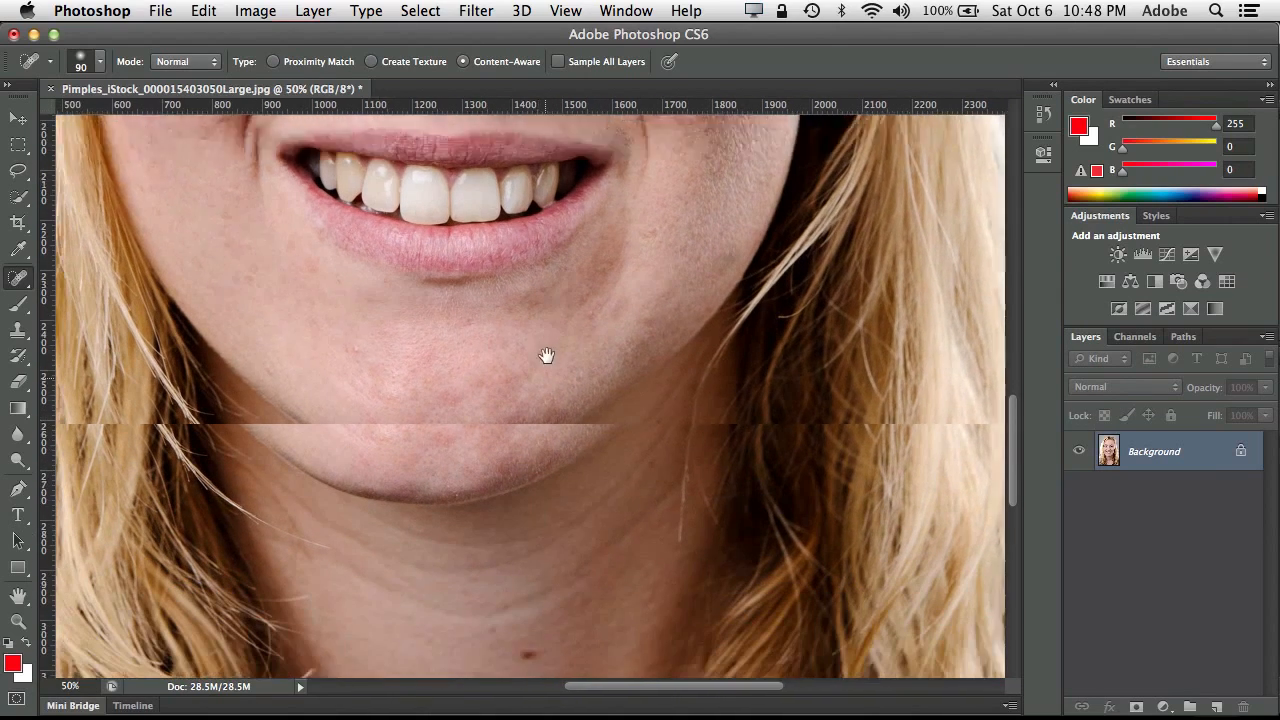
pyautogui.moveTo(576, 481)
pyautogui.mouseDown()
pyautogui.moveTo(471, 509)
pyautogui.moveTo(386, 486)
pyautogui.moveTo(348, 458)
pyautogui.mouseUp()
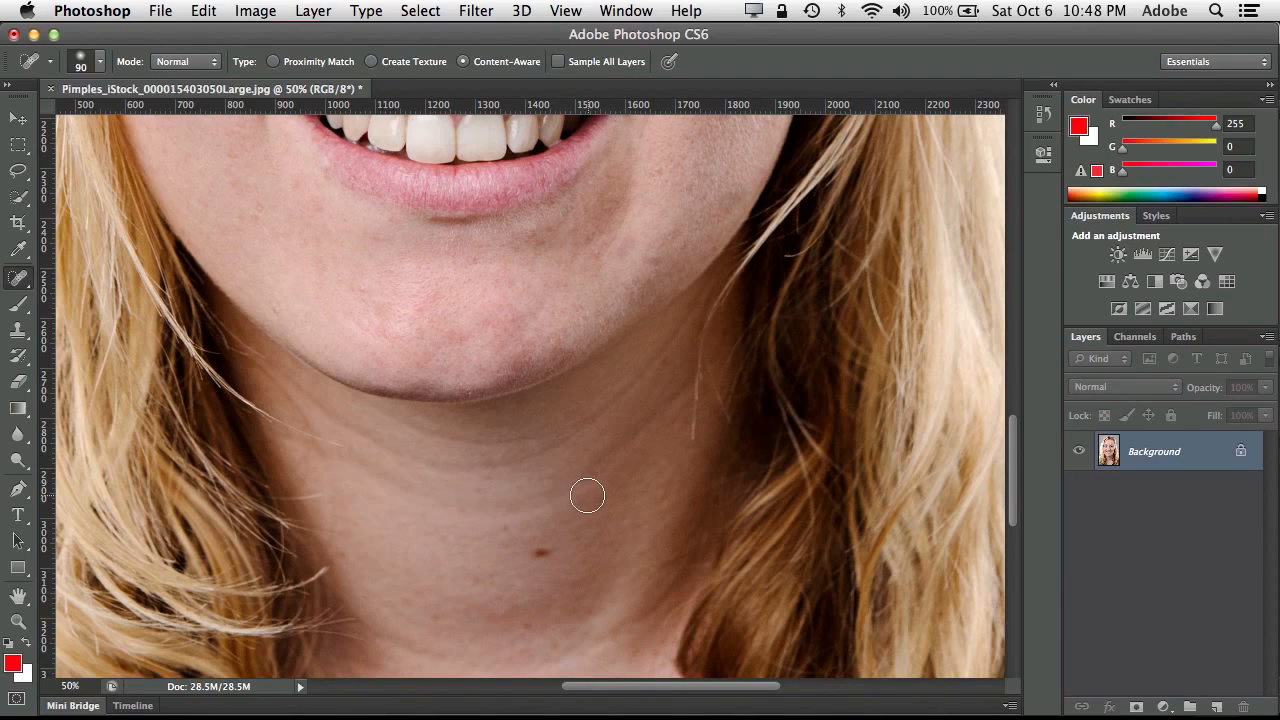
pyautogui.moveTo(550, 498); pyautogui.dragTo(651, 430)
pyautogui.moveTo(477, 467); pyautogui.dragTo(343, 443)
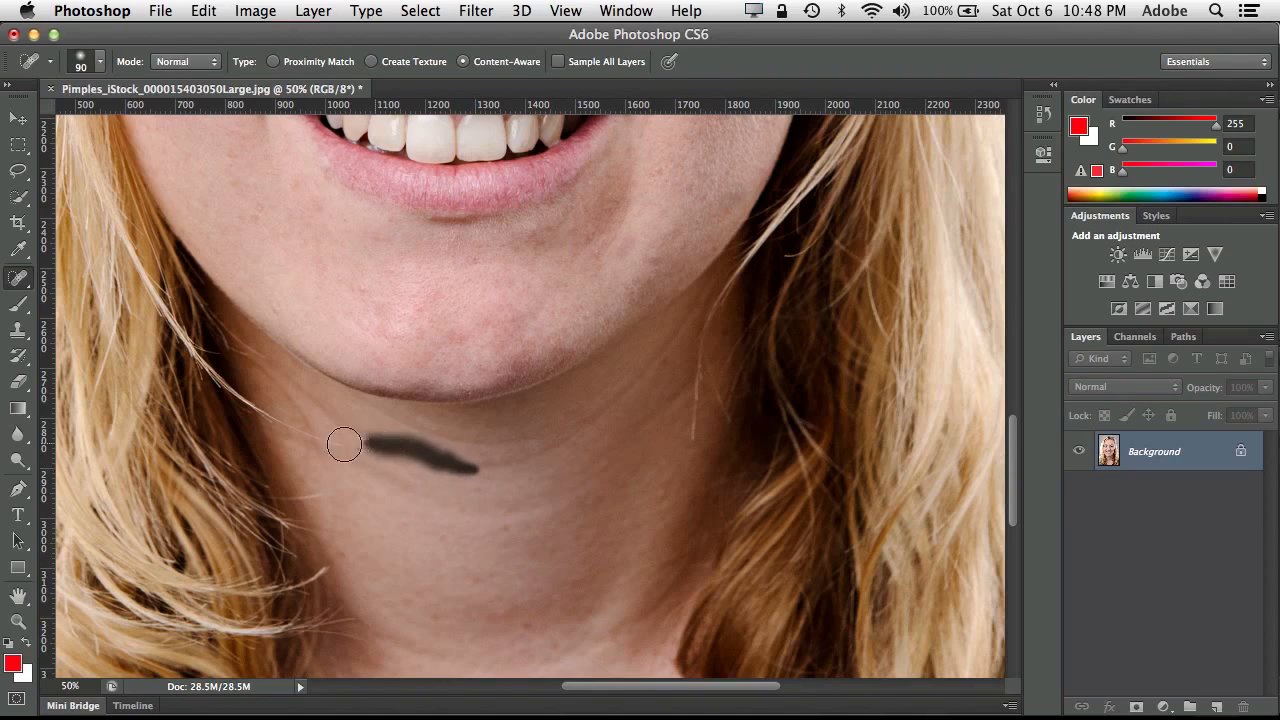
pyautogui.moveTo(437, 435)
pyautogui.mouseDown()
pyautogui.moveTo(490, 440)
pyautogui.moveTo(482, 463)
pyautogui.moveTo(565, 440)
pyautogui.moveTo(641, 372)
pyautogui.mouseUp()
pyautogui.moveTo(338, 447); pyautogui.dragTo(297, 438)
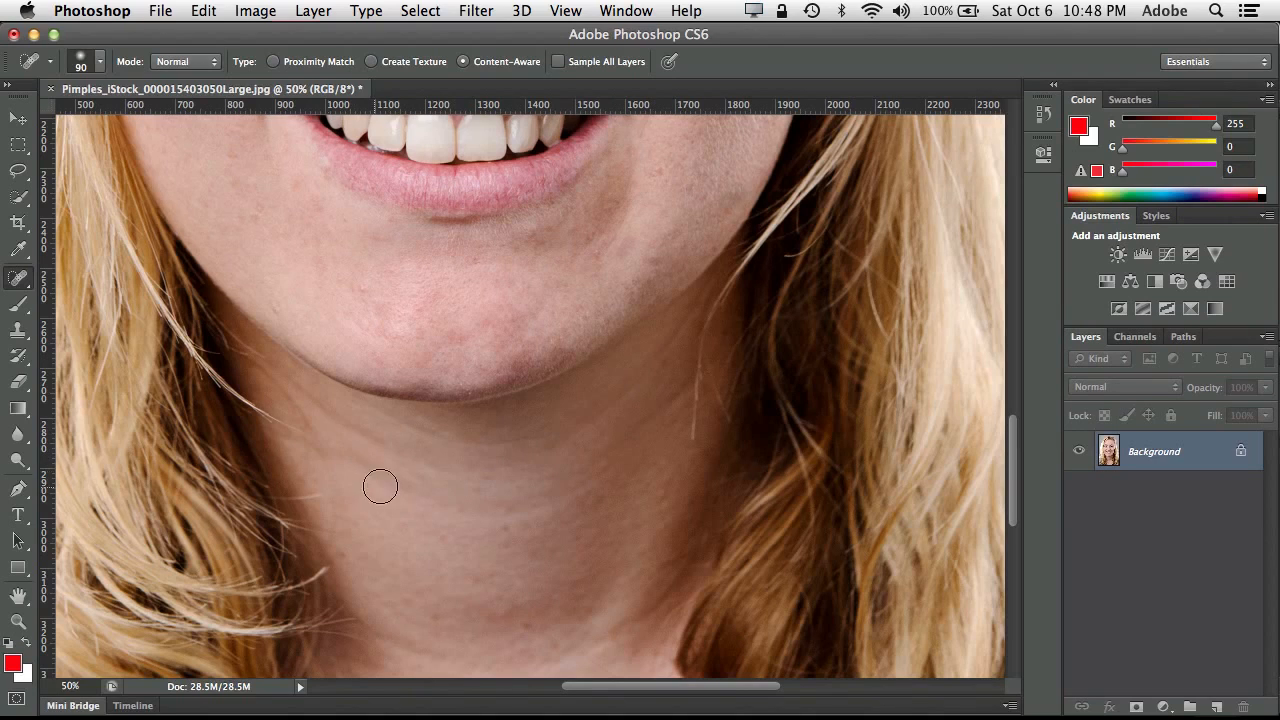
pyautogui.moveTo(374, 446)
pyautogui.mouseDown()
pyautogui.moveTo(354, 440)
pyautogui.moveTo(434, 494)
pyautogui.moveTo(485, 502)
pyautogui.moveTo(550, 444)
pyautogui.mouseUp()
# - Heal the moles and freckles across the upper chest between the hair and the red neckline with the Spot Healing Brush
pyautogui.scroll(-10, 550, 444)
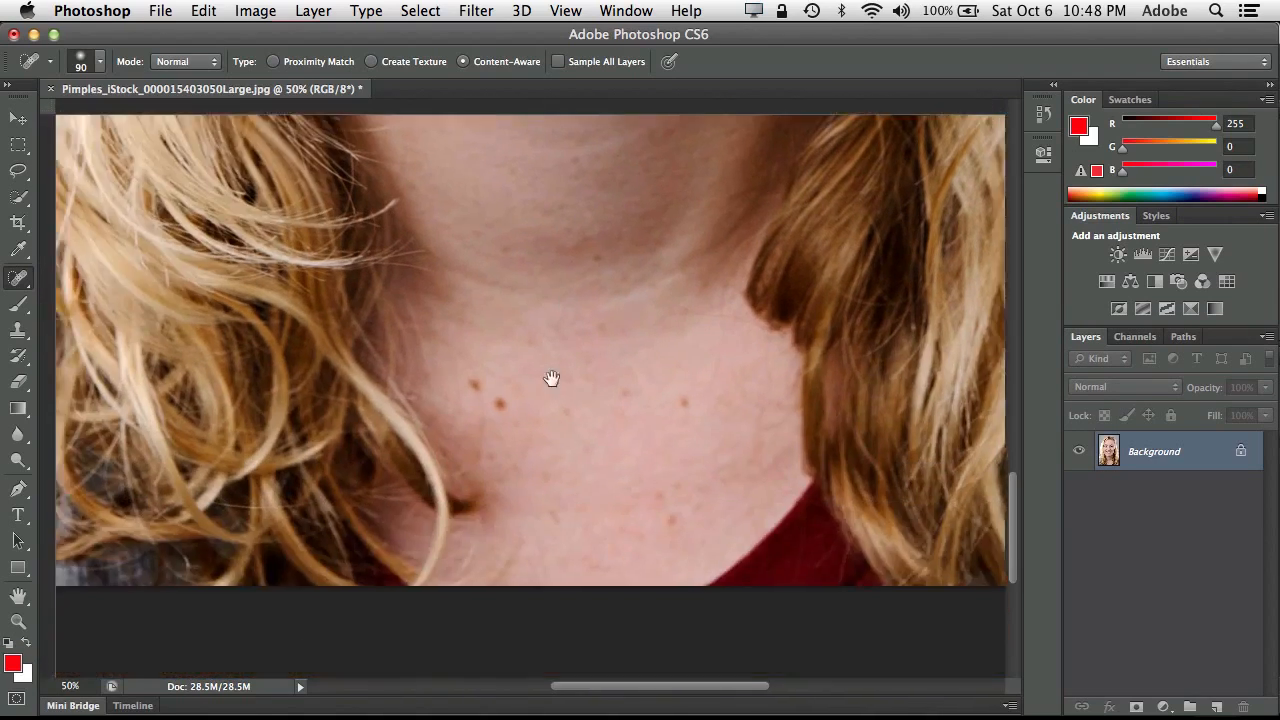
pyautogui.click(481, 314)
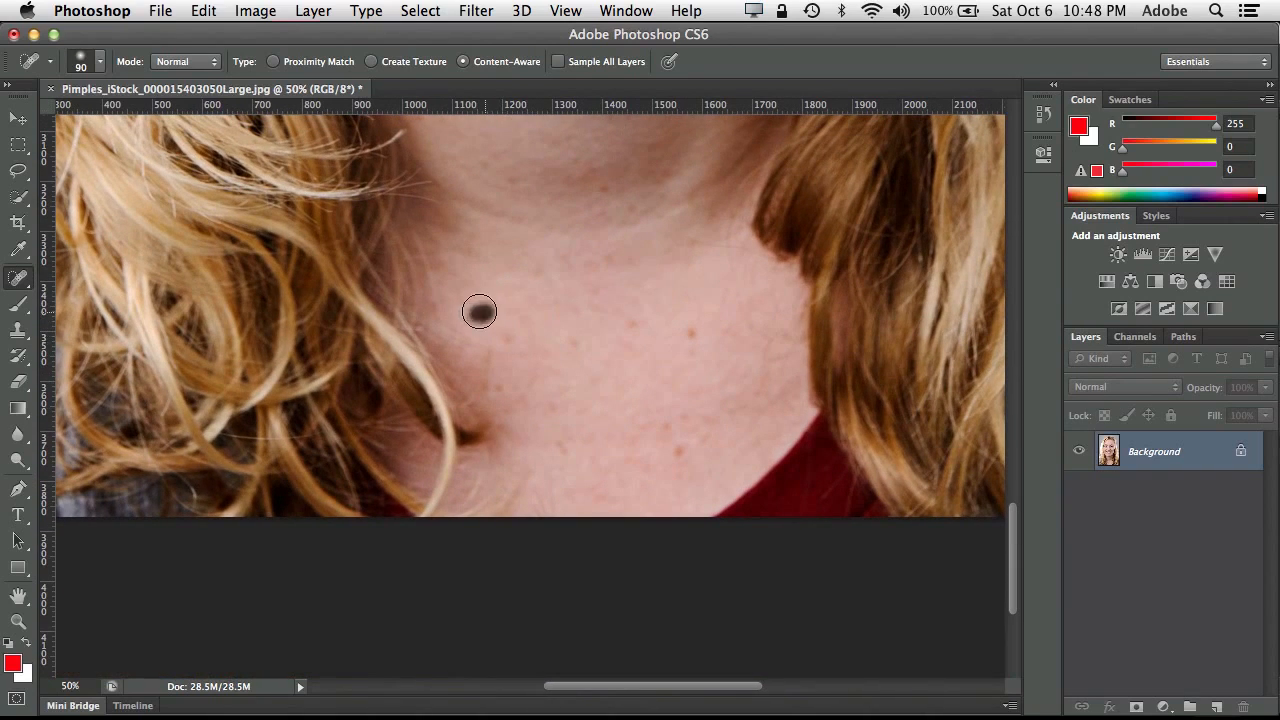
pyautogui.click(689, 333)
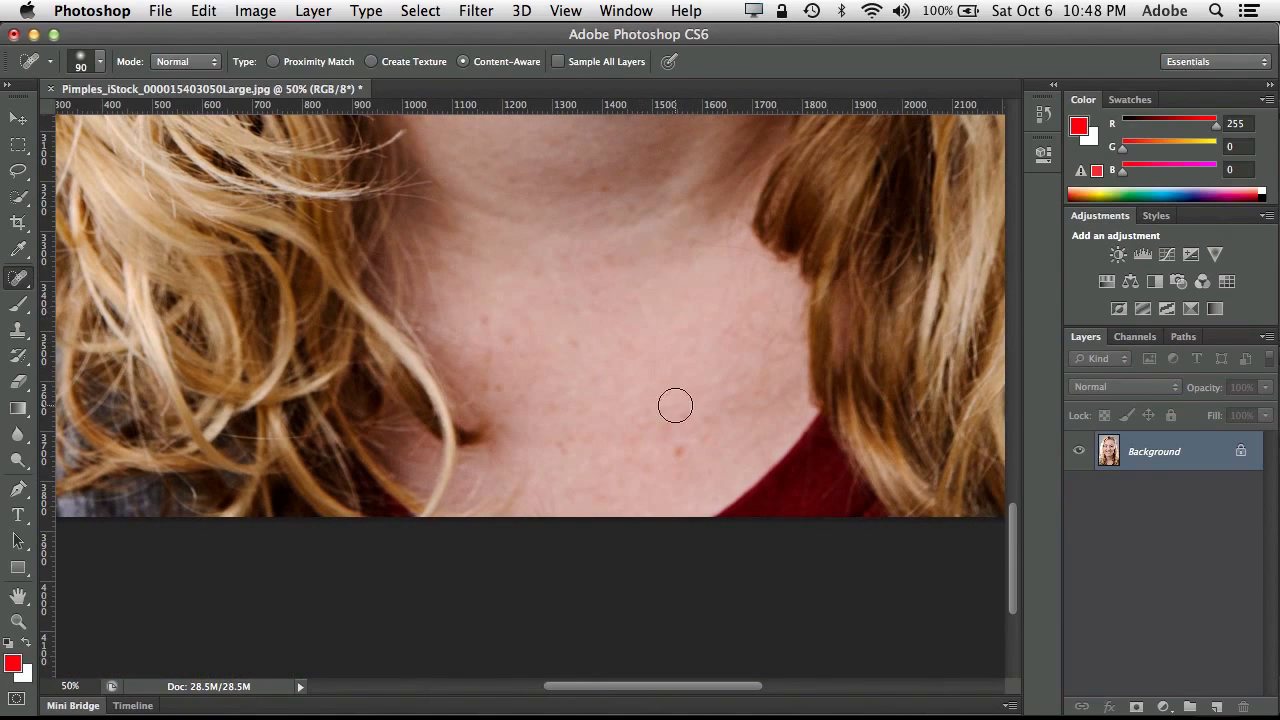
pyautogui.click(674, 449)
pyautogui.click(671, 423)
pyautogui.click(702, 414)
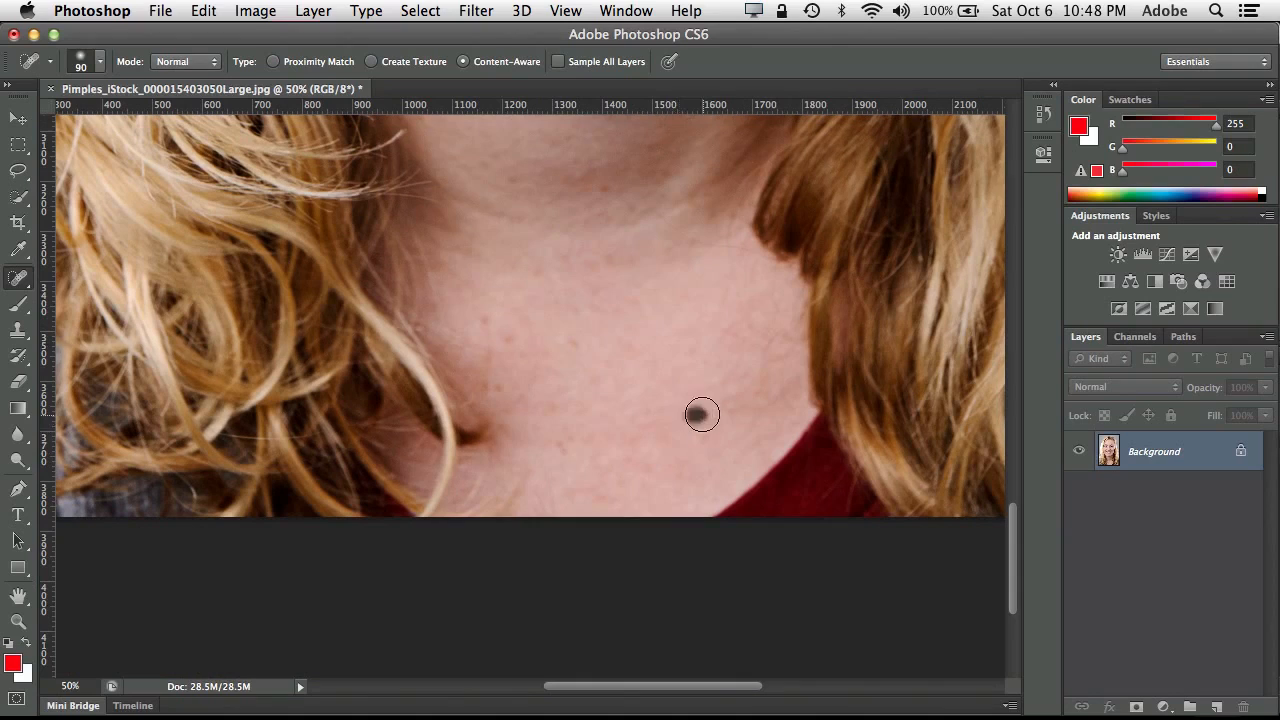
pyautogui.click(557, 443)
pyautogui.click(546, 406)
pyautogui.click(570, 340)
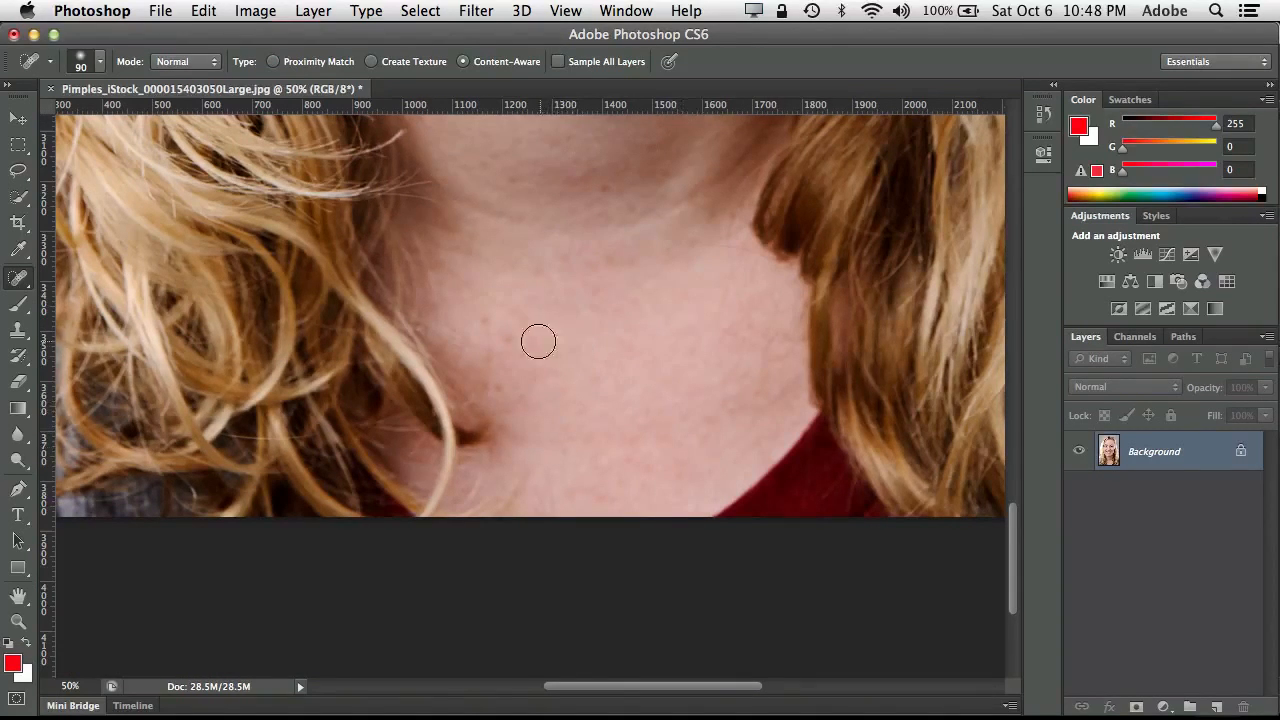
pyautogui.click(506, 338)
pyautogui.click(484, 322)
pyautogui.click(610, 265)
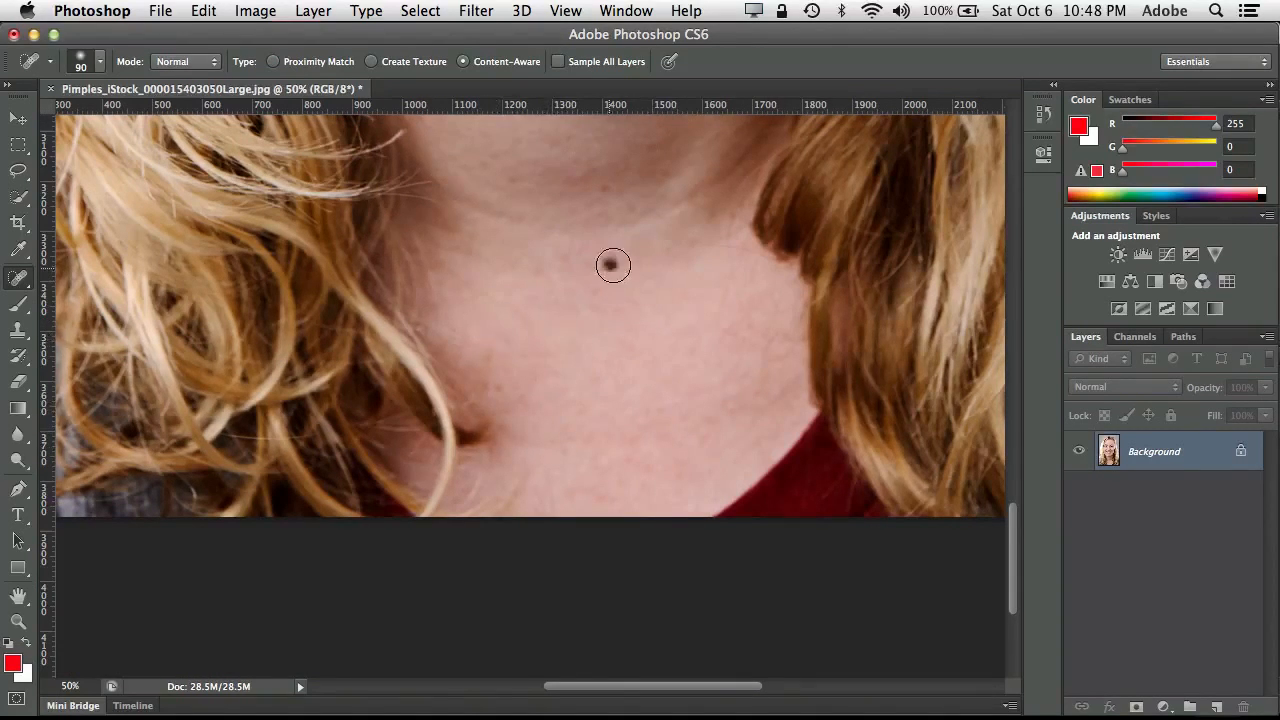
# - Heal the remaining spot on the lower neck and the stray hairs and marks along the neck beside the jaw with the Spot Healing Brush
pyautogui.click(608, 186)
pyautogui.moveTo(648, 247)
pyautogui.mouseDown()
pyautogui.moveTo(597, 374)
pyautogui.moveTo(586, 357)
pyautogui.mouseUp()
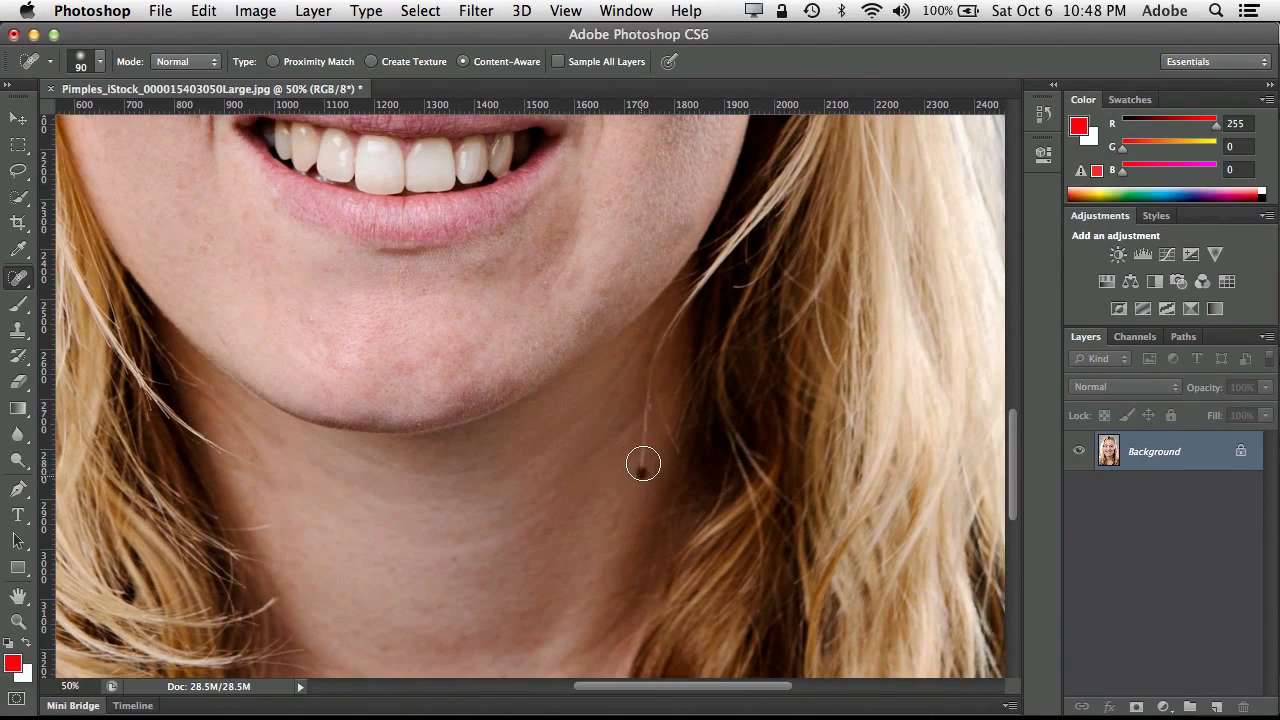
pyautogui.moveTo(643, 463); pyautogui.dragTo(657, 374)
pyautogui.moveTo(637, 424)
pyautogui.mouseDown()
pyautogui.moveTo(657, 368)
pyautogui.moveTo(520, 515)
pyautogui.mouseUp()
pyautogui.moveTo(580, 417)
pyautogui.mouseDown()
pyautogui.moveTo(525, 462)
pyautogui.moveTo(523, 451)
pyautogui.mouseUp()
pyautogui.click(594, 391)
# - Heal the small blemishes across the lower forehead above both eyebrows with the Spot Healing Brush
pyautogui.moveTo(503, 303); pyautogui.dragTo(525, 523)
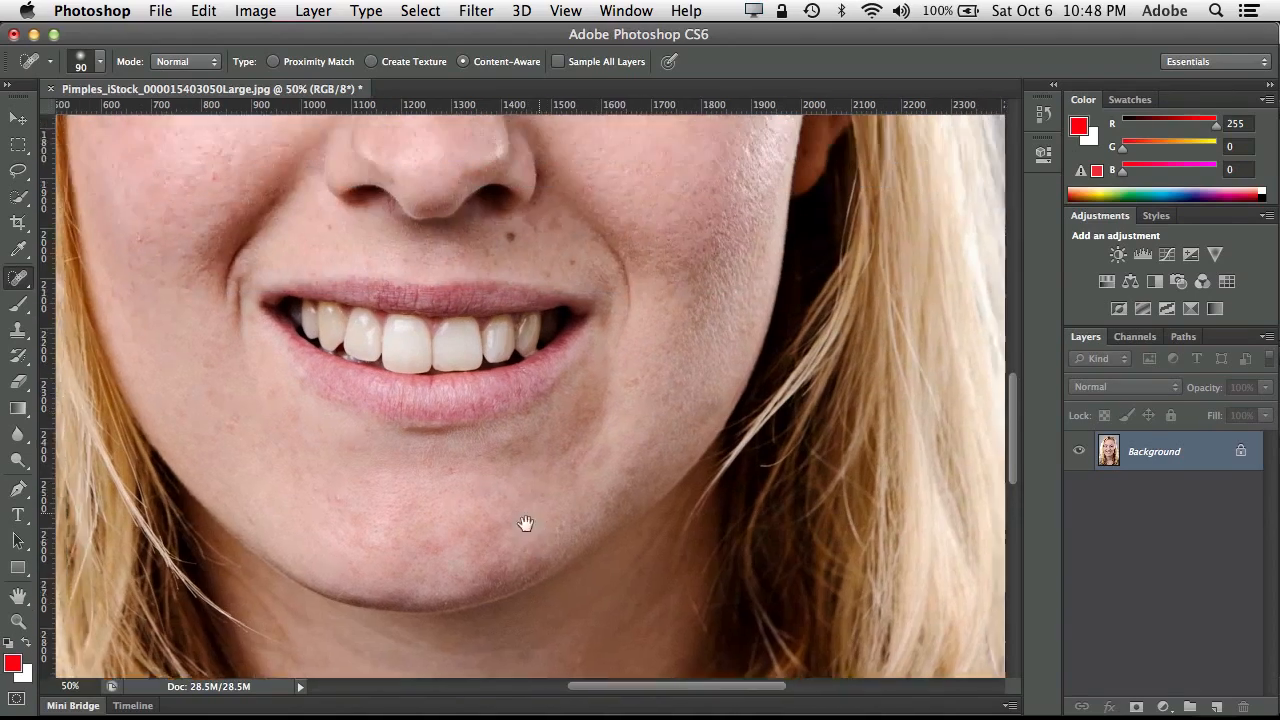
pyautogui.moveTo(562, 166); pyautogui.dragTo(577, 423)
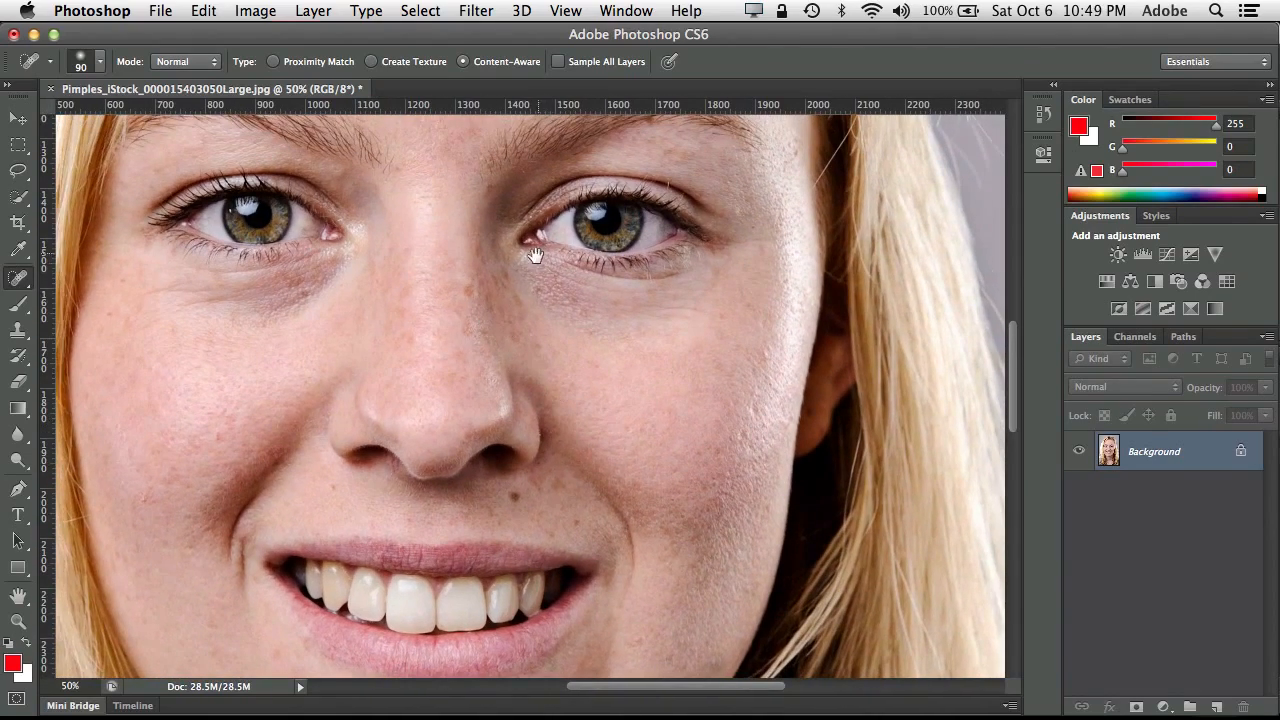
pyautogui.moveTo(535, 256); pyautogui.dragTo(518, 500)
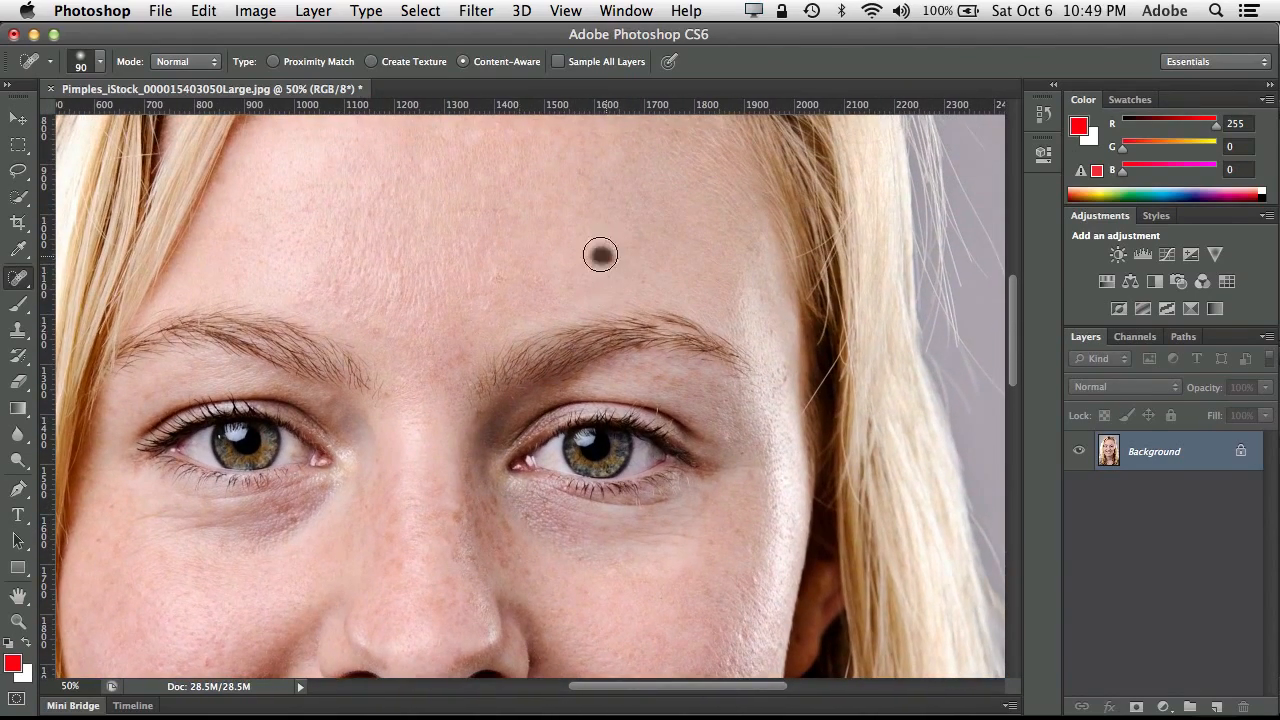
pyautogui.click(600, 254)
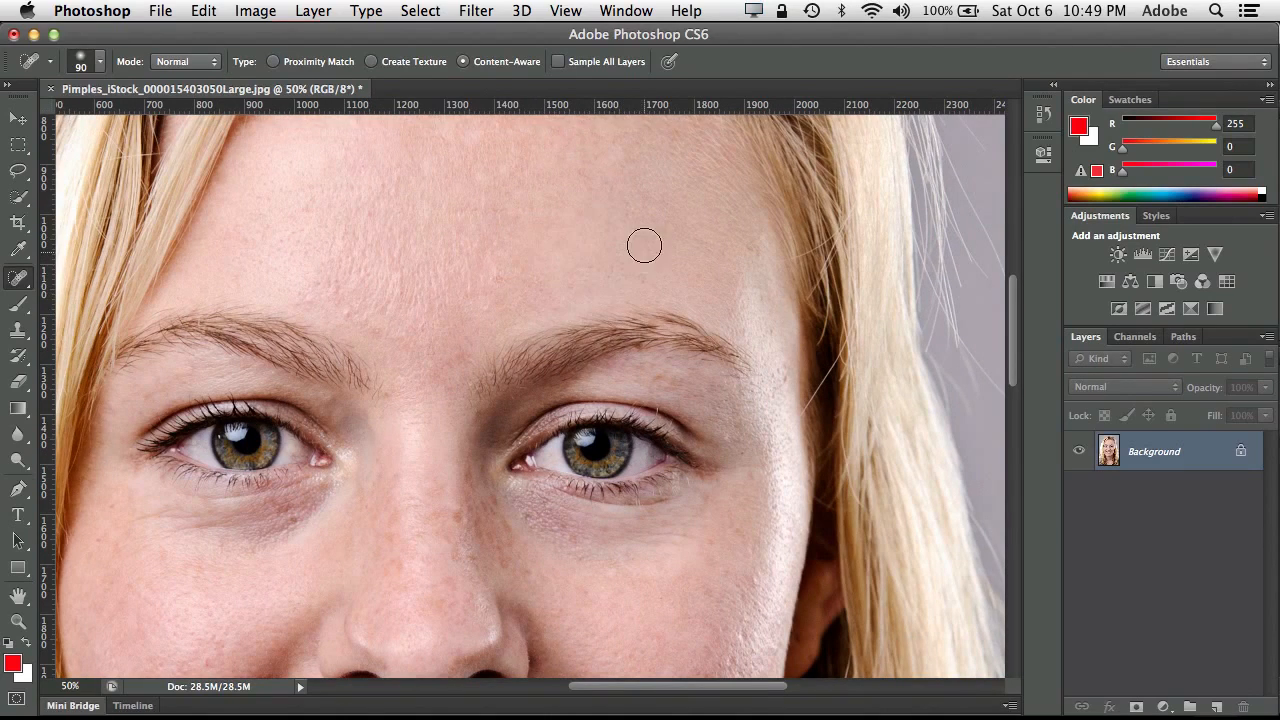
pyautogui.click(565, 285)
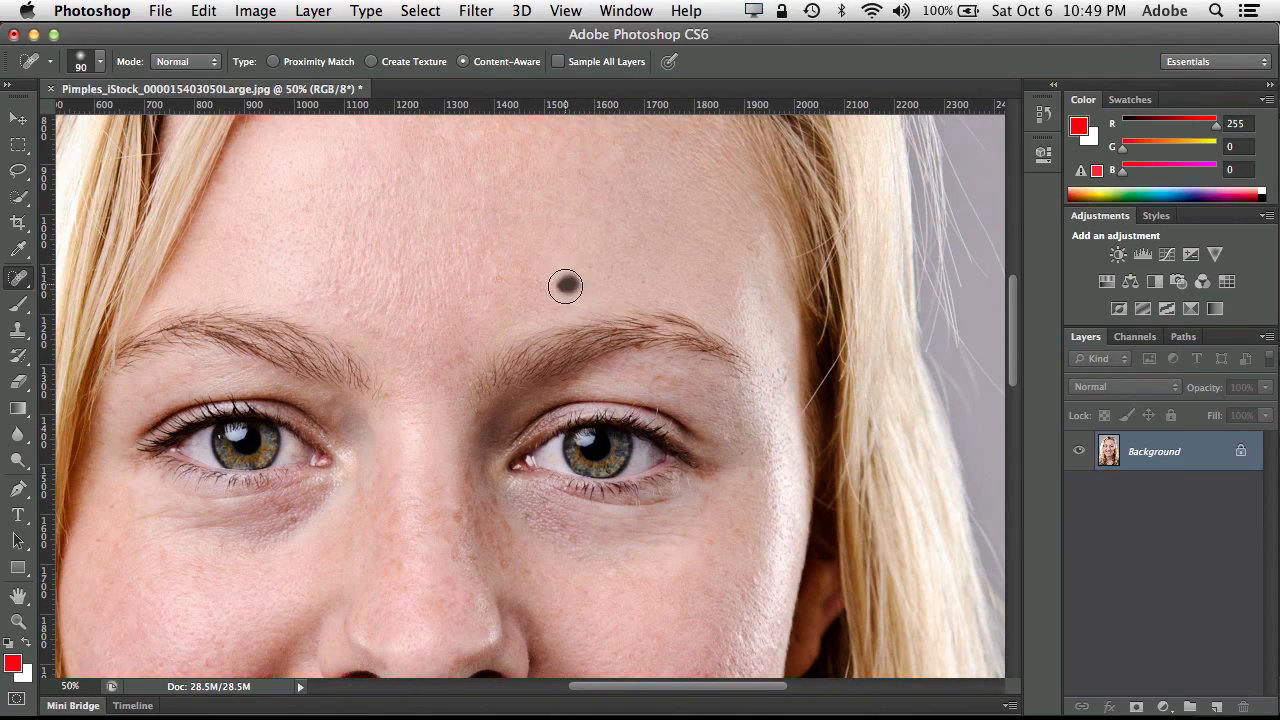
pyautogui.click(503, 278)
pyautogui.click(487, 301)
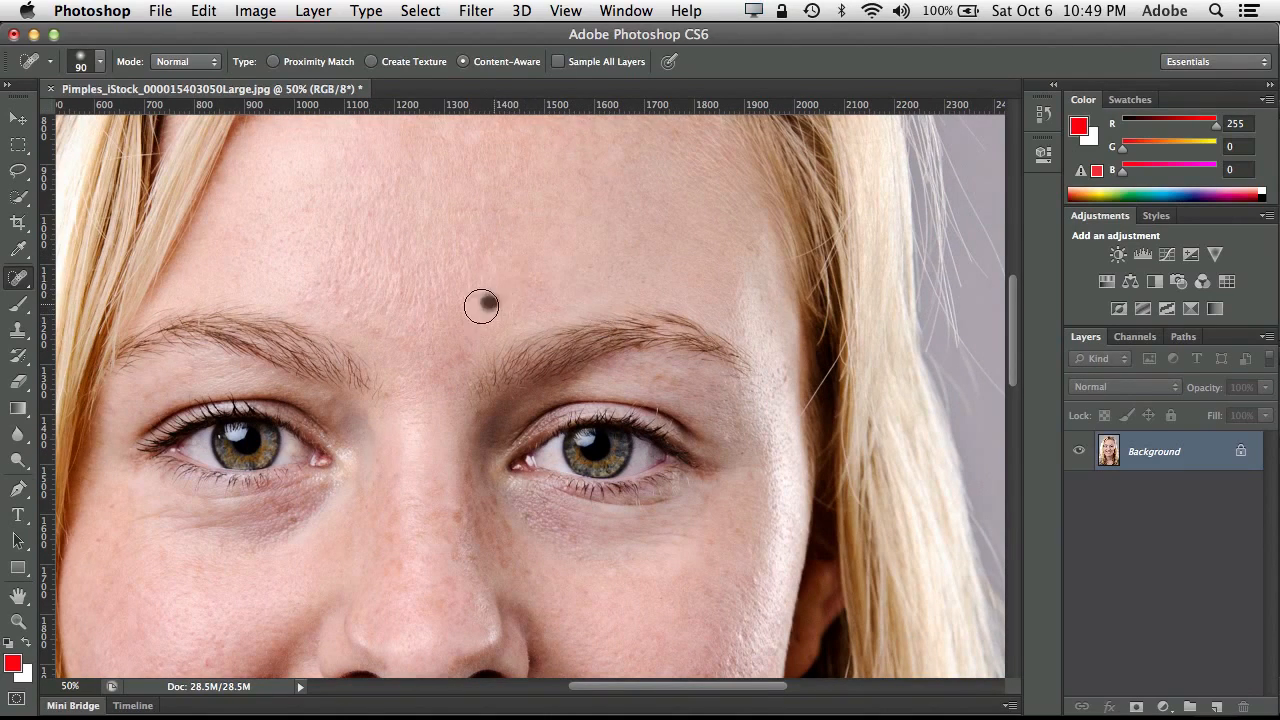
pyautogui.click(349, 309)
pyautogui.click(314, 303)
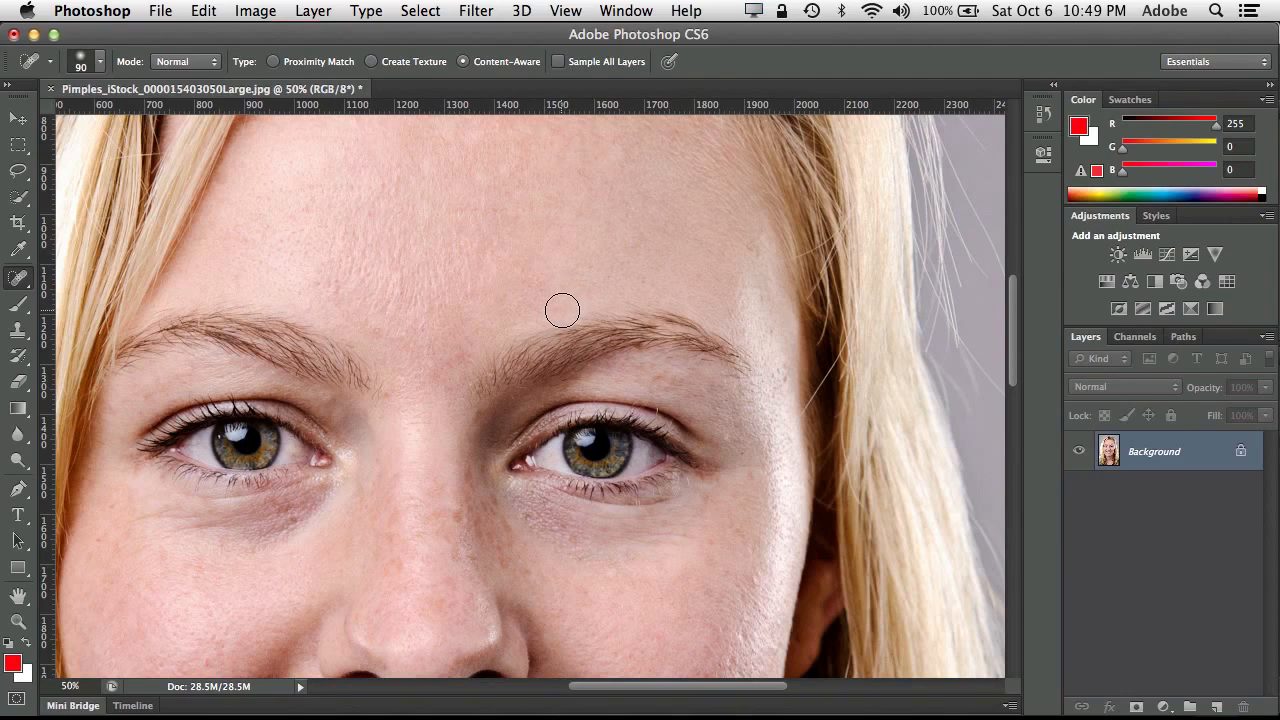
# - Remove the long flyaway hairs sticking up against the grey background above the head with the Spot Healing Brush
pyautogui.press('super+minus')
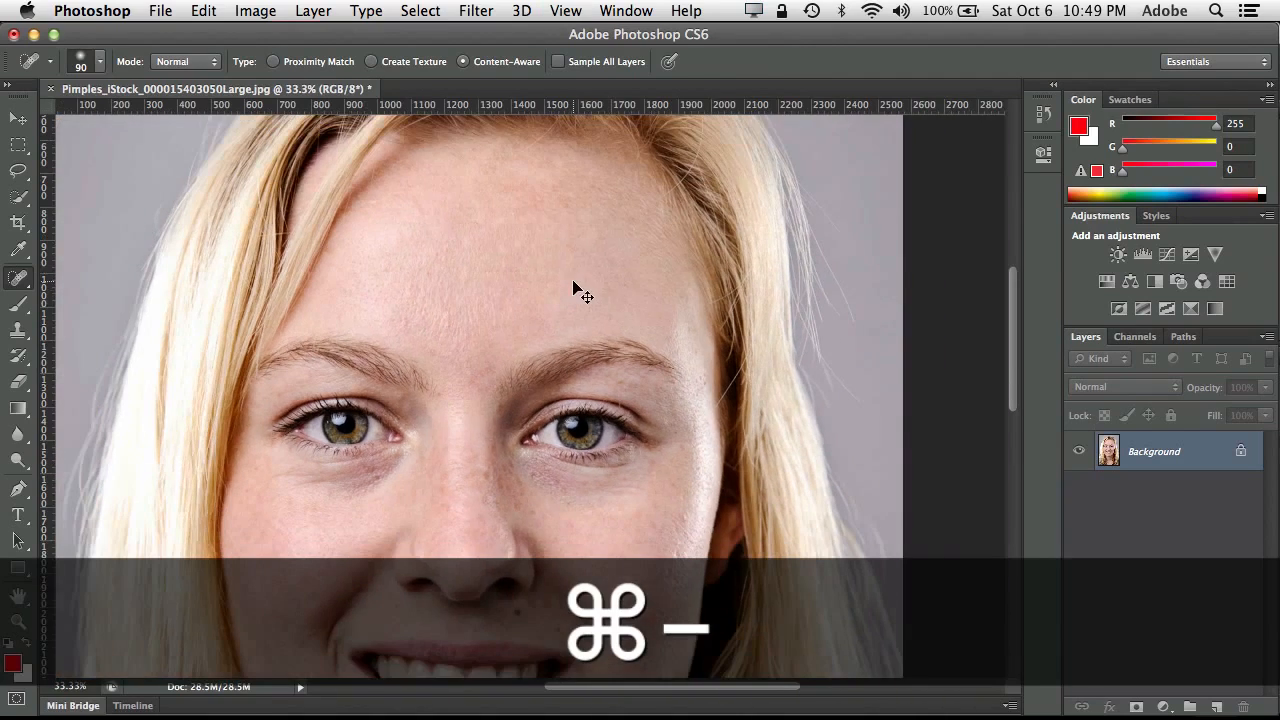
pyautogui.scroll(5, 639, 246)
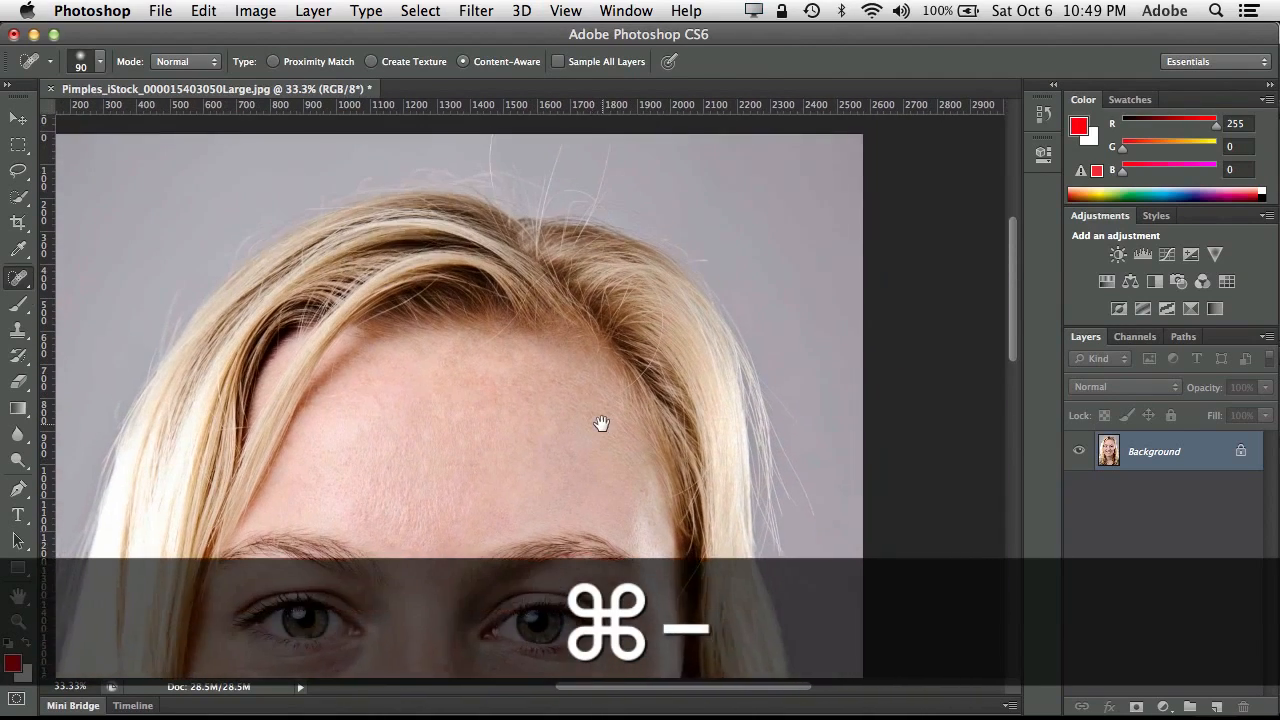
pyautogui.moveTo(604, 145)
pyautogui.mouseDown()
pyautogui.moveTo(600, 193)
pyautogui.moveTo(612, 124)
pyautogui.mouseUp()
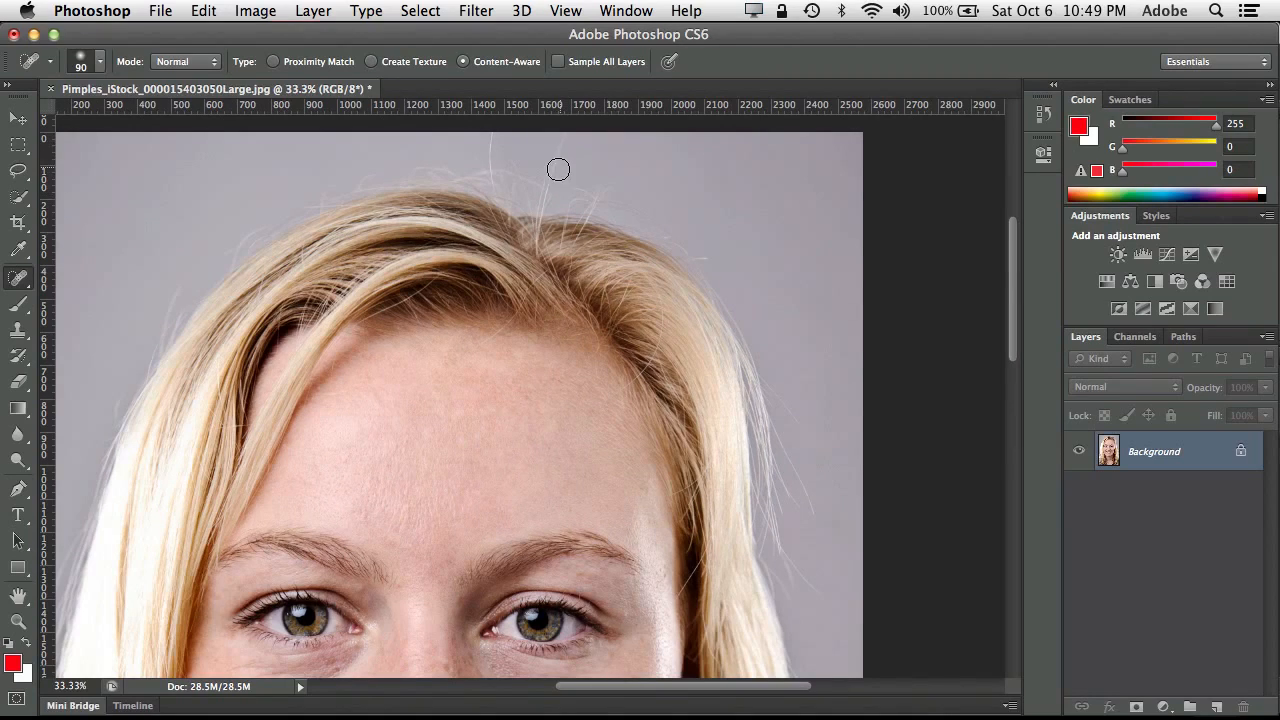
pyautogui.moveTo(557, 169); pyautogui.dragTo(566, 110)
pyautogui.moveTo(560, 180)
pyautogui.mouseDown()
pyautogui.moveTo(550, 142)
pyautogui.moveTo(495, 132)
pyautogui.mouseUp()
pyautogui.moveTo(490, 179); pyautogui.dragTo(495, 130)
# - Apply the Oil Paint filter with Cleanliness 1.9, Bristle Detail 8.05 and Shine 3.6, and undo it
pyautogui.click(476, 11)
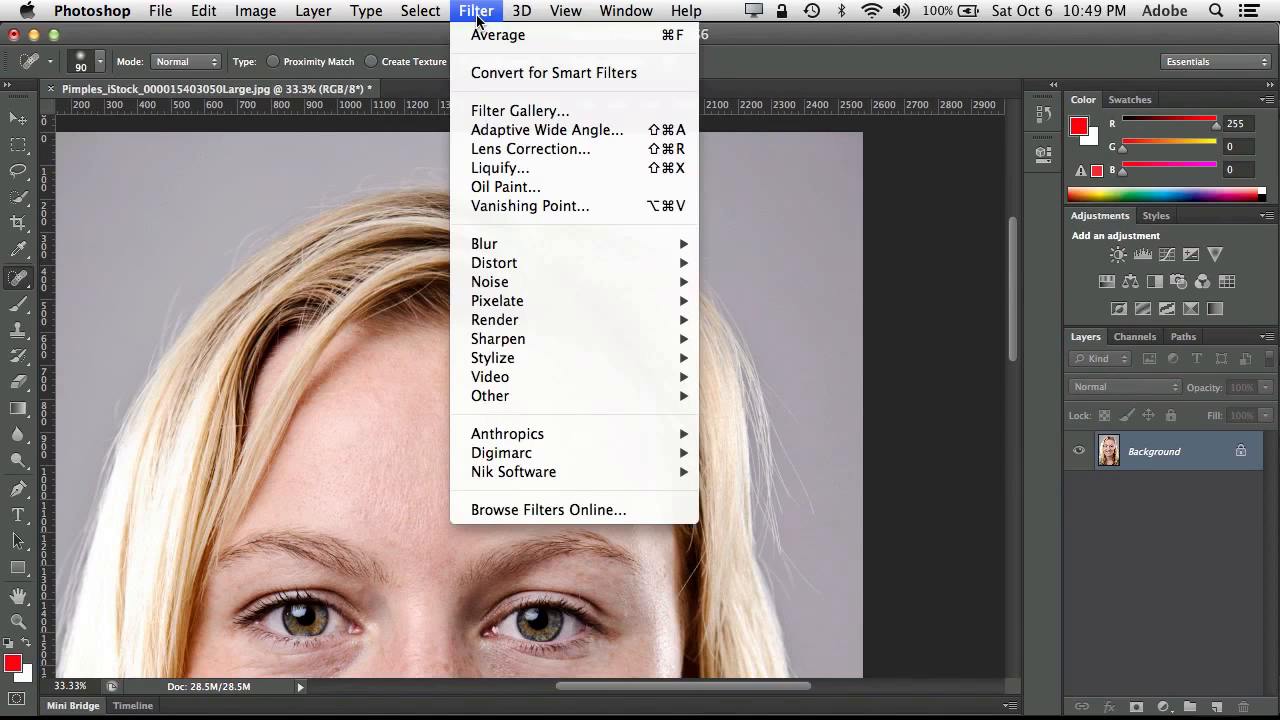
pyautogui.click(536, 188)
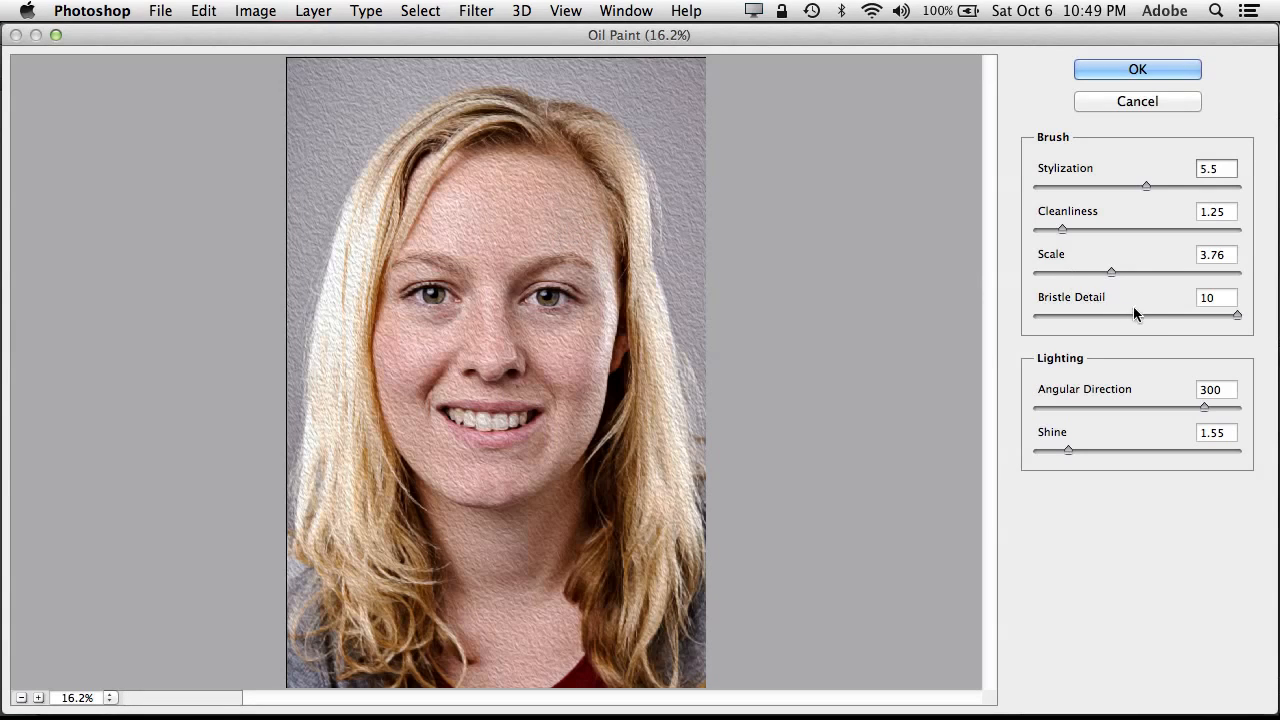
pyautogui.moveTo(1063, 229)
pyautogui.mouseDown()
pyautogui.moveTo(1133, 228)
pyautogui.moveTo(1075, 231)
pyautogui.mouseUp()
pyautogui.moveTo(1231, 314); pyautogui.dragTo(1198, 314)
pyautogui.moveTo(1068, 450); pyautogui.dragTo(1104, 443)
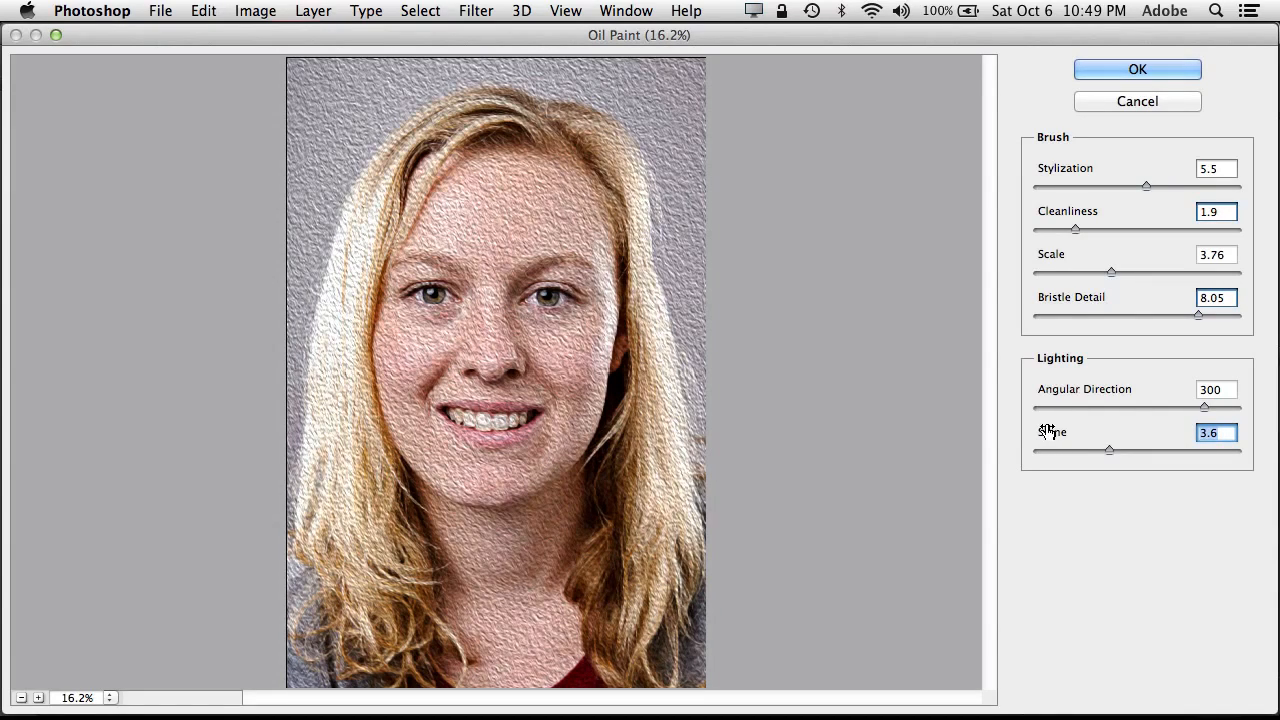
pyautogui.click(1111, 68)
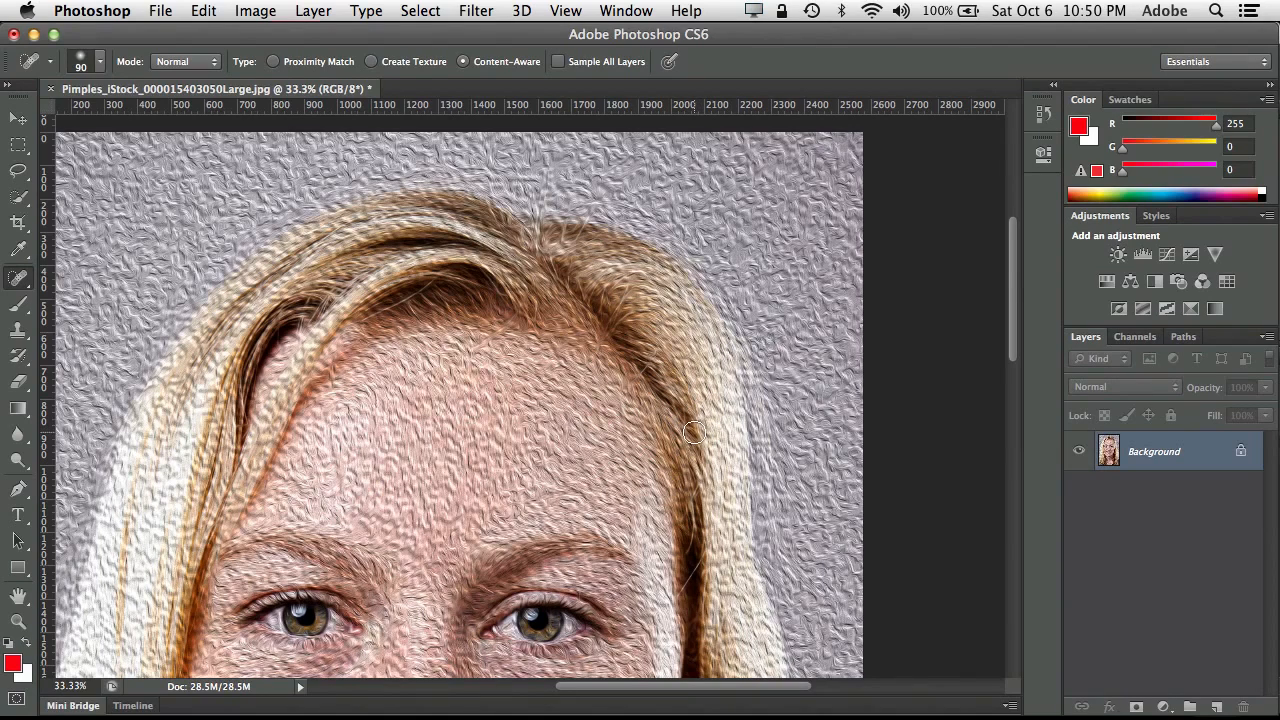
pyautogui.click(204, 11)
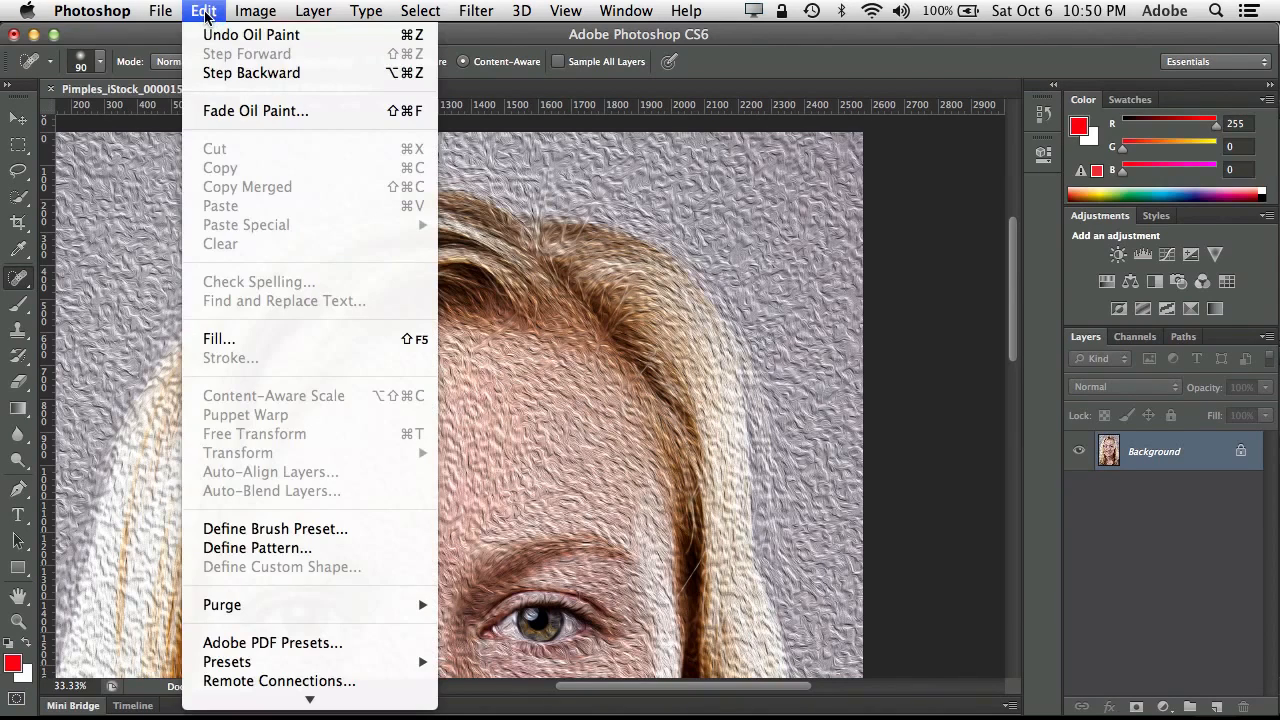
pyautogui.click(212, 34)
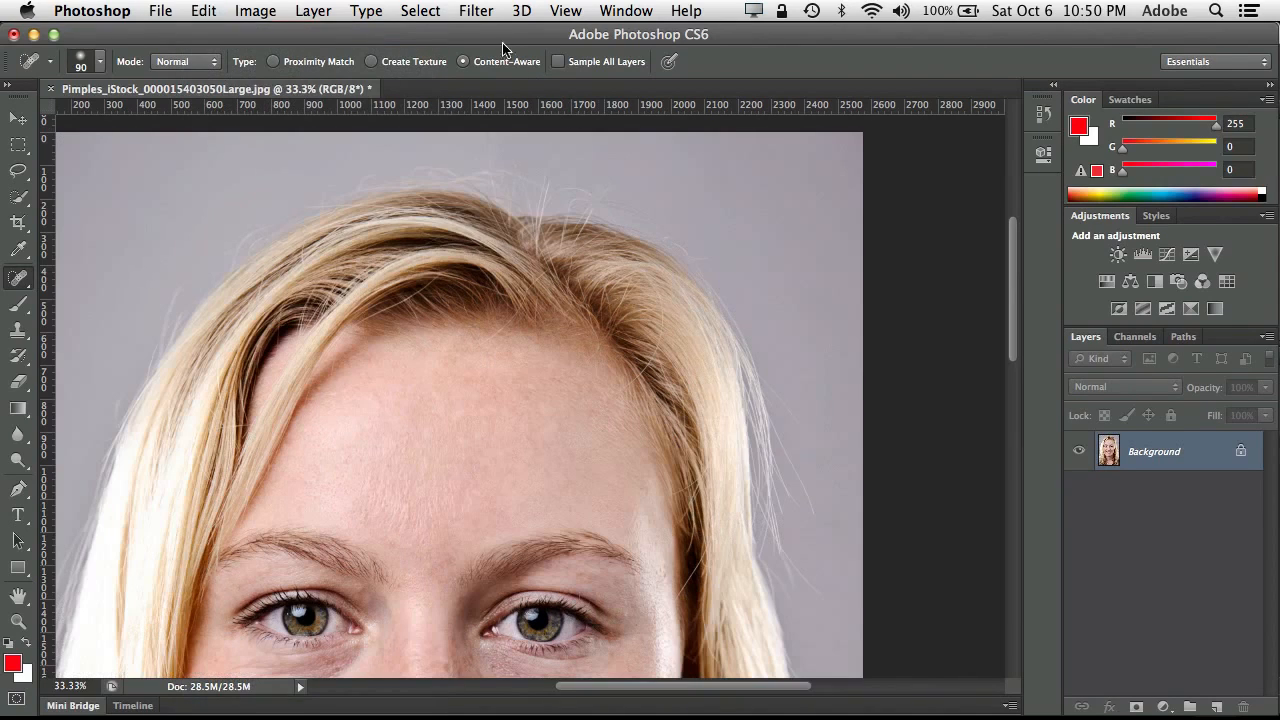
# - Open the portrait in Liquify and nudge the hair at the parting upward with a brush size of 200
pyautogui.click(474, 11)
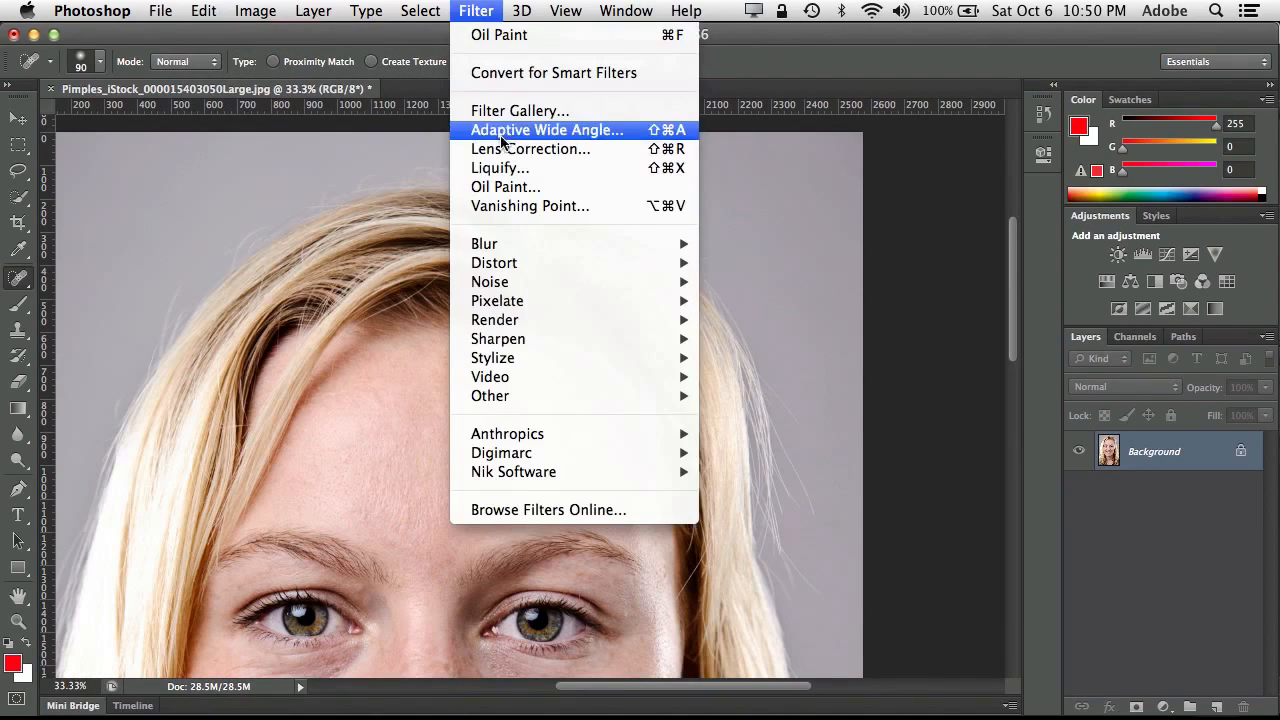
pyautogui.click(510, 172)
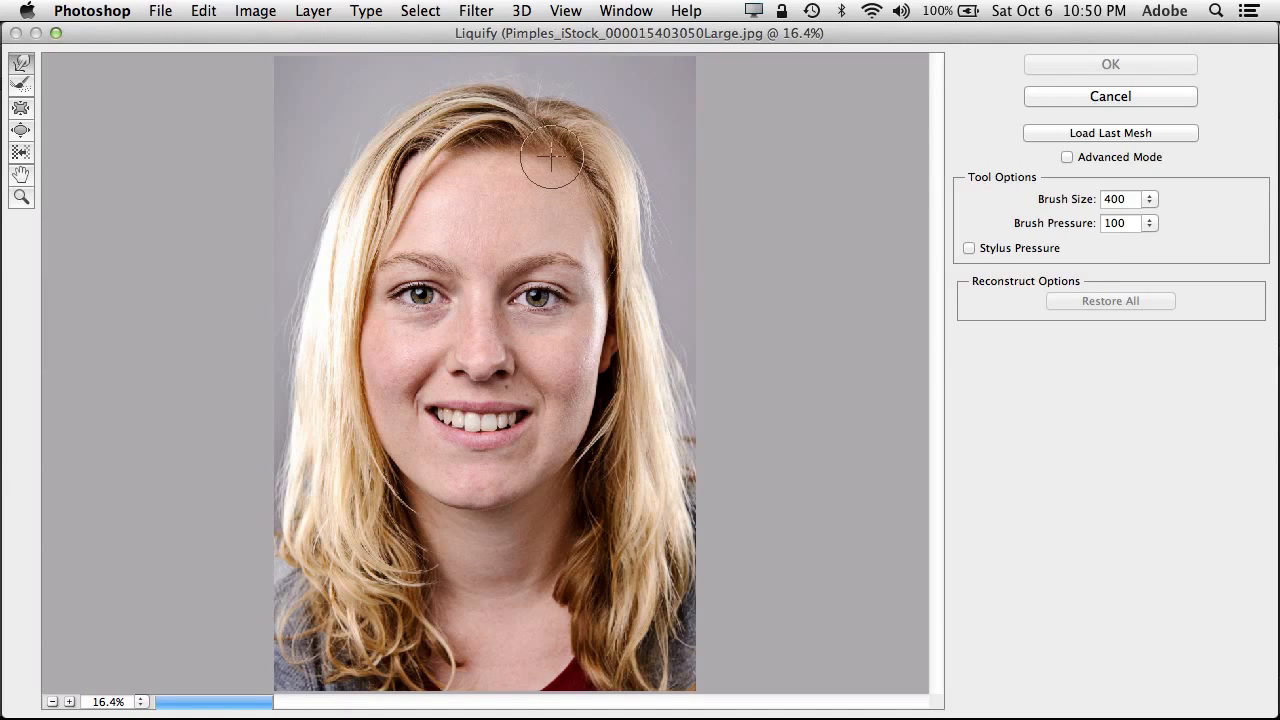
pyautogui.press('[')
pyautogui.press('[')
pyautogui.press('[')
pyautogui.press('[')
pyautogui.press(']')
pyautogui.moveTo(530, 101); pyautogui.dragTo(524, 96)
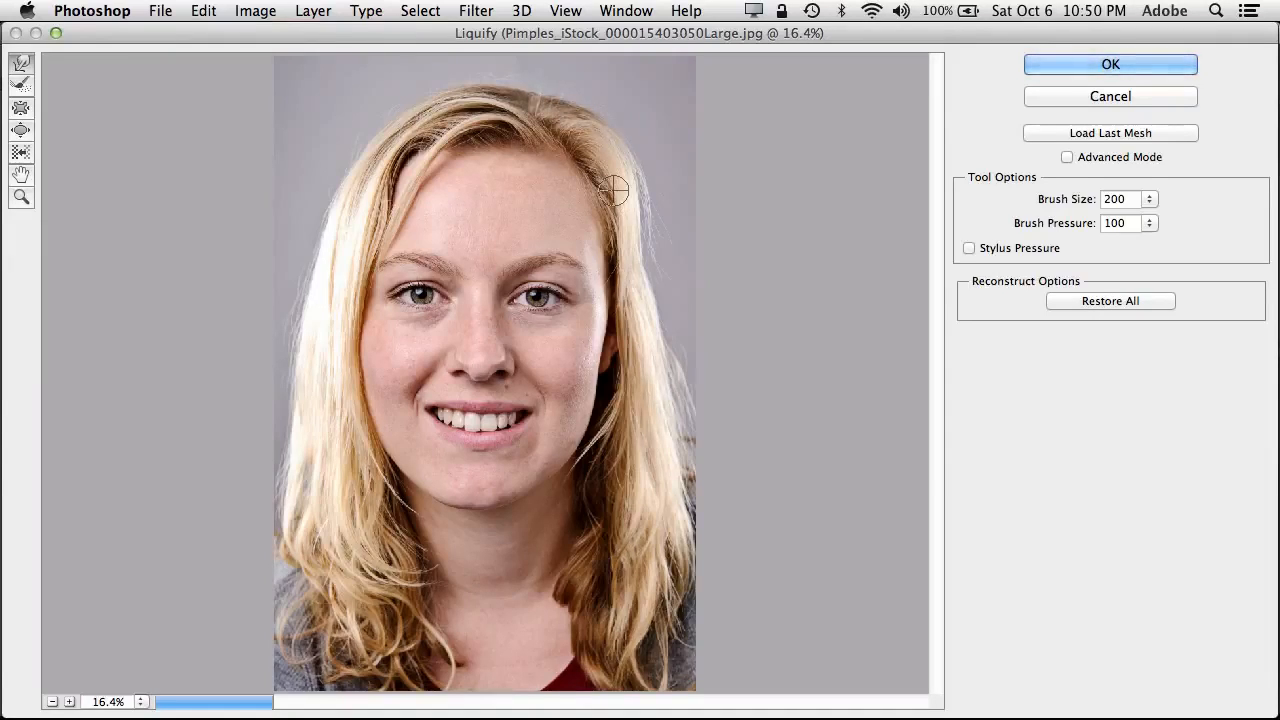
# - Try pulling the outer corners of the eyes outward in Liquify with brush size 250, and undo each distortion
pyautogui.press(']')
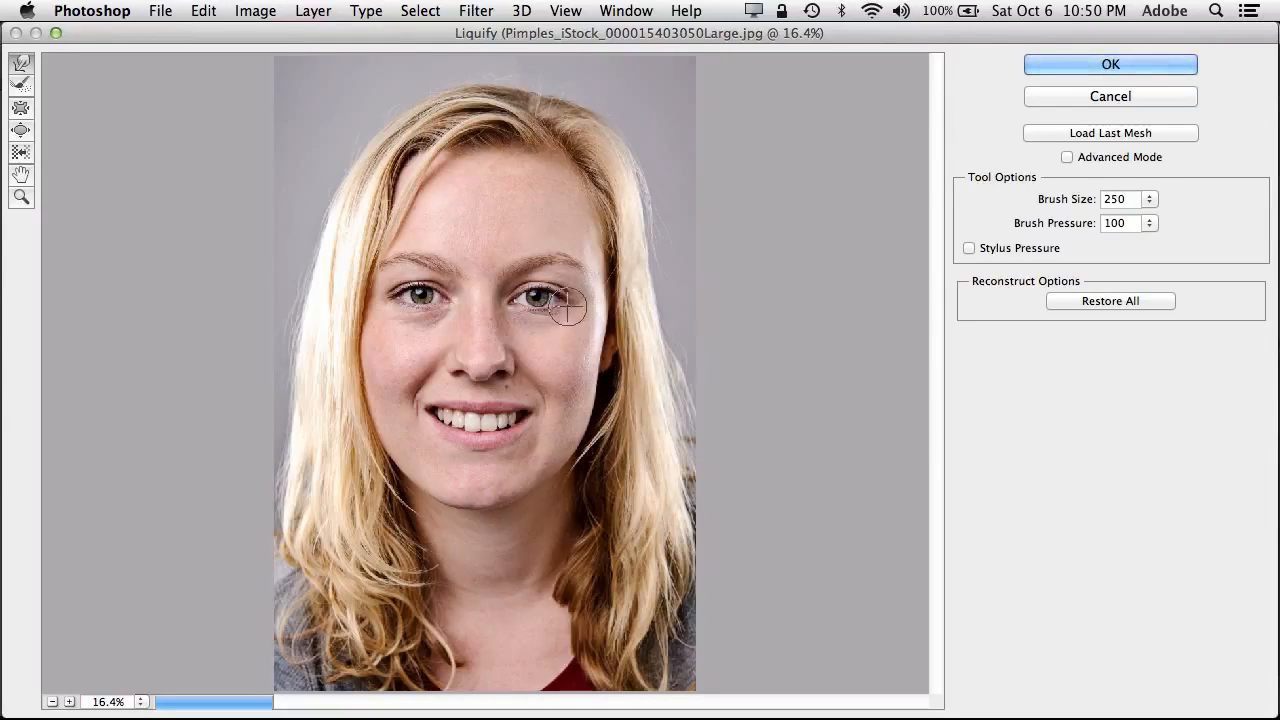
pyautogui.moveTo(570, 303); pyautogui.dragTo(581, 279)
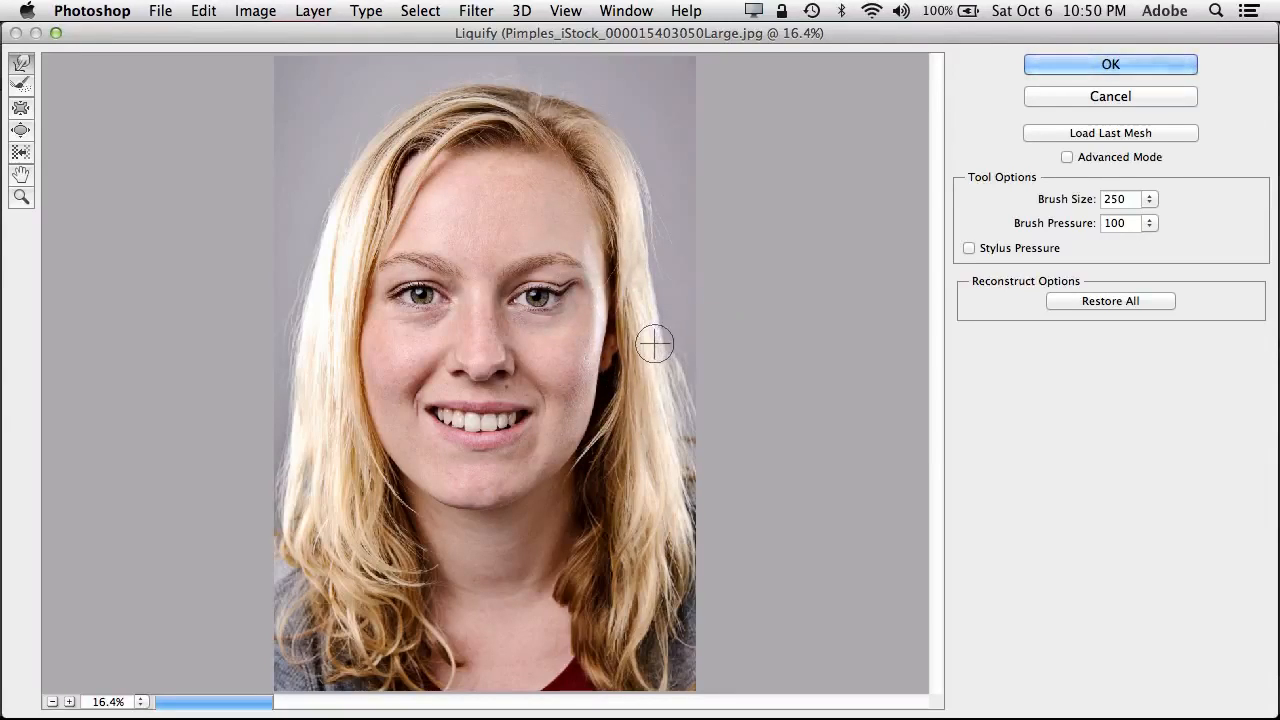
pyautogui.press('super+z')
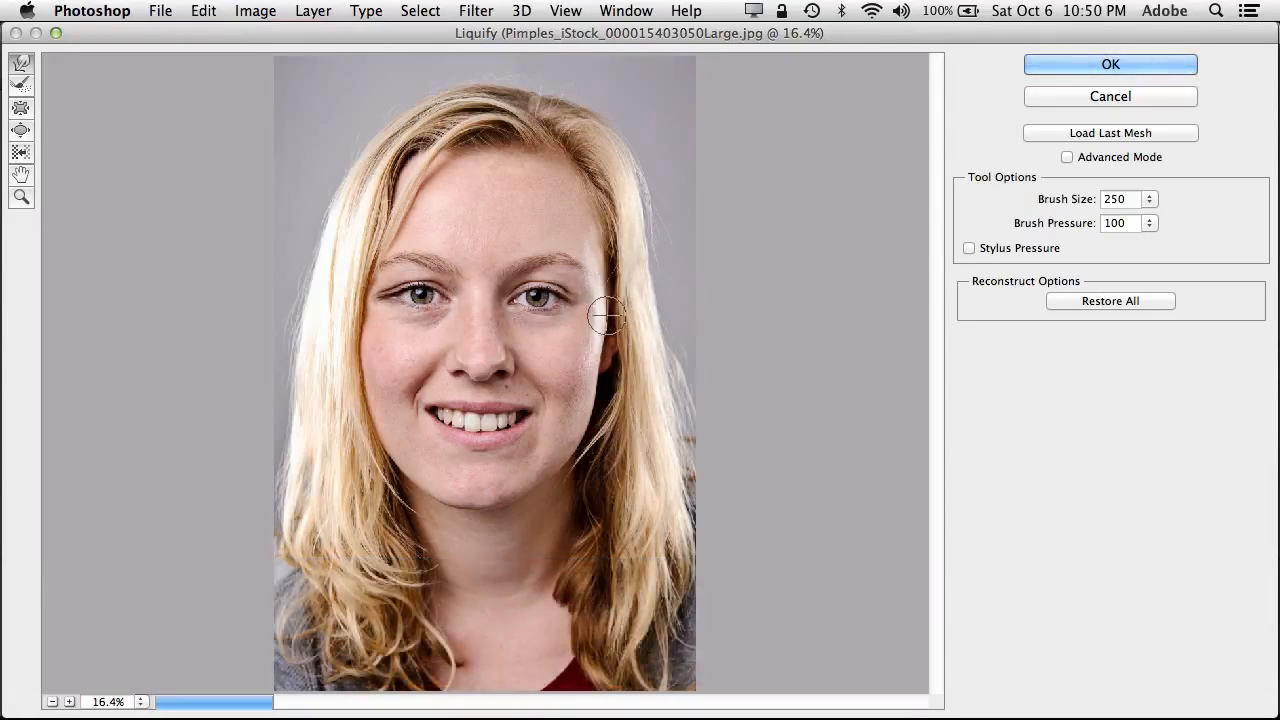
pyautogui.press('super+z')
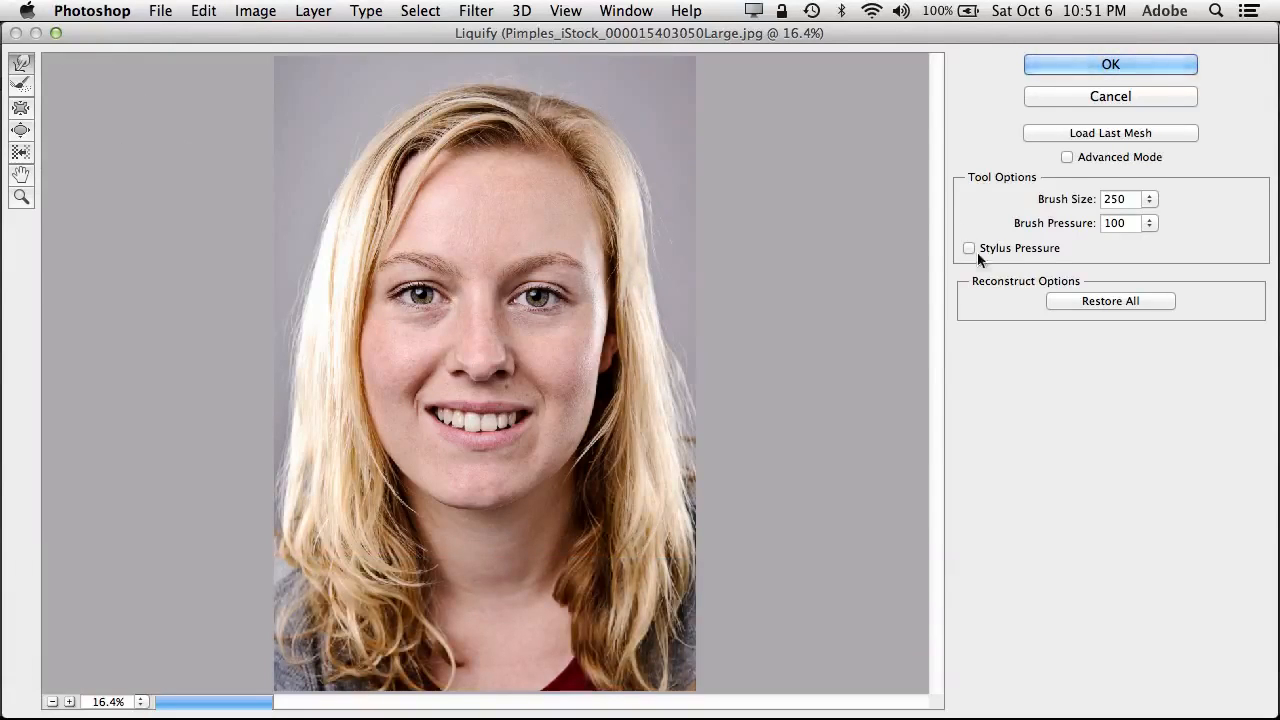
# - Apply the Liquify changes and compare the portrait before and after them
pyautogui.click(1018, 249)
pyautogui.click(1041, 61)
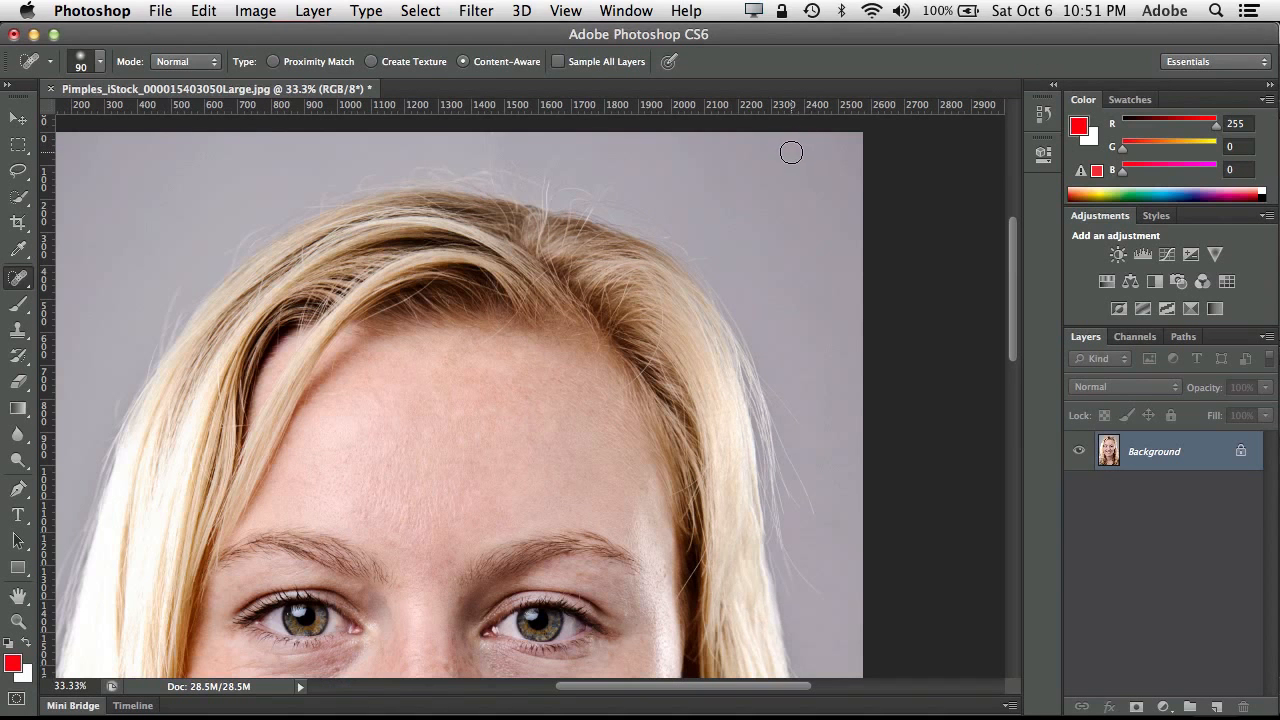
pyautogui.press('super+z')
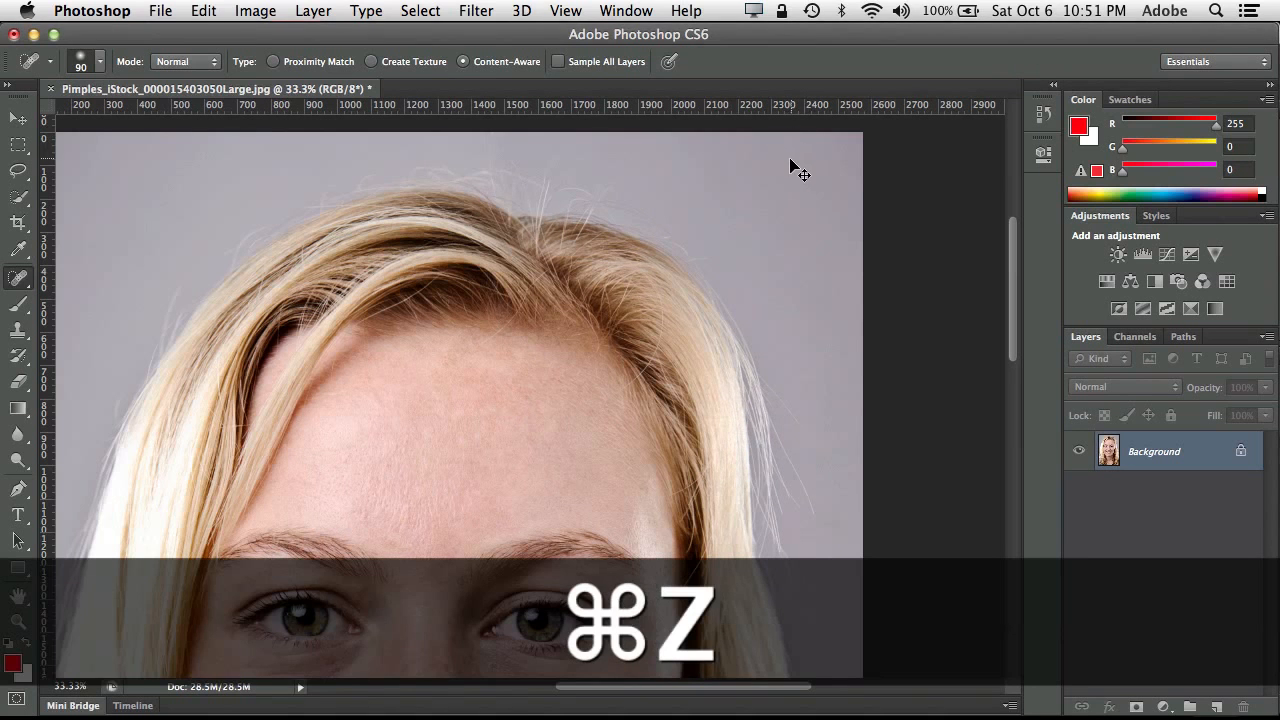
pyautogui.press('super+z')
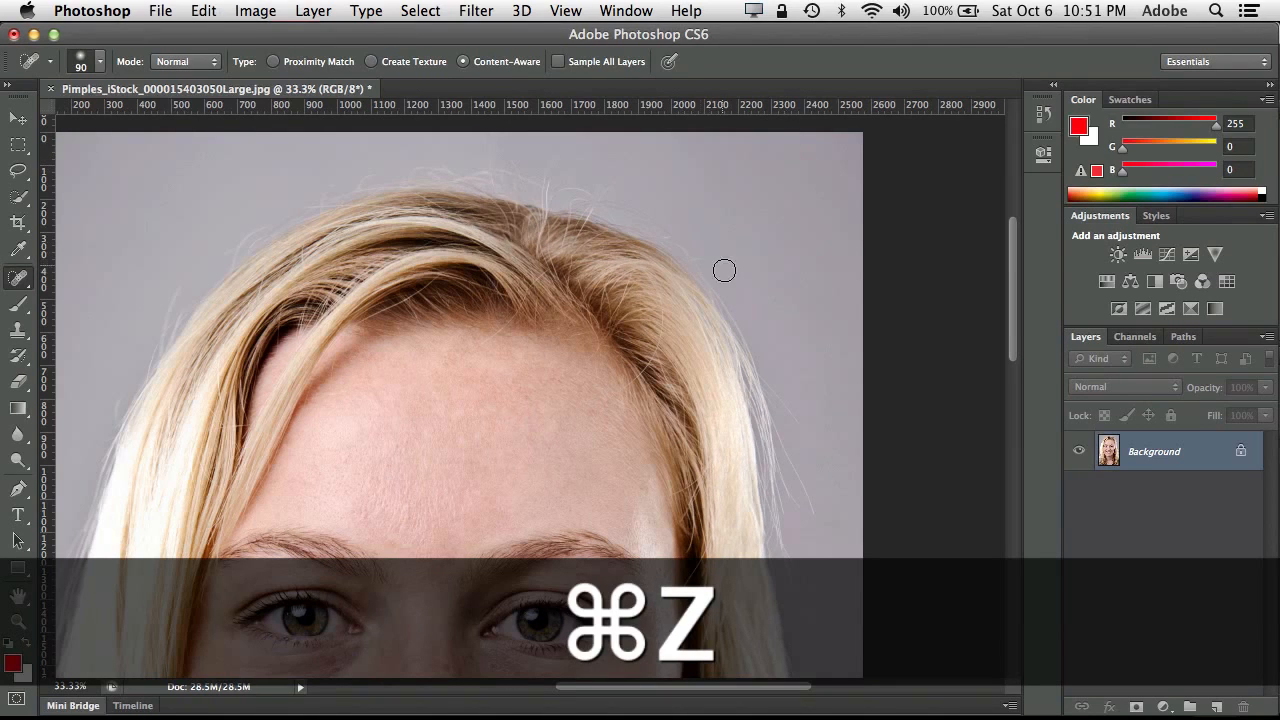
# - Paint along the outer edge of the long hair beside the face with the History Brush, and undo the stroke
pyautogui.moveTo(754, 580); pyautogui.dragTo(670, 397)
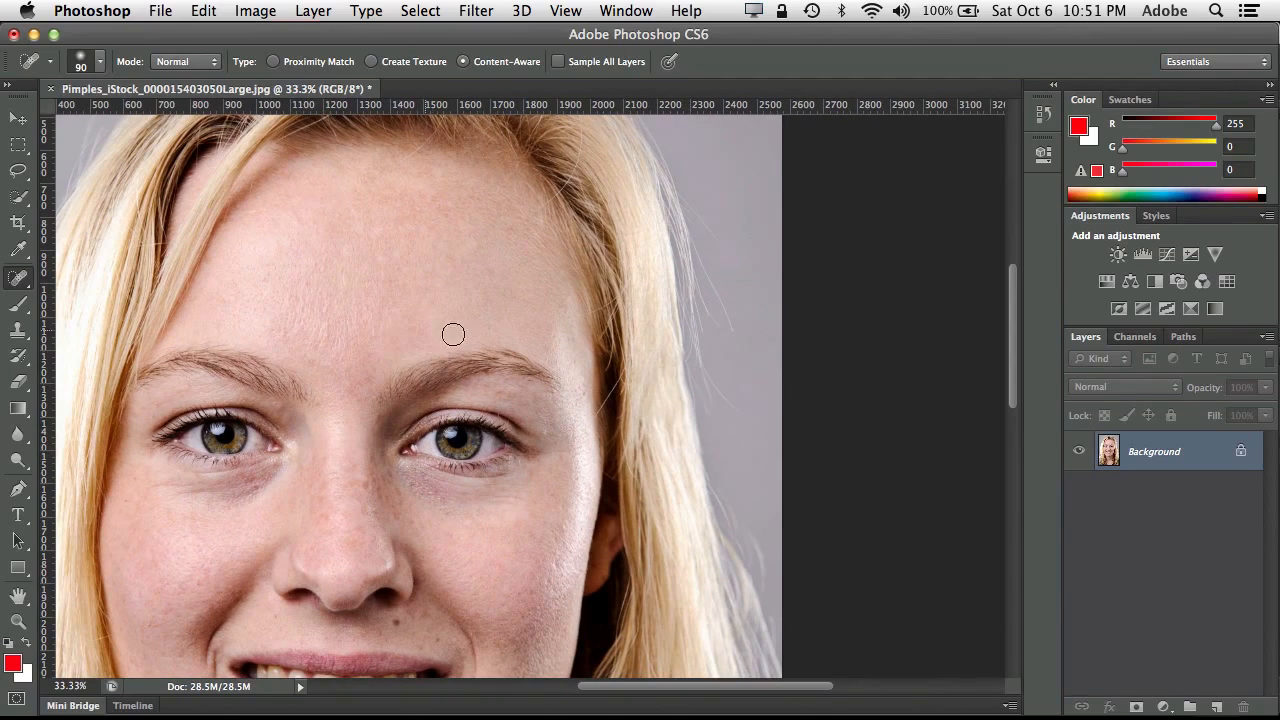
pyautogui.moveTo(566, 171)
pyautogui.mouseDown()
pyautogui.moveTo(586, 337)
pyautogui.moveTo(549, 220)
pyautogui.mouseUp()
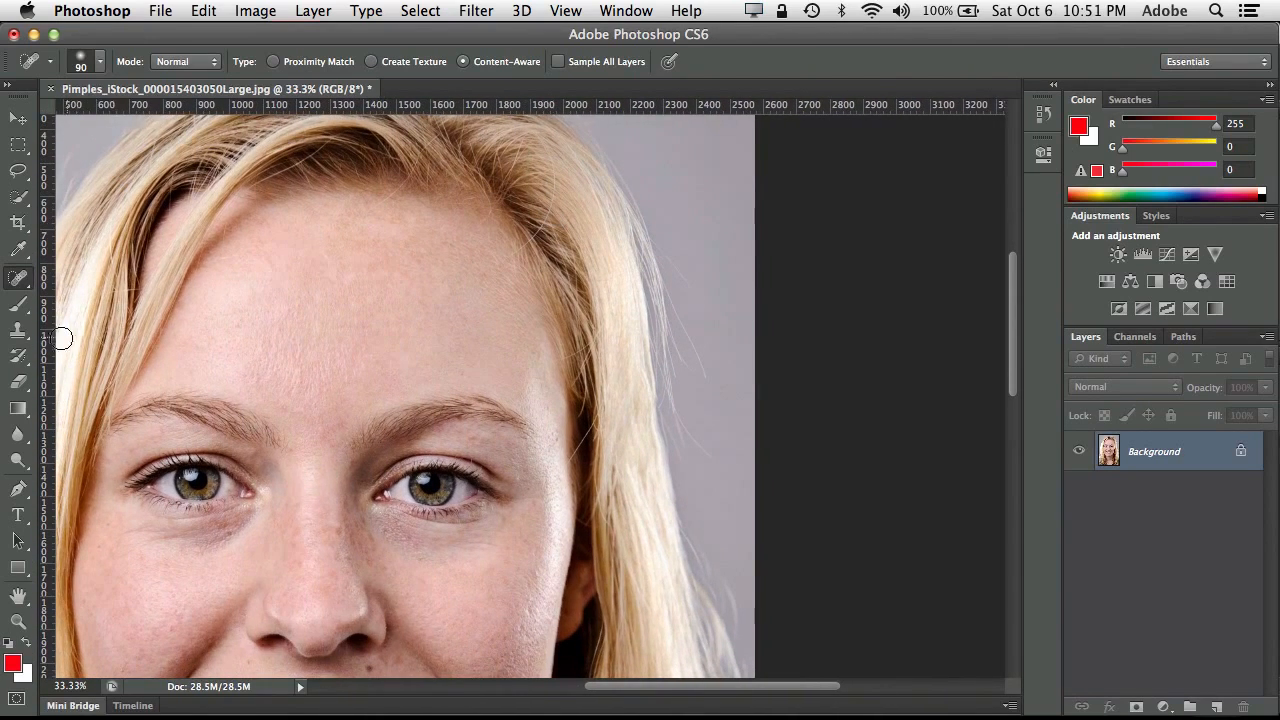
pyautogui.click(15, 362)
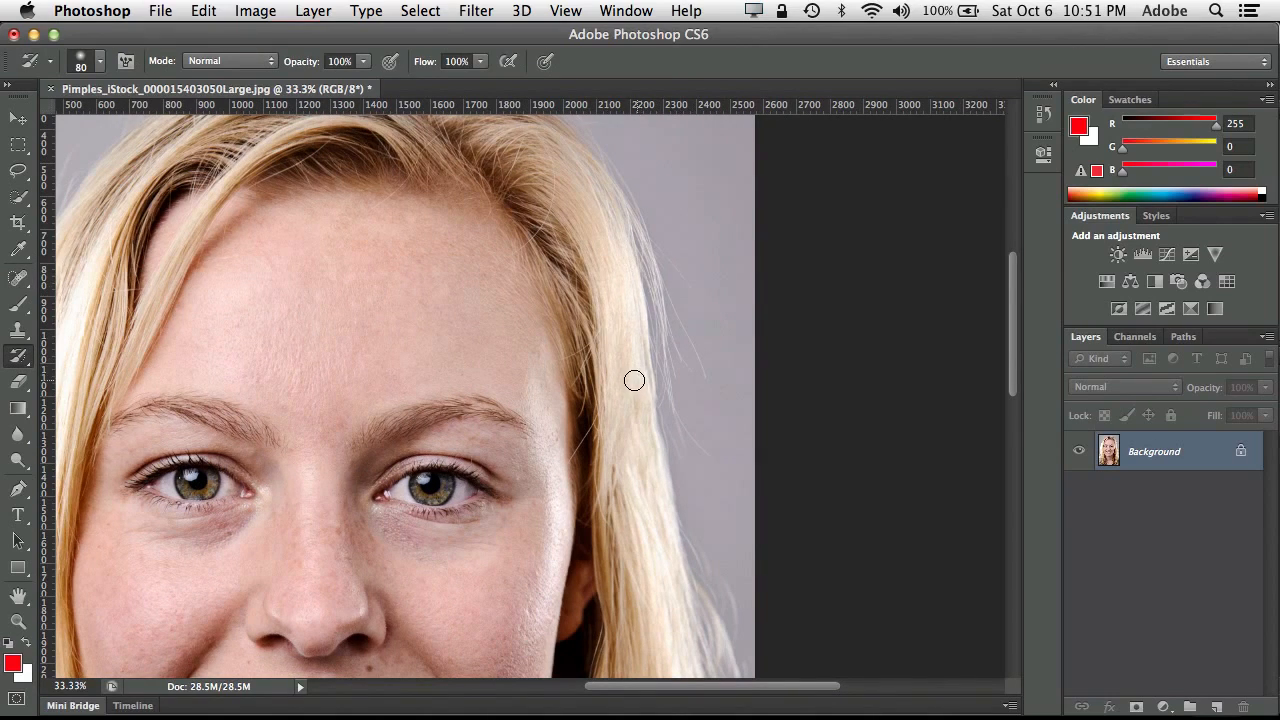
pyautogui.moveTo(650, 460); pyautogui.dragTo(645, 307)
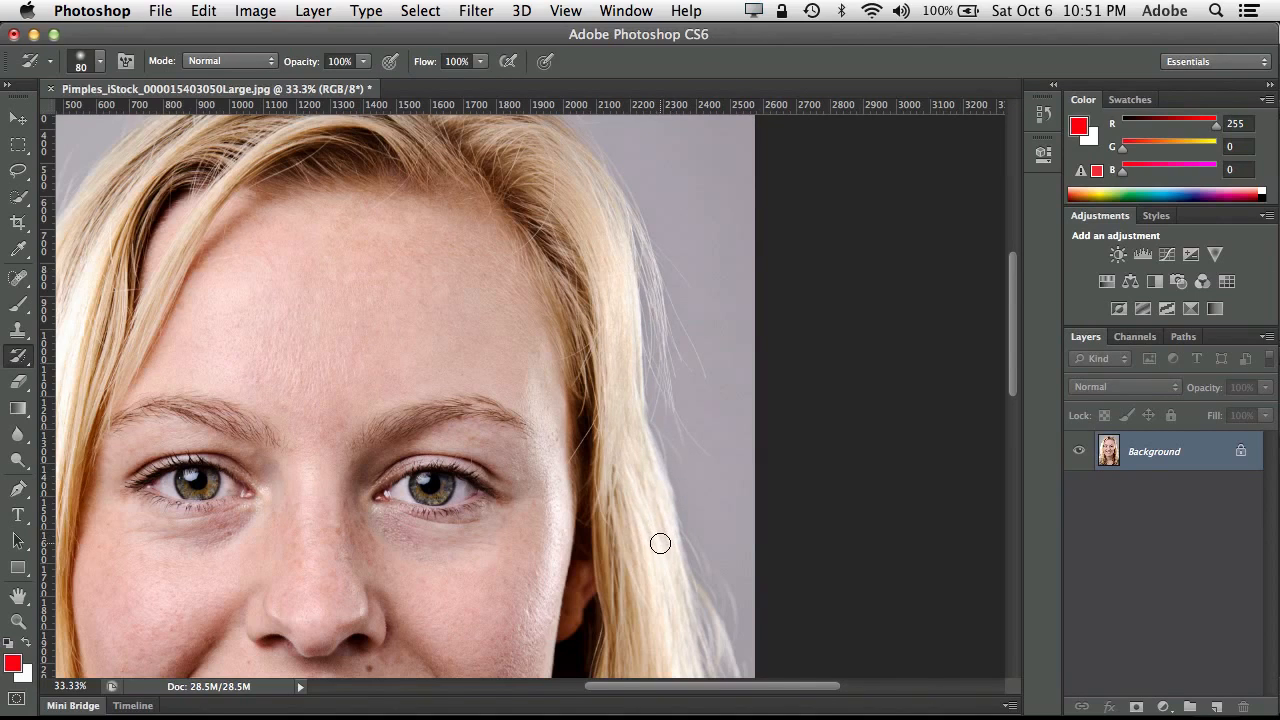
pyautogui.press('super+z')
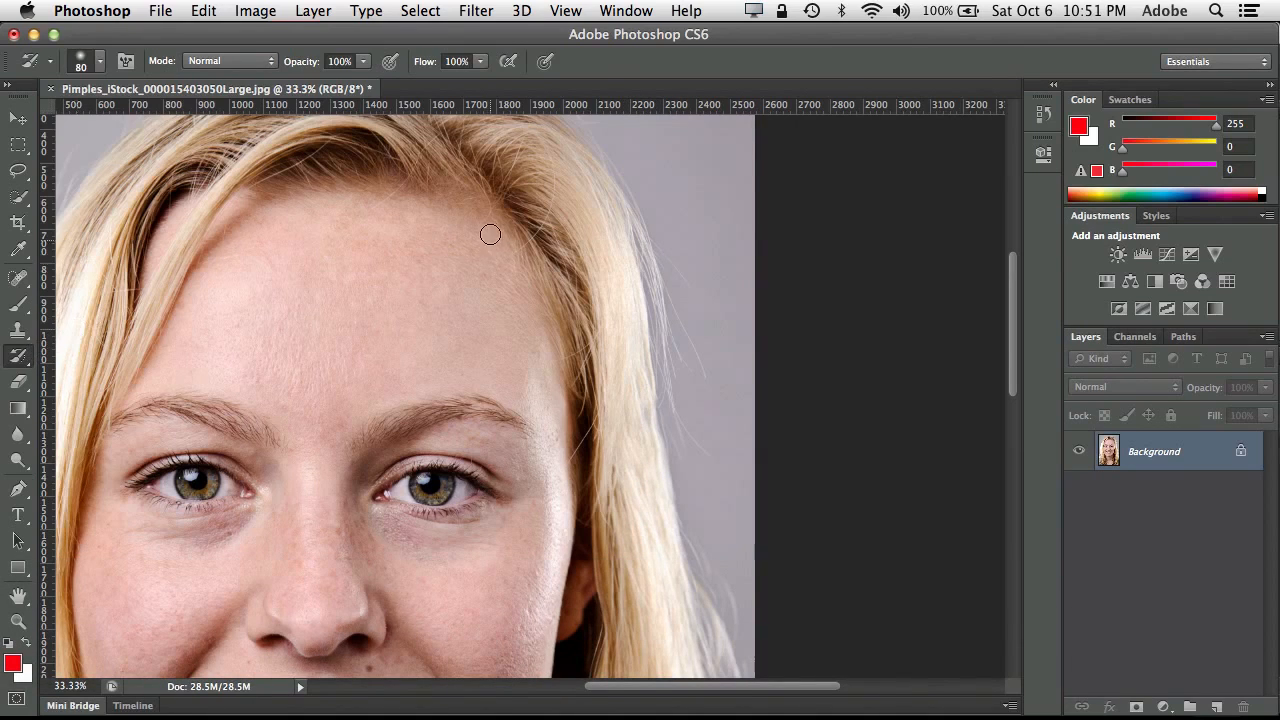
# - Close the portrait document without saving the changes
pyautogui.scroll(5, 534, 180)
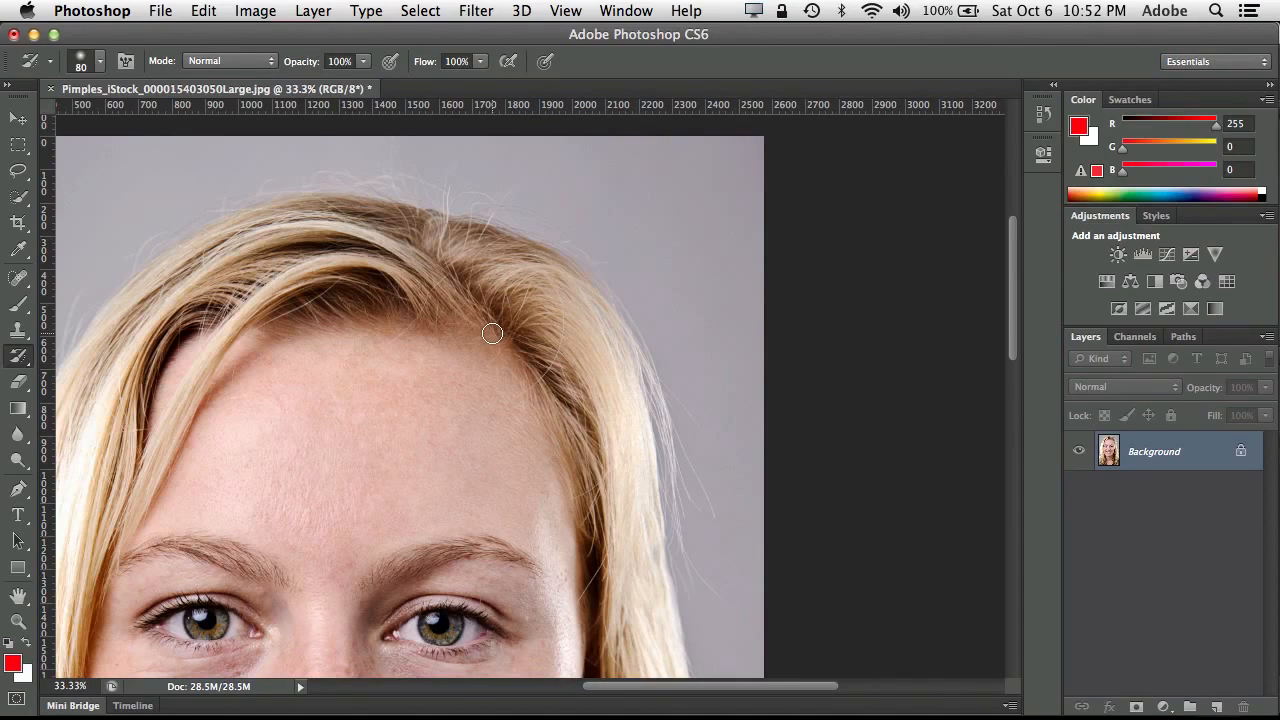
pyautogui.press('super')
pyautogui.press('super+w')
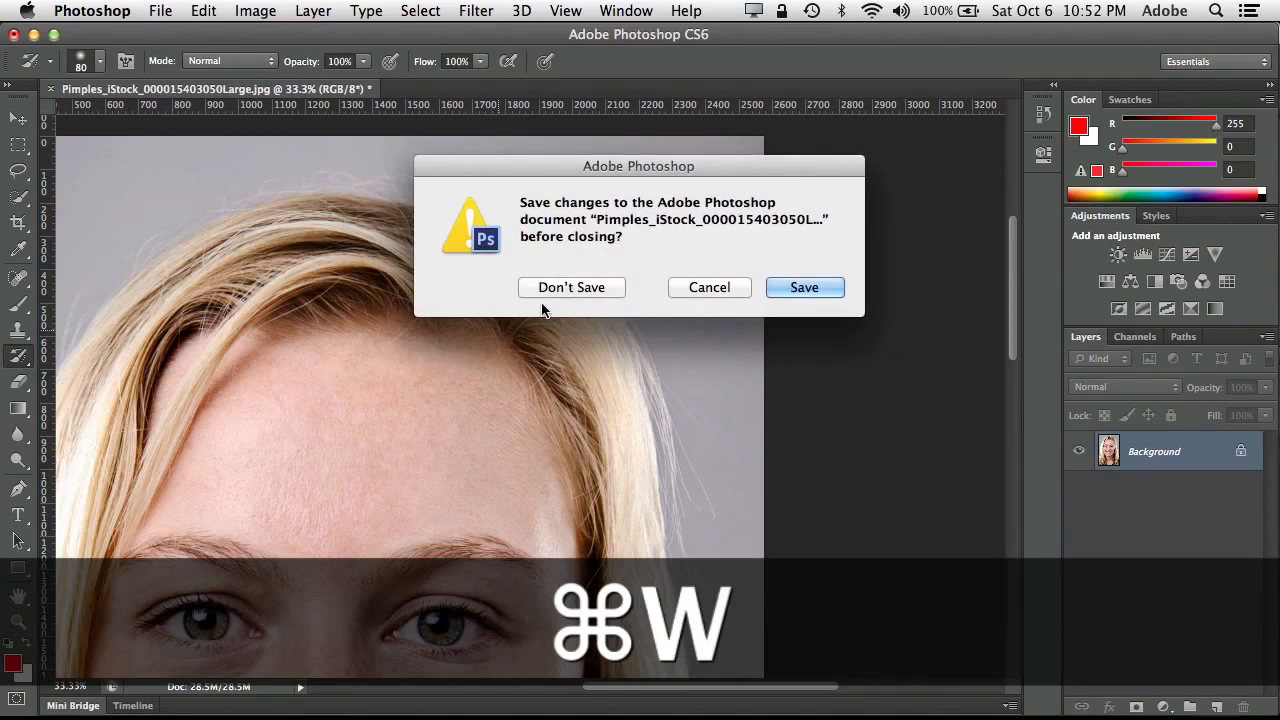
pyautogui.click(584, 288)
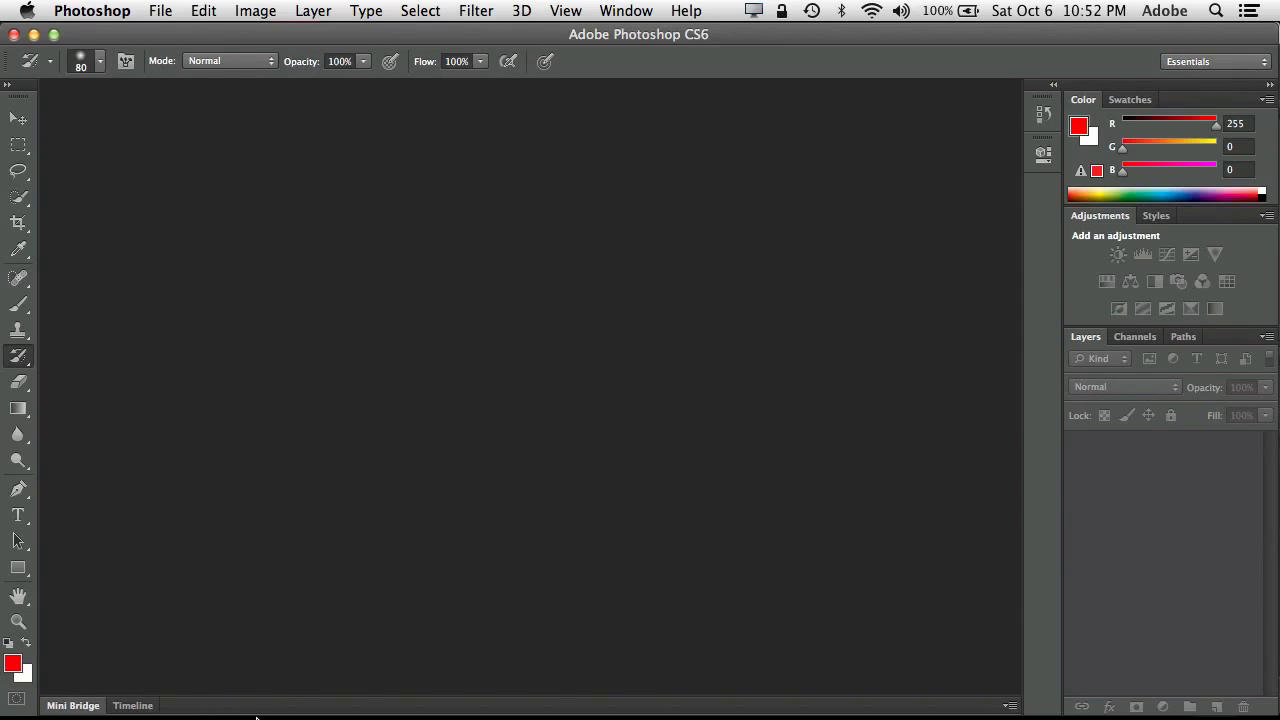
# - Open selective_adj.psd from the PS Beginner folder in Mini Bridge and collapse the image browser
pyautogui.moveTo(258, 716)
pyautogui.click(86, 706)
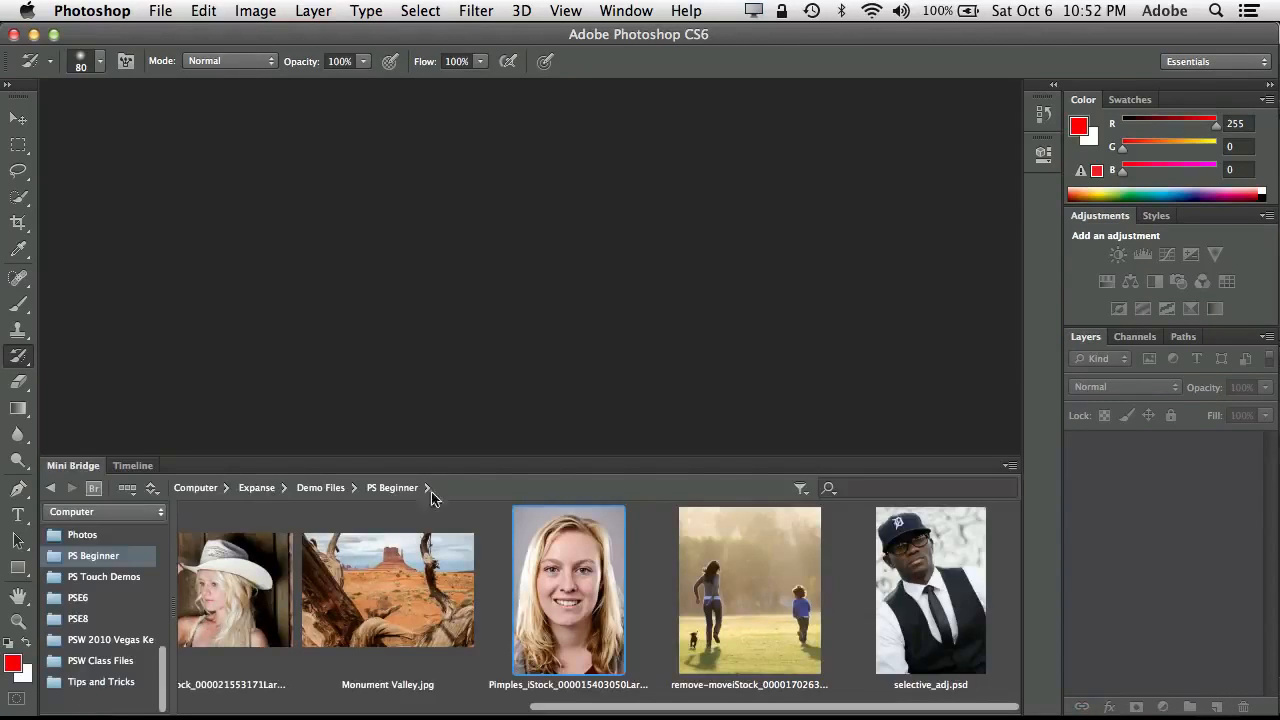
pyautogui.moveTo(600, 710); pyautogui.dragTo(711, 693)
pyautogui.doubleClick(920, 568)
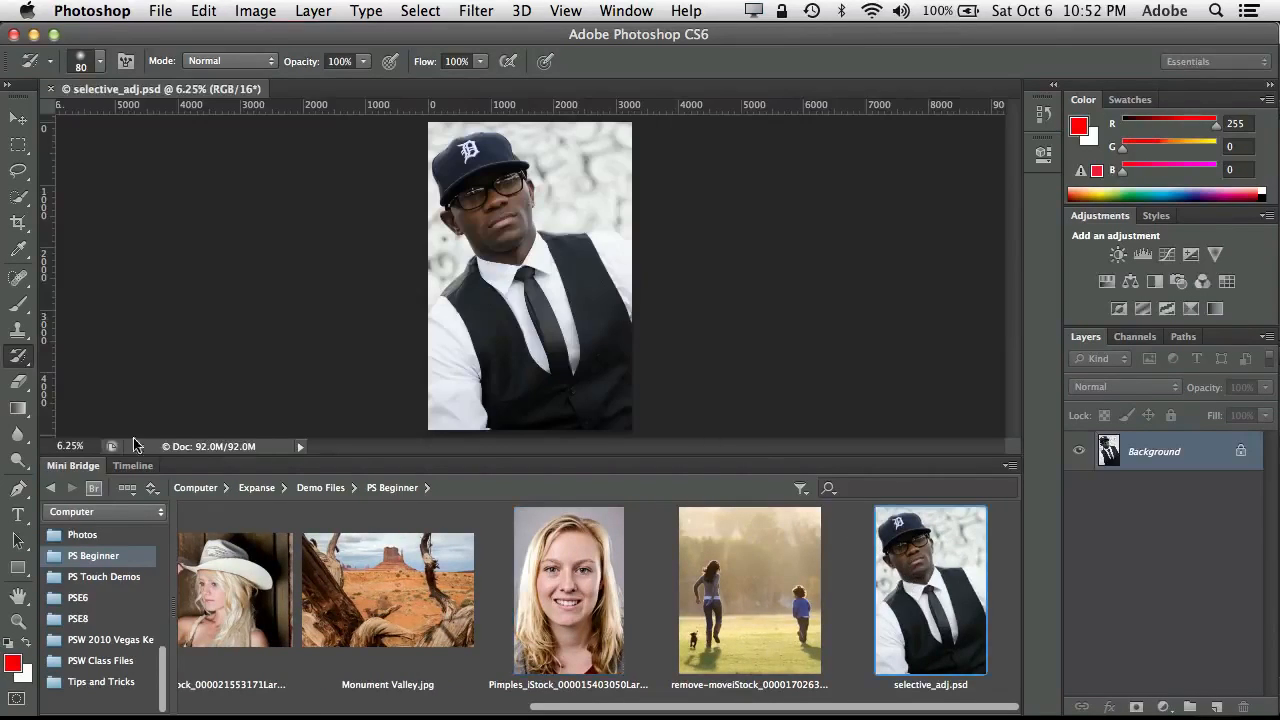
pyautogui.doubleClick(82, 467)
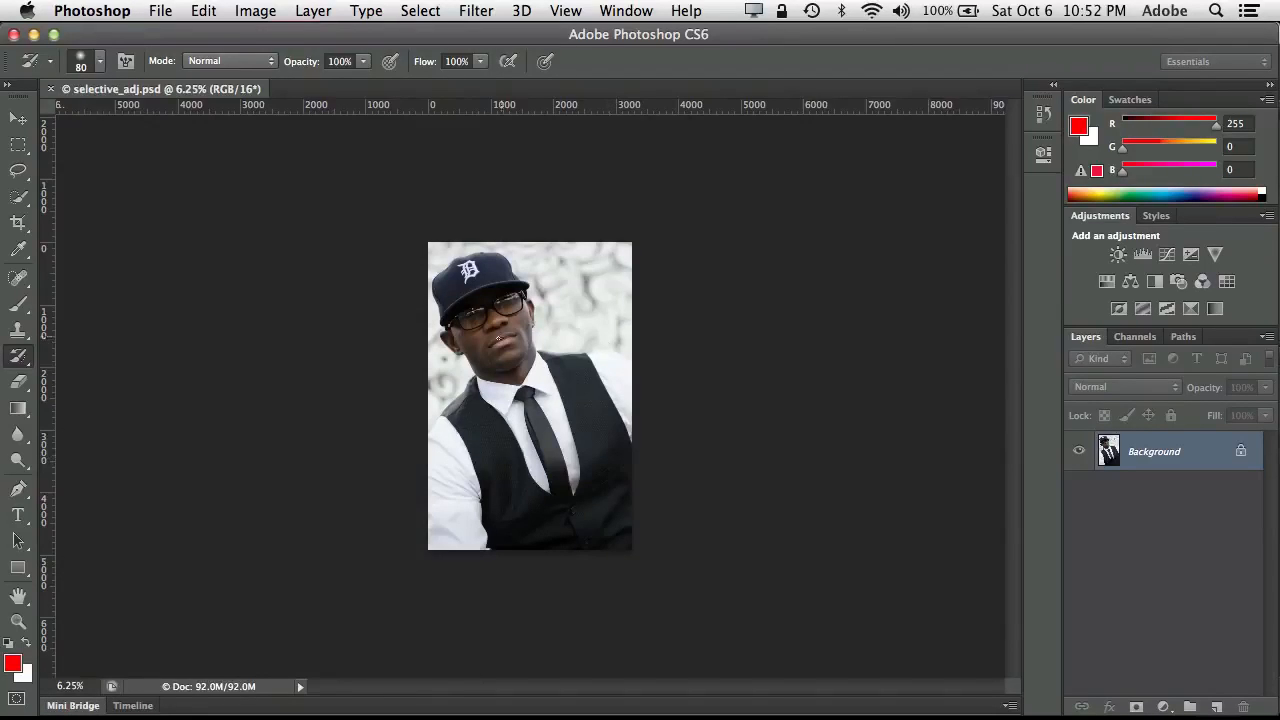
# - Add a new layer above the portrait and paint a freehand red stroke across the face and shoulder with the size 175 Brush
pyautogui.click(20, 622)
pyautogui.moveTo(510, 312); pyautogui.dragTo(545, 379)
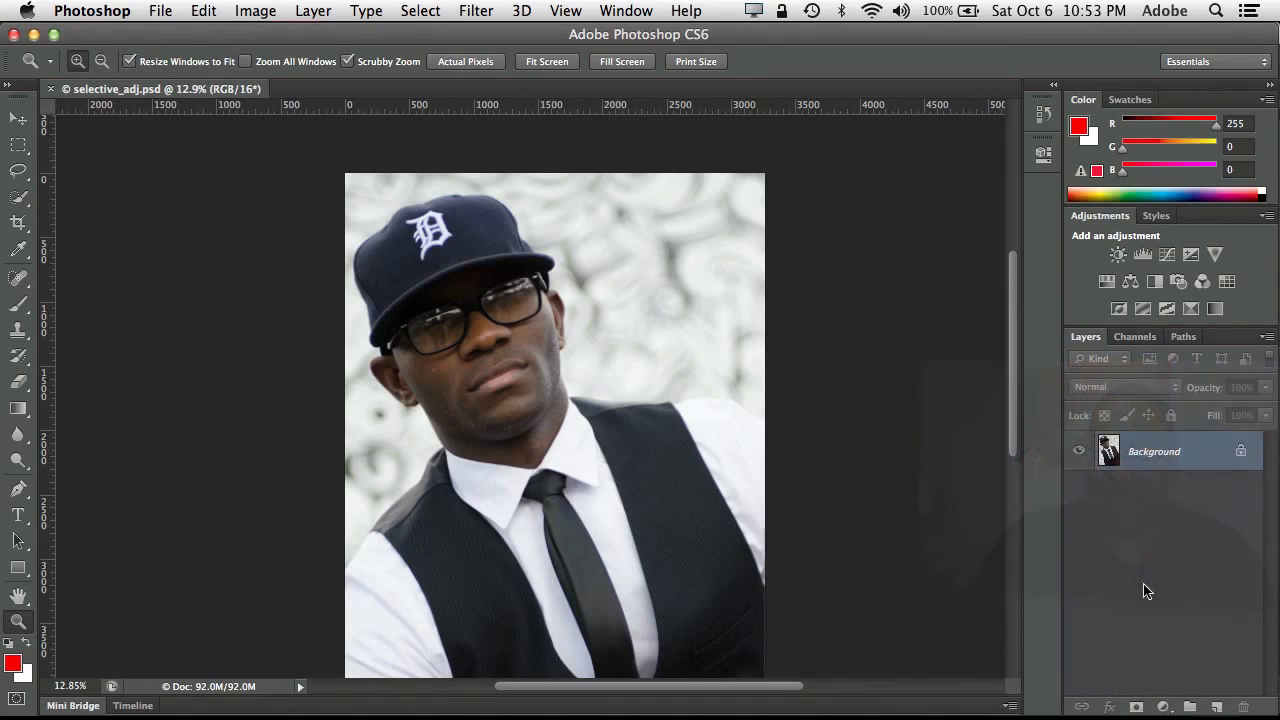
pyautogui.click(1214, 708)
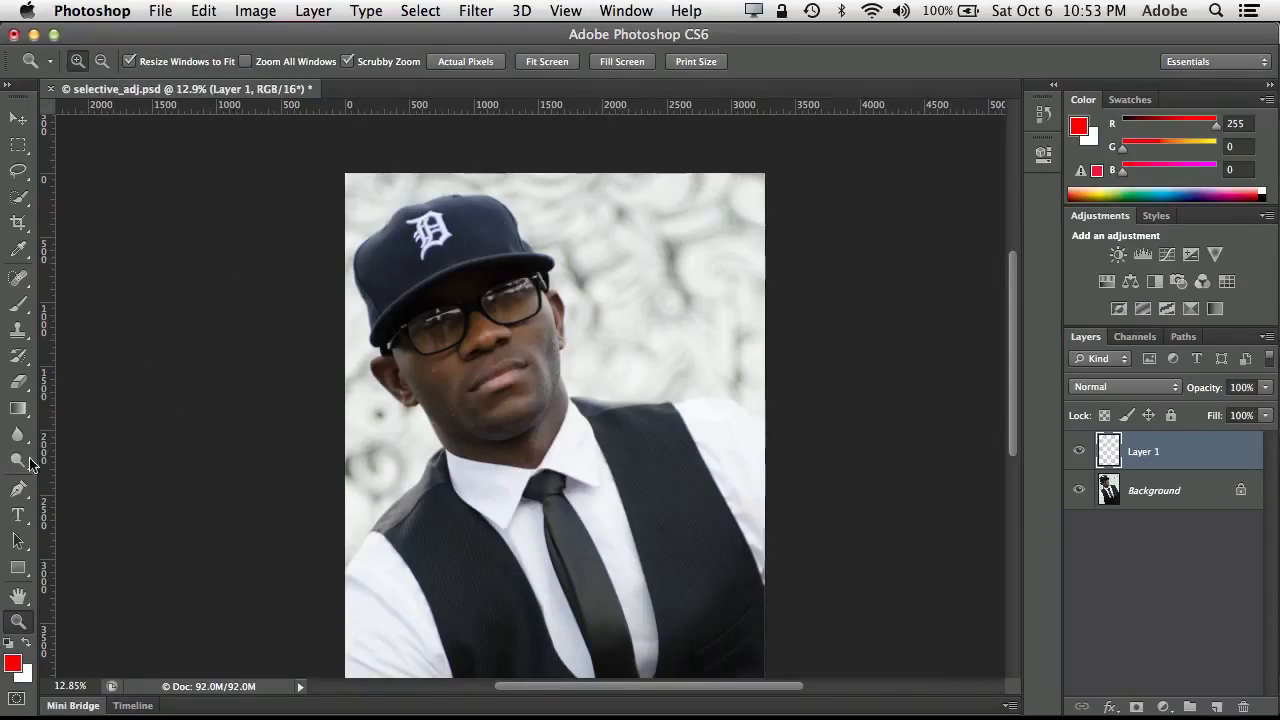
pyautogui.click(18, 305)
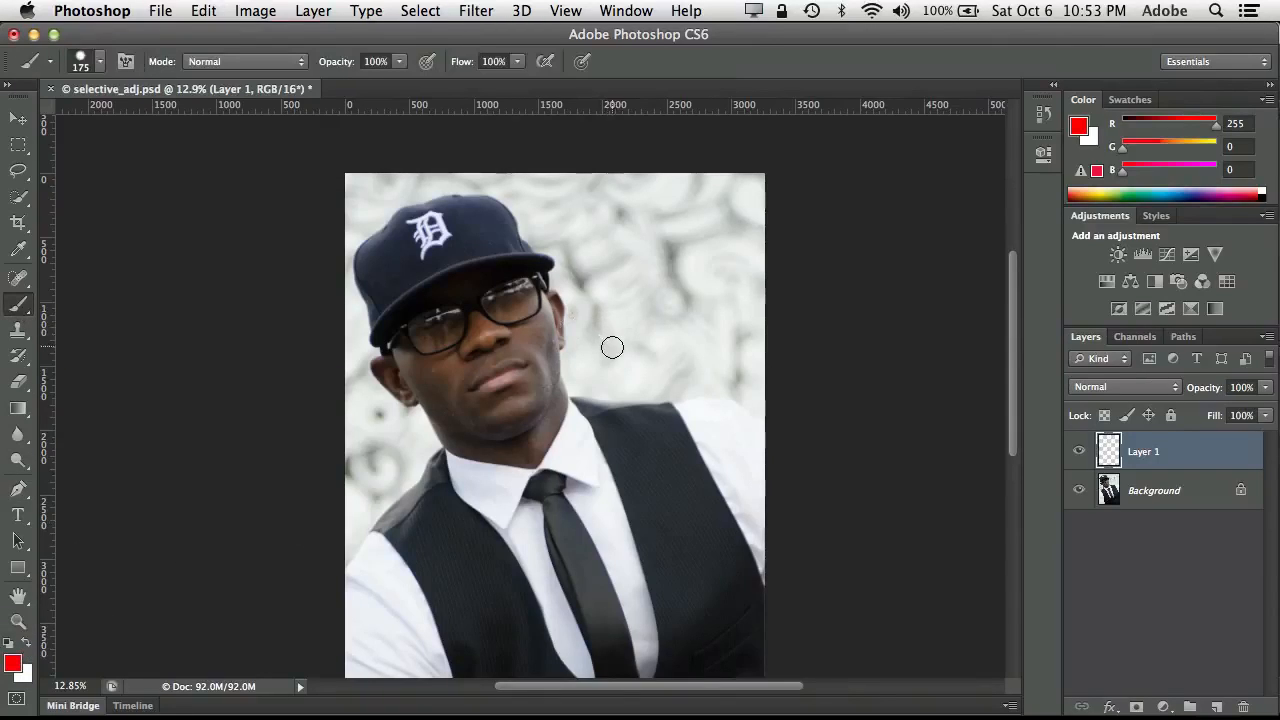
pyautogui.moveTo(612, 362)
pyautogui.mouseDown()
pyautogui.moveTo(593, 277)
pyautogui.moveTo(513, 302)
pyautogui.moveTo(519, 373)
pyautogui.moveTo(470, 422)
pyautogui.moveTo(466, 480)
pyautogui.moveTo(423, 530)
pyautogui.mouseUp()
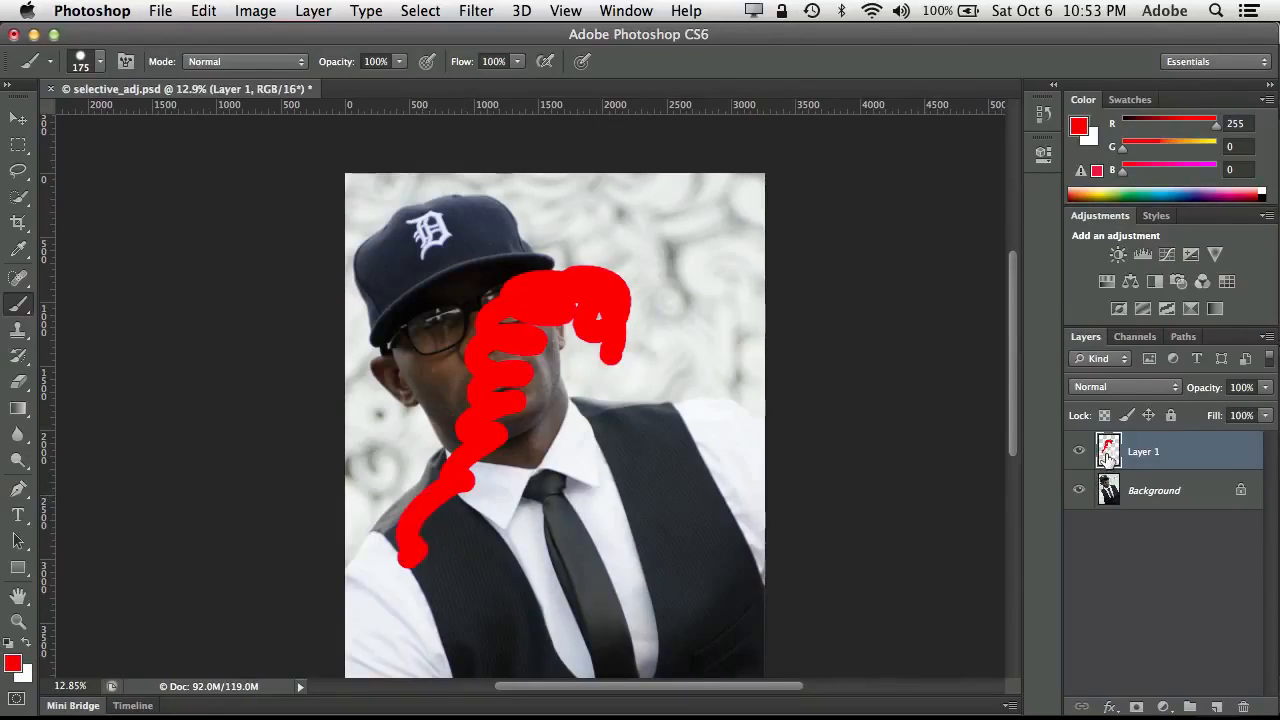
# - Toggle the visibility of the red paint layer to compare the portrait with and without it
pyautogui.click(1080, 455)
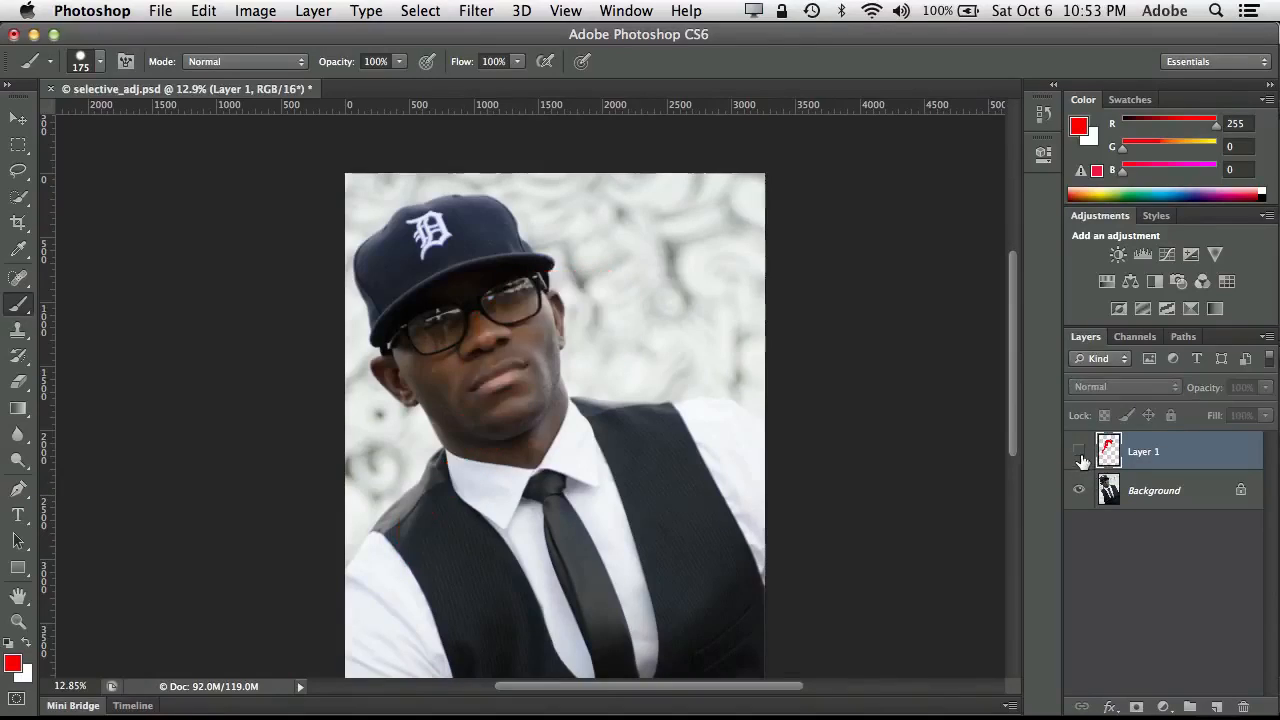
pyautogui.click(1080, 456)
pyautogui.click(1080, 458)
pyautogui.click(1080, 456)
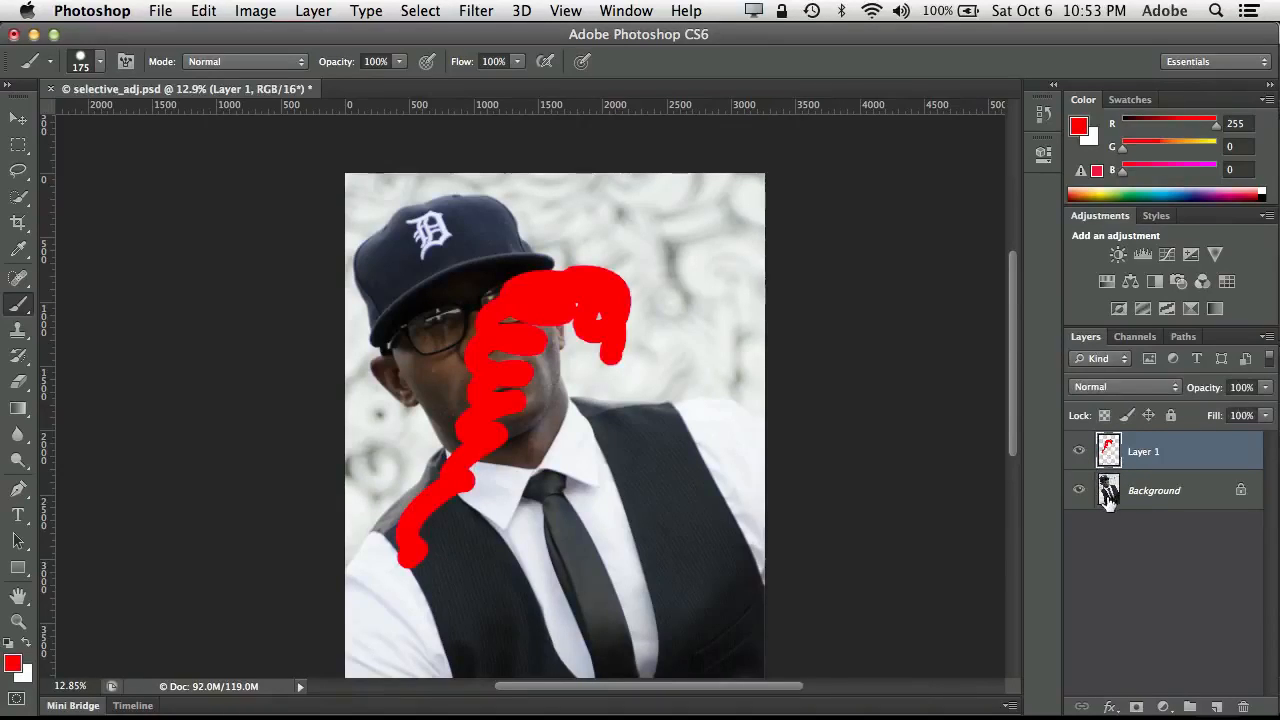
# - Erase the red paint over the man's face with the size 400 Eraser, and delete the paint layer
pyautogui.click(18, 387)
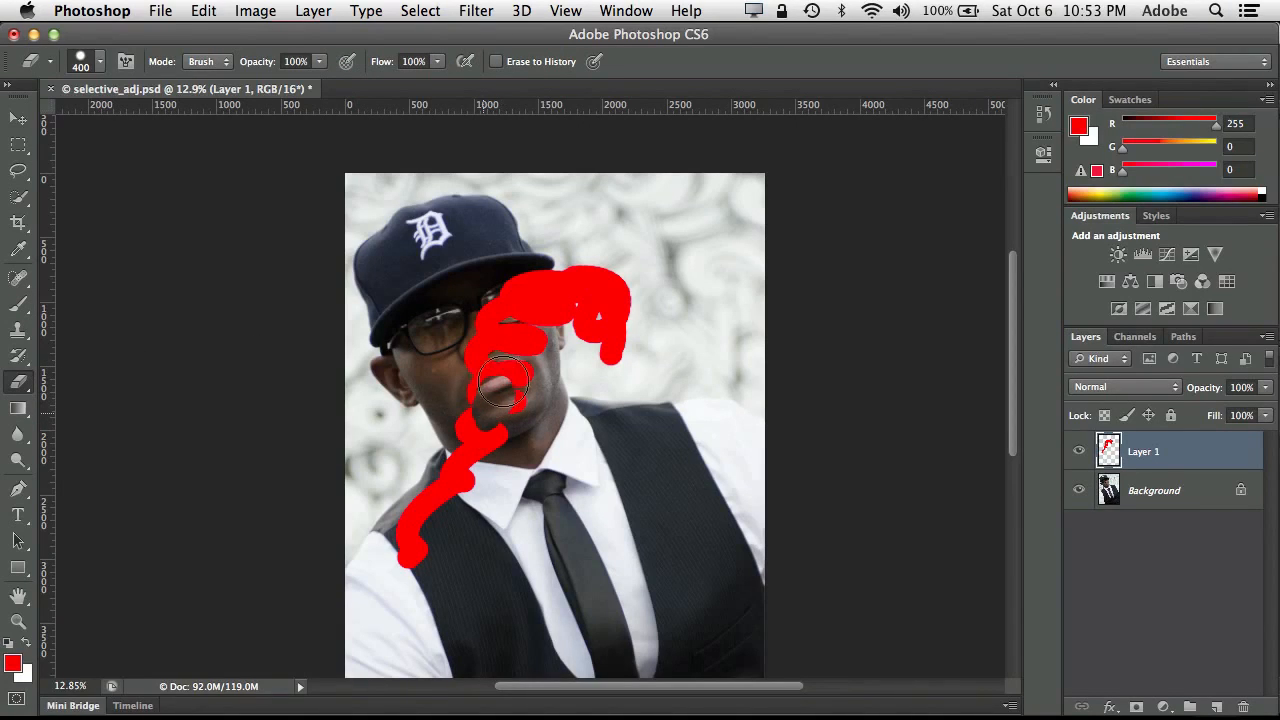
pyautogui.moveTo(503, 380)
pyautogui.mouseDown()
pyautogui.moveTo(495, 312)
pyautogui.moveTo(536, 310)
pyautogui.moveTo(521, 288)
pyautogui.moveTo(536, 321)
pyautogui.moveTo(524, 267)
pyautogui.moveTo(553, 344)
pyautogui.moveTo(511, 384)
pyautogui.moveTo(487, 372)
pyautogui.moveTo(488, 387)
pyautogui.moveTo(483, 359)
pyautogui.moveTo(463, 354)
pyautogui.moveTo(499, 392)
pyautogui.moveTo(467, 437)
pyautogui.mouseUp()
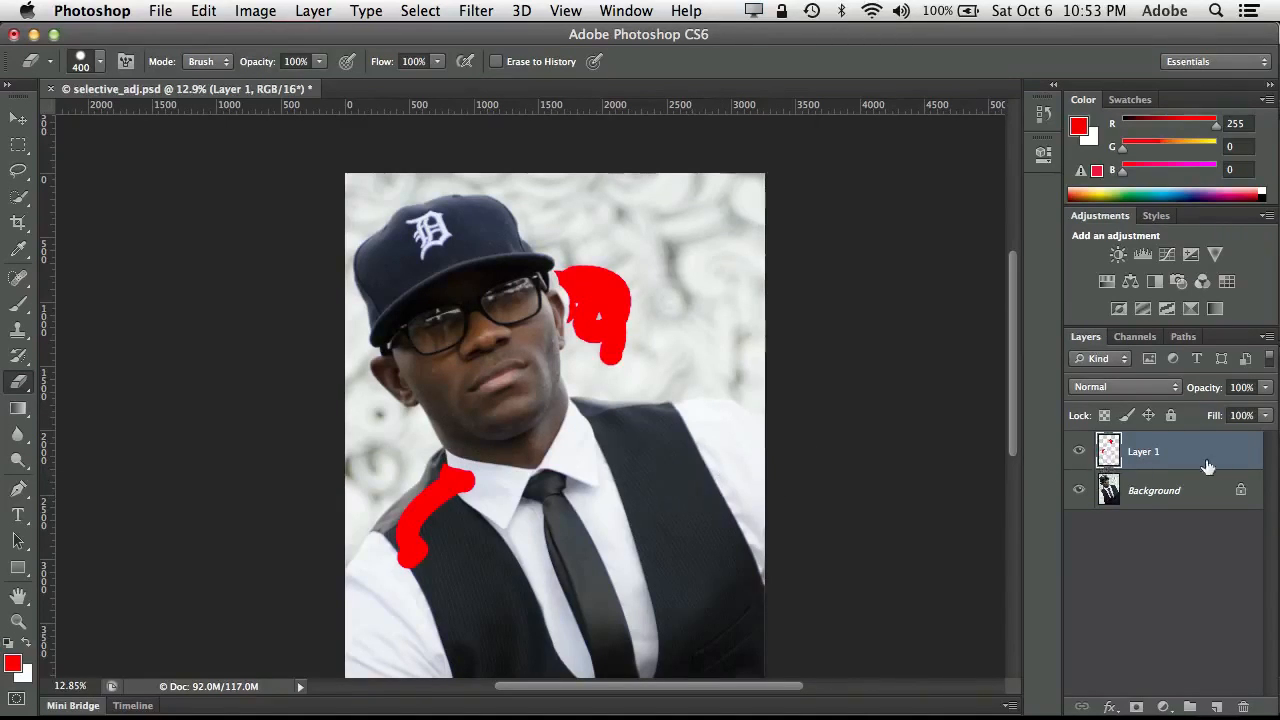
pyautogui.moveTo(1200, 455); pyautogui.dragTo(1246, 699)
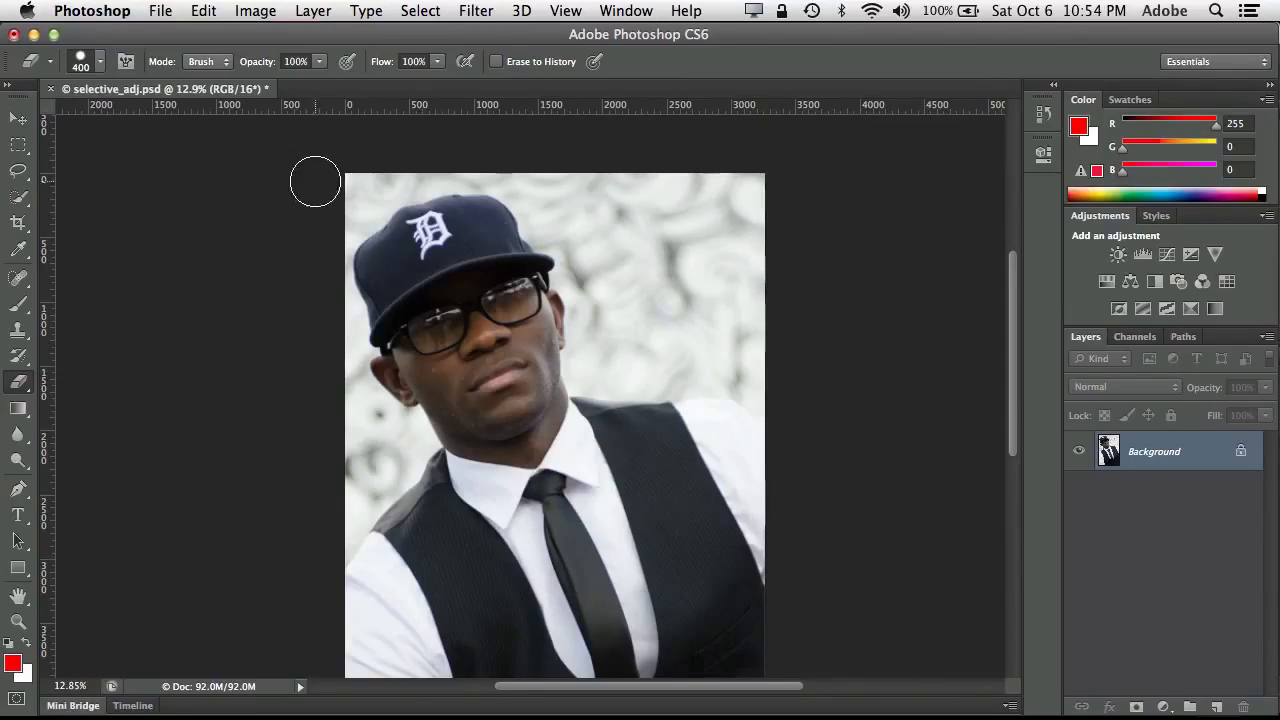
# - Apply an Exposure adjustment of +1.42 directly to the Background layer, and undo it
pyautogui.click(255, 11)
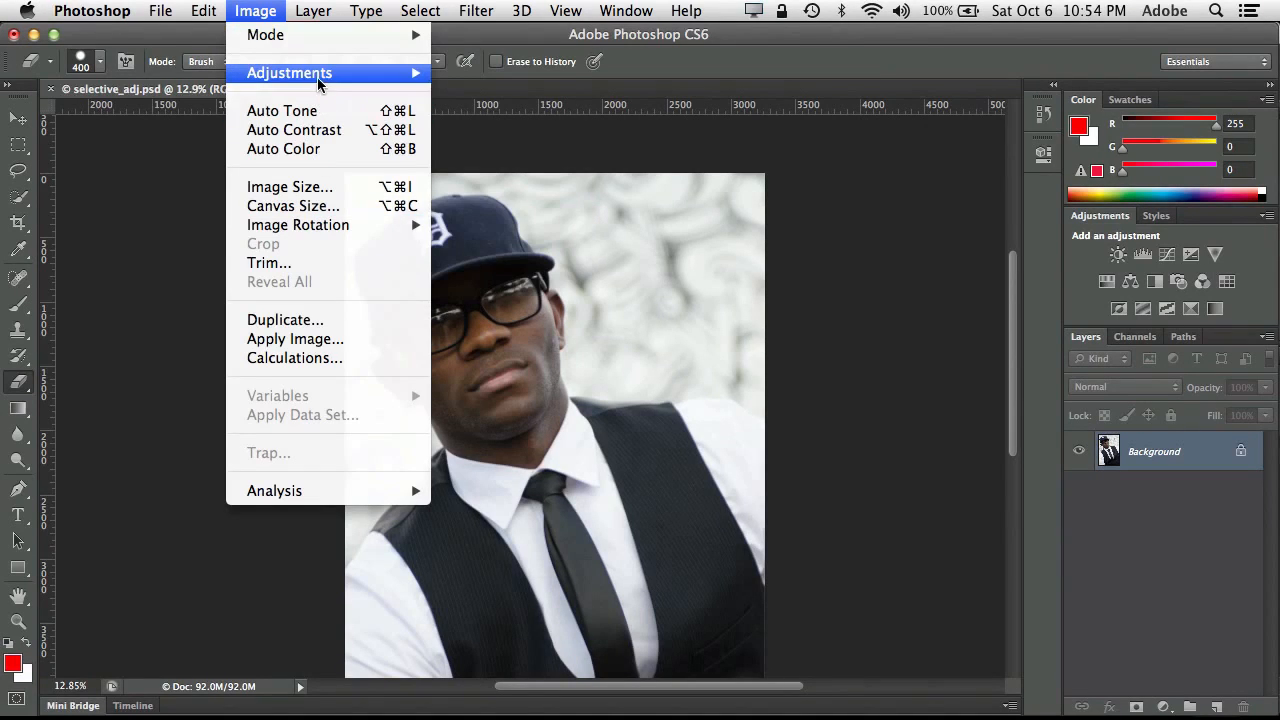
pyautogui.moveTo(317, 77)
pyautogui.click(505, 133)
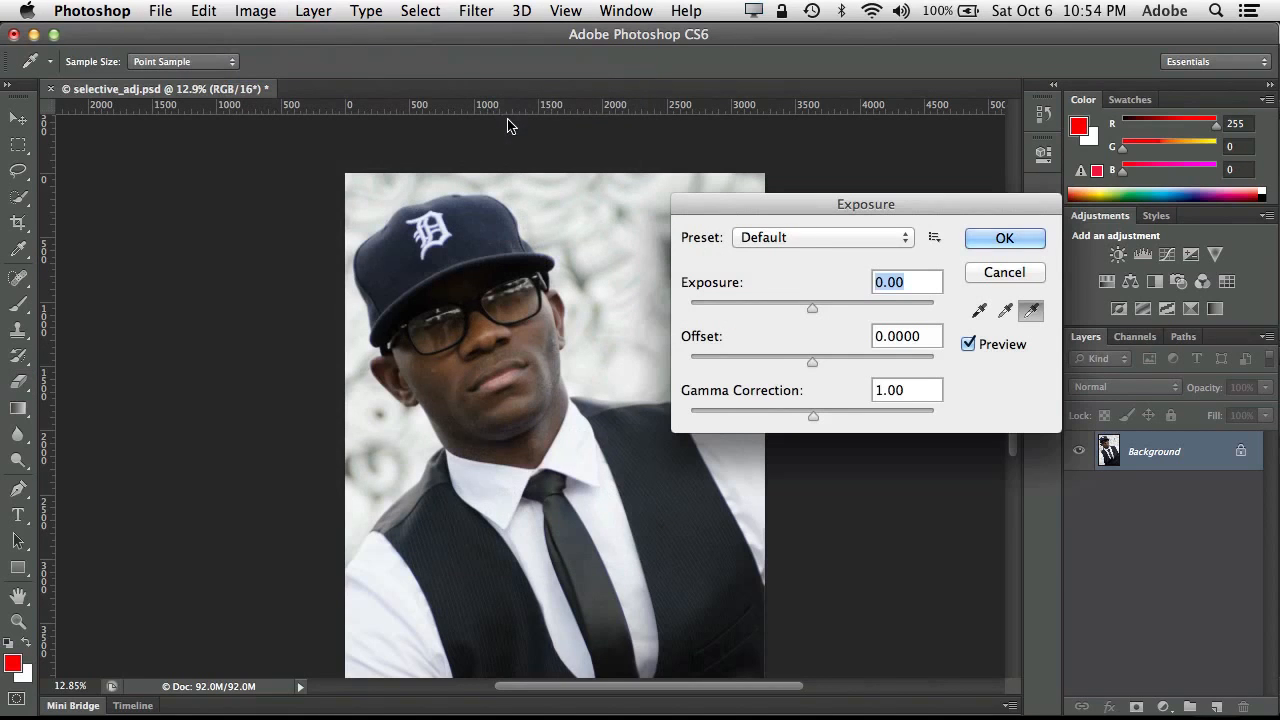
pyautogui.moveTo(813, 310)
pyautogui.mouseDown()
pyautogui.moveTo(859, 305)
pyautogui.moveTo(837, 307)
pyautogui.mouseUp()
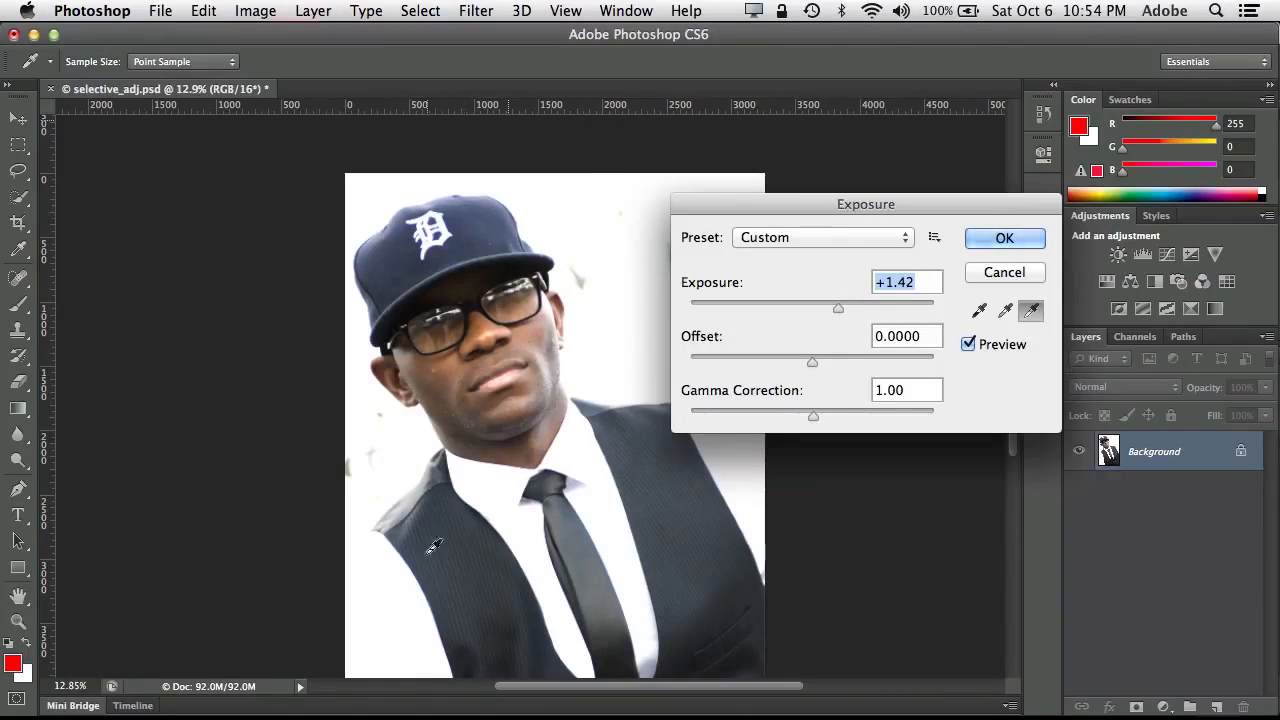
pyautogui.click(1004, 238)
pyautogui.press('e')
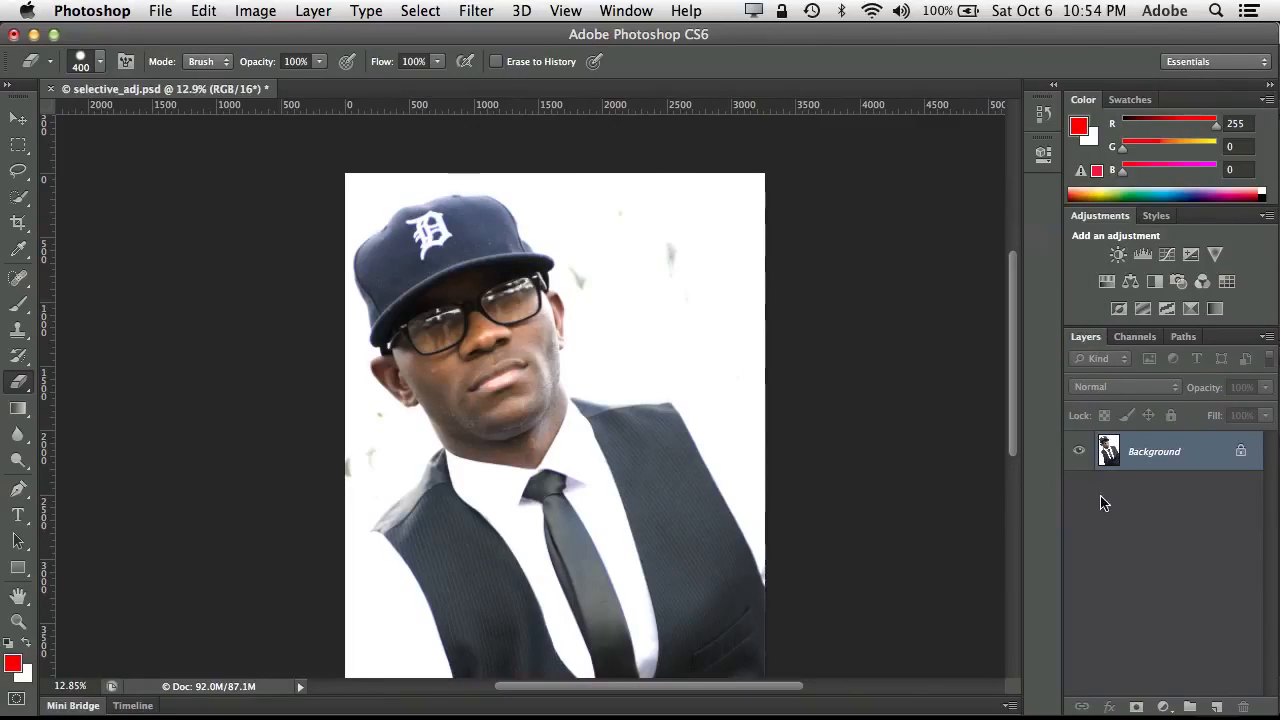
pyautogui.press('super+z')
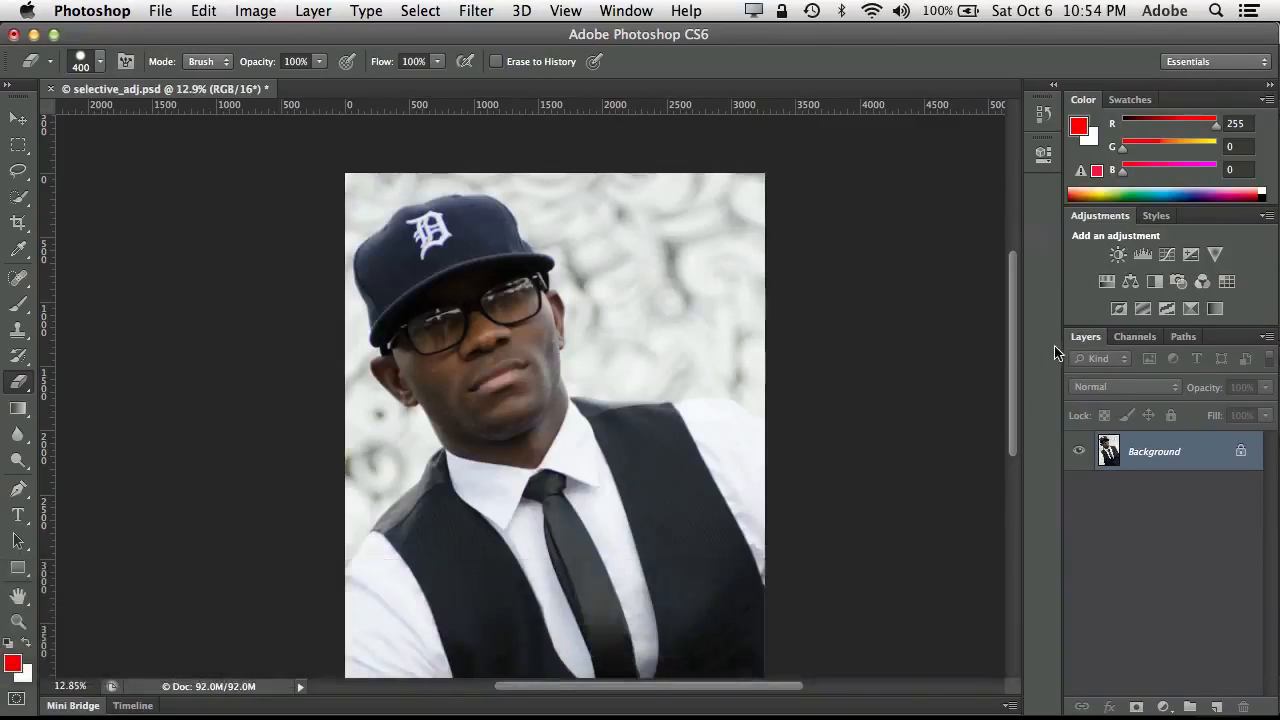
# - Add an Exposure adjustment layer above the Background with exposure set to +1.57
pyautogui.click(1192, 262)
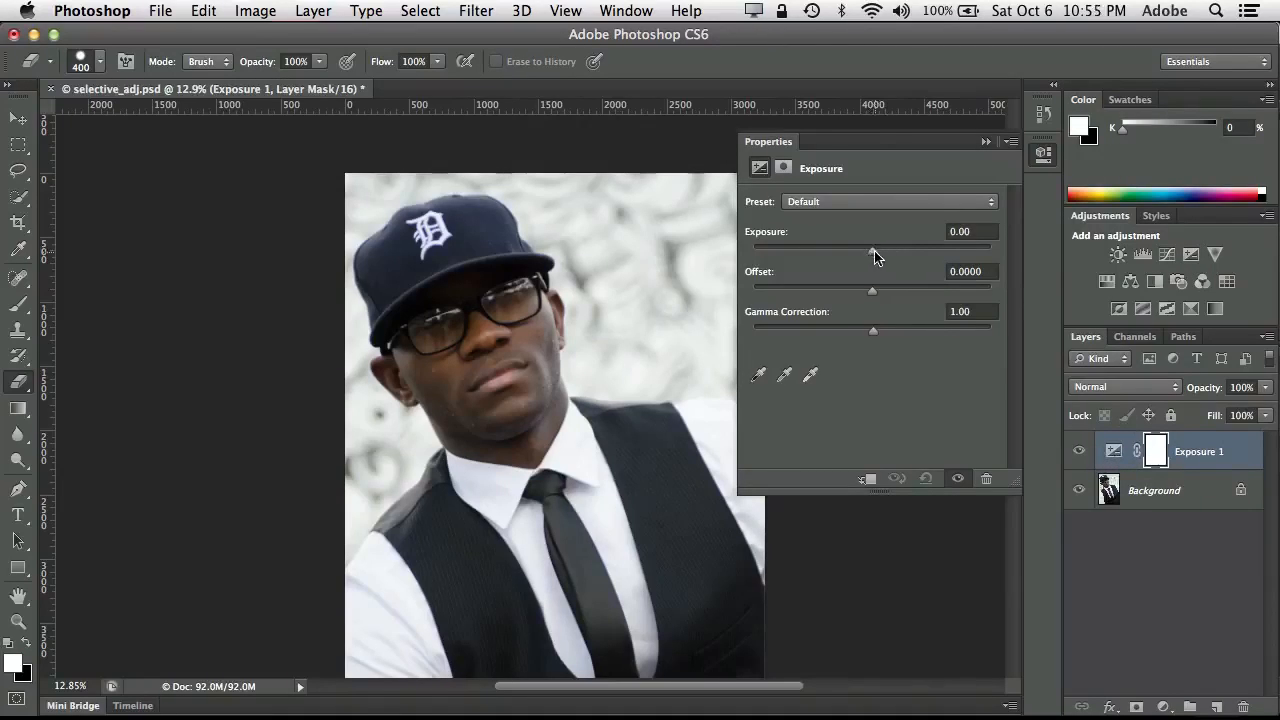
pyautogui.moveTo(874, 250); pyautogui.dragTo(900, 251)
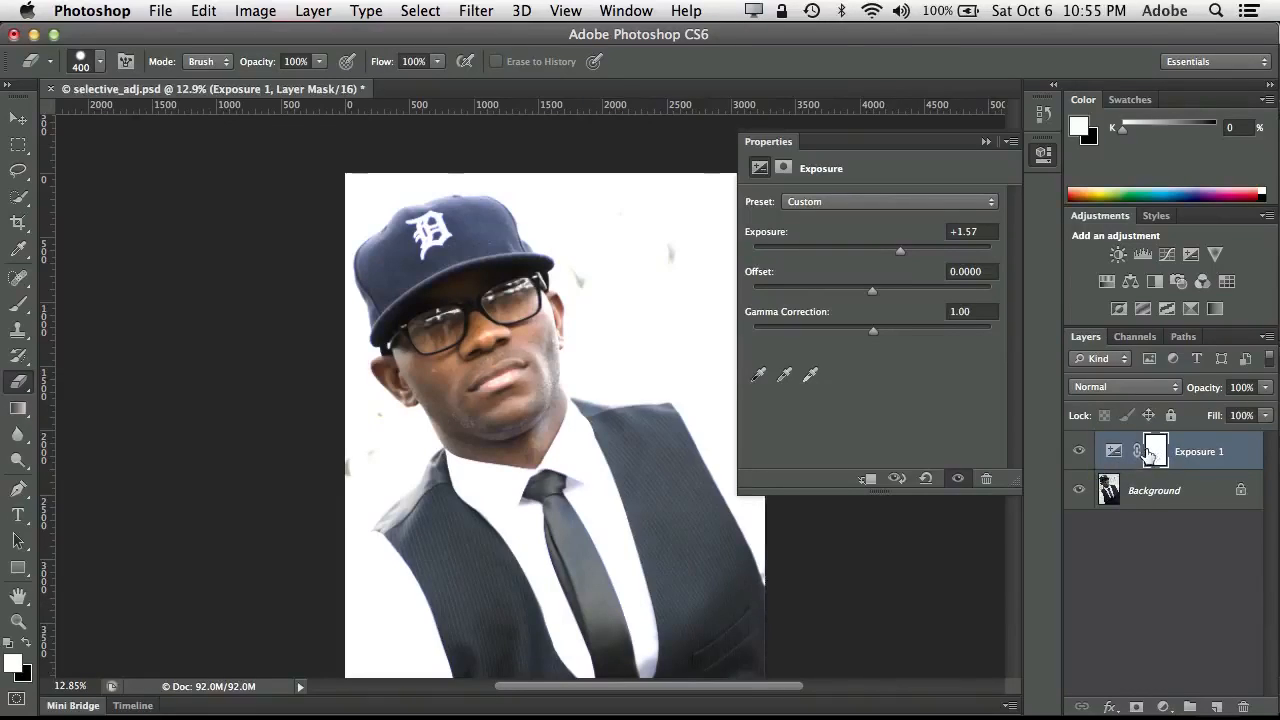
# - Paint black on the Exposure layer's mask over the wall beside the cap with the Brush, and undo the stroke
pyautogui.click(26, 642)
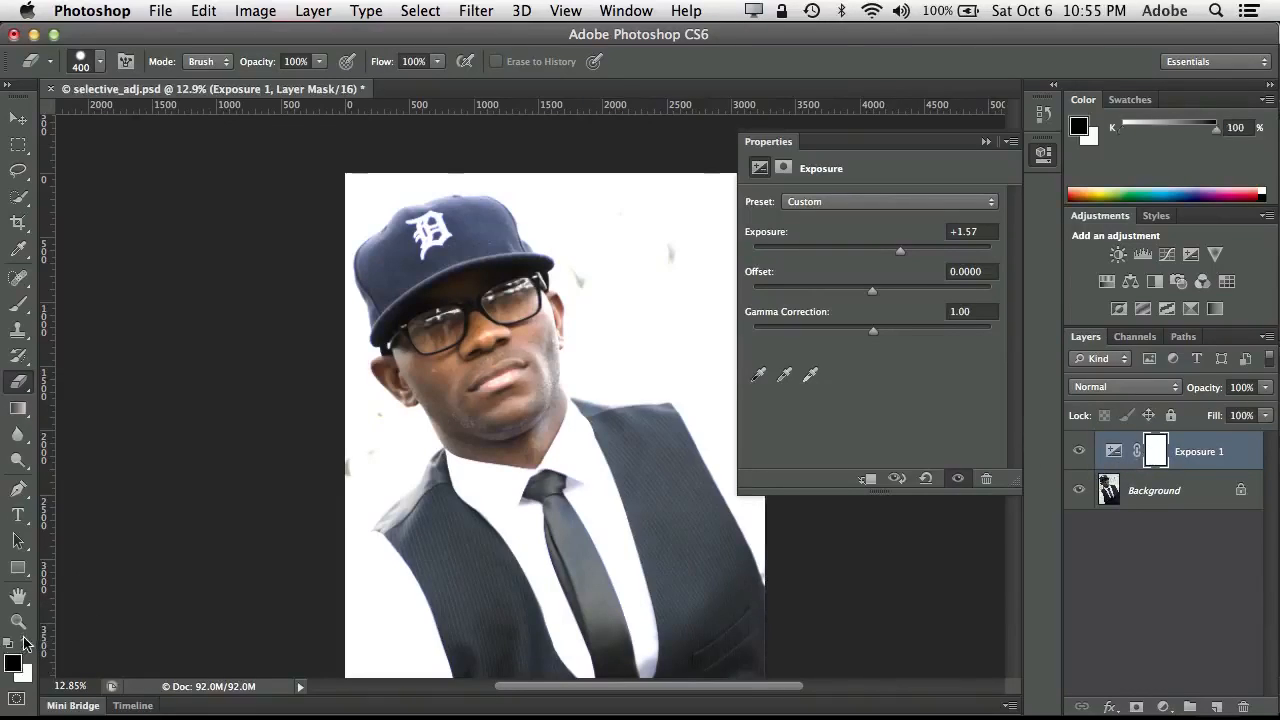
pyautogui.click(16, 308)
pyautogui.moveTo(660, 276)
pyautogui.mouseDown()
pyautogui.moveTo(653, 241)
pyautogui.moveTo(671, 238)
pyautogui.moveTo(626, 211)
pyautogui.moveTo(652, 201)
pyautogui.moveTo(624, 206)
pyautogui.moveTo(710, 203)
pyautogui.moveTo(656, 188)
pyautogui.moveTo(743, 204)
pyautogui.moveTo(626, 263)
pyautogui.moveTo(646, 240)
pyautogui.moveTo(630, 230)
pyautogui.moveTo(671, 222)
pyautogui.mouseUp()
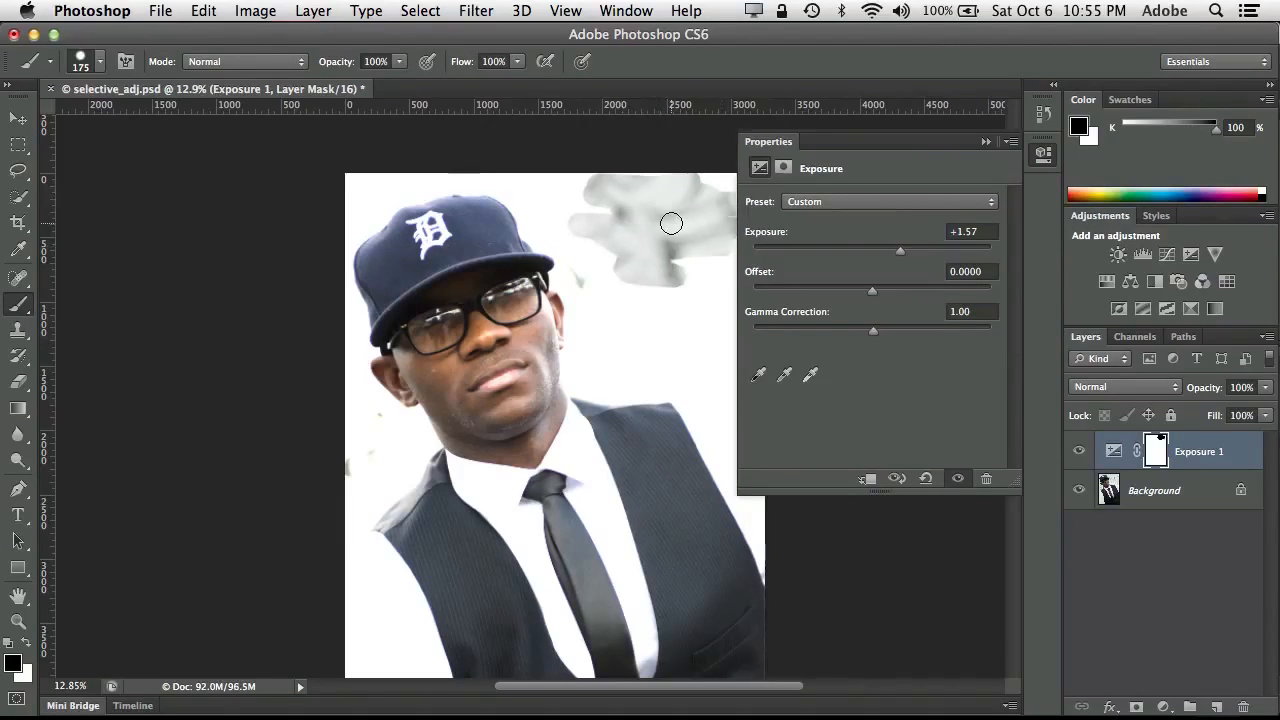
pyautogui.press('super+z')
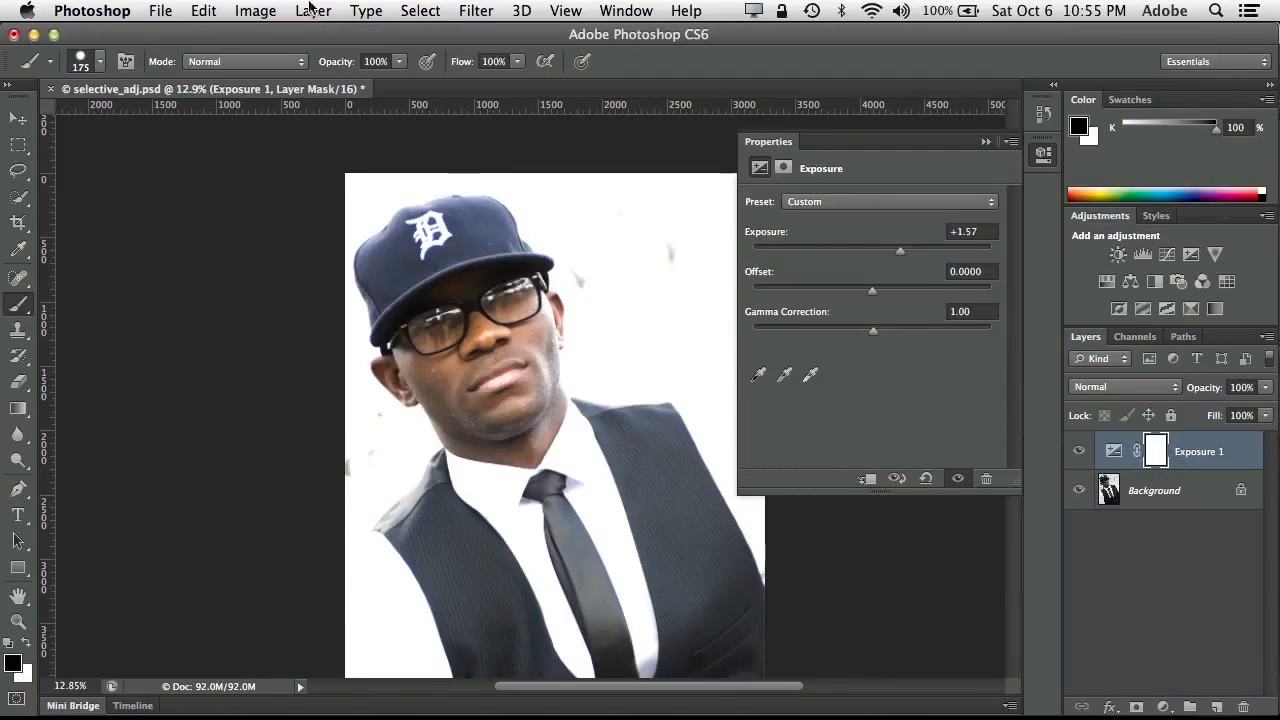
# - Invert the Exposure layer's mask to hide the brightening across the whole image
pyautogui.click(262, 12)
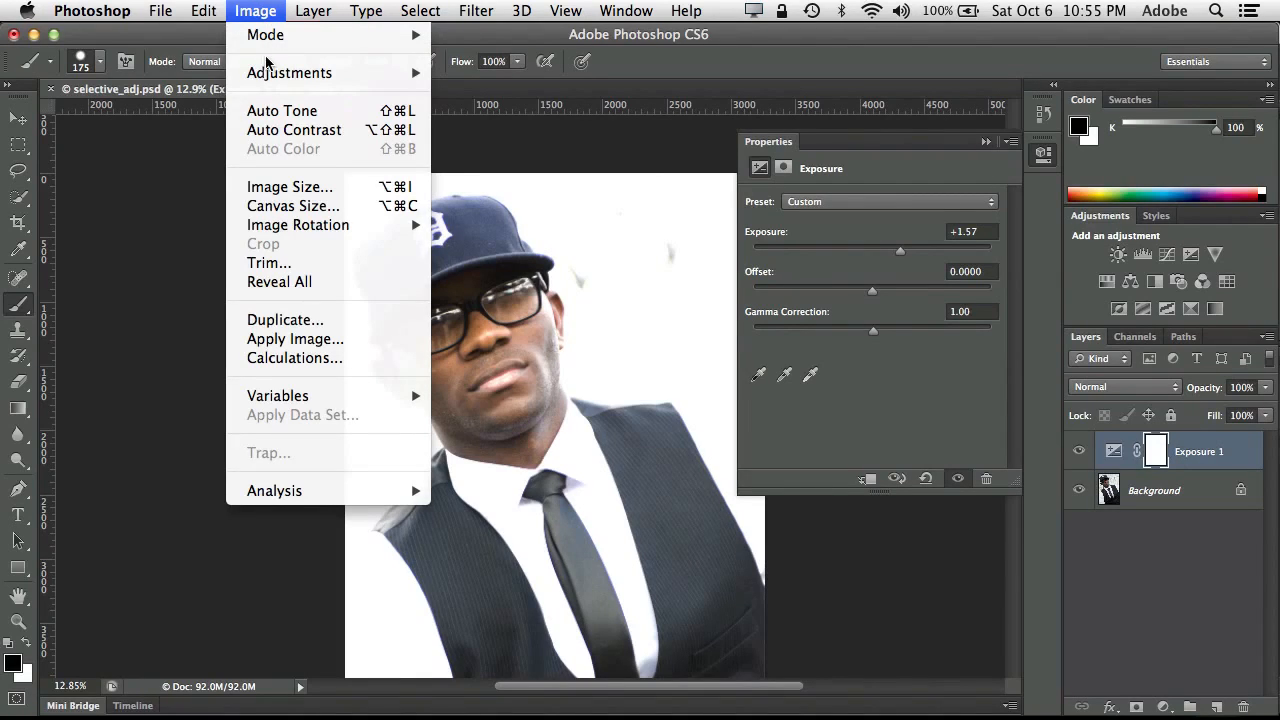
pyautogui.moveTo(272, 75)
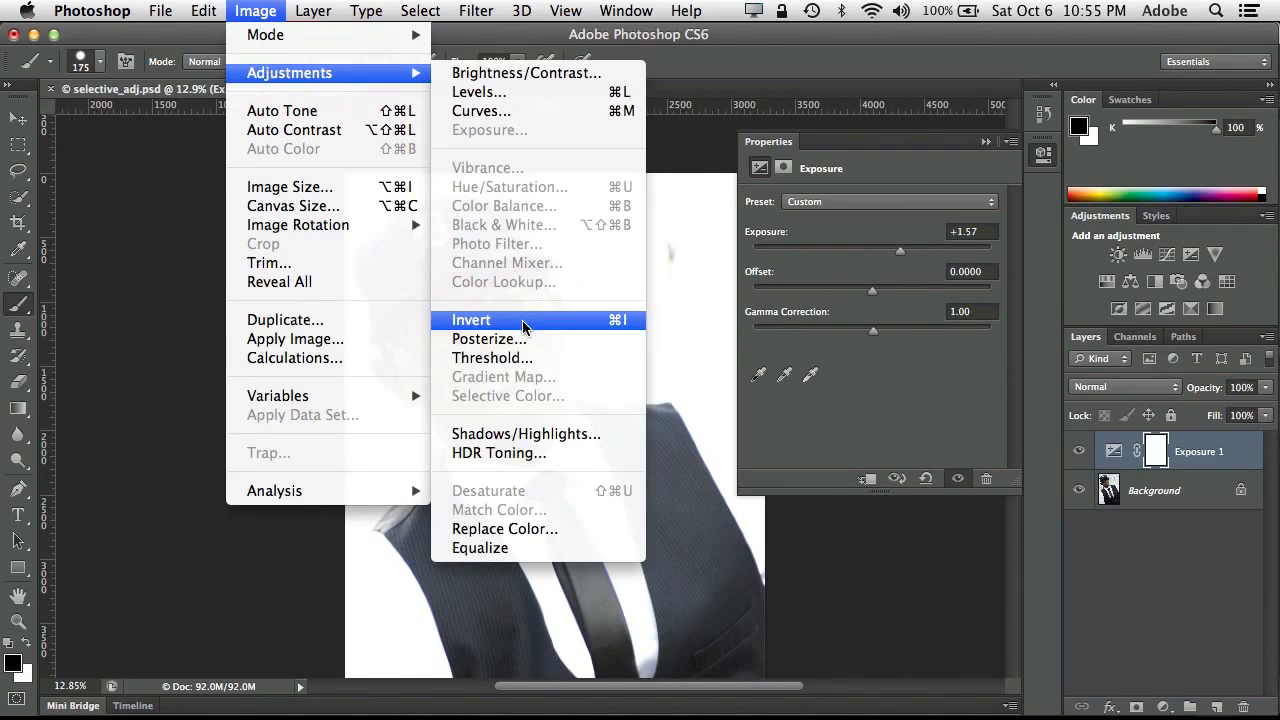
pyautogui.click(588, 324)
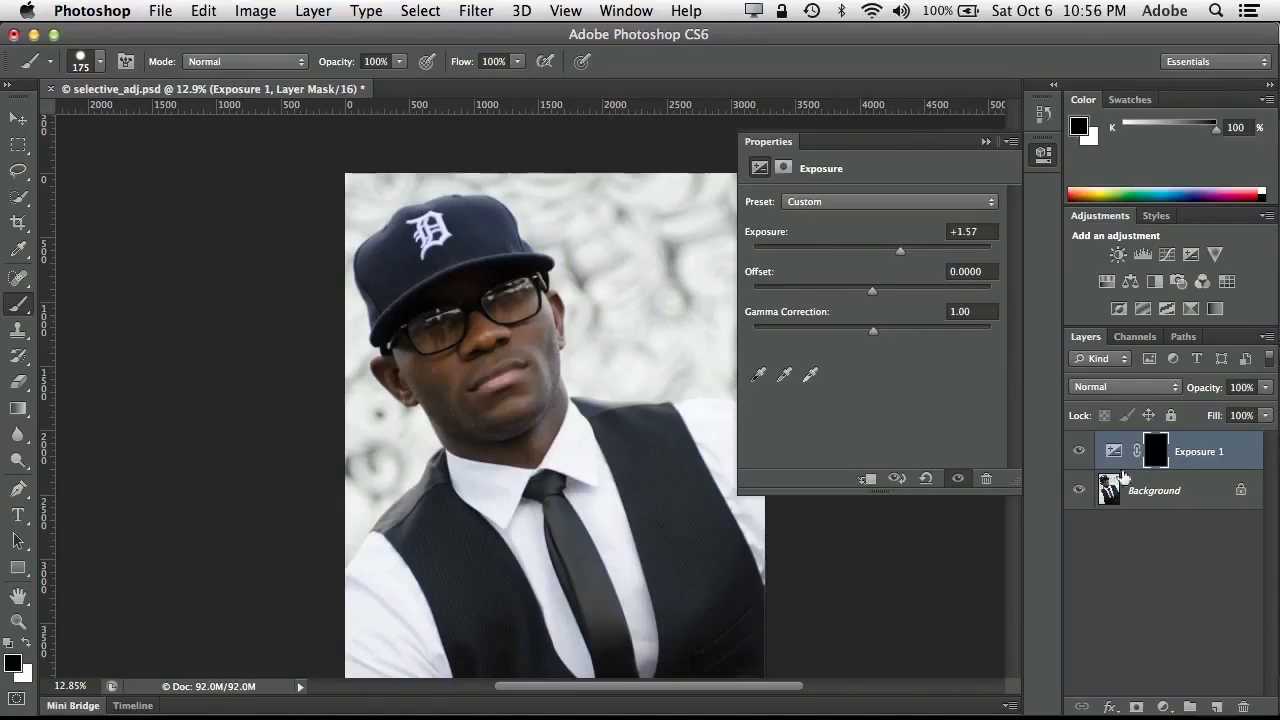
# - Make white the foreground color and paint on the Exposure mask over the mouth and chin with the size 175 brush
pyautogui.click(26, 645)
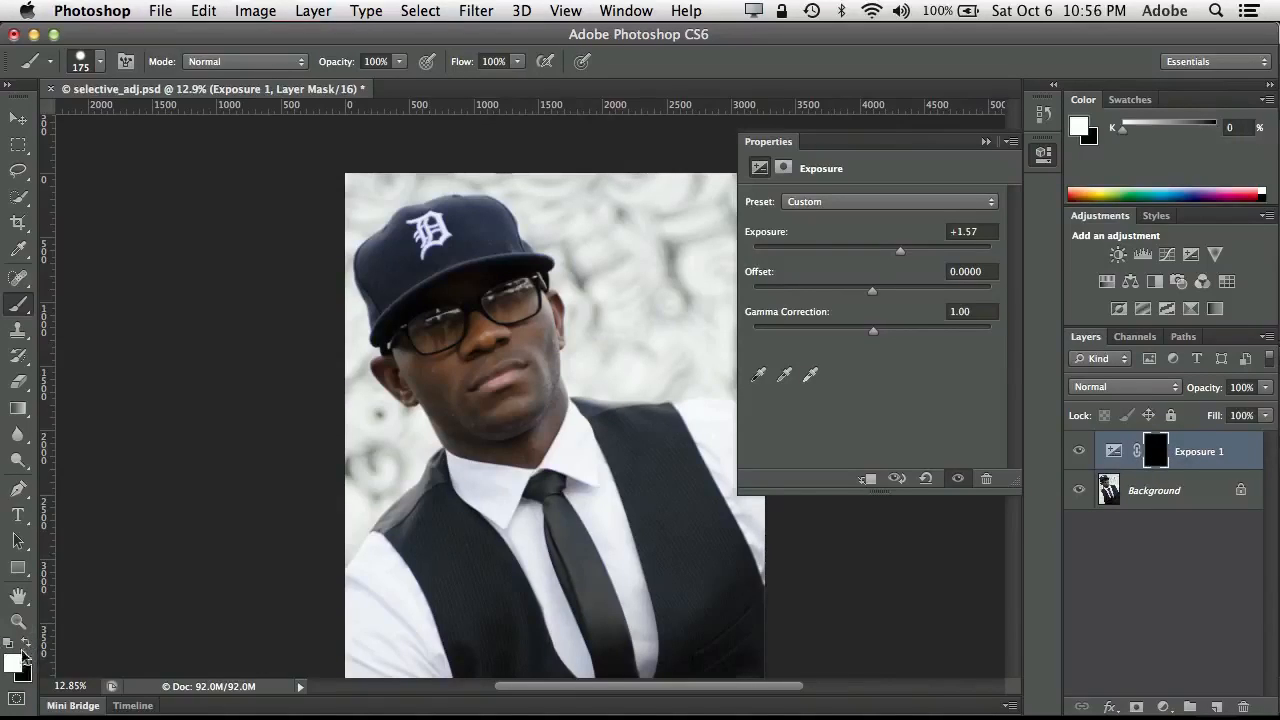
pyautogui.click(24, 646)
pyautogui.click(25, 643)
pyautogui.click(26, 641)
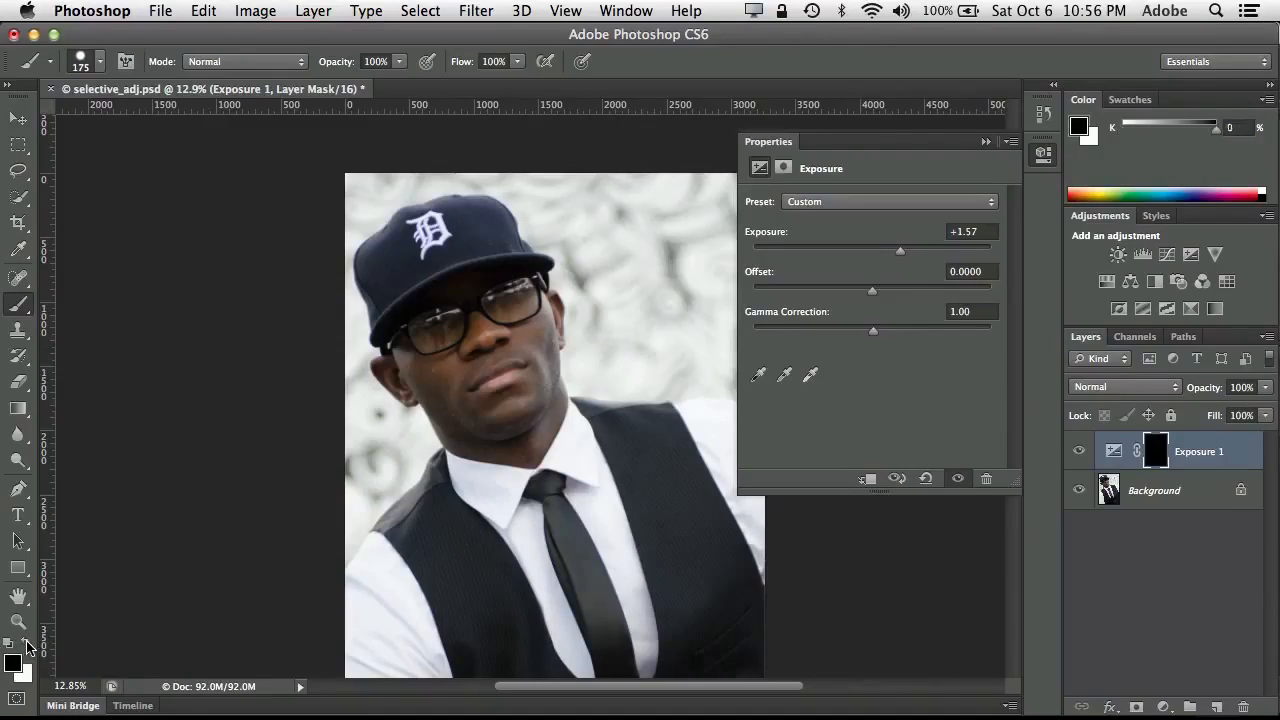
pyautogui.click(26, 643)
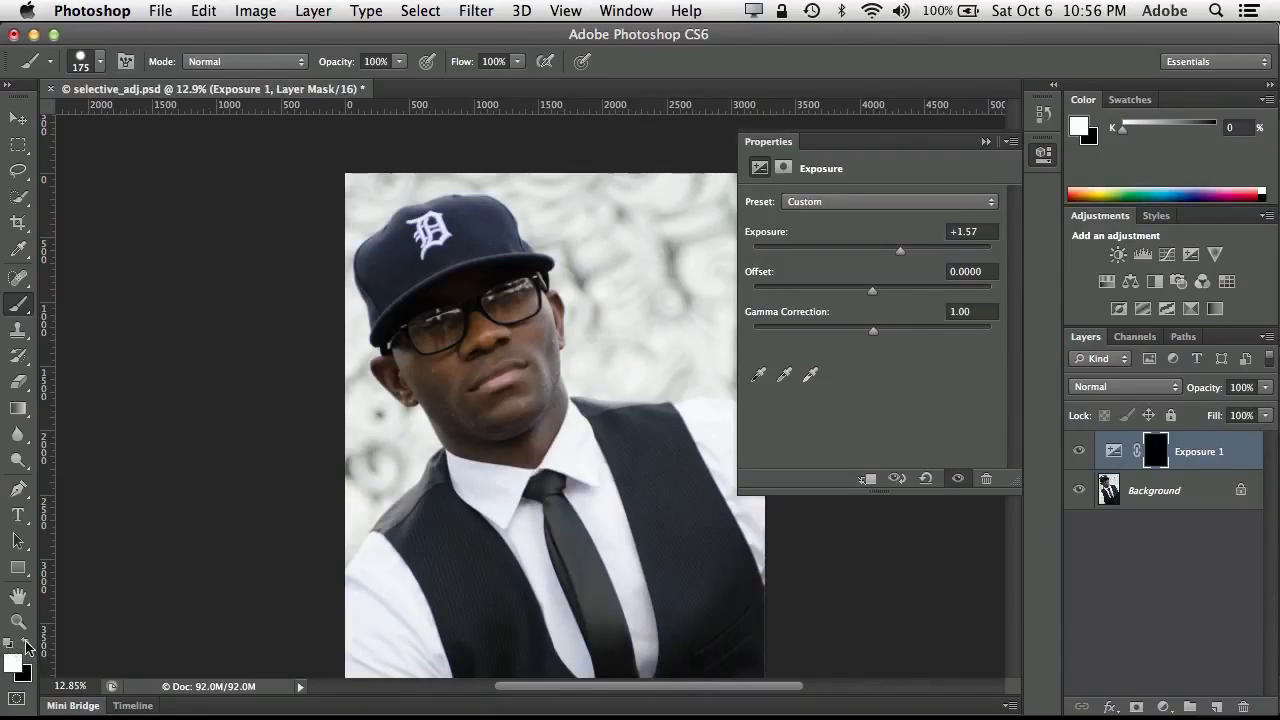
pyautogui.click(27, 645)
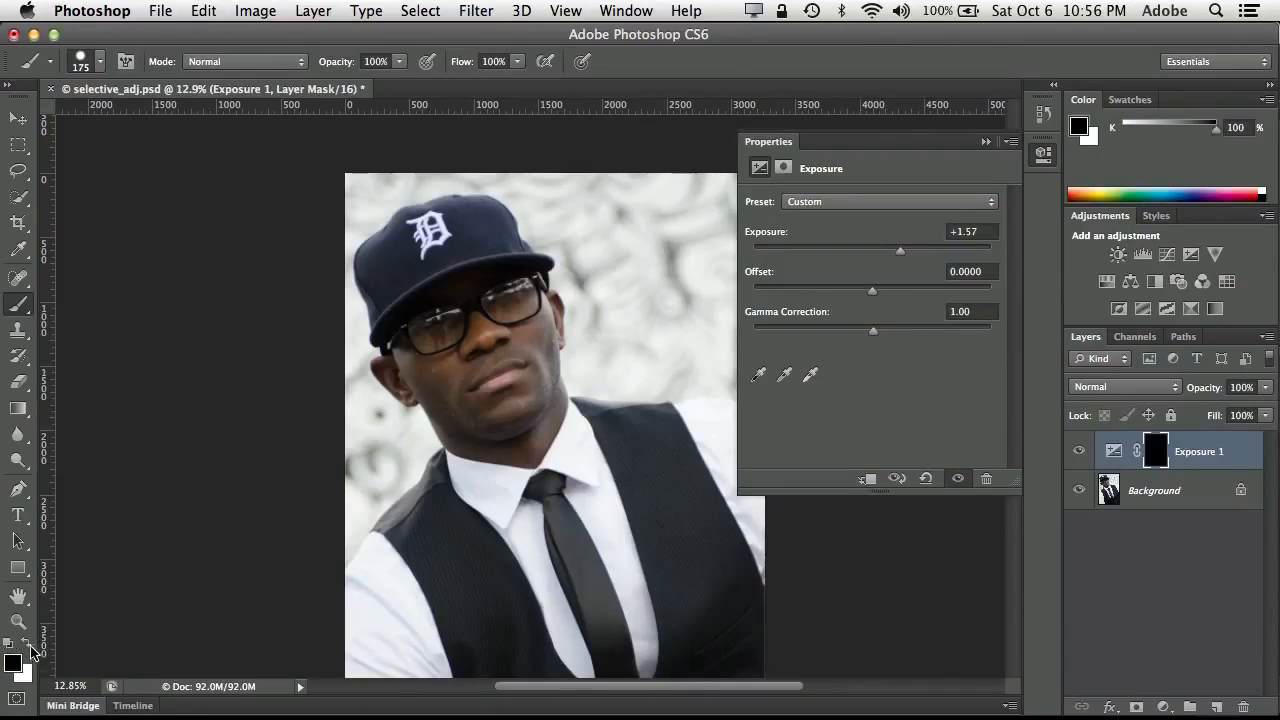
pyautogui.click(28, 646)
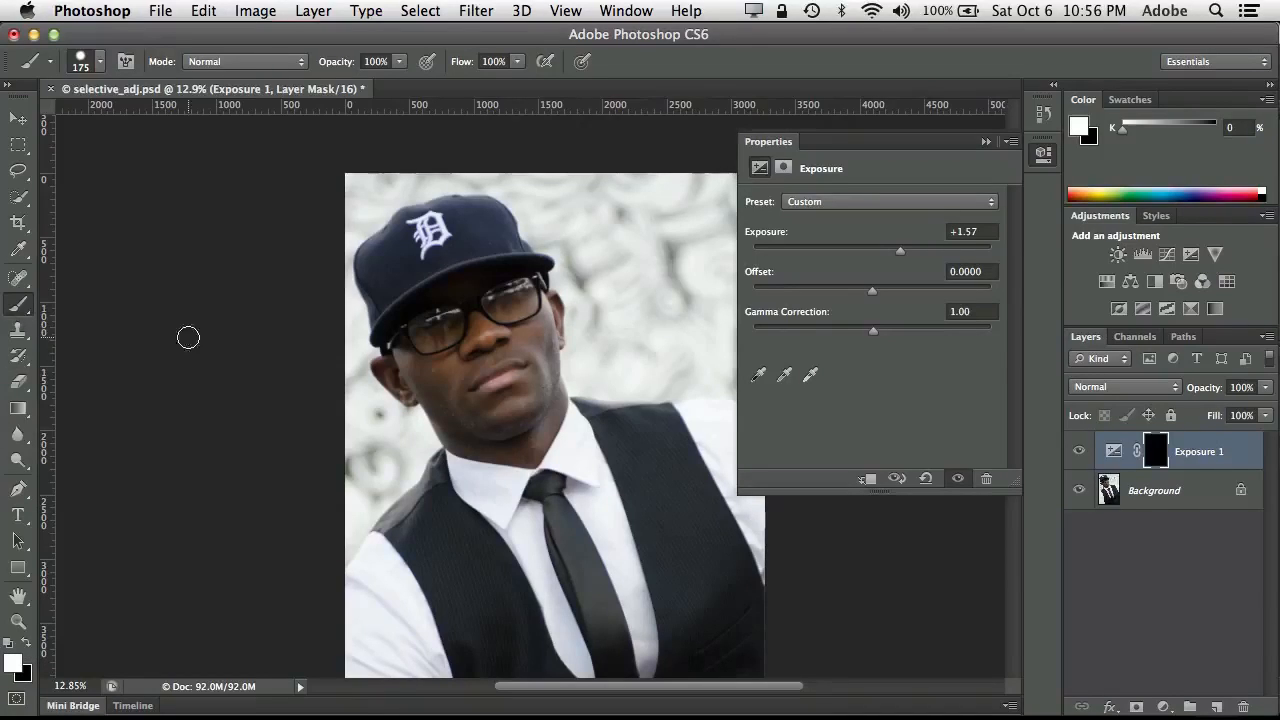
pyautogui.moveTo(513, 394)
pyautogui.mouseDown()
pyautogui.moveTo(488, 322)
pyautogui.moveTo(499, 300)
pyautogui.moveTo(480, 333)
pyautogui.moveTo(509, 298)
pyautogui.moveTo(531, 322)
pyautogui.moveTo(534, 394)
pyautogui.moveTo(523, 423)
pyautogui.moveTo(495, 401)
pyautogui.mouseUp()
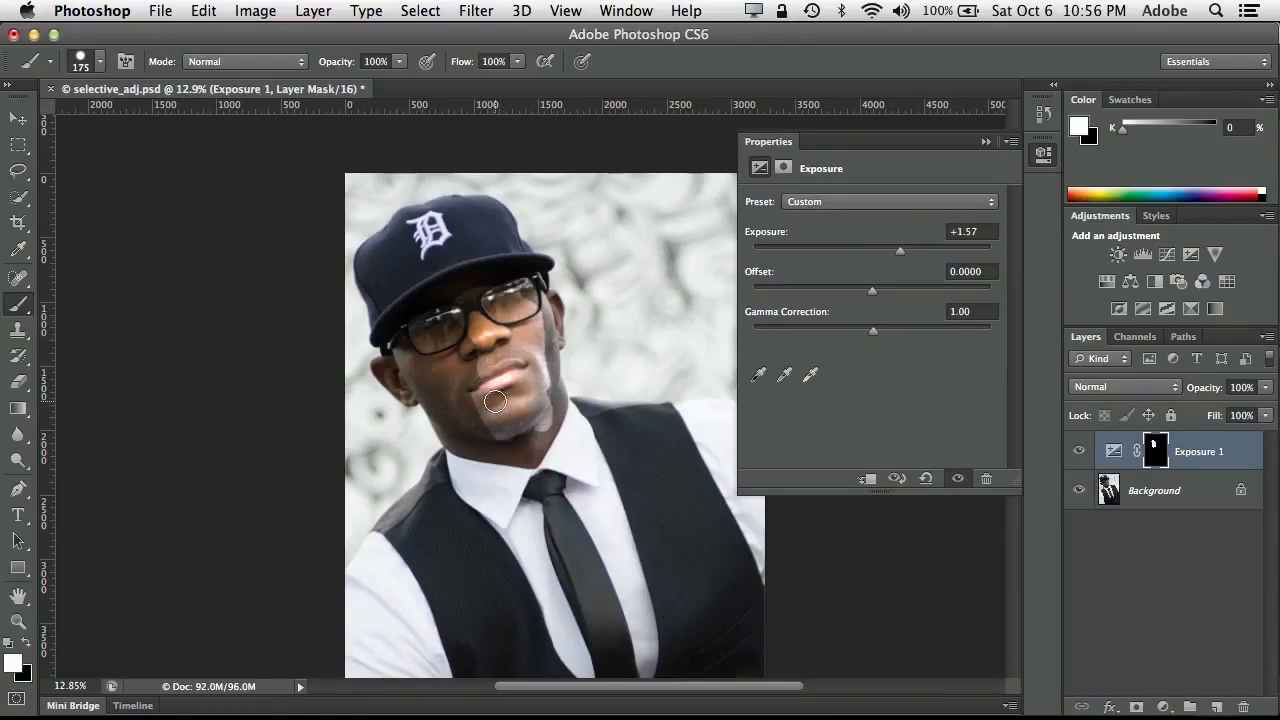
# - Enlarge the brush to 400 px with minimum hardness and paint white on the Exposure mask over the rest of the face
pyautogui.press(']')
pyautogui.press(']')
pyautogui.press(']')
pyautogui.press(']')
pyautogui.click(100, 63)
pyautogui.click(100, 63)
pyautogui.click(100, 63)
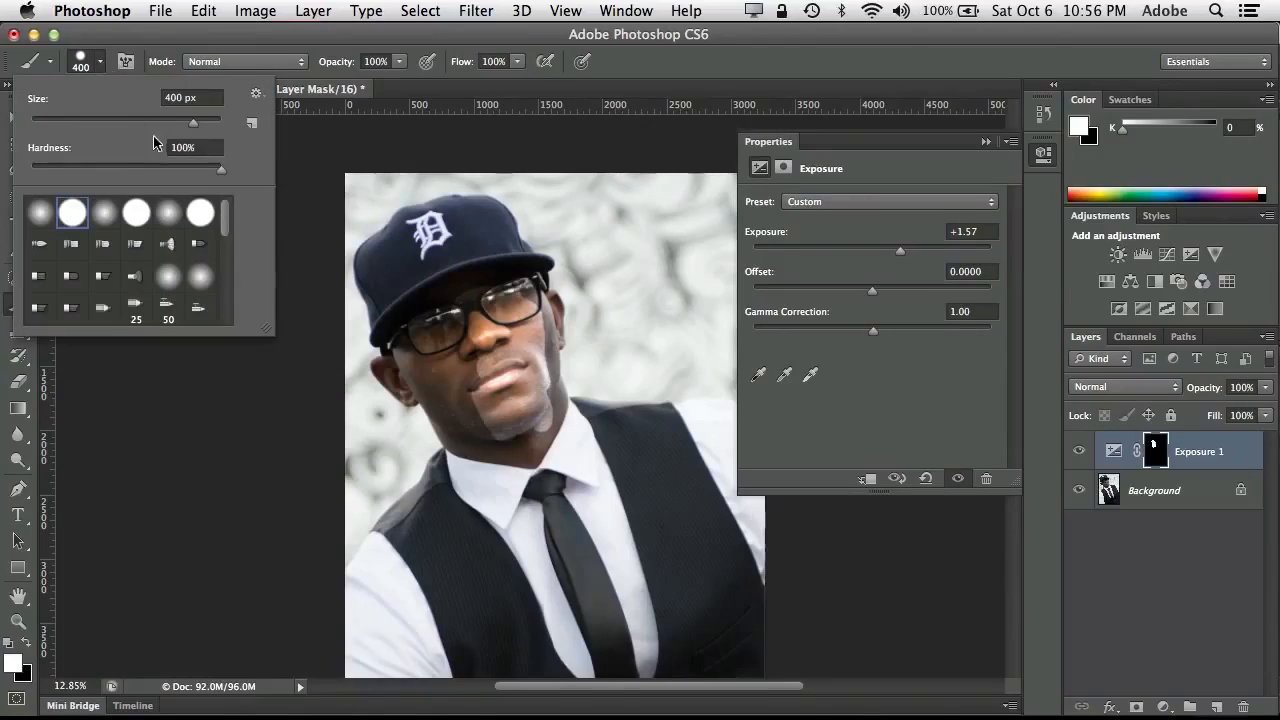
pyautogui.moveTo(220, 175); pyautogui.dragTo(2, 177)
pyautogui.click(100, 62)
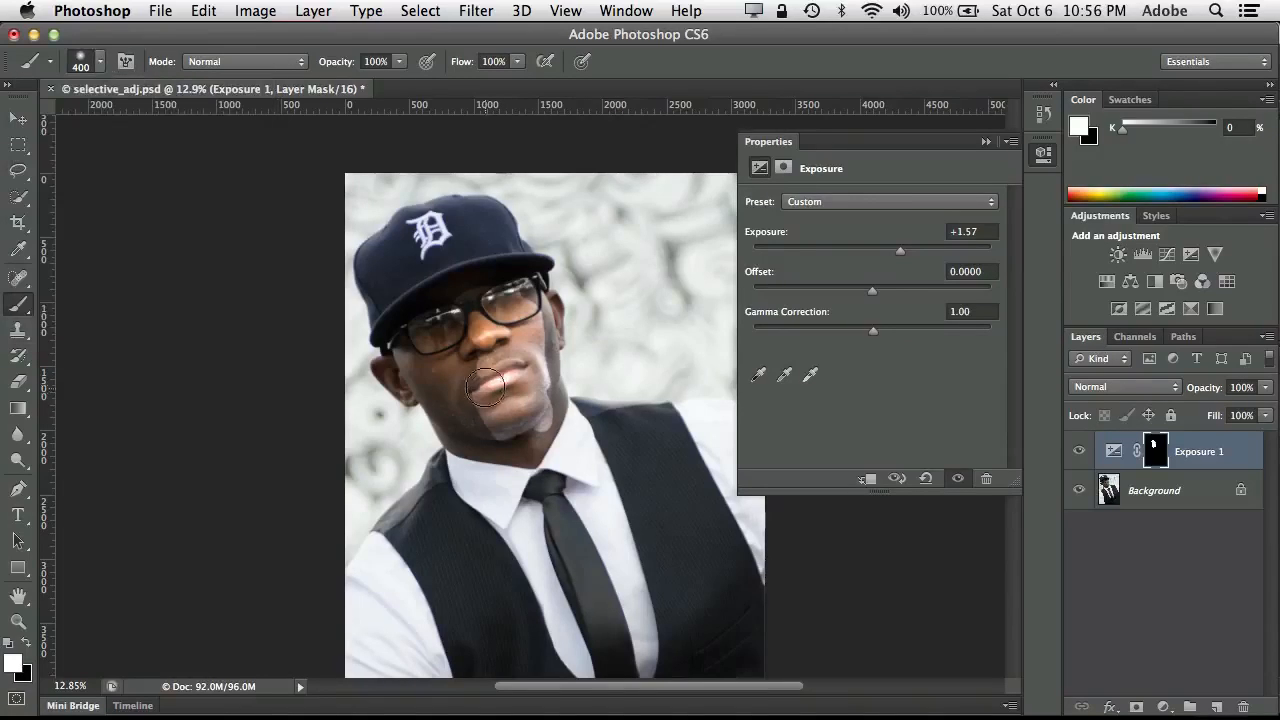
pyautogui.moveTo(466, 336)
pyautogui.mouseDown()
pyautogui.moveTo(499, 423)
pyautogui.moveTo(539, 447)
pyautogui.moveTo(518, 292)
pyautogui.moveTo(499, 294)
pyautogui.moveTo(433, 377)
pyautogui.moveTo(460, 416)
pyautogui.moveTo(530, 439)
pyautogui.moveTo(512, 430)
pyautogui.moveTo(512, 380)
pyautogui.mouseUp()
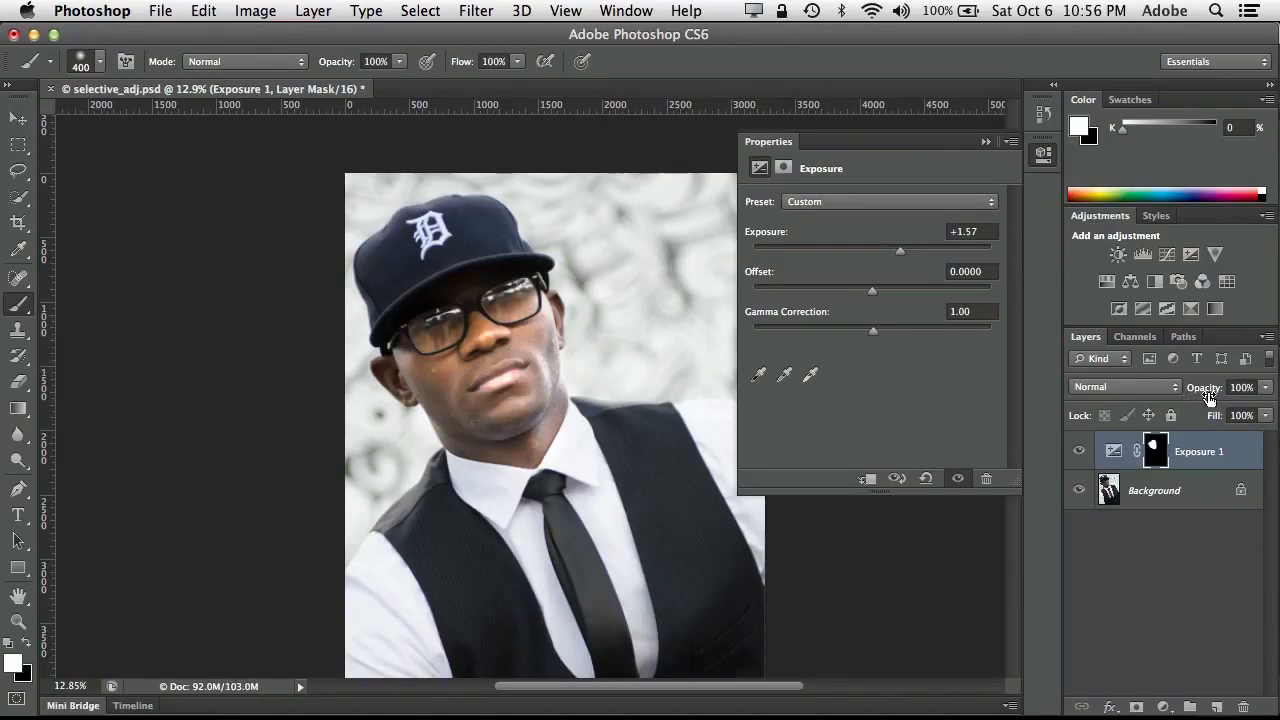
# - Test a lower opacity for the Exposure layer, restore it to 100%, and set the layer's exposure to +1.06
pyautogui.moveTo(1208, 393); pyautogui.dragTo(1204, 393)
pyautogui.moveTo(1196, 393); pyautogui.dragTo(1228, 398)
pyautogui.moveTo(901, 263)
pyautogui.mouseDown()
pyautogui.moveTo(823, 254)
pyautogui.moveTo(891, 250)
pyautogui.mouseUp()
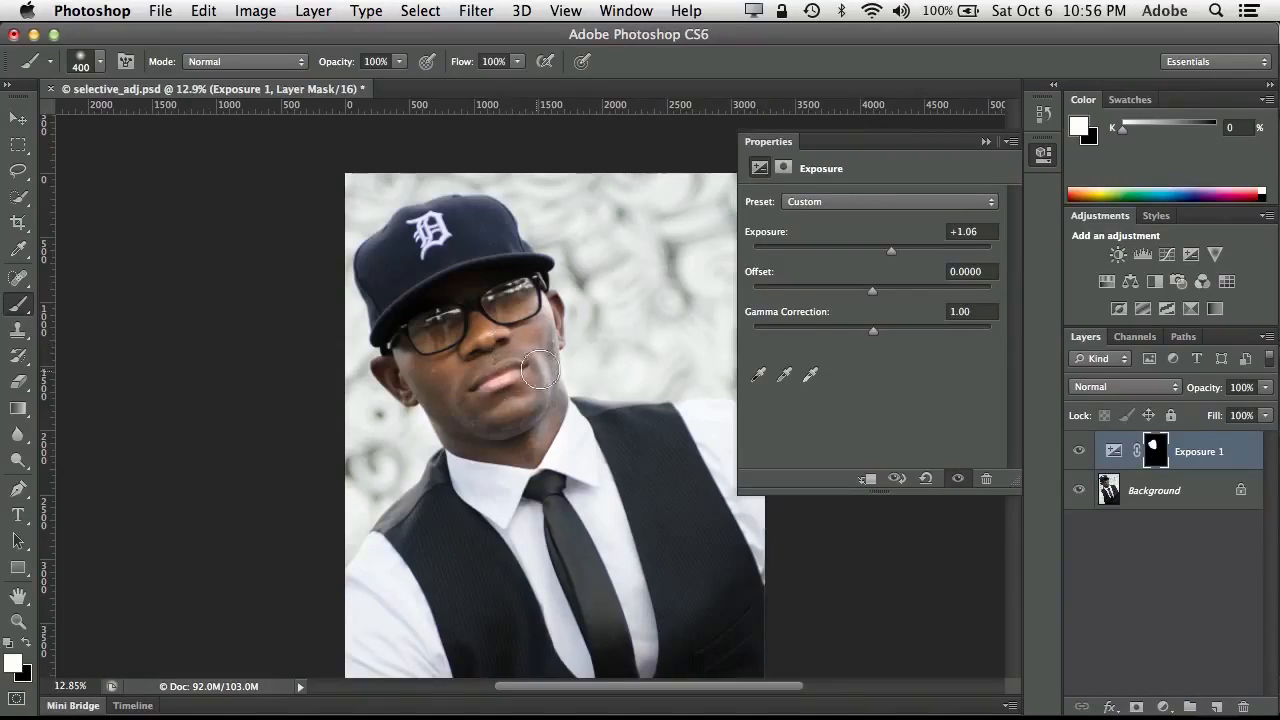
# - Raise the Exposure layer's exposure to +1.23 and collapse its properties
pyautogui.moveTo(892, 251); pyautogui.dragTo(894, 251)
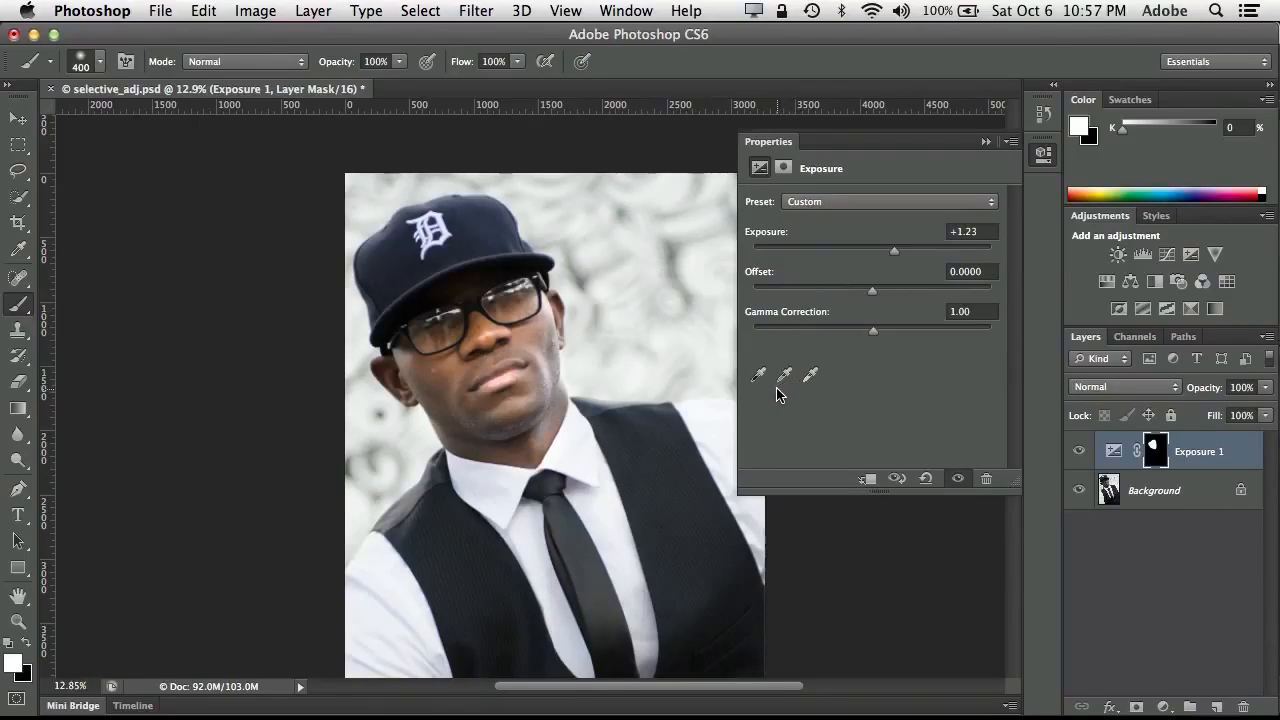
pyautogui.click(985, 142)
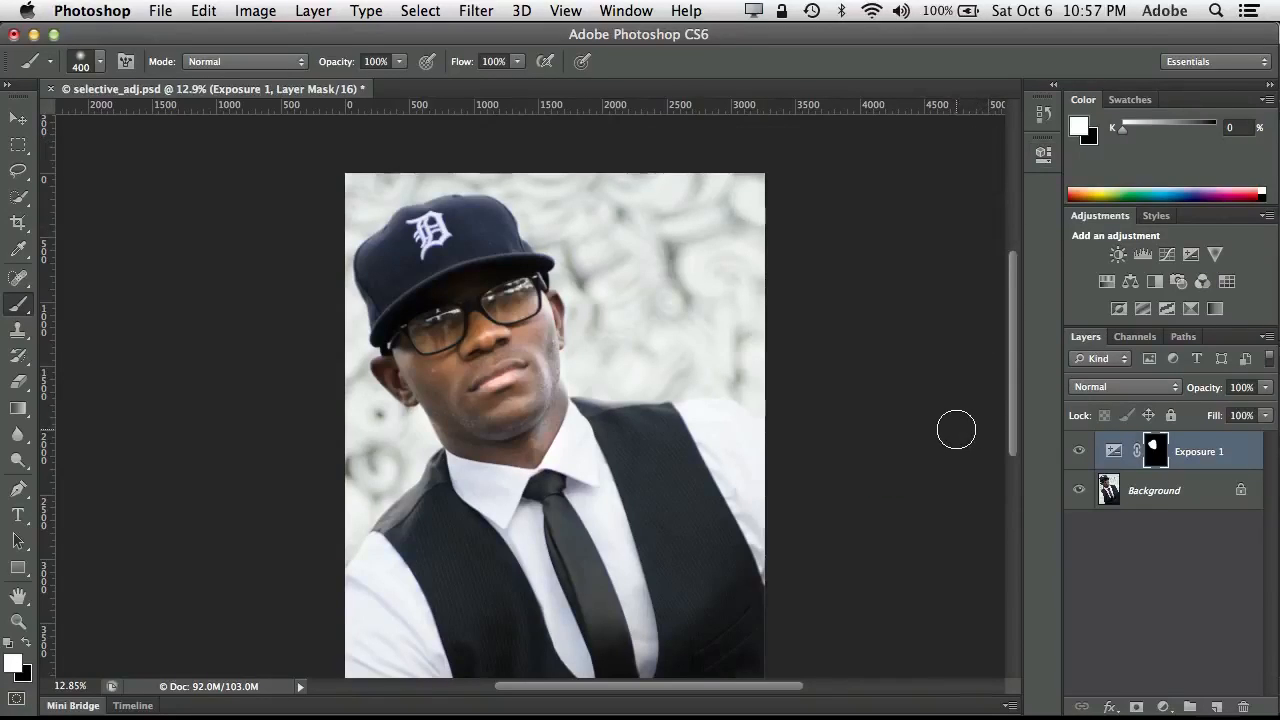
# - Close the selective_adj.psd document without saving its changes
pyautogui.press('super')
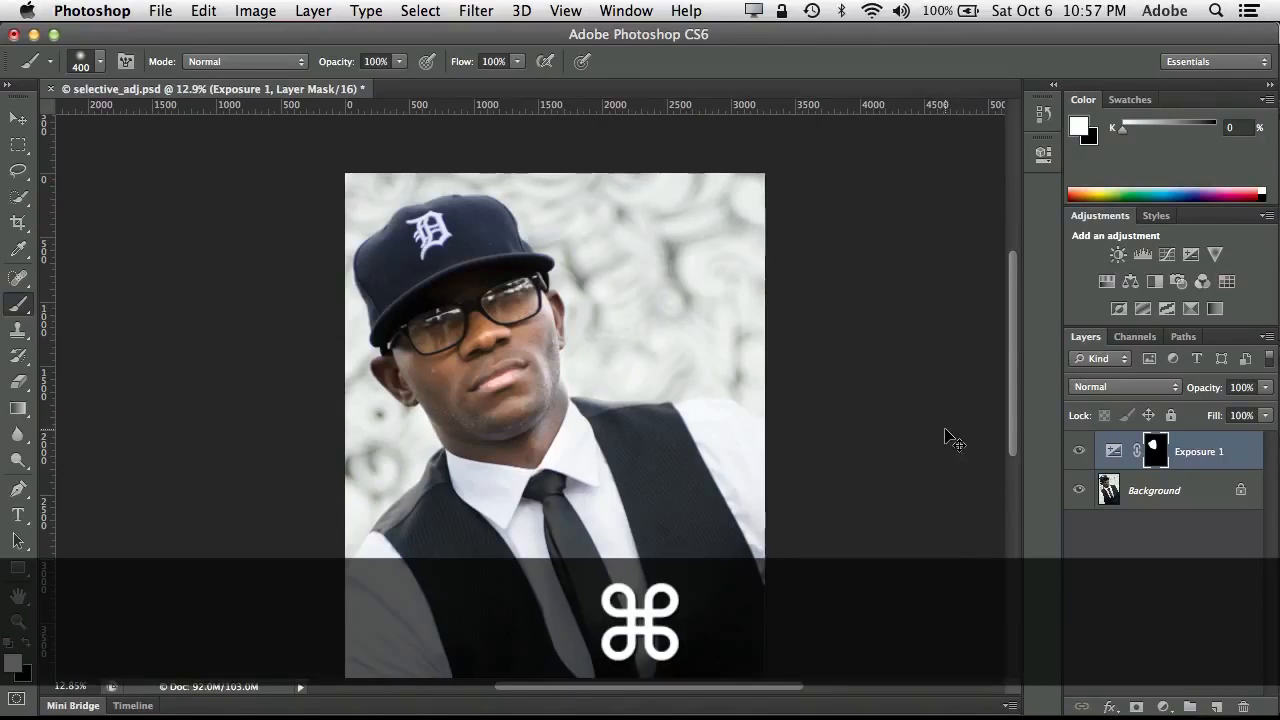
pyautogui.press('super+w')
pyautogui.click(608, 285)
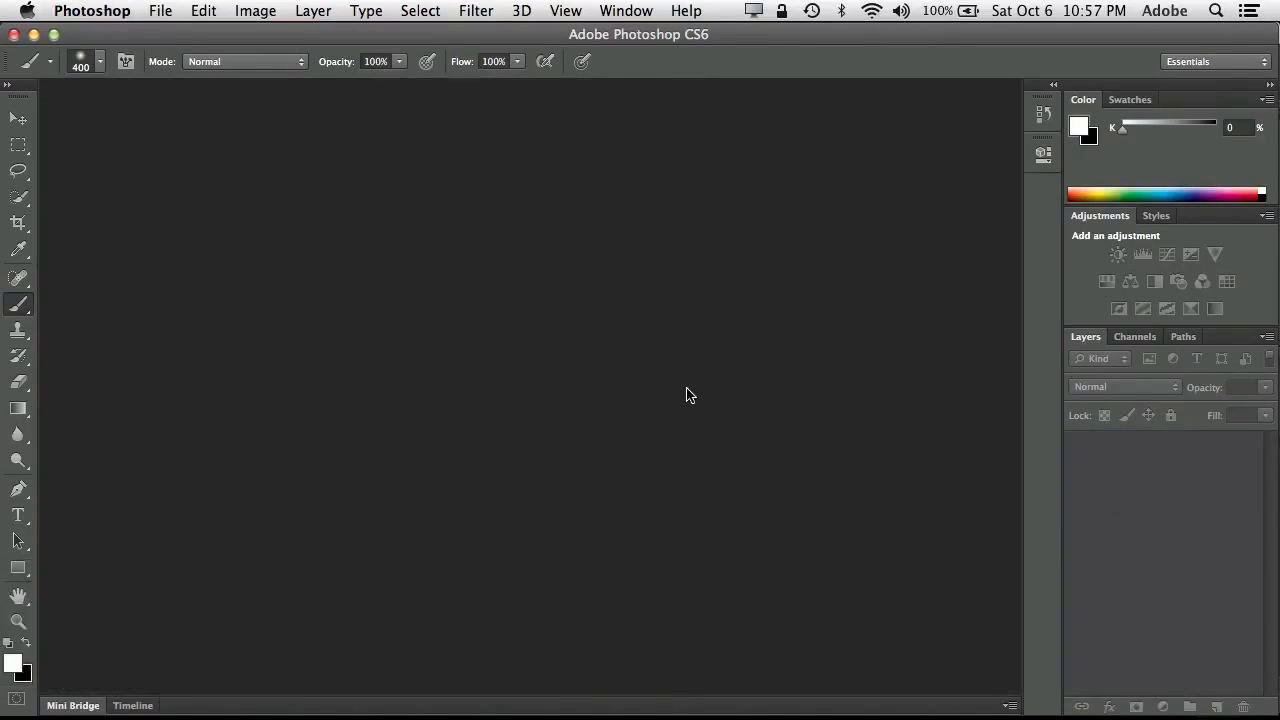
pyautogui.click(88, 706)
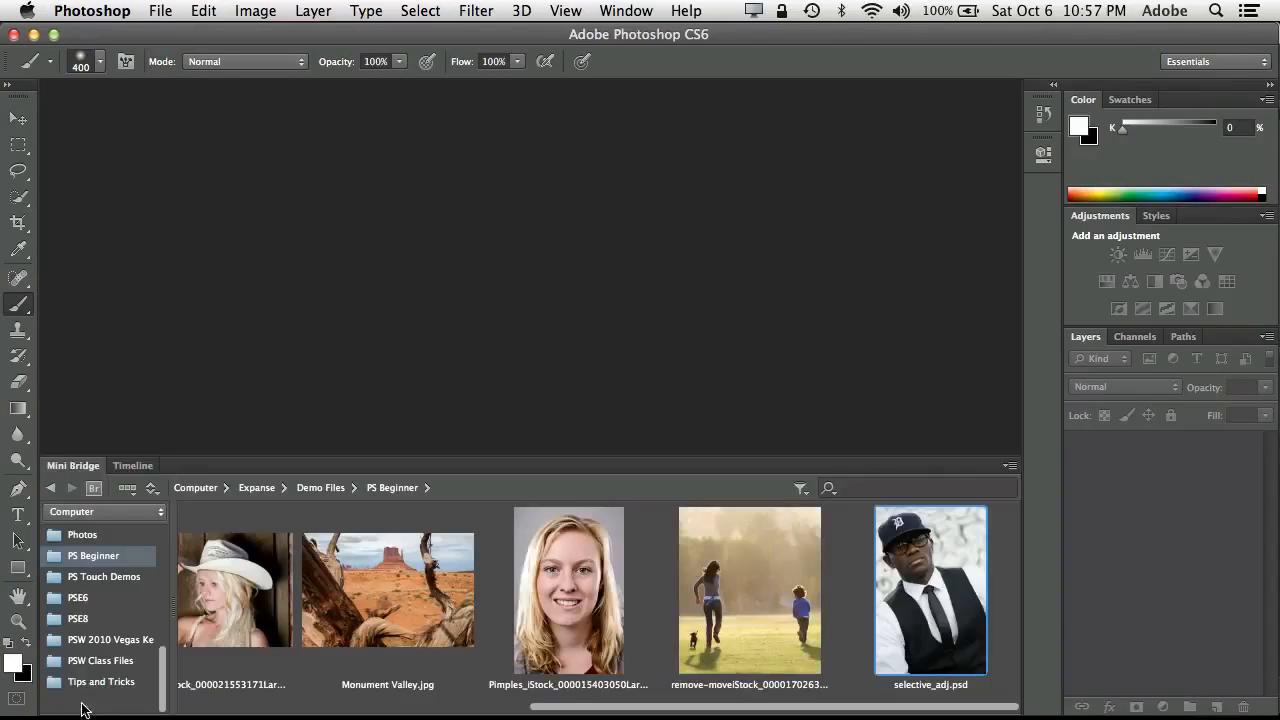
pyautogui.click(741, 598)
pyautogui.press('Return')
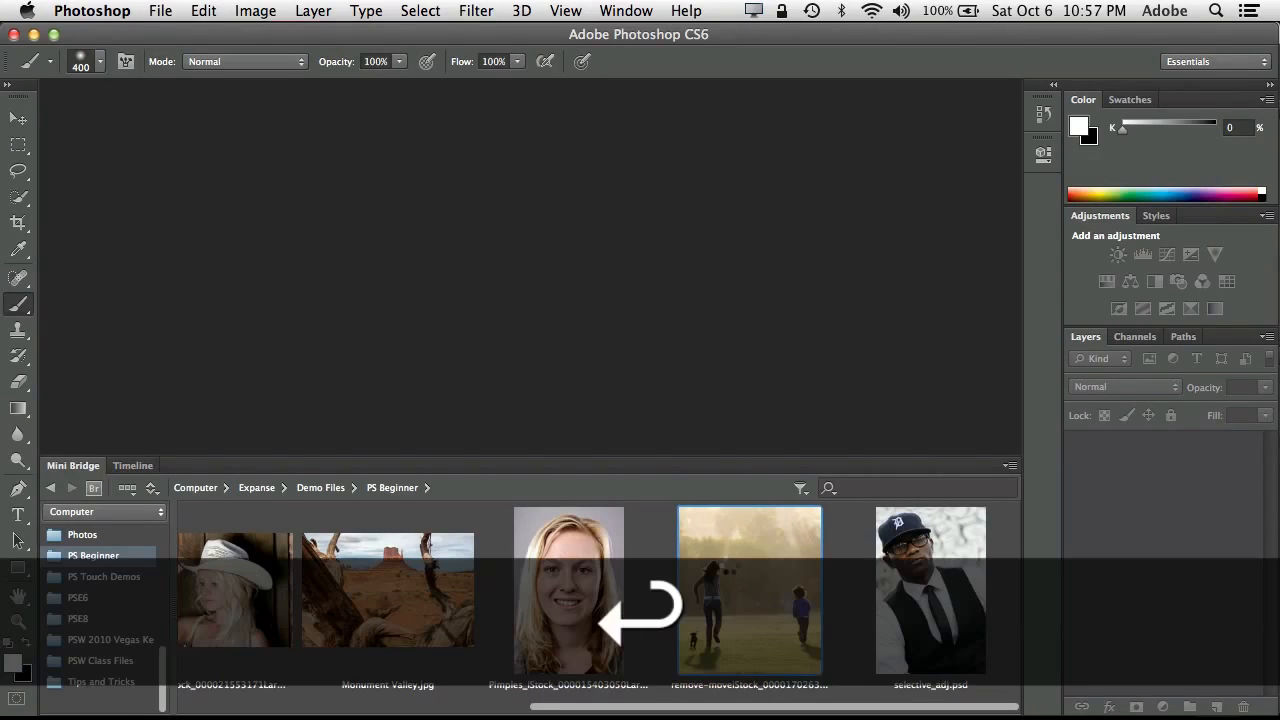
pyautogui.doubleClick(86, 467)
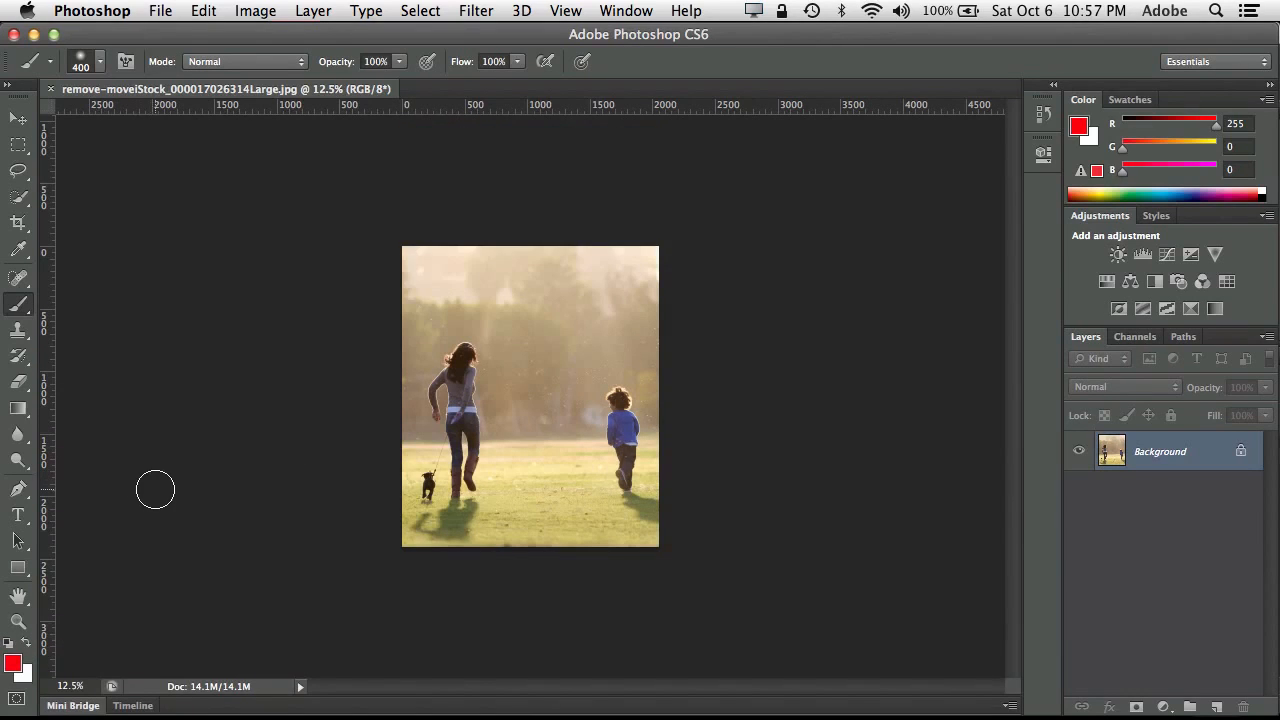
pyautogui.press('super+equal')
pyautogui.press('super+equal')
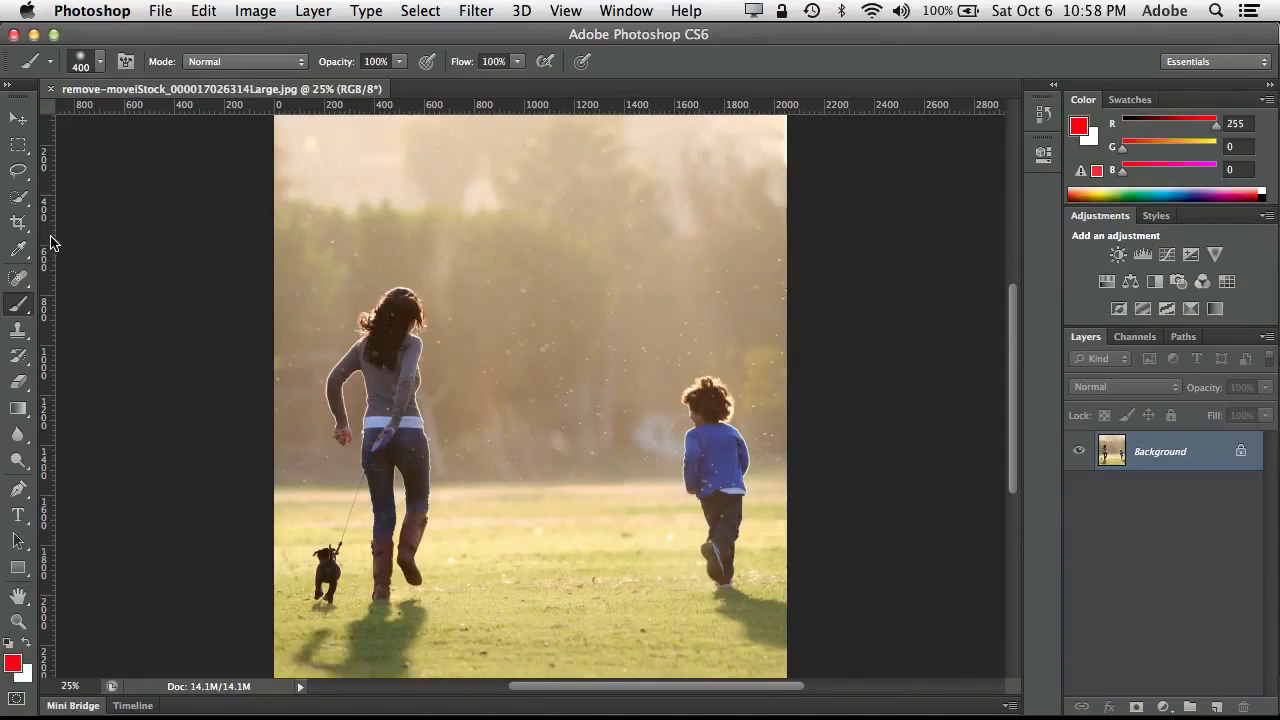
# - Examine the tool variants in the Marquee, Lasso and Quick Selection groups
pyautogui.click(18, 149)
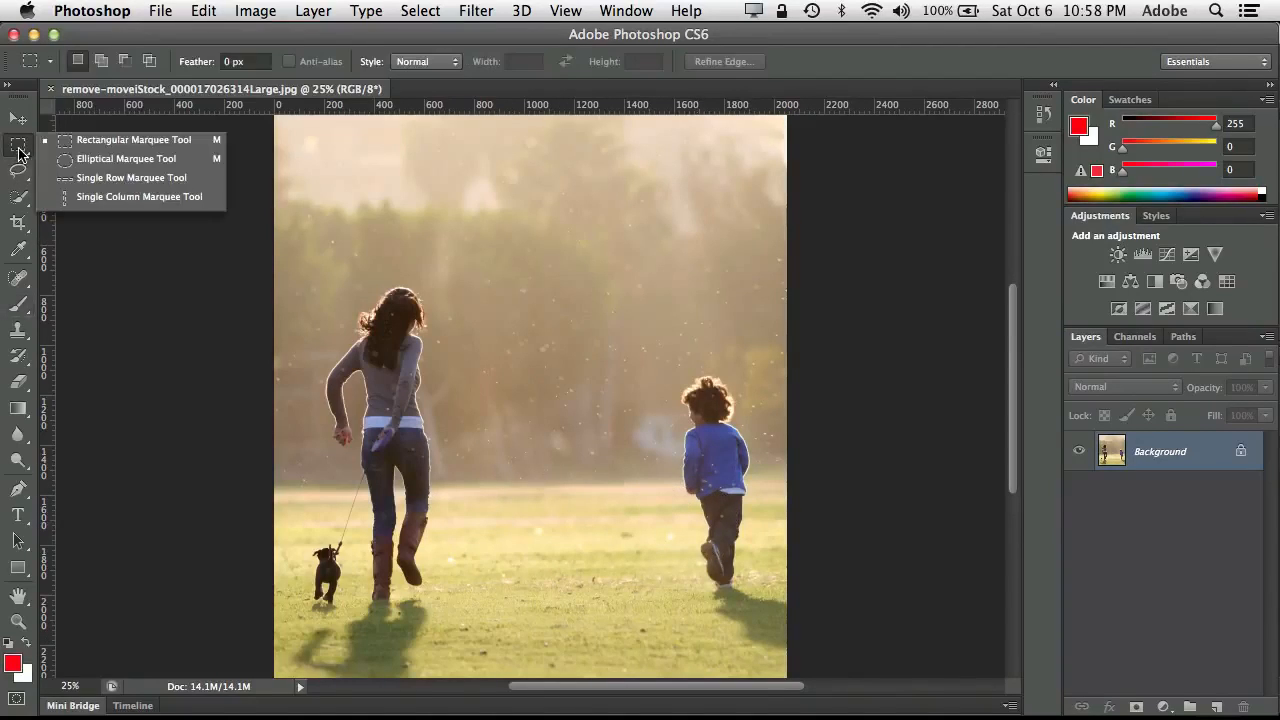
pyautogui.click(18, 172)
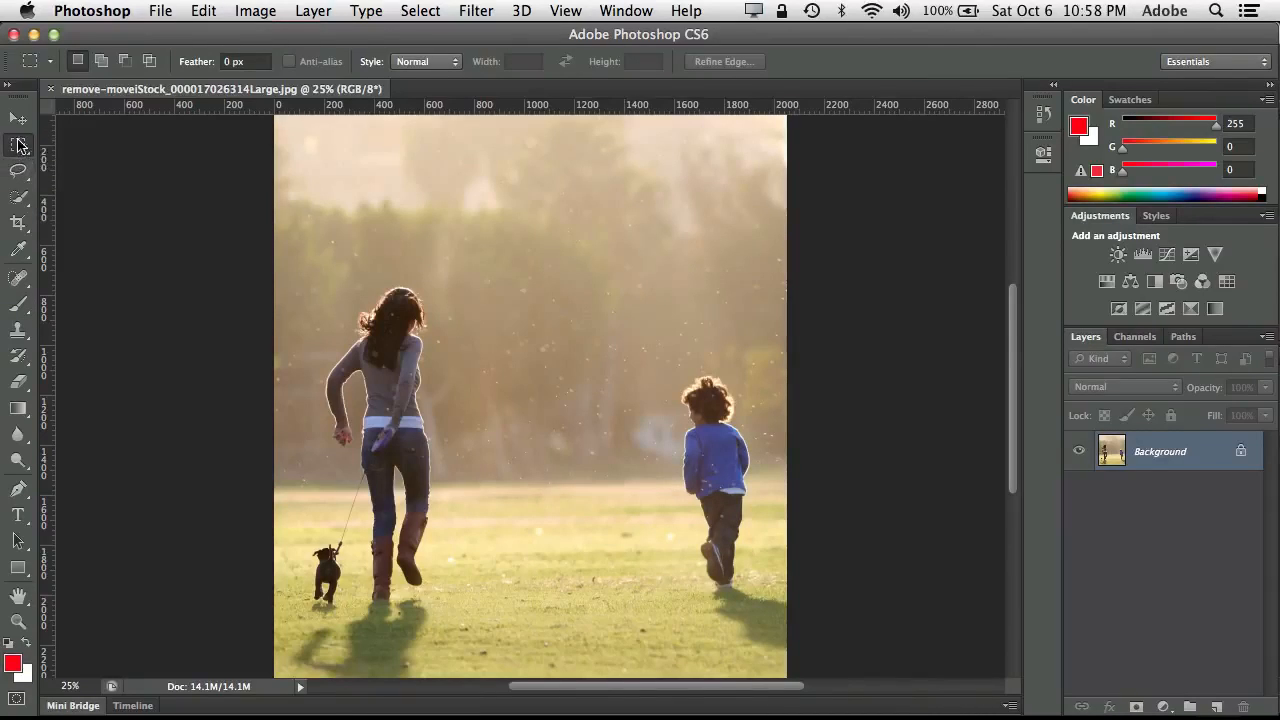
pyautogui.click(20, 149)
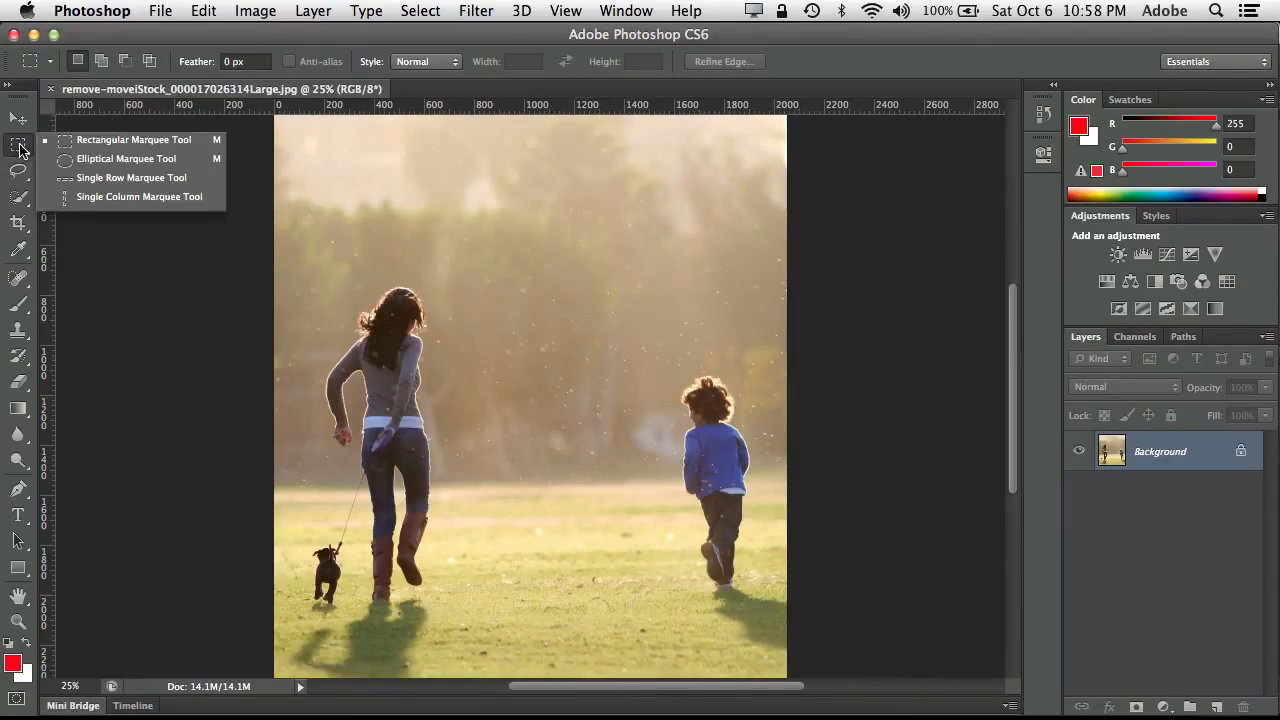
pyautogui.click(17, 176)
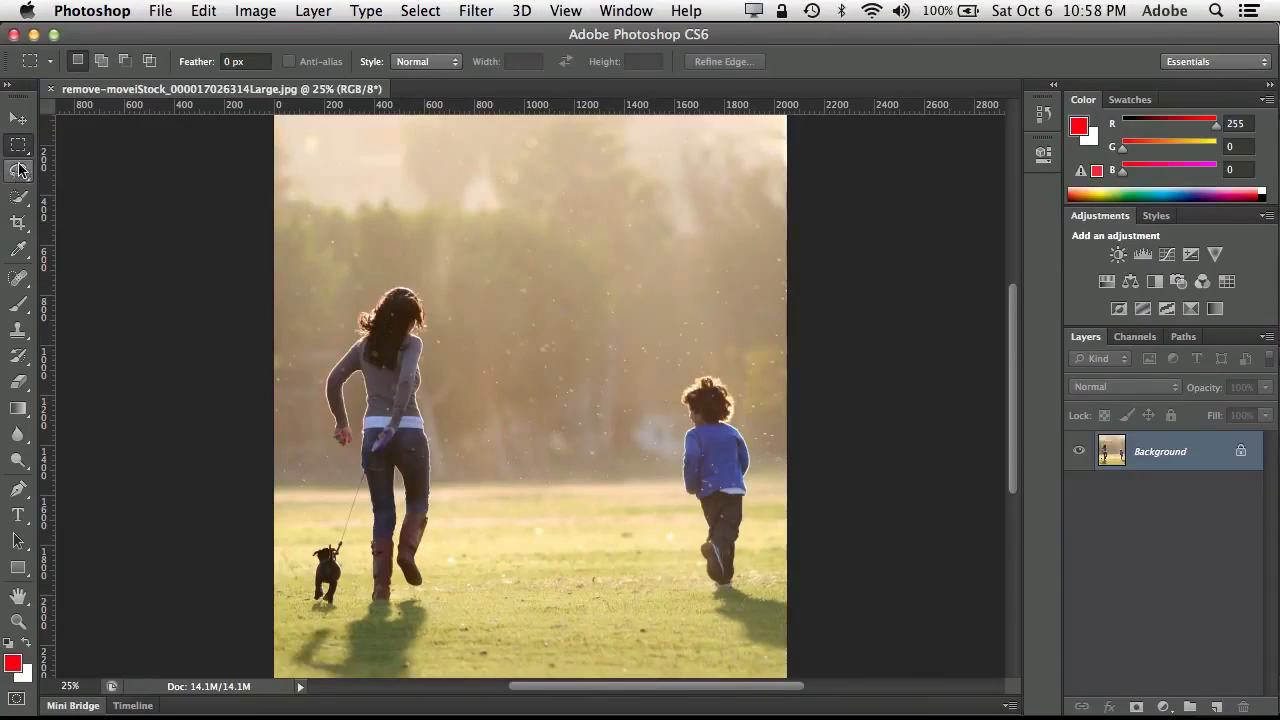
pyautogui.click(18, 172)
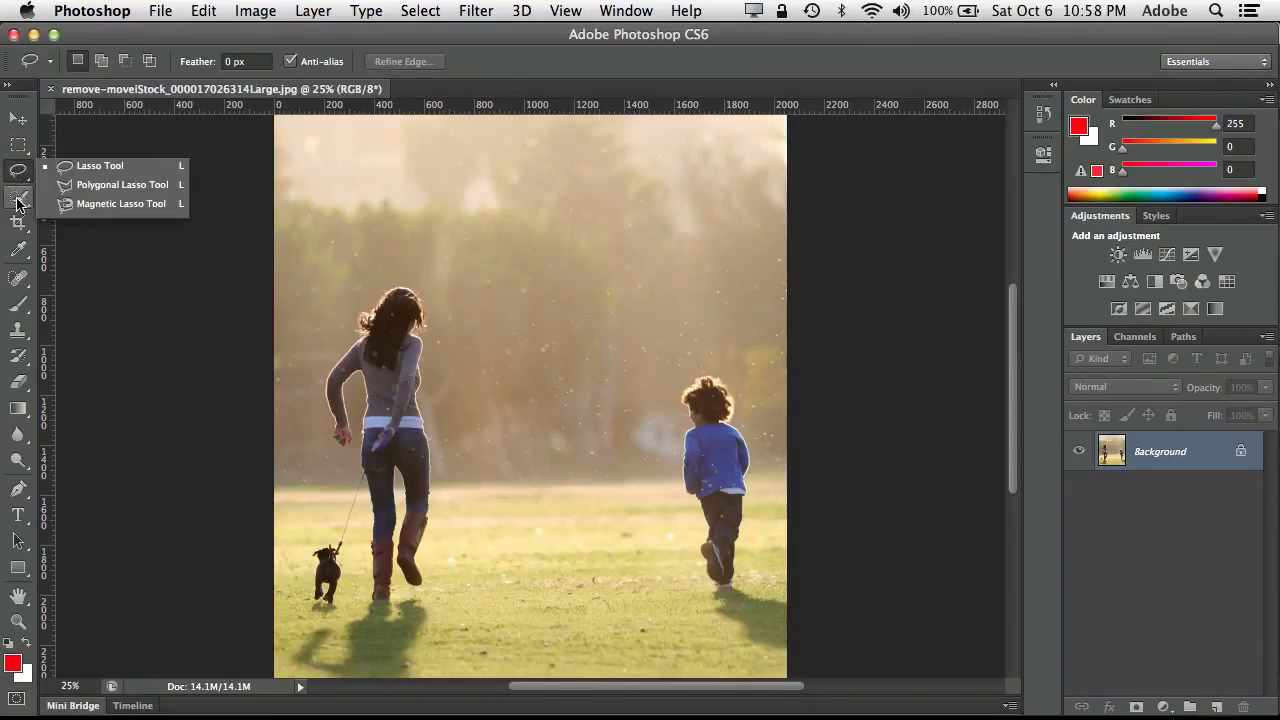
pyautogui.click(17, 200)
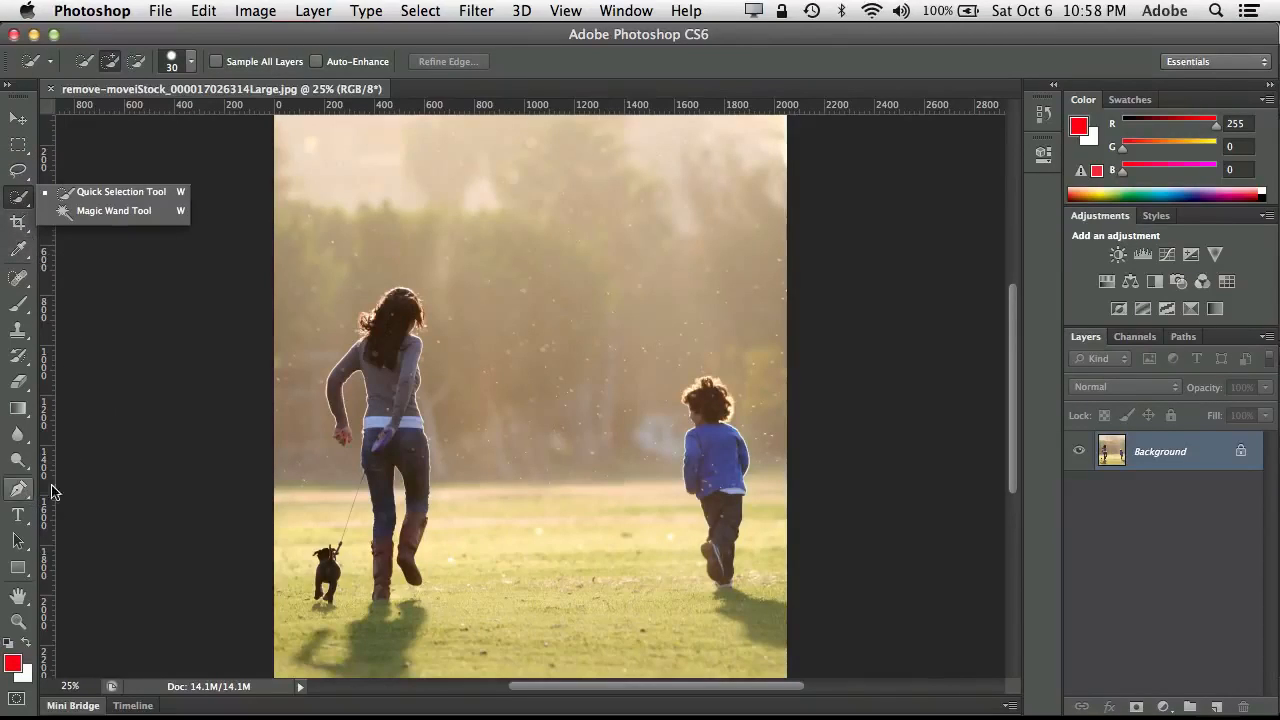
# - Choose the Quick Selection tool and enlarge its brush to 90 px
pyautogui.click(91, 196)
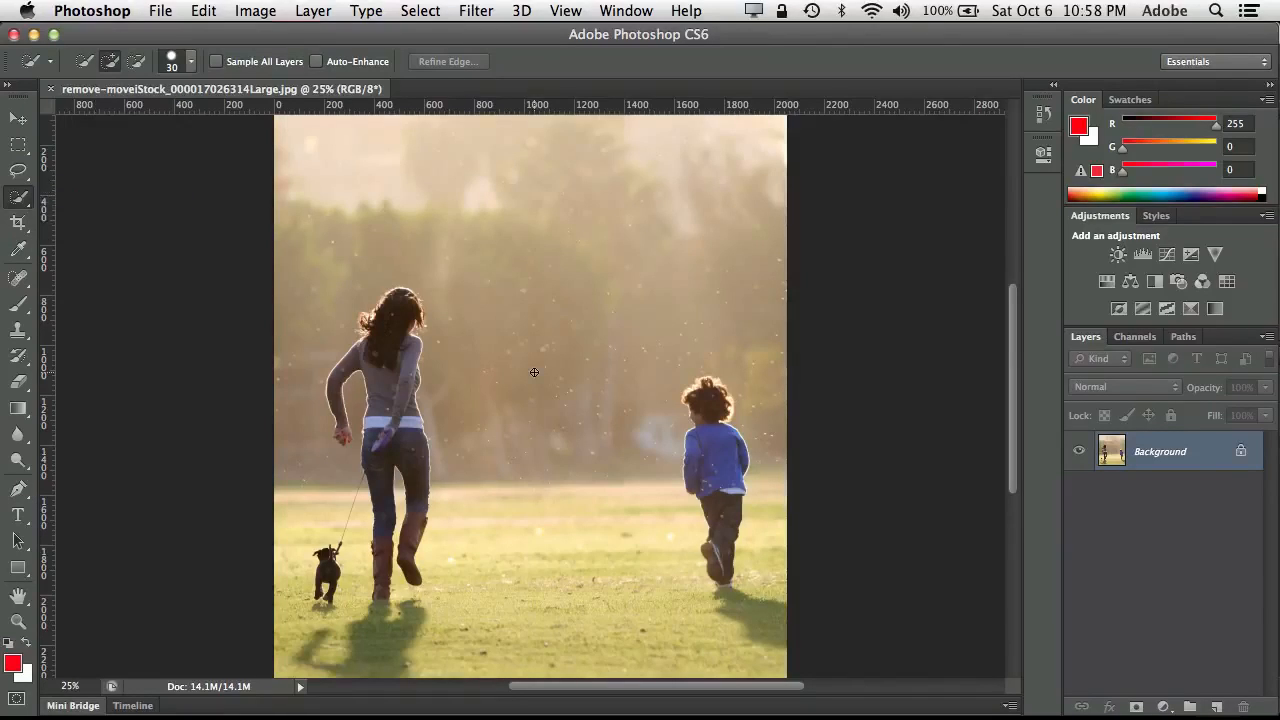
pyautogui.press(']')
pyautogui.press(']')
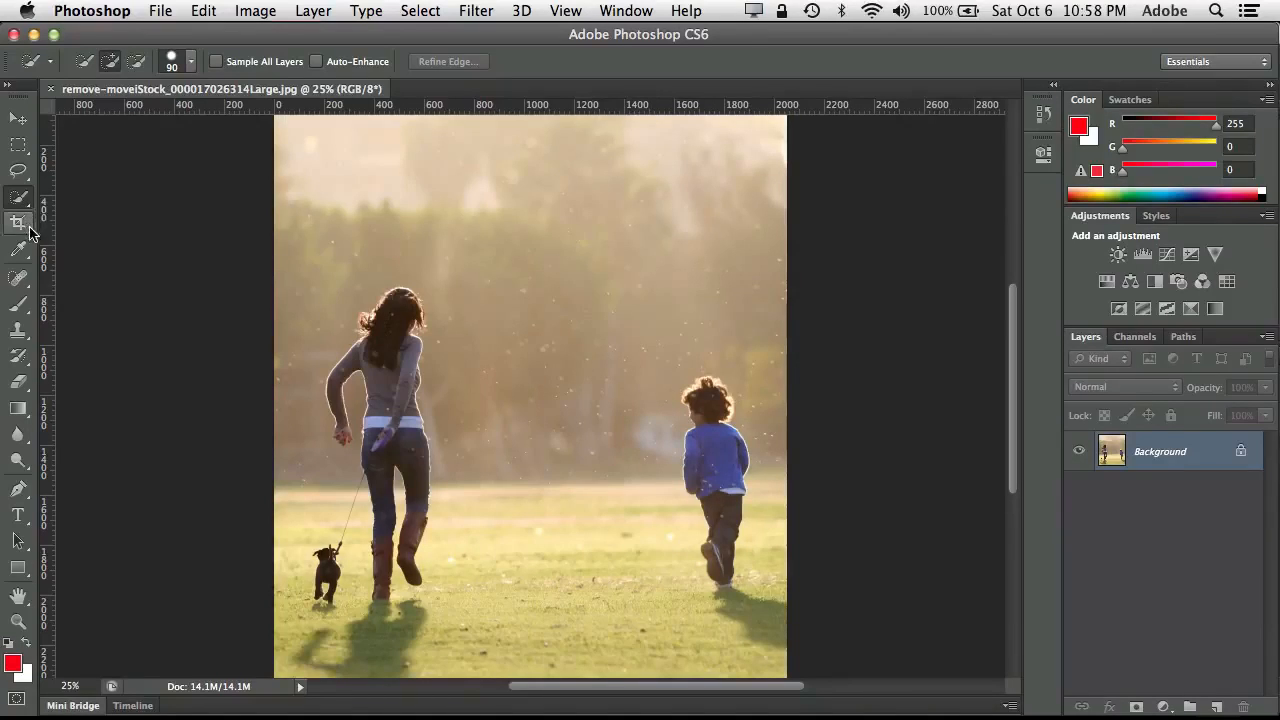
# - Switch briefly to the Magic Wand tool, and return to the Quick Selection tool
pyautogui.click(20, 196)
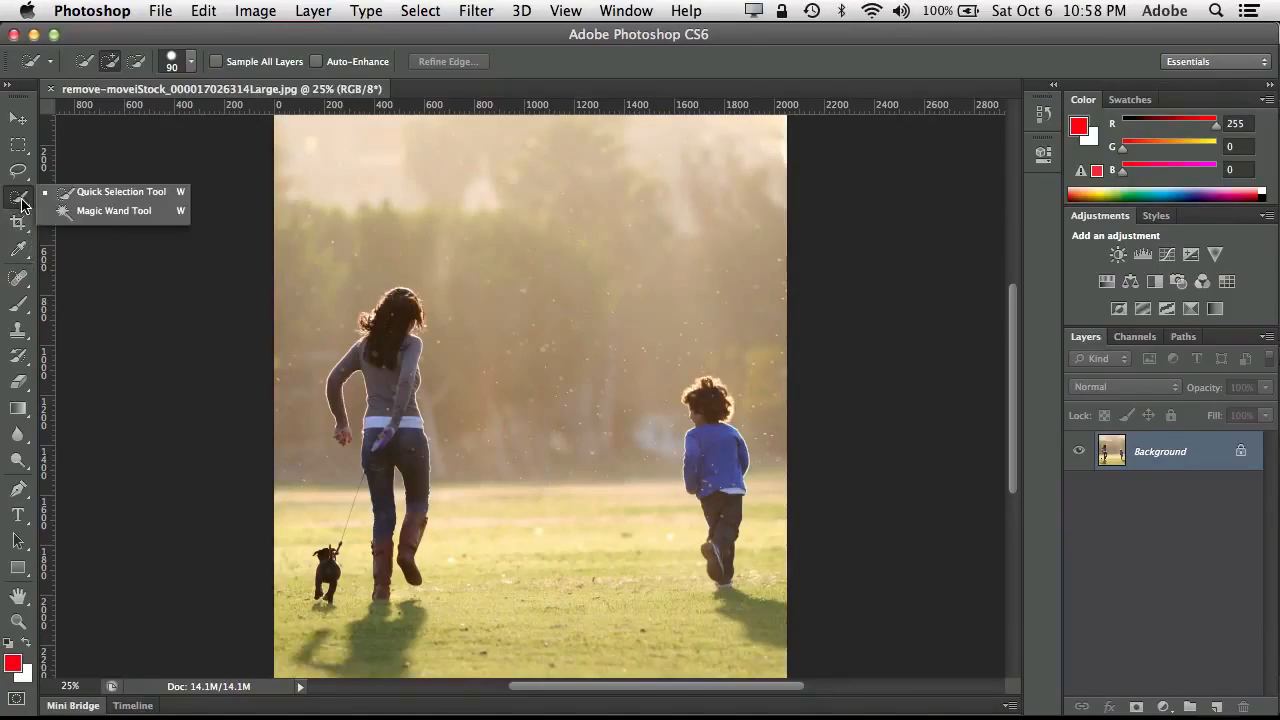
pyautogui.click(84, 213)
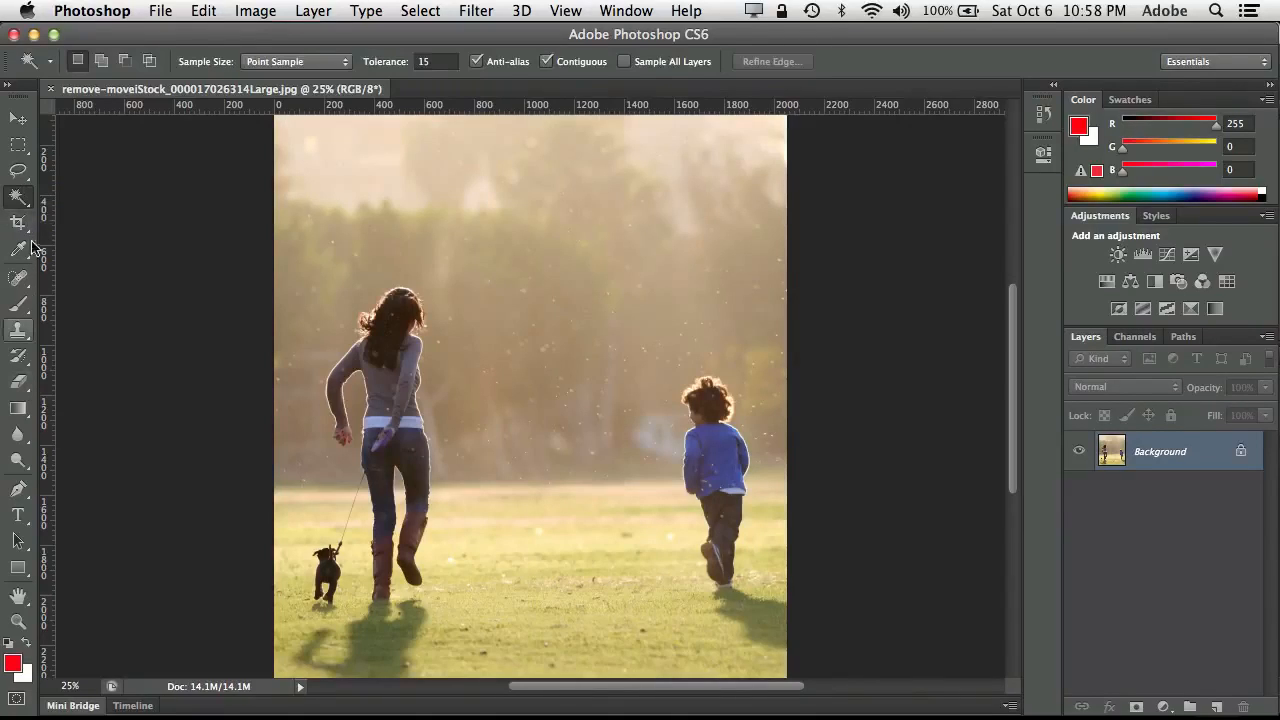
pyautogui.click(18, 197)
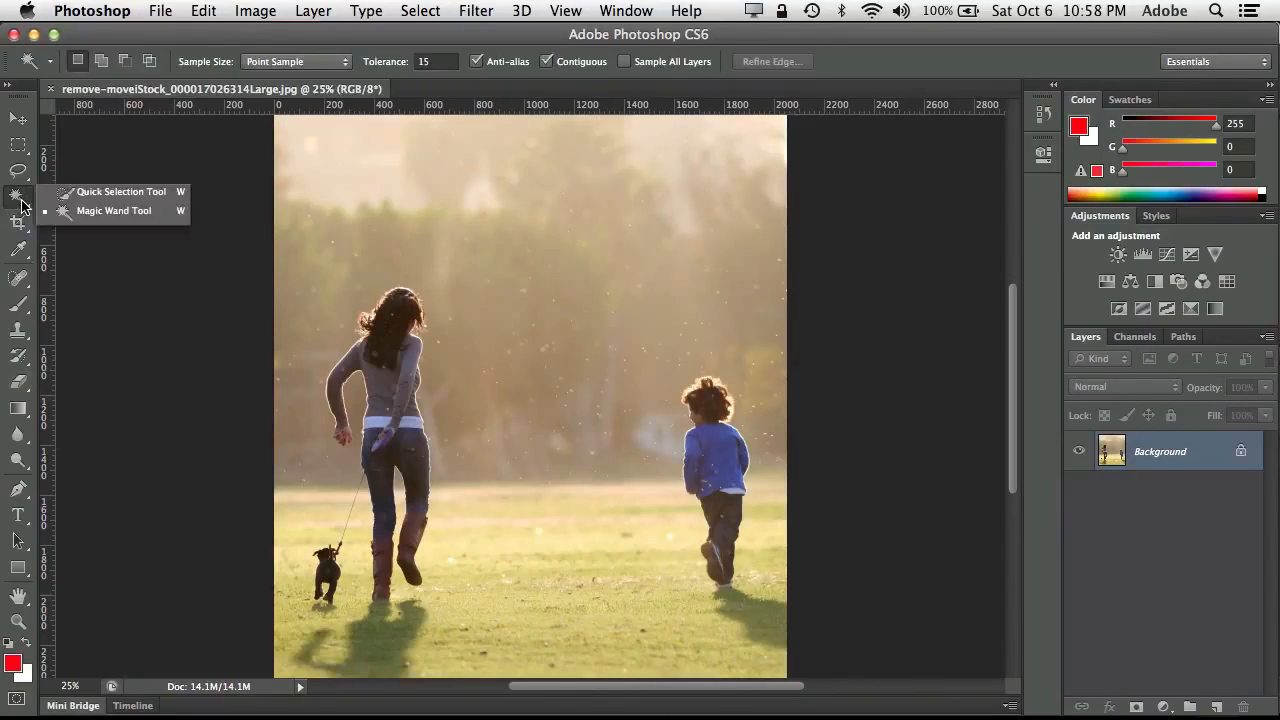
pyautogui.click(84, 192)
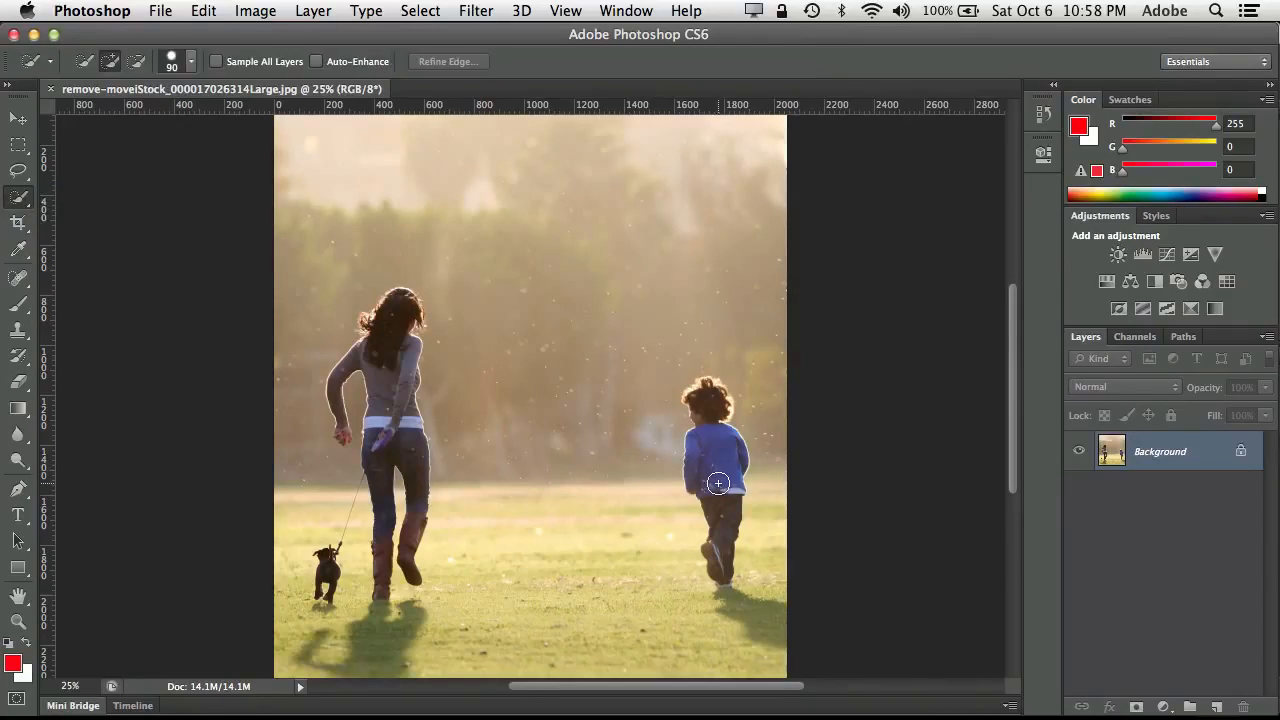
# - Select the boy and his shadow with the Quick Selection tool, and expand the selection by 10 pixels
pyautogui.moveTo(714, 478)
pyautogui.mouseDown()
pyautogui.moveTo(710, 392)
pyautogui.moveTo(700, 406)
pyautogui.moveTo(696, 392)
pyautogui.moveTo(720, 584)
pyautogui.moveTo(774, 642)
pyautogui.moveTo(762, 641)
pyautogui.moveTo(736, 615)
pyautogui.moveTo(784, 603)
pyautogui.mouseUp()
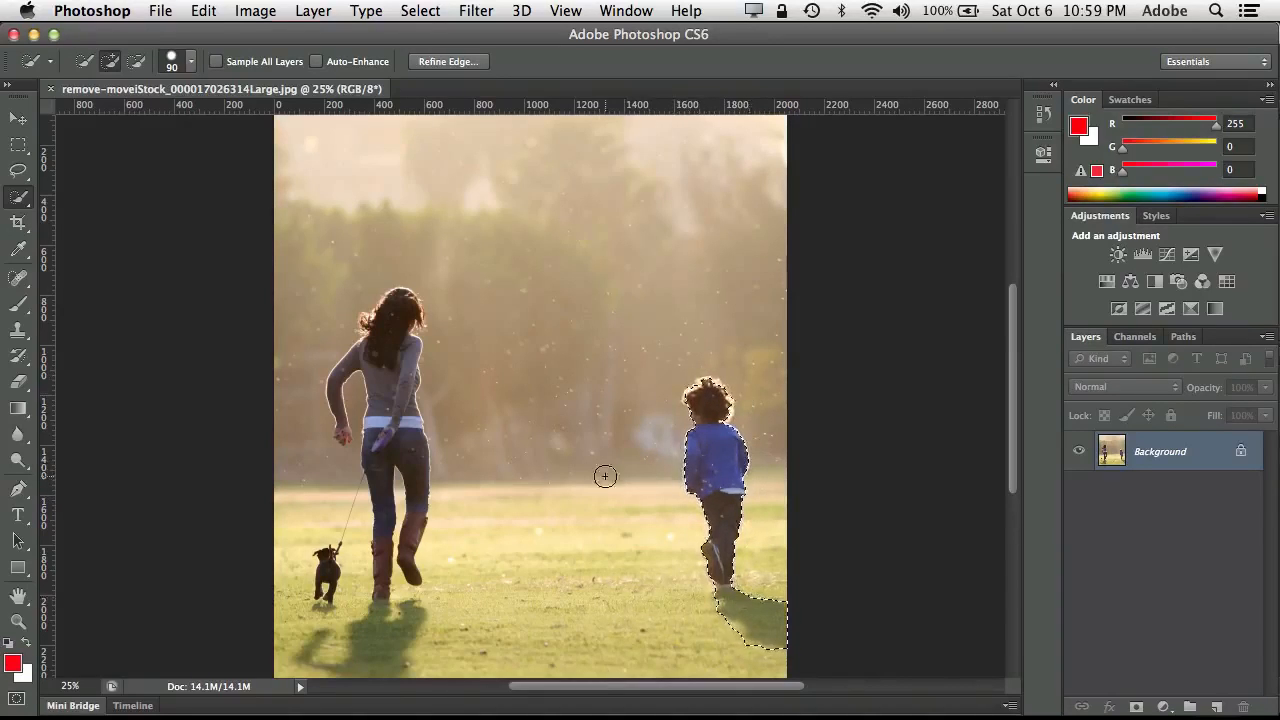
pyautogui.click(405, 11)
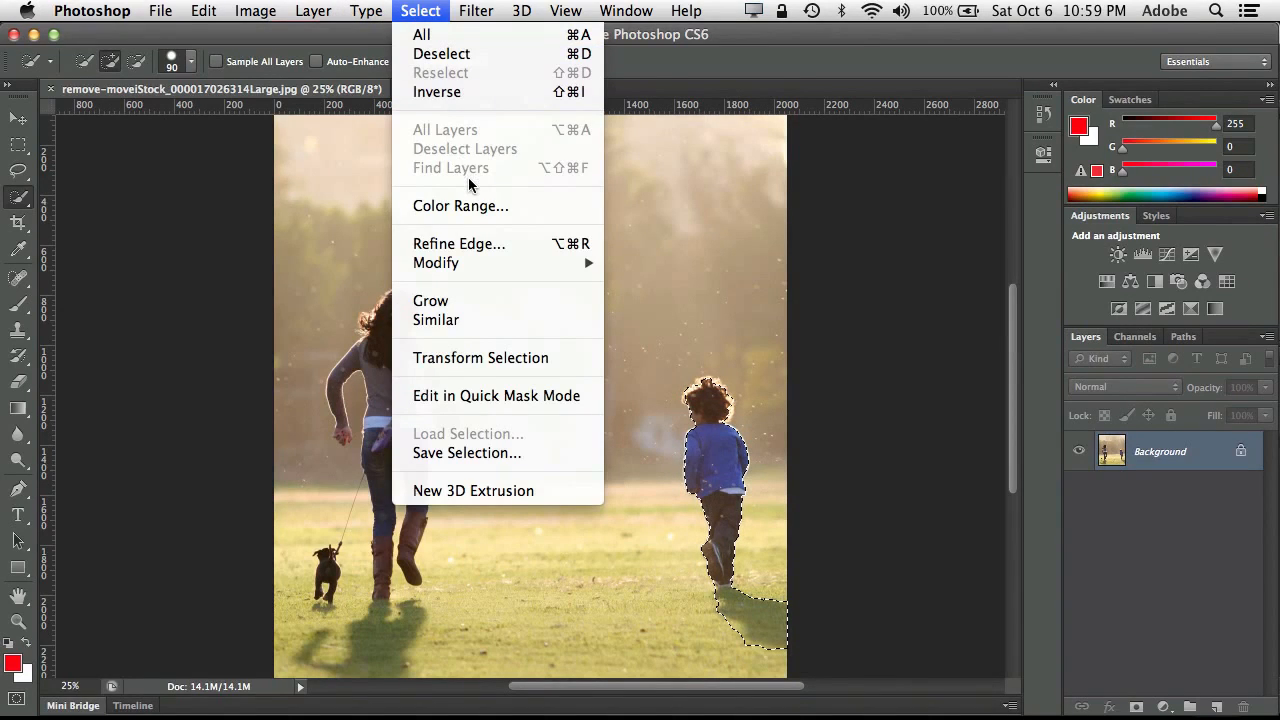
pyautogui.moveTo(478, 265)
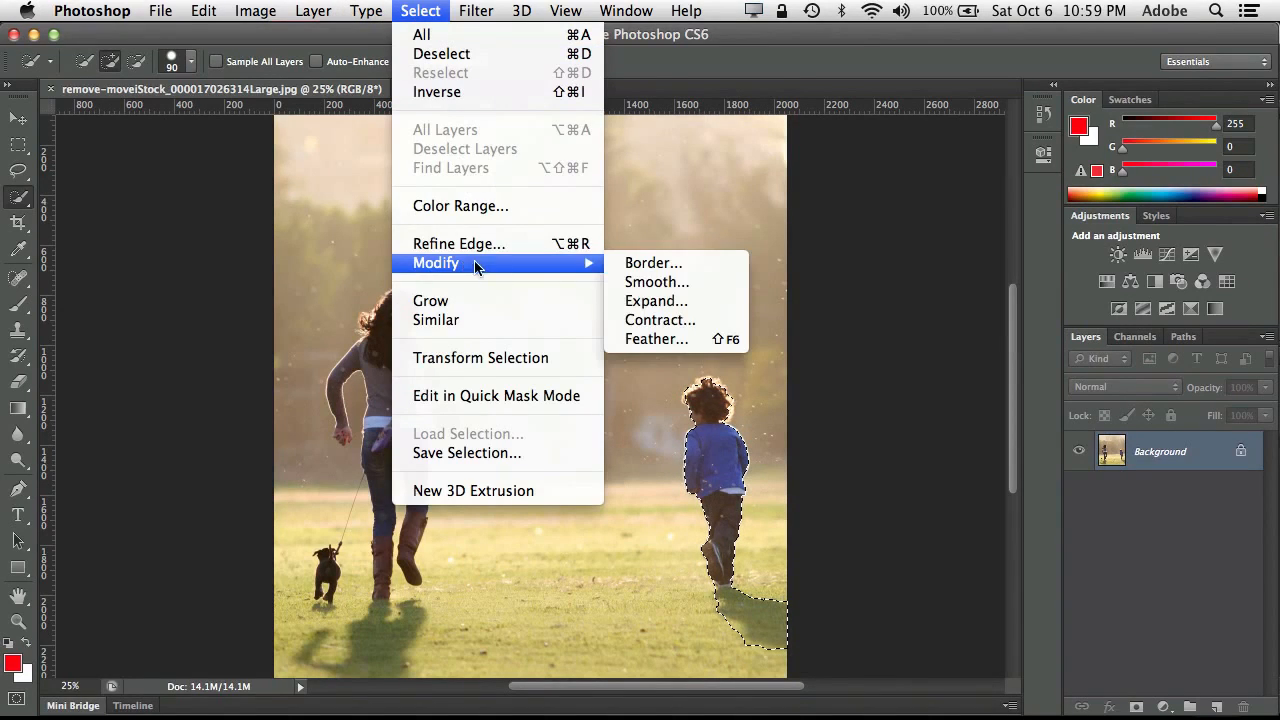
pyautogui.click(688, 305)
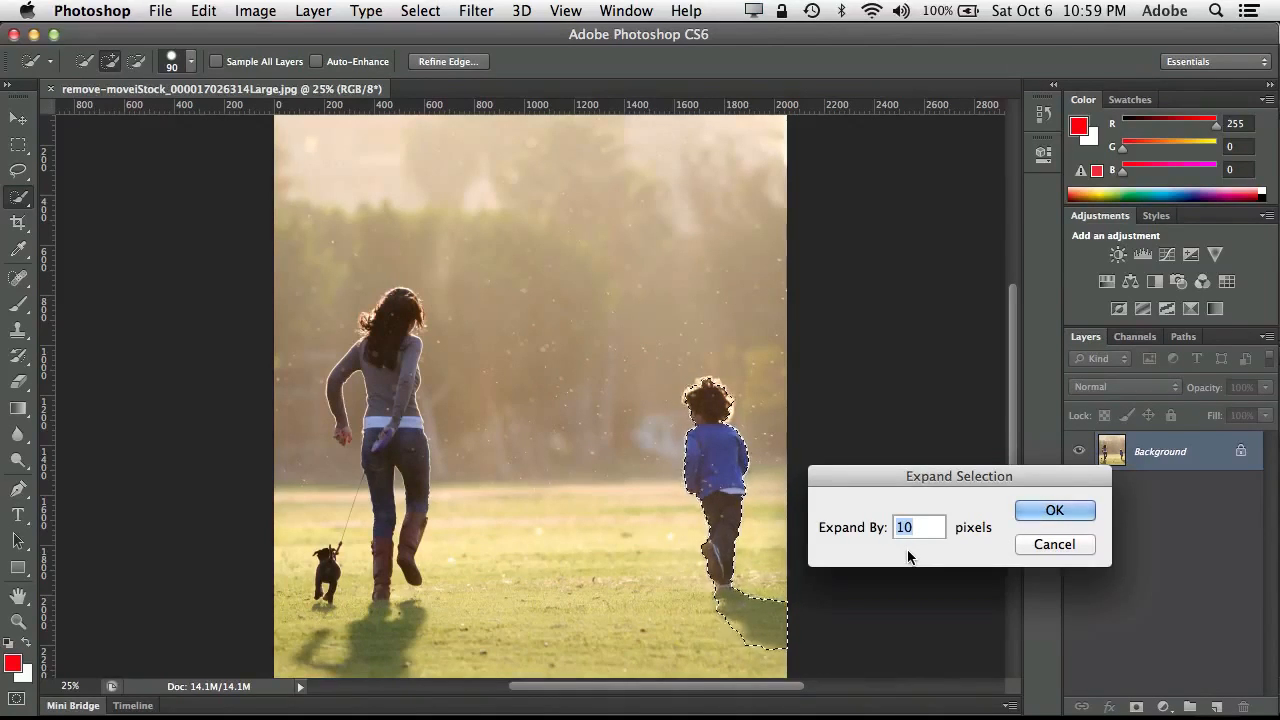
pyautogui.click(1054, 512)
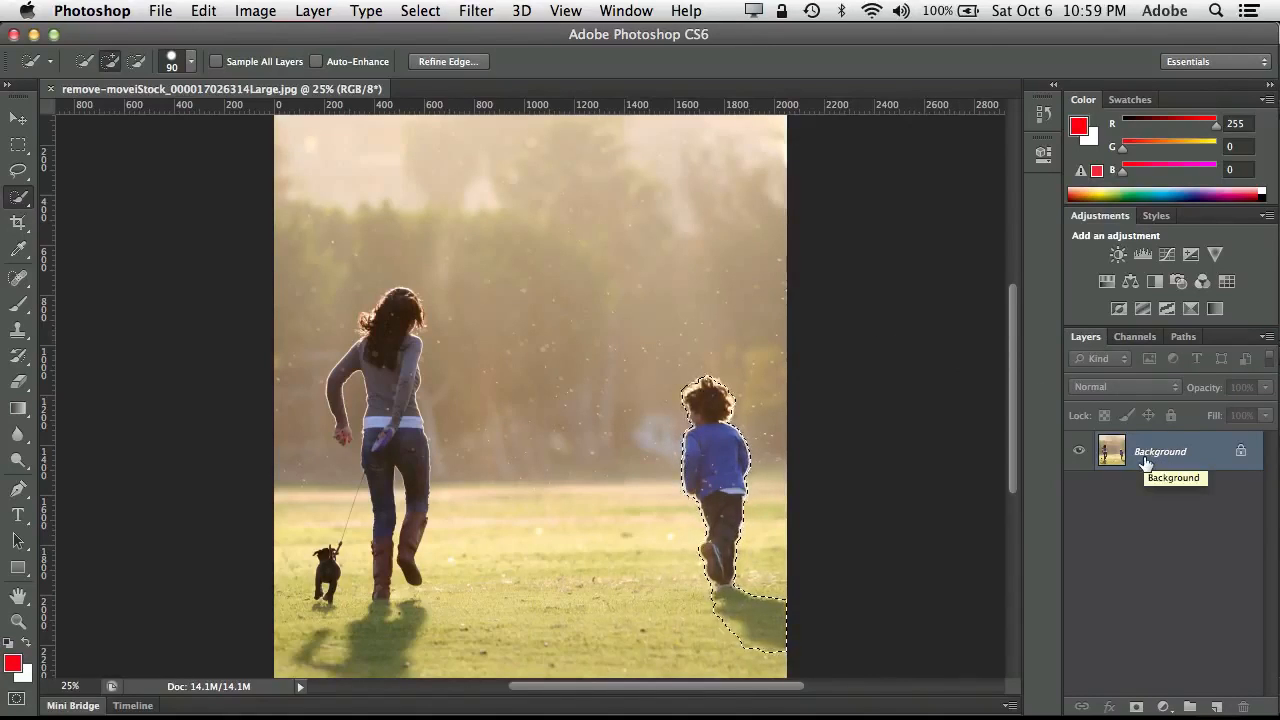
pyautogui.hotkey('shift', 'BackSpace')
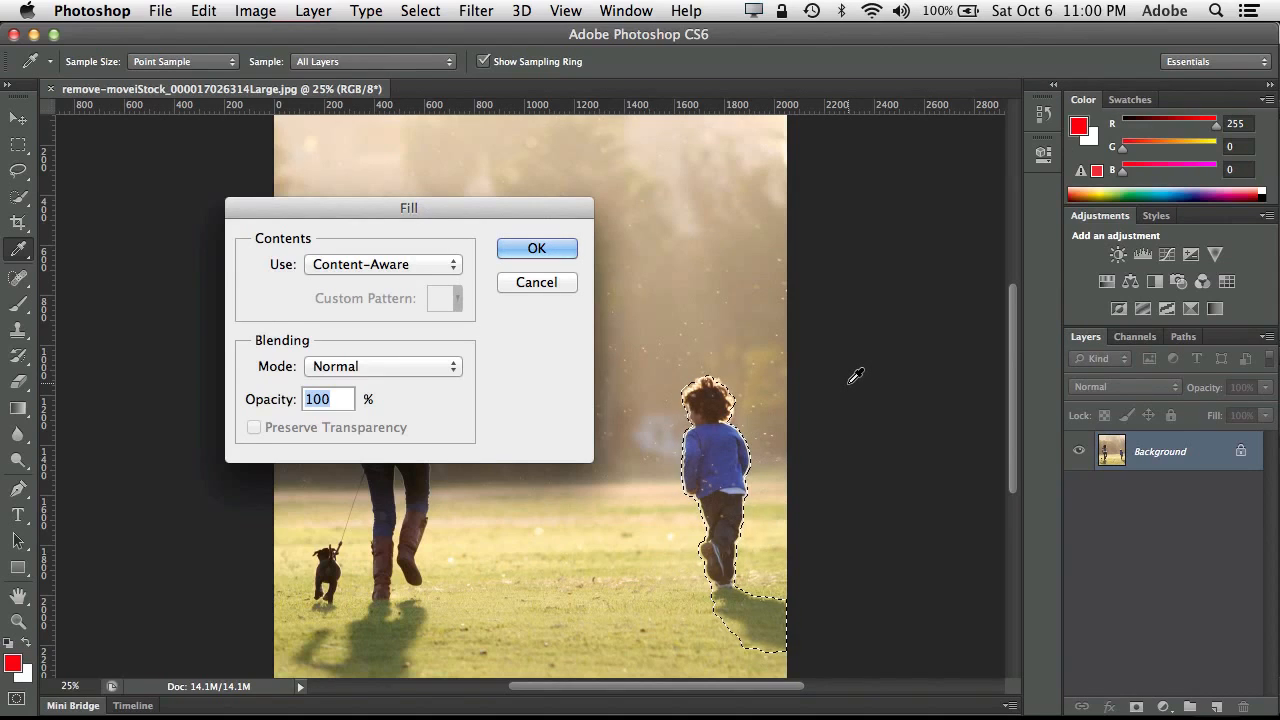
pyautogui.click(546, 283)
pyautogui.press('w')
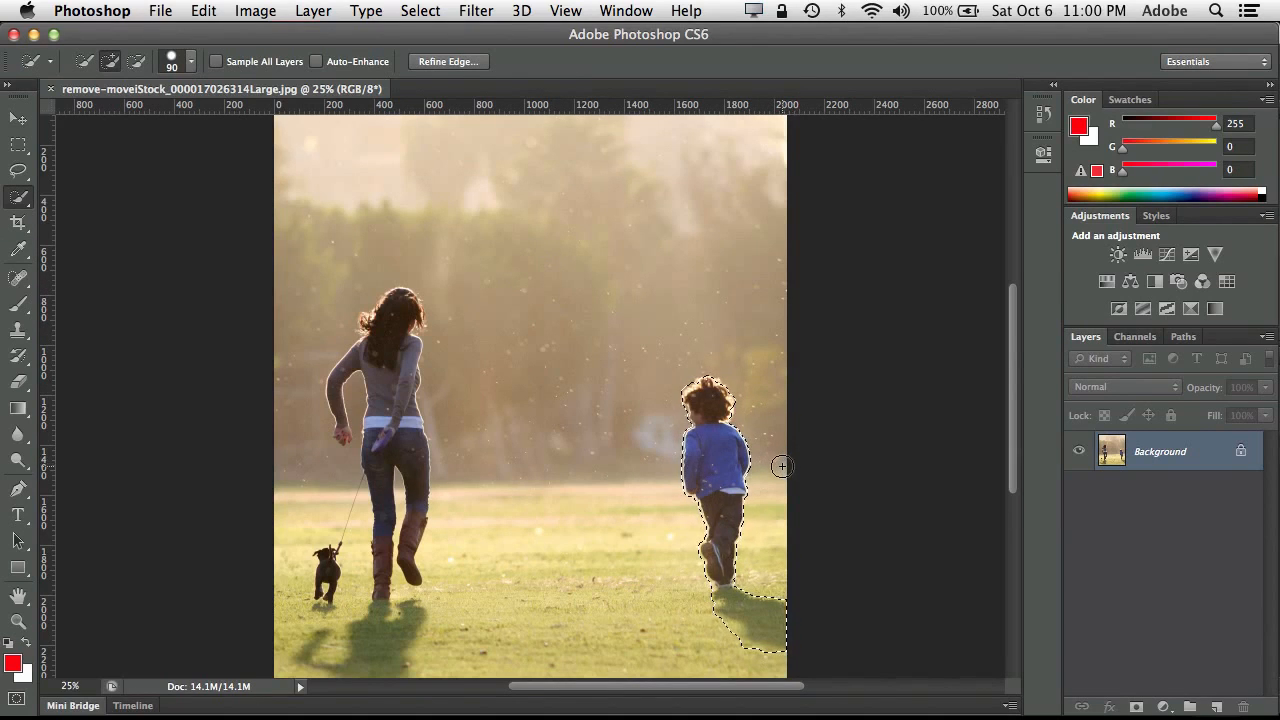
# - Fill the selected boy and shadow using Content-Aware in Normal mode at 100% opacity, and deselect
pyautogui.click(205, 11)
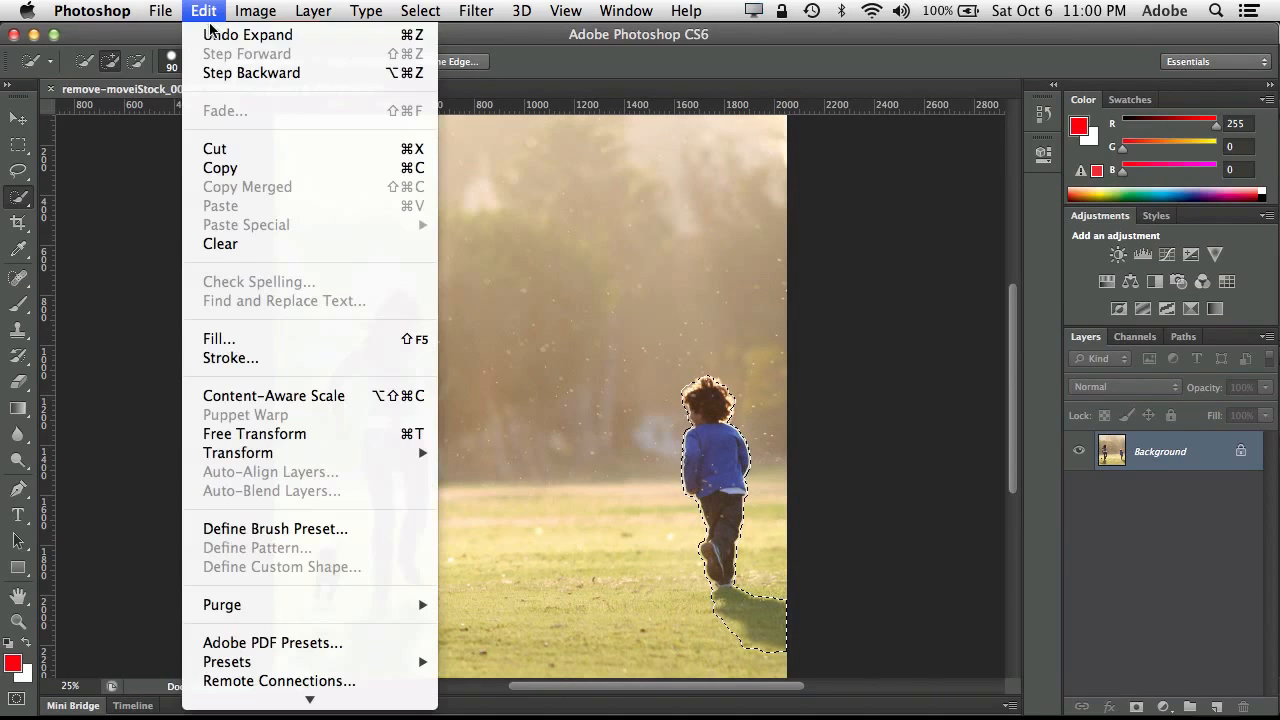
pyautogui.click(250, 338)
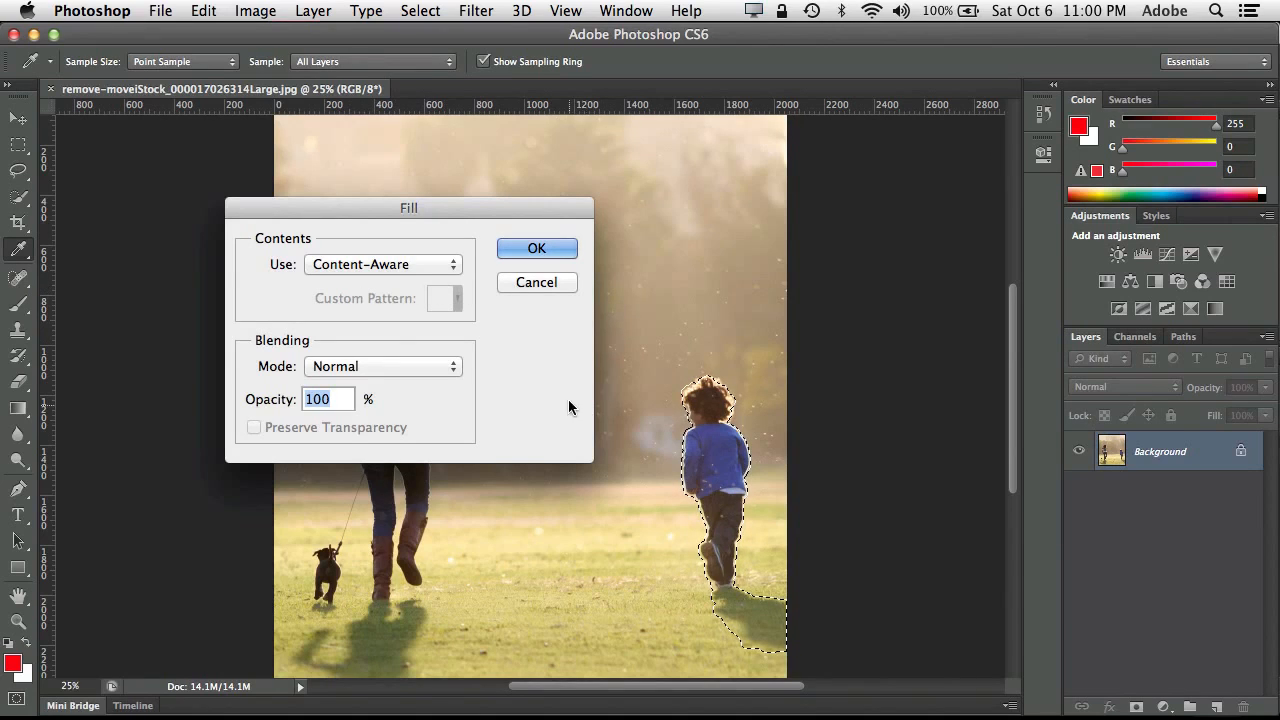
pyautogui.click(410, 265)
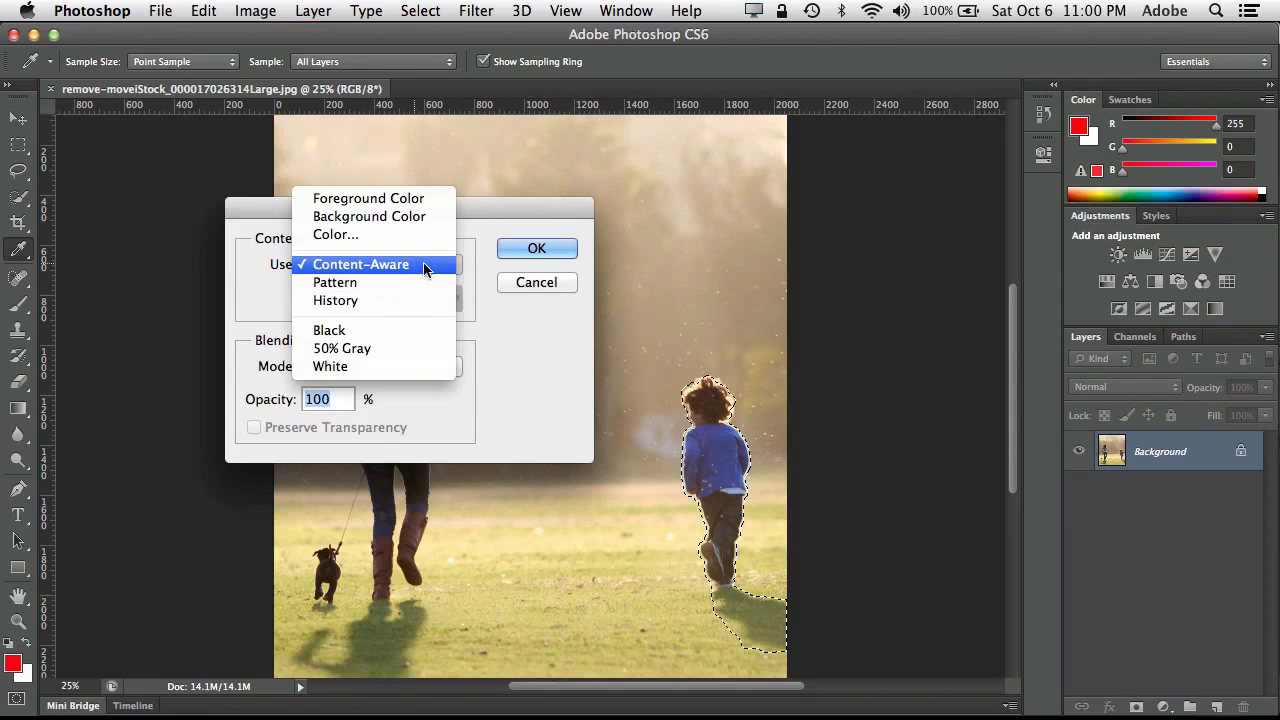
pyautogui.click(428, 265)
pyautogui.click(537, 249)
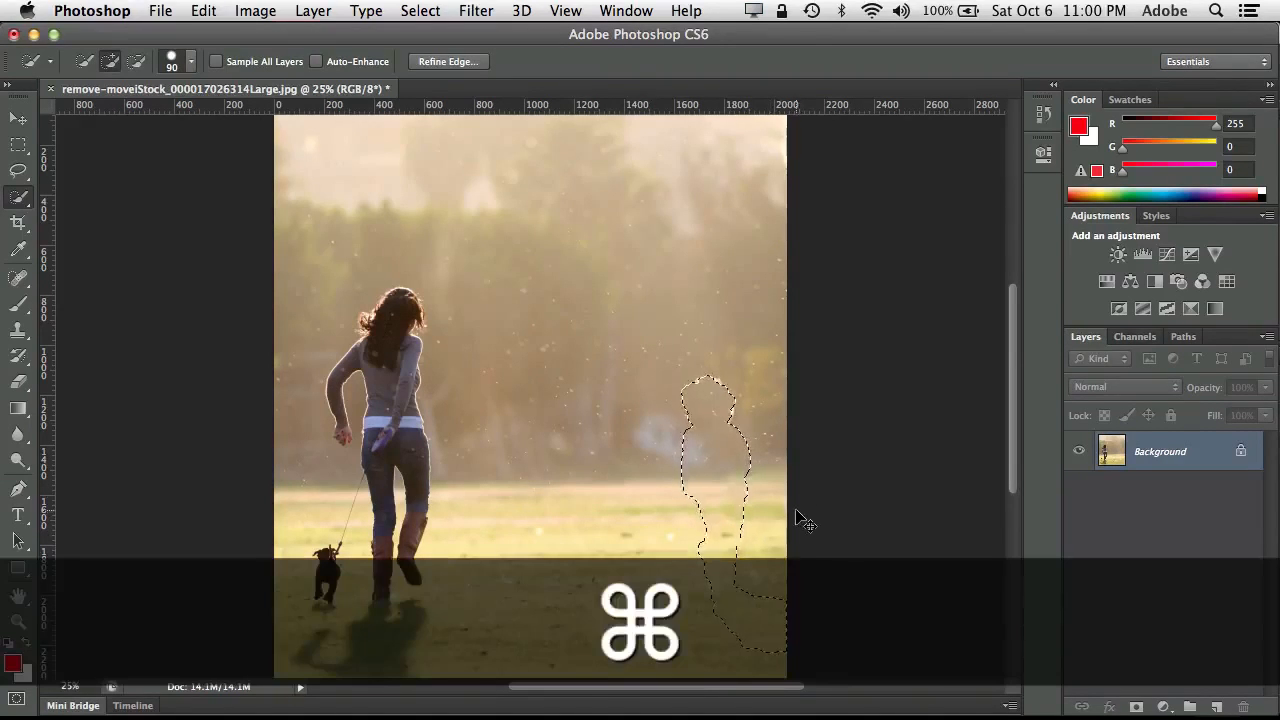
pyautogui.press('super+d')
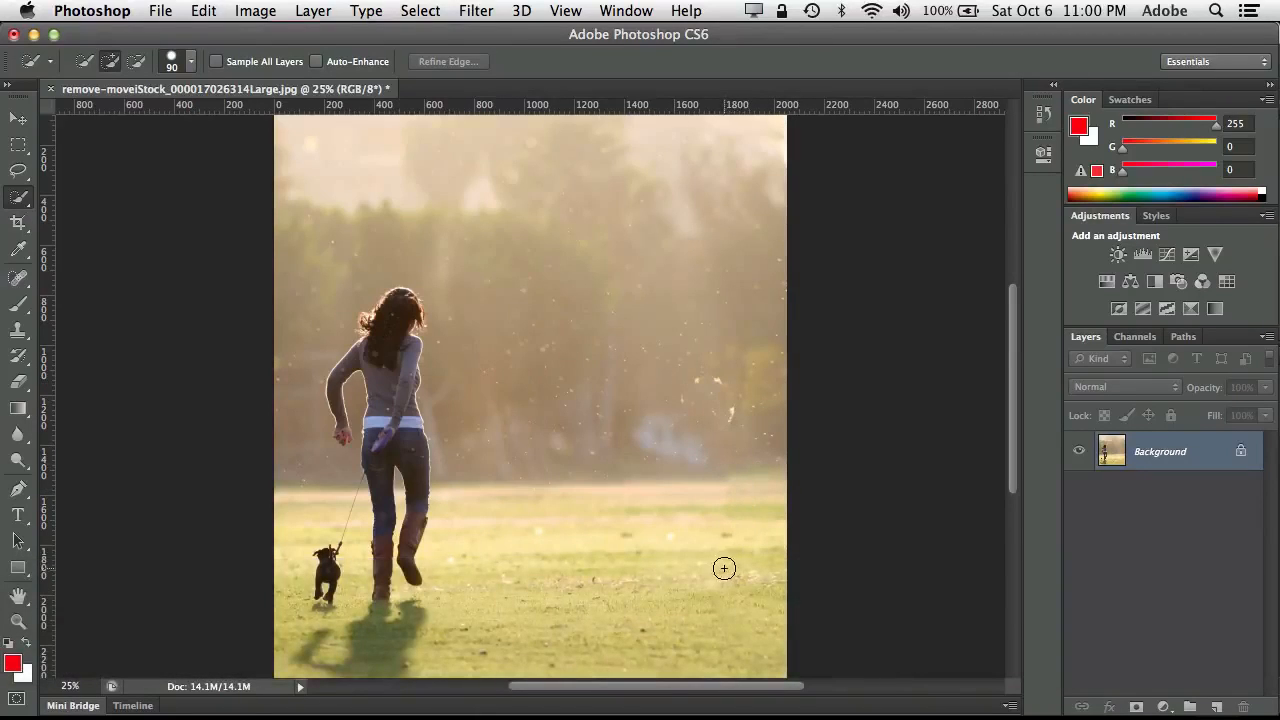
# - Remove the leftover specks and edge traces where the boy stood with the Content-Aware Spot Healing Brush at size 90
pyautogui.click(20, 278)
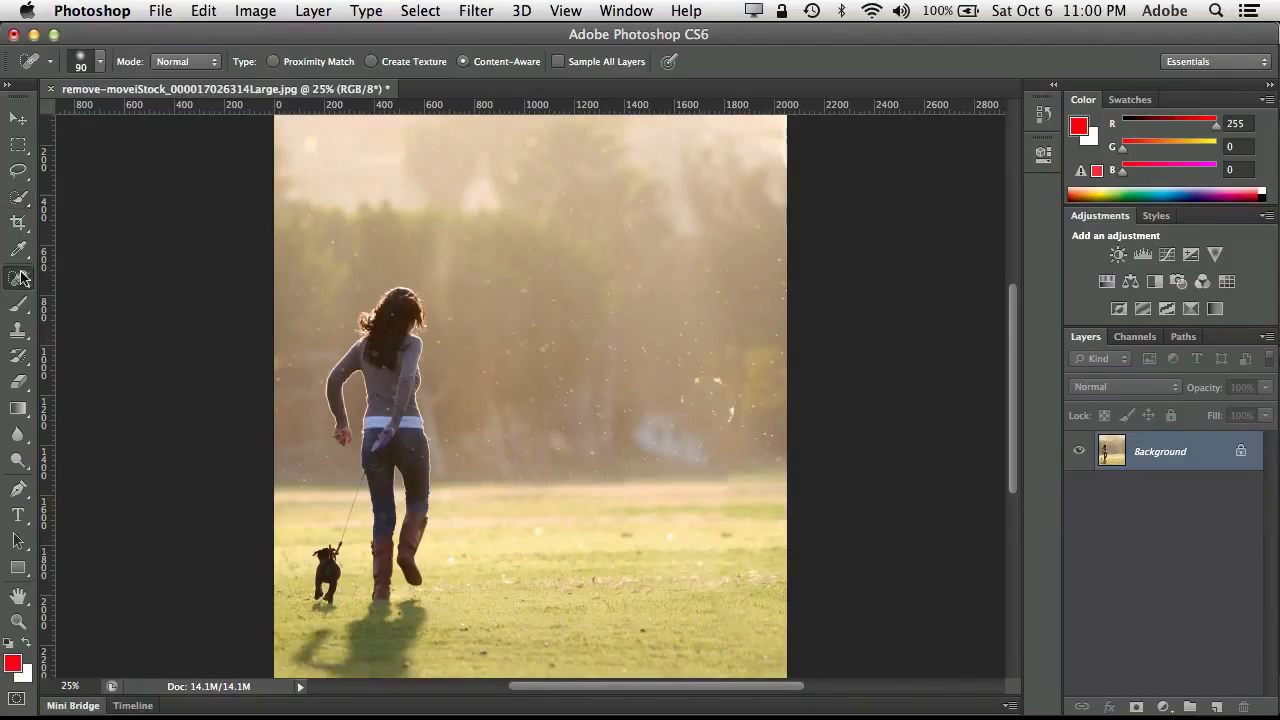
pyautogui.click(677, 397)
pyautogui.click(716, 379)
pyautogui.click(703, 380)
pyautogui.moveTo(727, 421); pyautogui.dragTo(736, 386)
pyautogui.moveTo(740, 532)
pyautogui.mouseDown()
pyautogui.moveTo(722, 531)
pyautogui.moveTo(738, 527)
pyautogui.mouseUp()
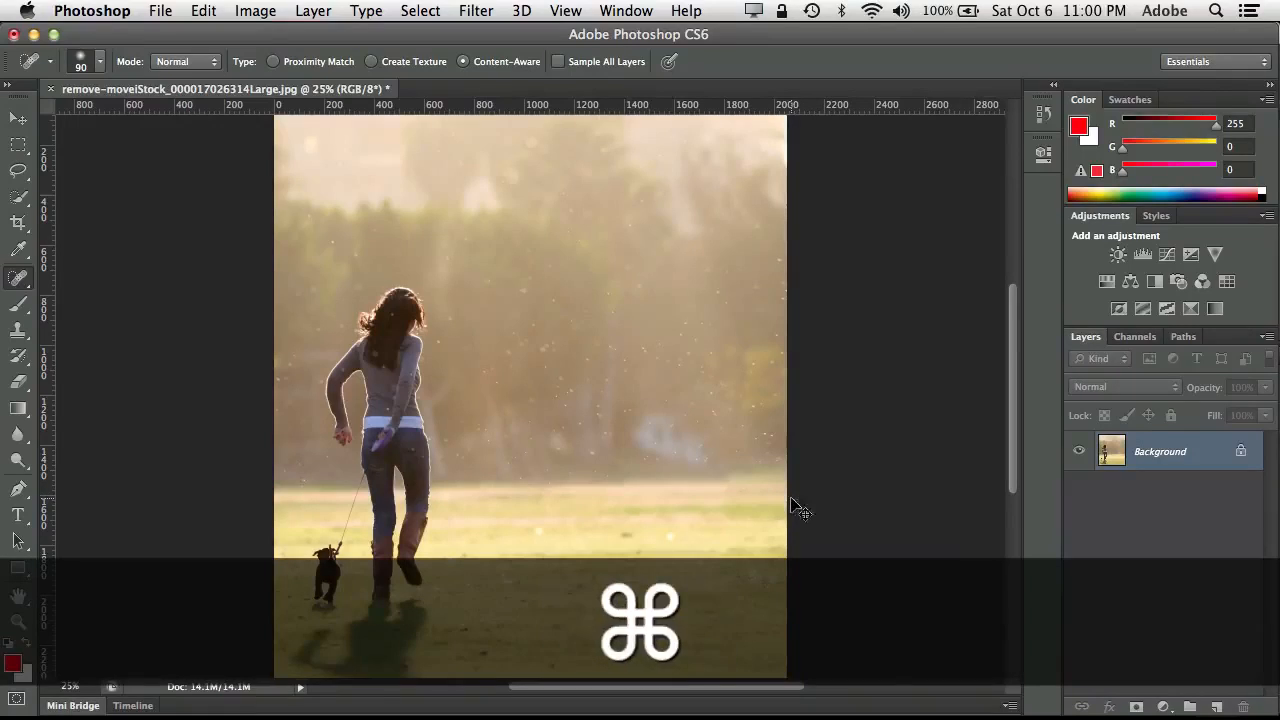
# - Undo the spot healing, deselection and Content-Aware fill, back to the active selection around the boy and his shadow
pyautogui.press('super+alt+z')
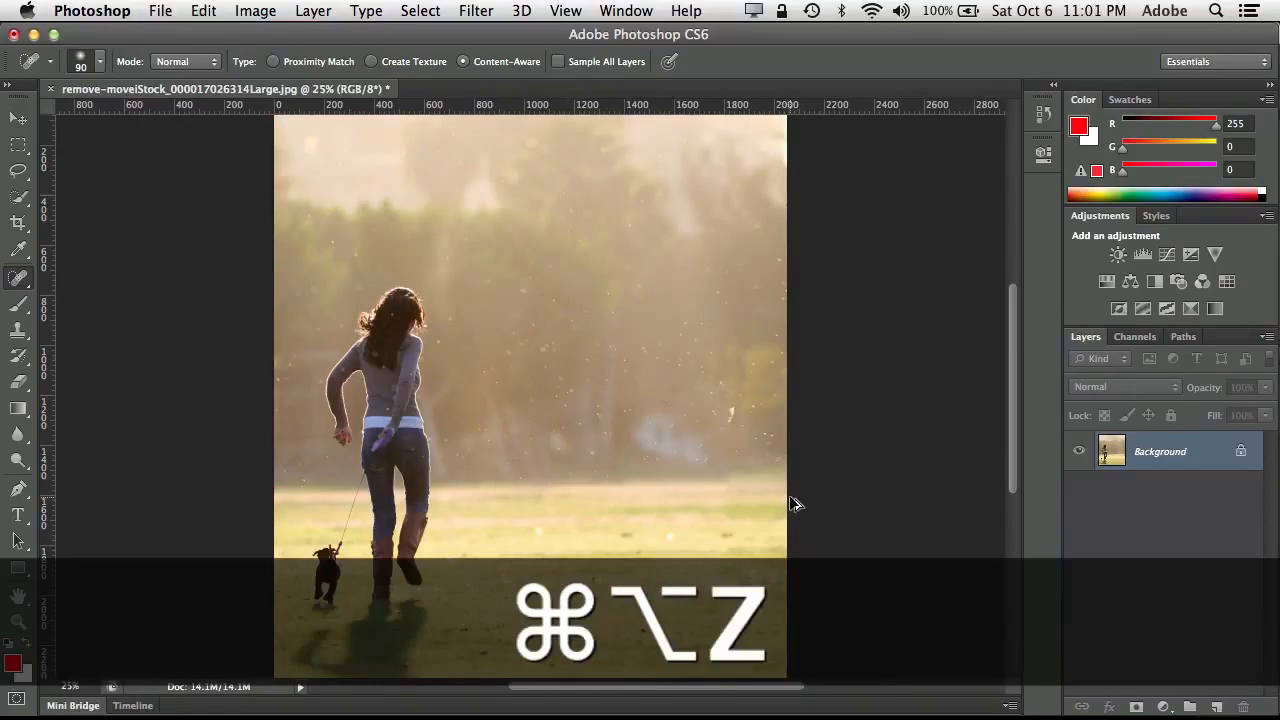
pyautogui.press('super+alt+z')
pyautogui.click(206, 10)
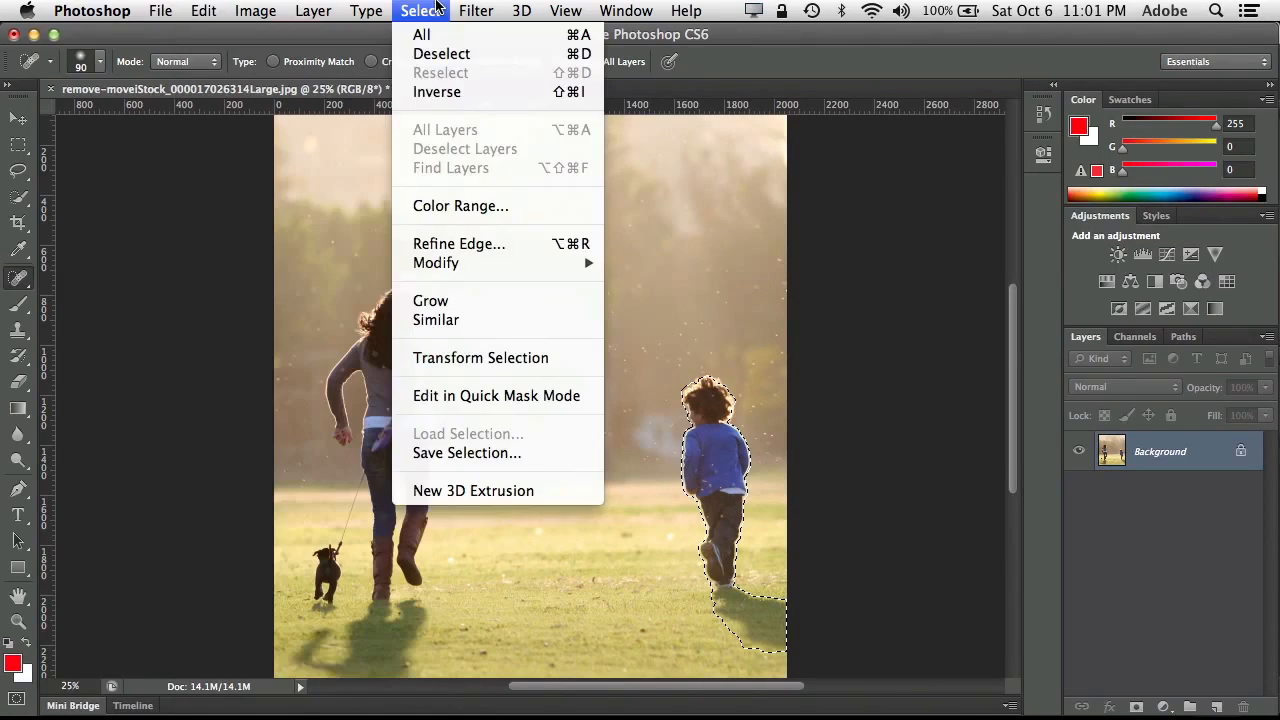
pyautogui.click(403, 10)
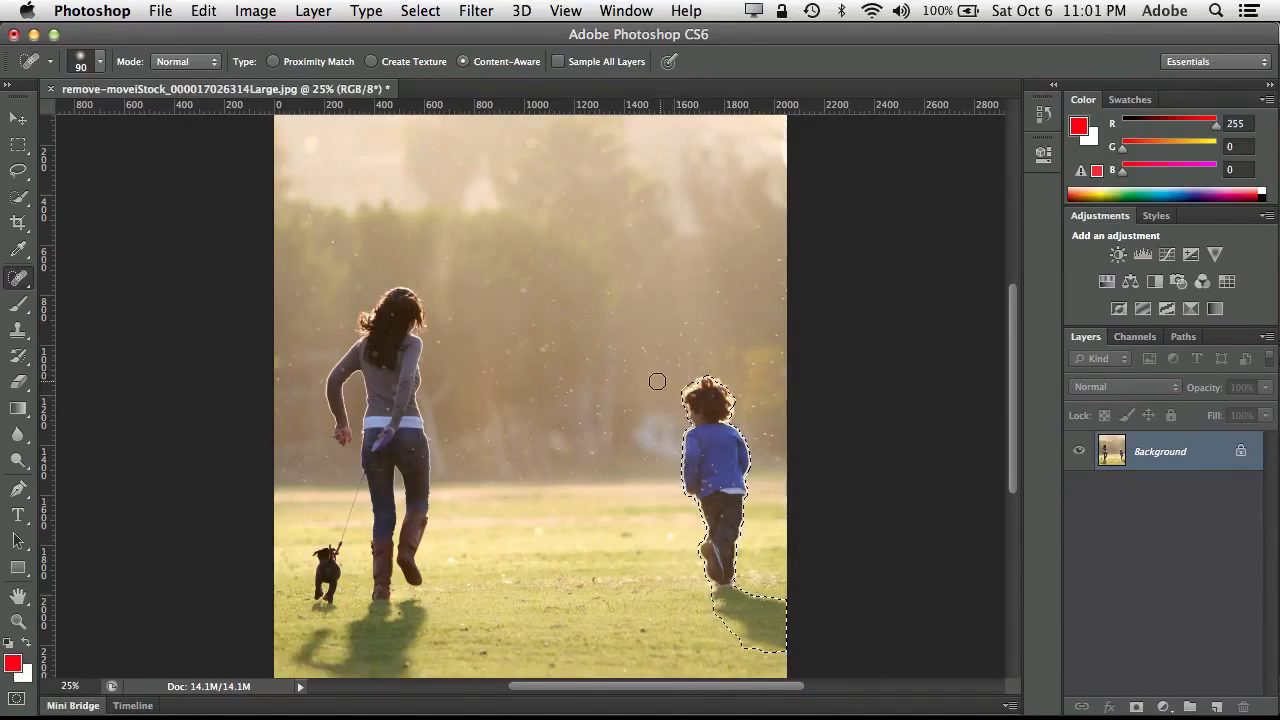
# - Relocate the selected boy and shadow beside the woman using Content-Aware Move in Move mode with Medium adaptation
pyautogui.click(17, 281)
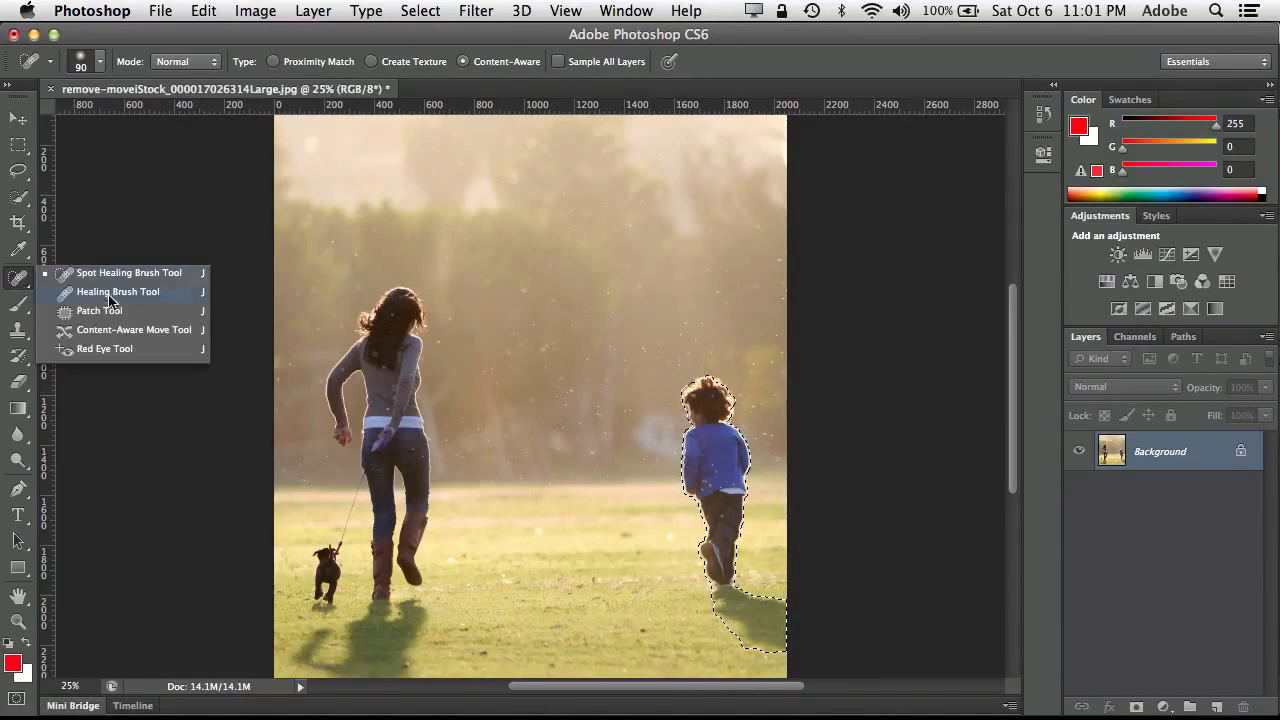
pyautogui.click(119, 331)
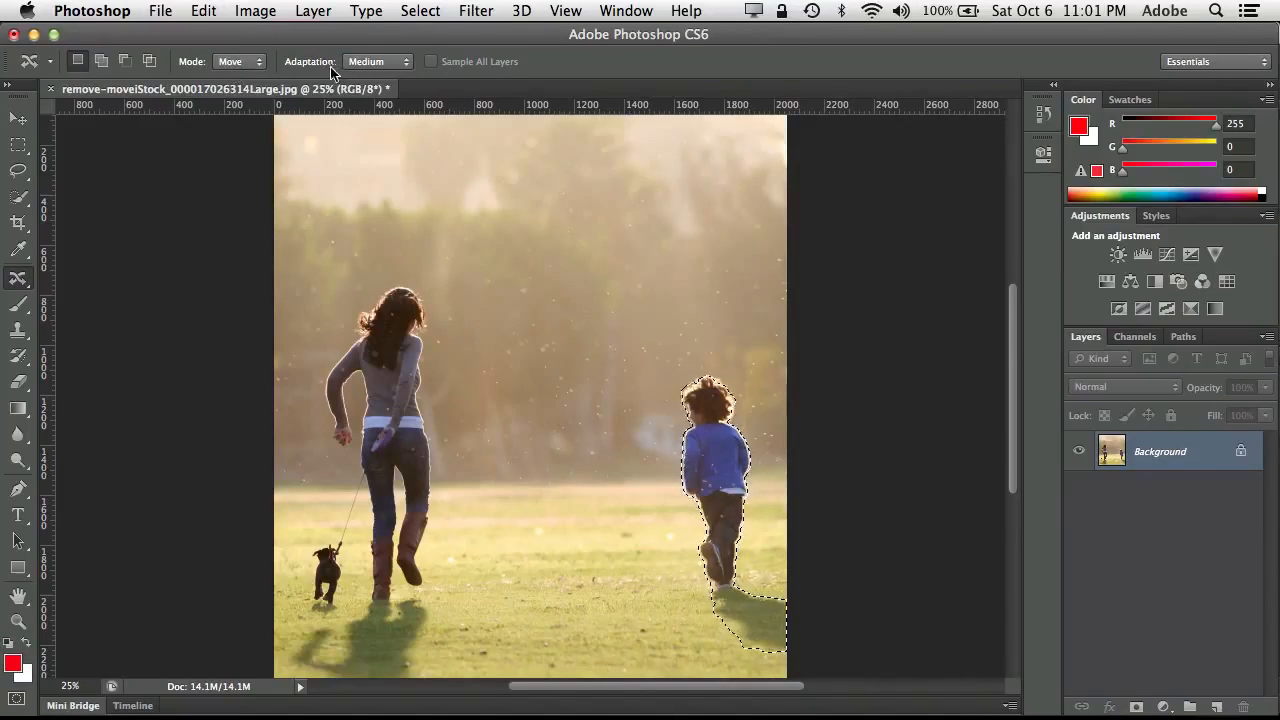
pyautogui.click(366, 62)
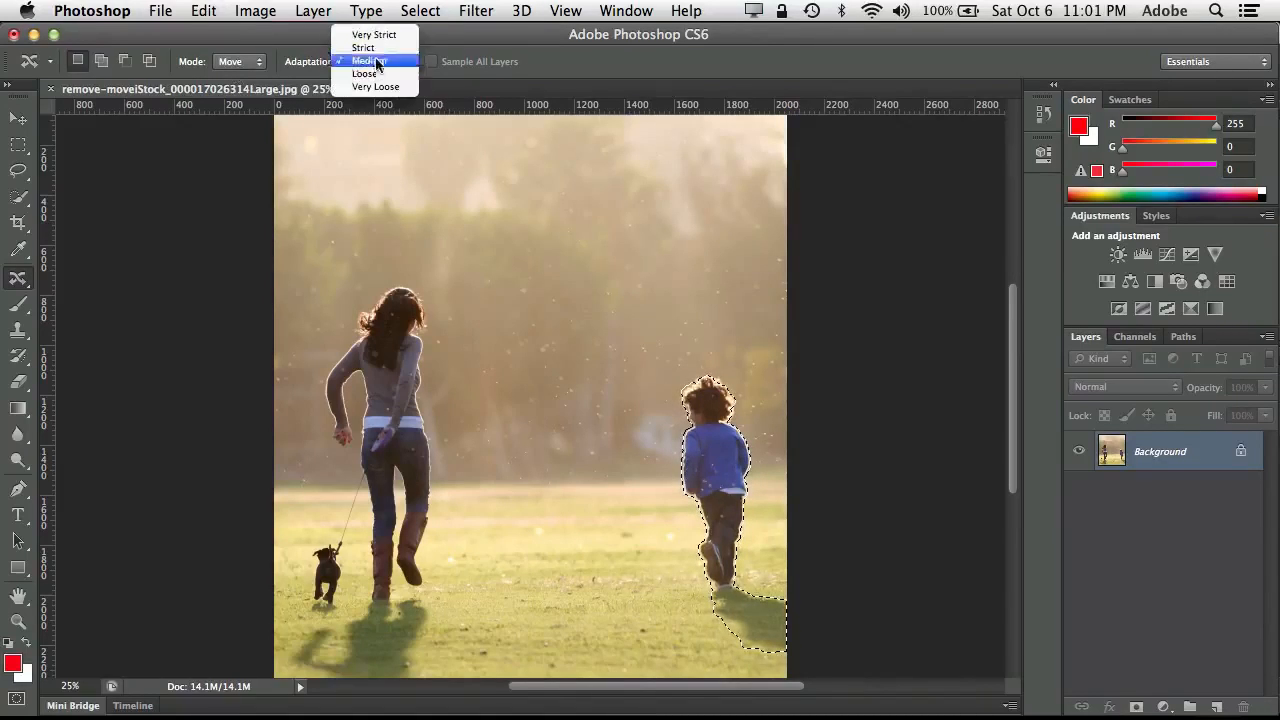
pyautogui.click(464, 52)
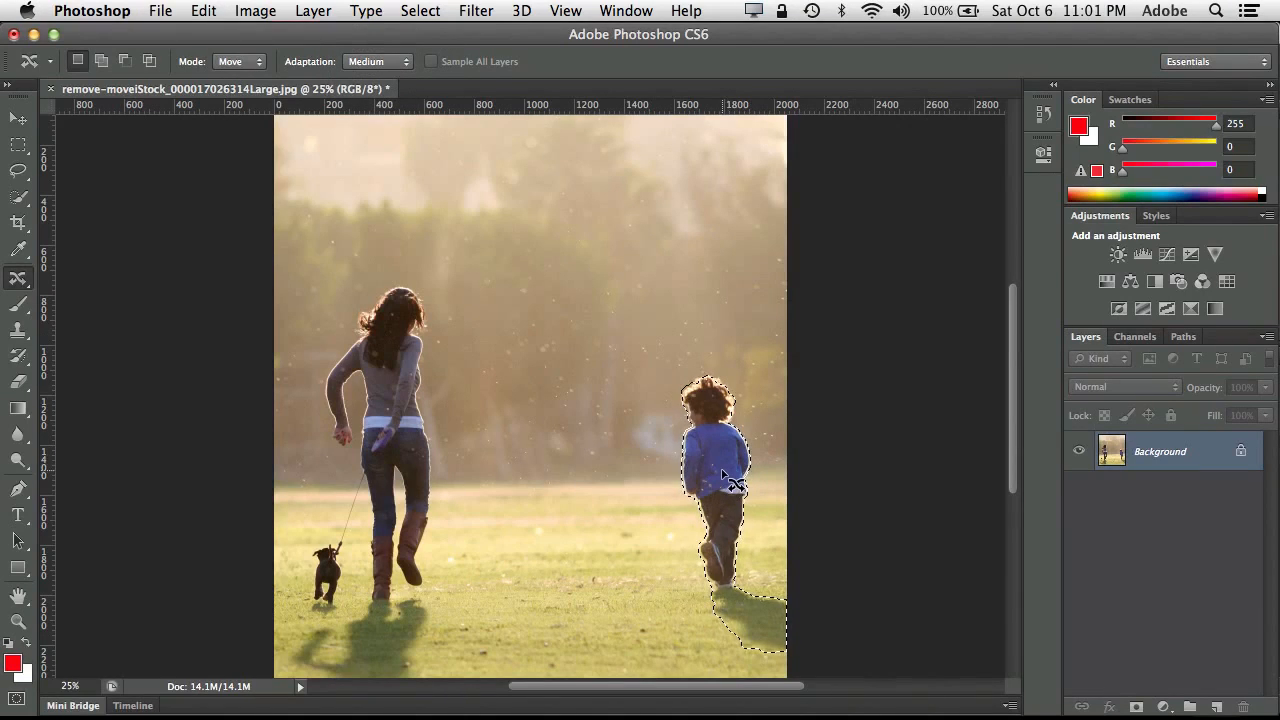
pyautogui.moveTo(720, 476); pyautogui.dragTo(497, 493)
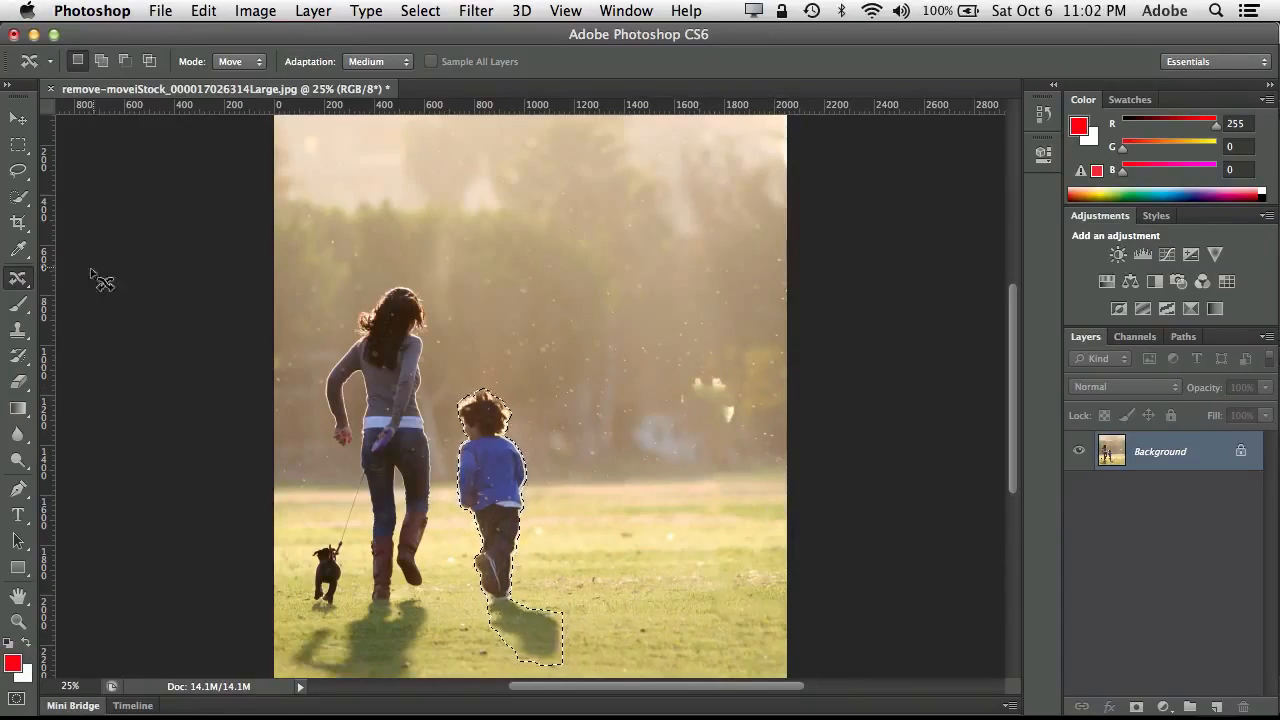
# - Patch the leftover specks where the boy's head was with the Content-Aware Patch tool at Very Loose adaptation, and deselect
pyautogui.click(17, 281)
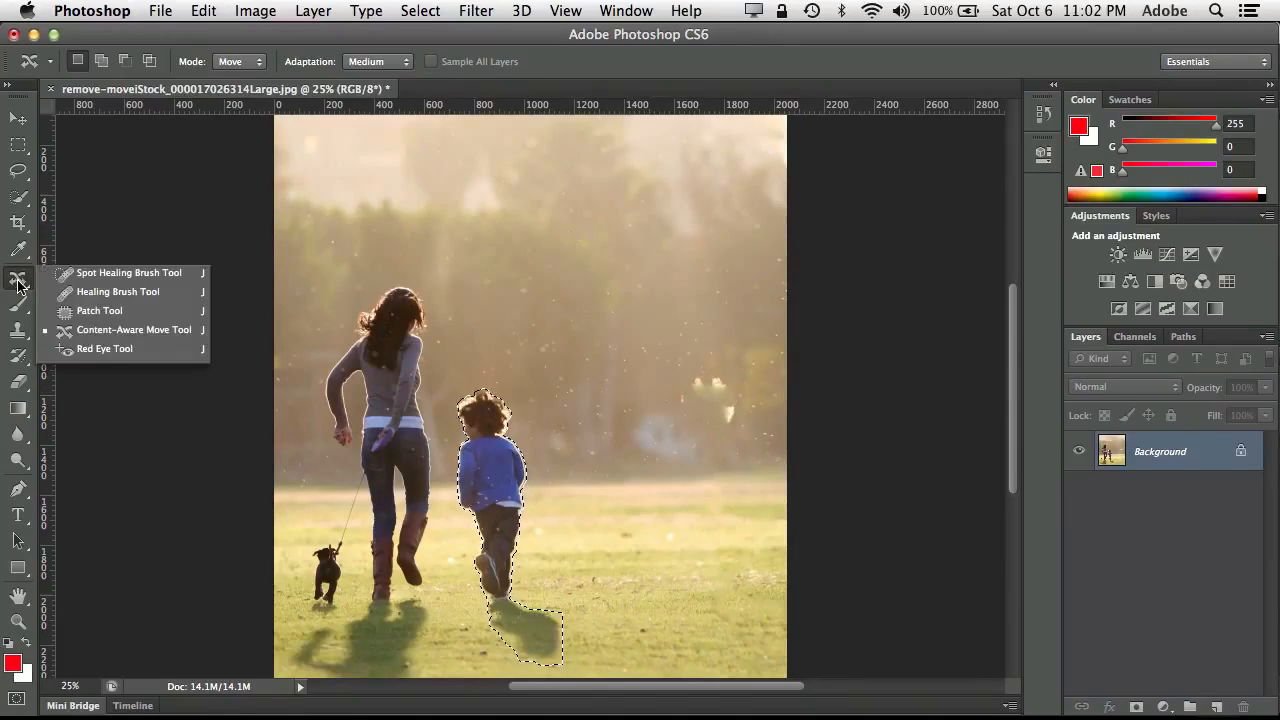
pyautogui.click(91, 313)
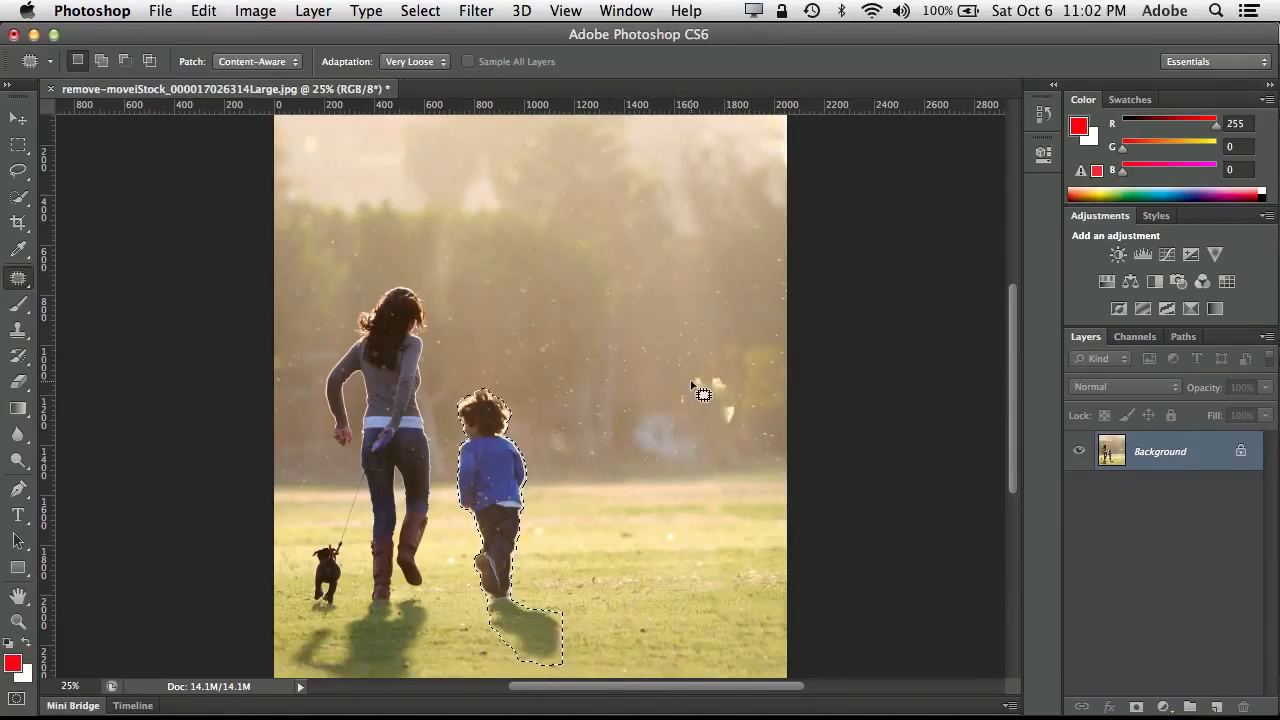
pyautogui.moveTo(694, 366)
pyautogui.mouseDown()
pyautogui.moveTo(685, 408)
pyautogui.moveTo(718, 397)
pyautogui.moveTo(720, 422)
pyautogui.moveTo(738, 427)
pyautogui.moveTo(745, 412)
pyautogui.moveTo(693, 364)
pyautogui.mouseUp()
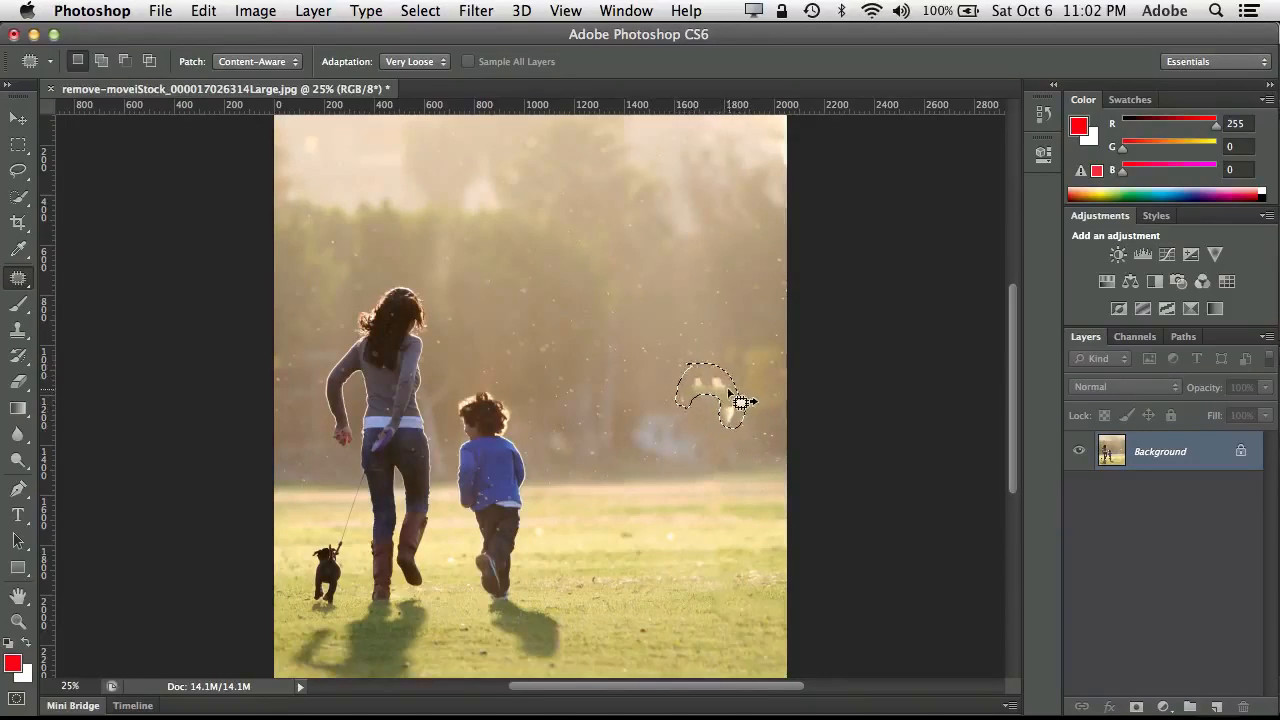
pyautogui.moveTo(741, 402); pyautogui.dragTo(677, 286)
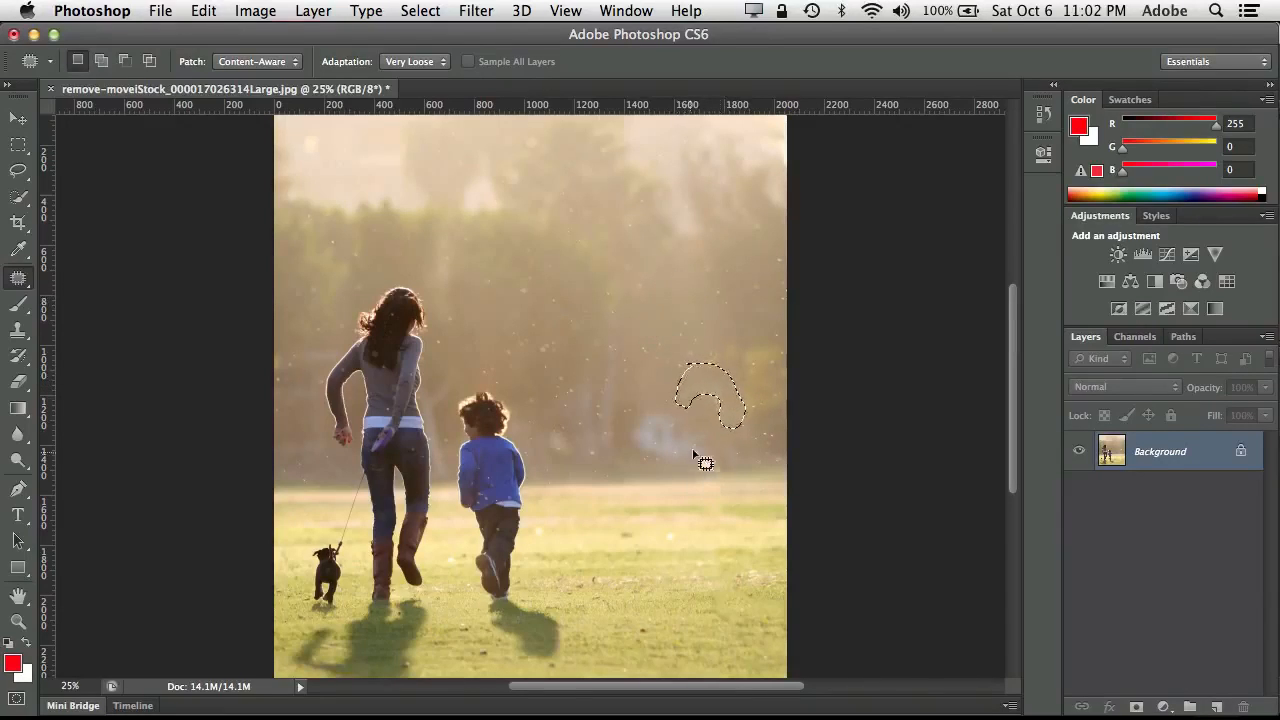
pyautogui.press('super+d')
# - Patch the blemished grass areas around the boy's original position with the Patch tool, deselecting after each patch
pyautogui.moveTo(636, 529); pyautogui.dragTo(675, 537)
pyautogui.press('super+d')
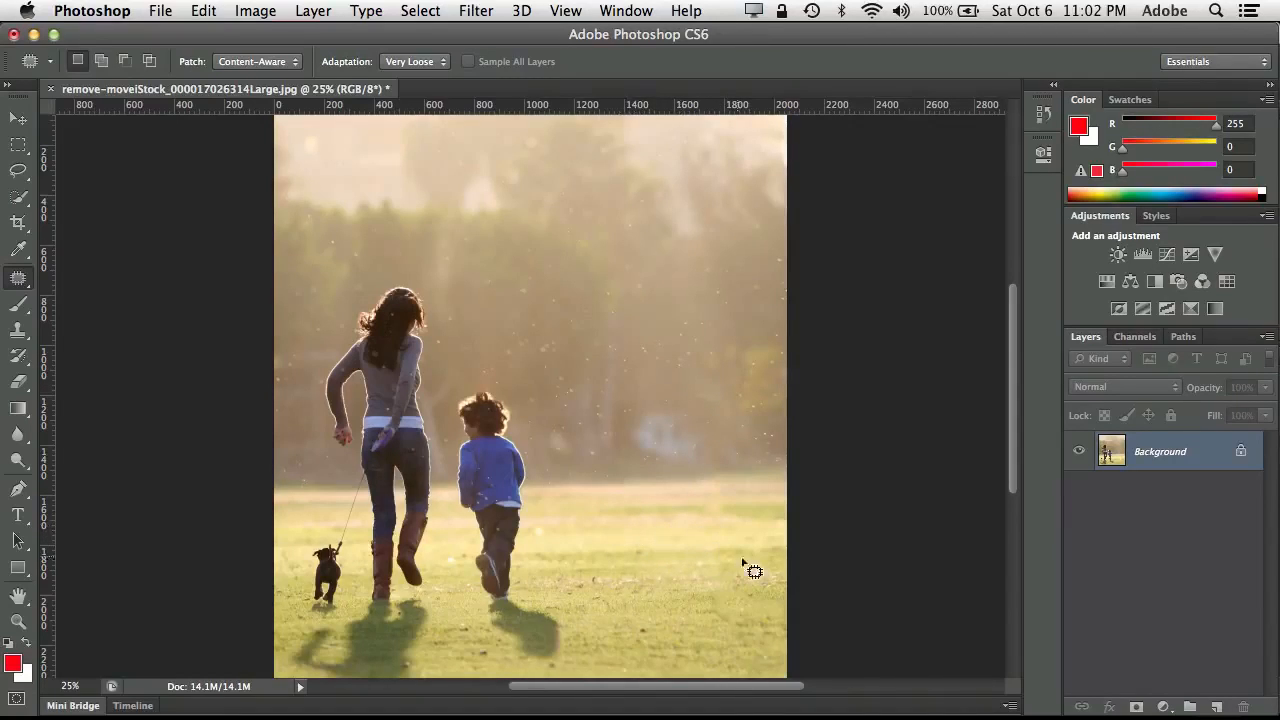
pyautogui.moveTo(758, 569); pyautogui.dragTo(730, 618)
pyautogui.press('super+d')
# - Close the park photo without saving the changes
pyautogui.press('super+w')
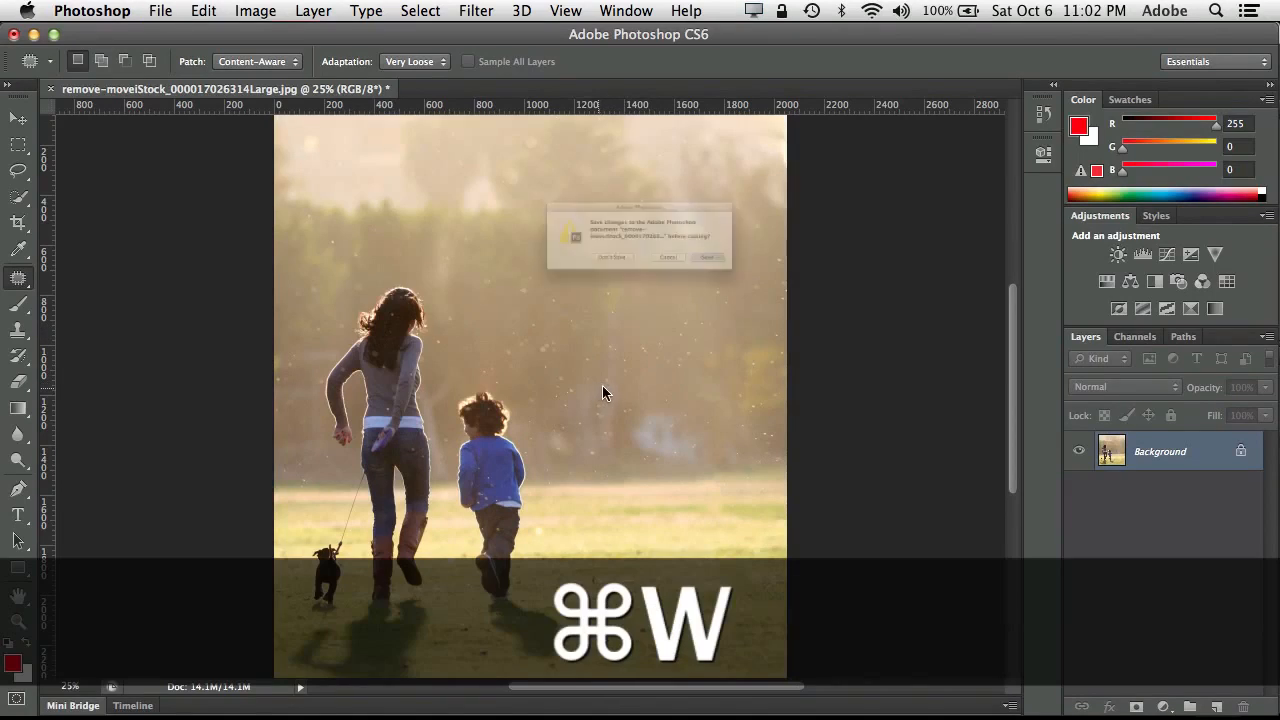
pyautogui.click(608, 289)
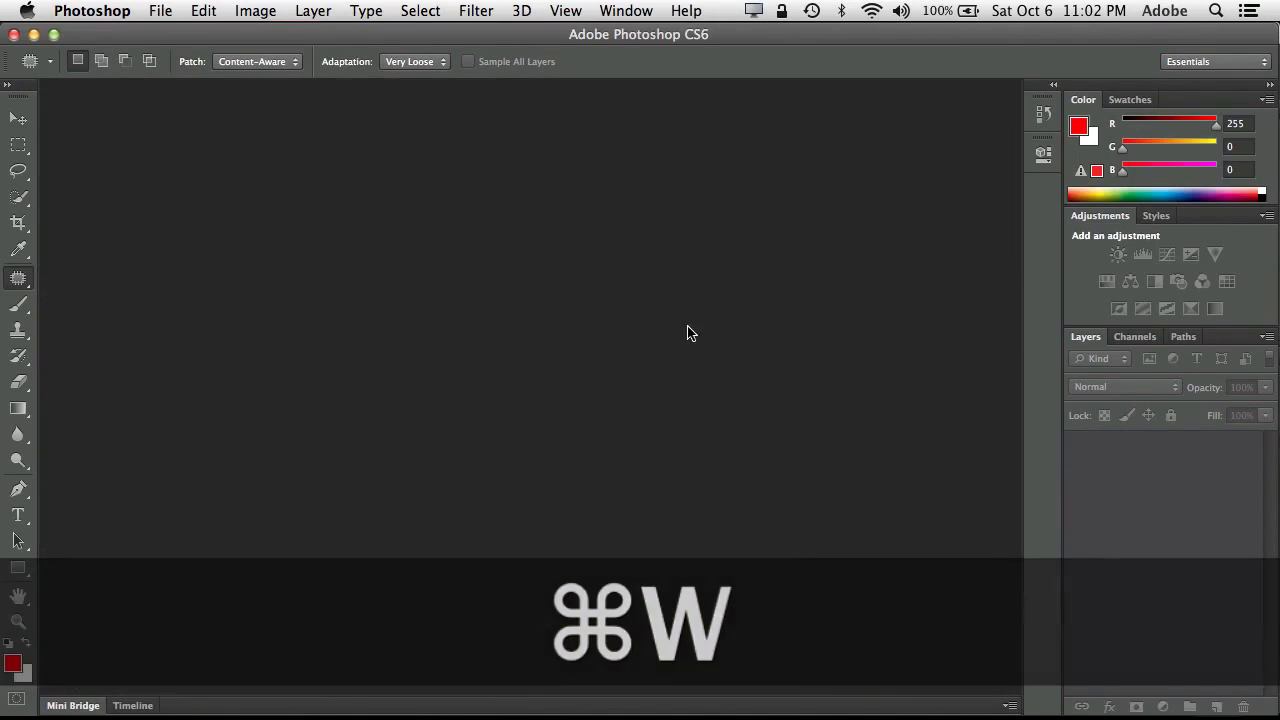
pyautogui.click(90, 705)
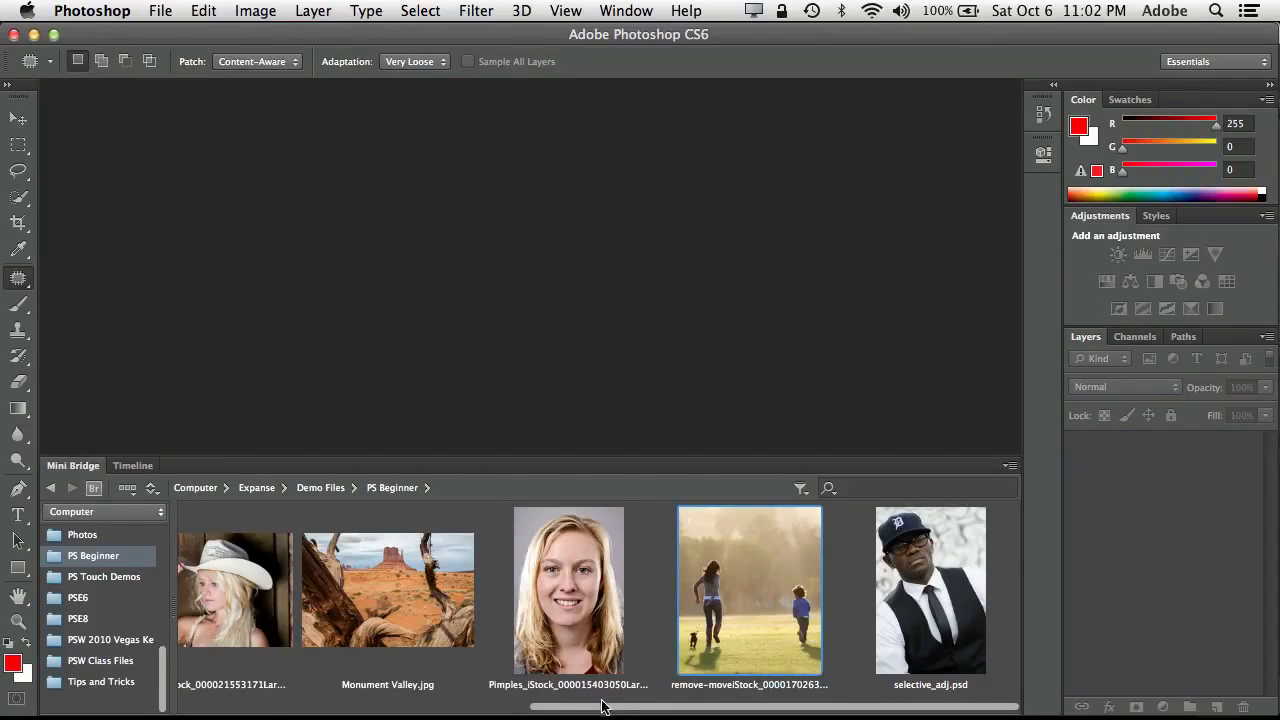
pyautogui.moveTo(605, 707); pyautogui.dragTo(489, 716)
pyautogui.moveTo(333, 717); pyautogui.dragTo(351, 718)
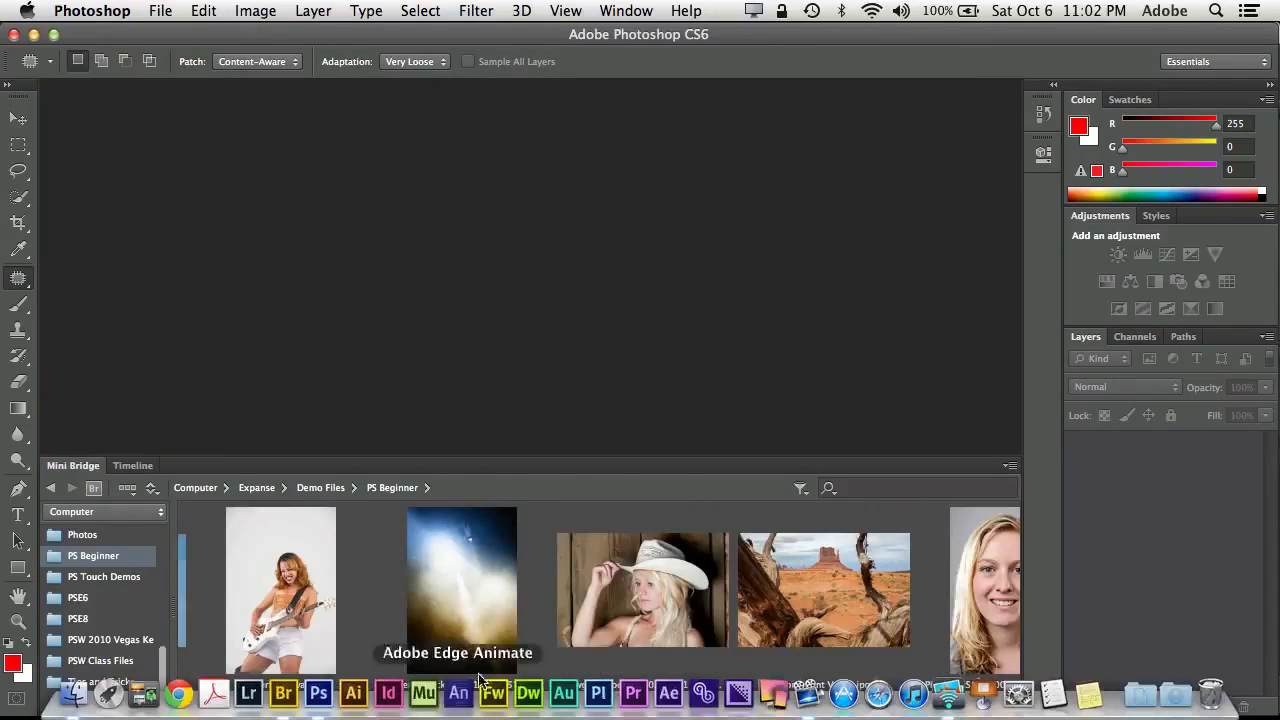
pyautogui.click(455, 578)
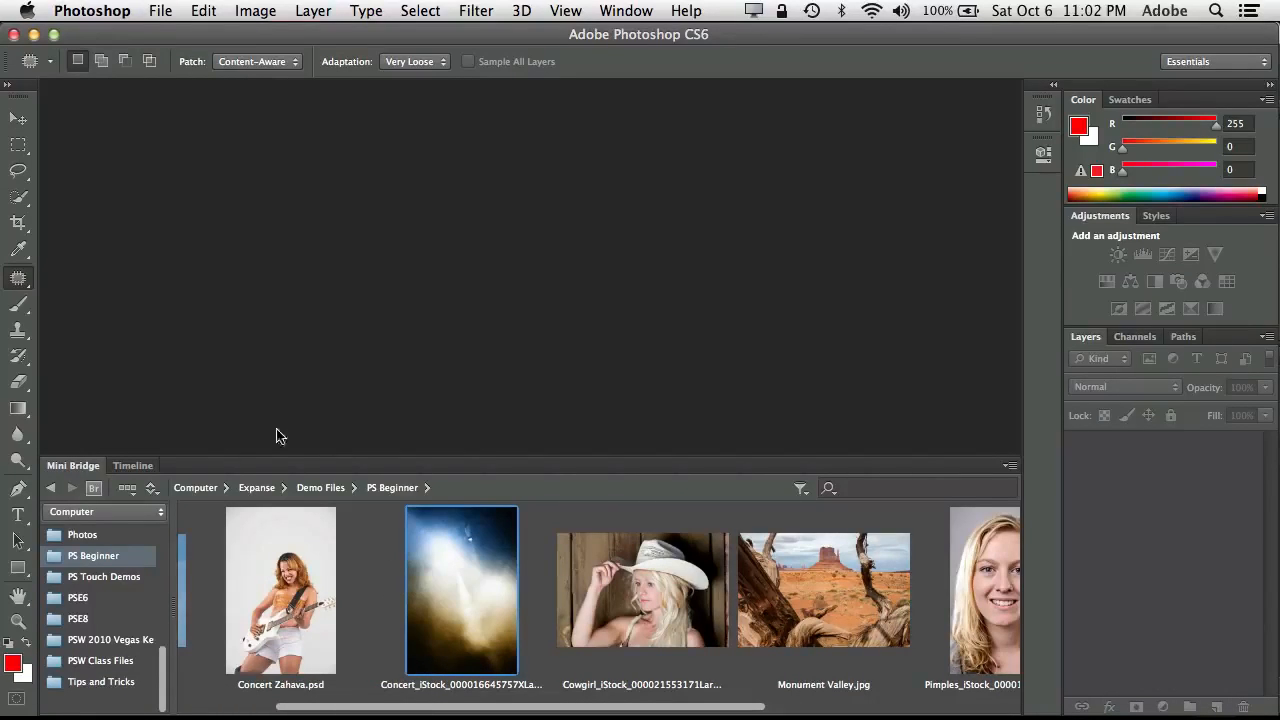
pyautogui.click(284, 569)
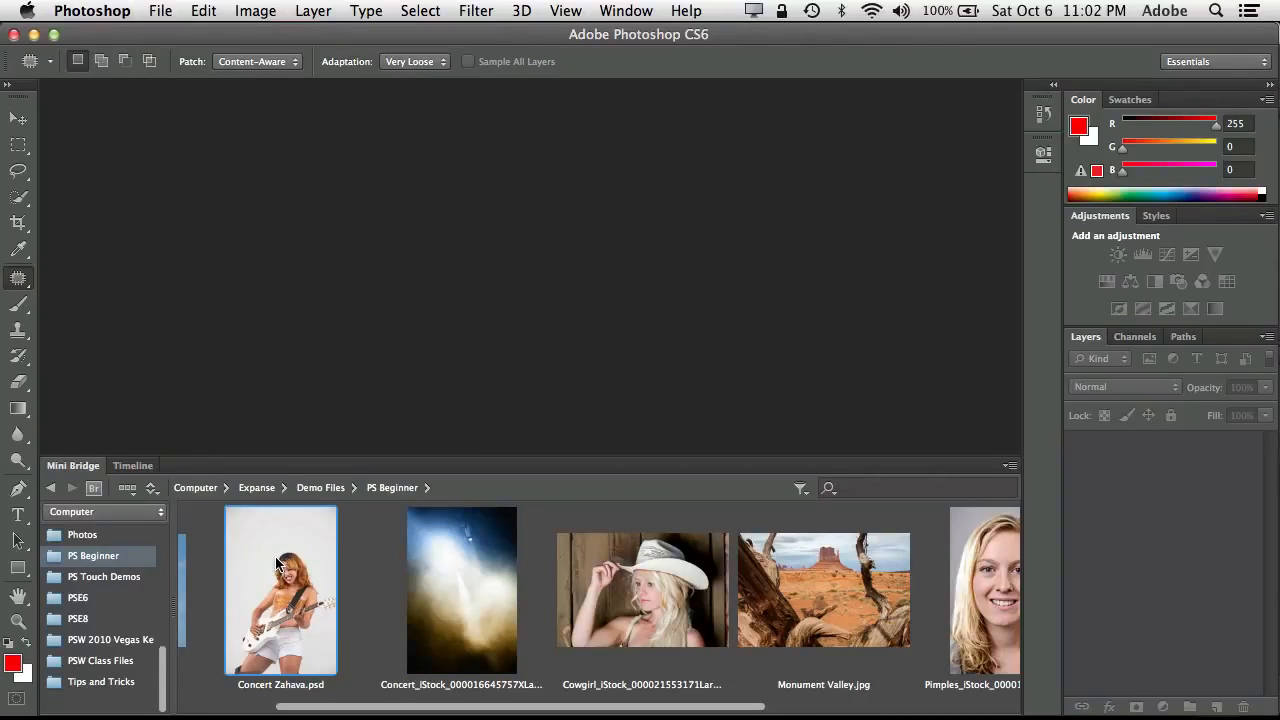
pyautogui.click(465, 564)
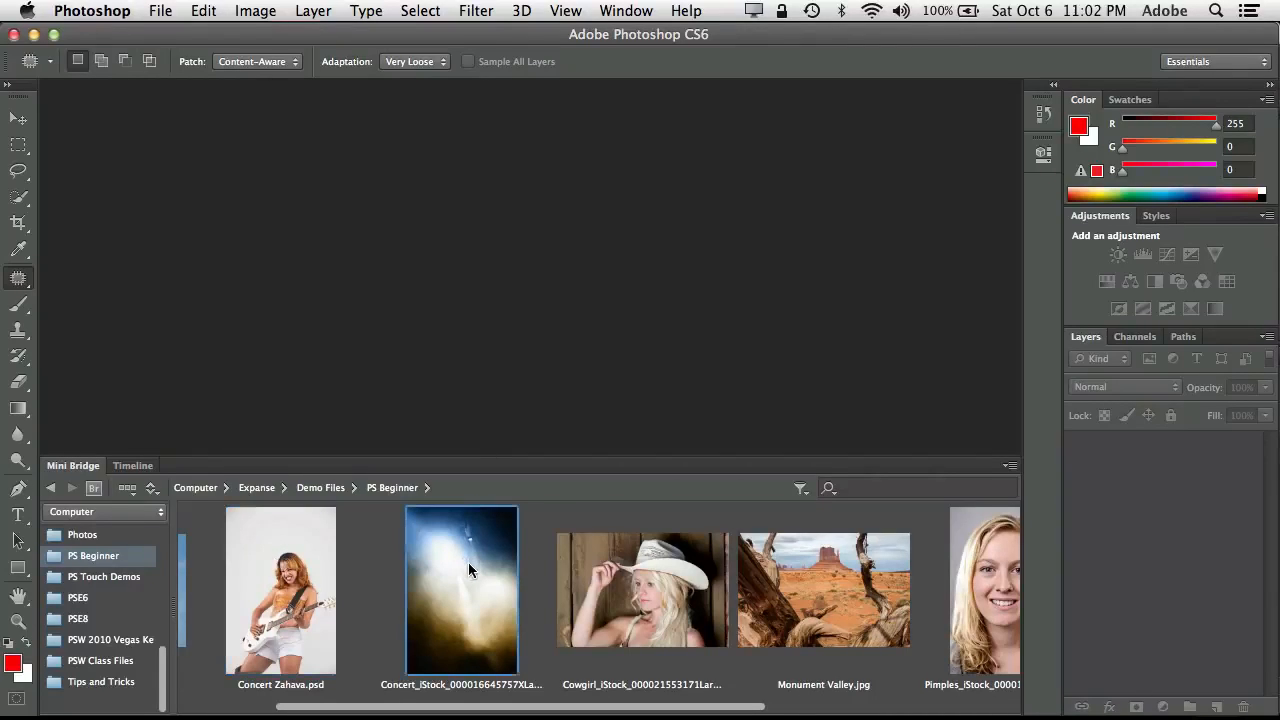
pyautogui.press('Return')
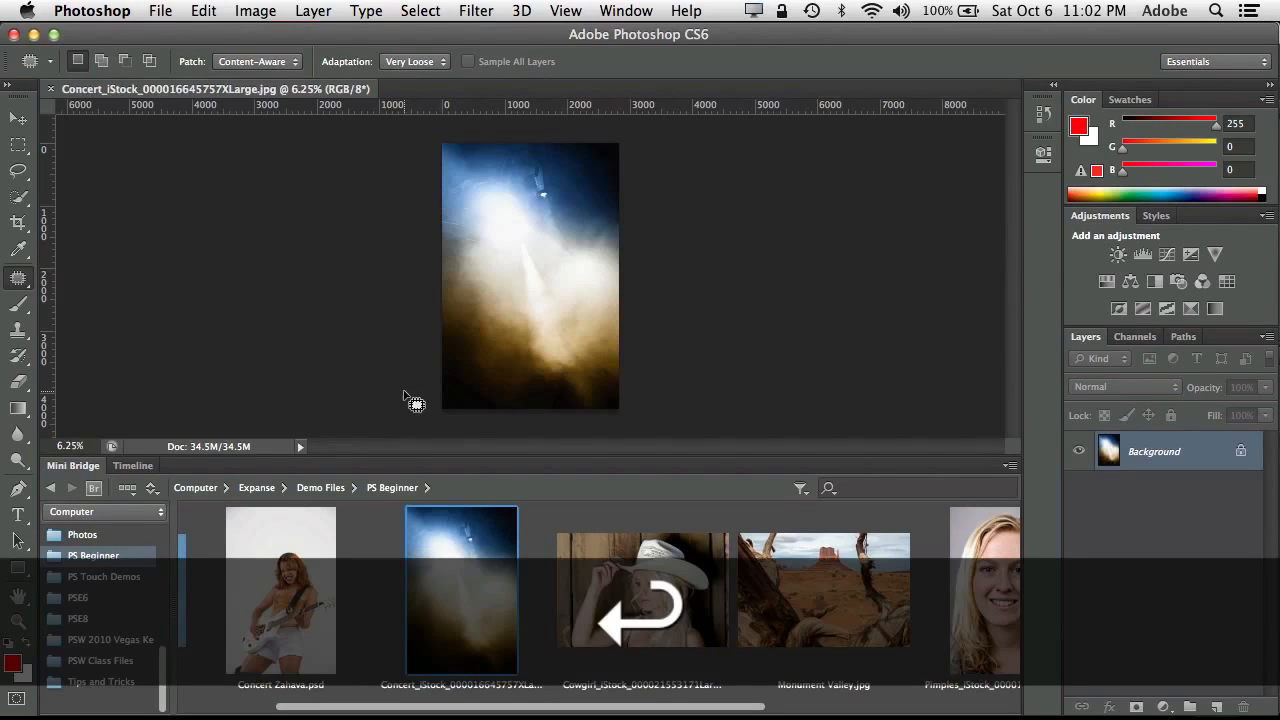
pyautogui.click(294, 590)
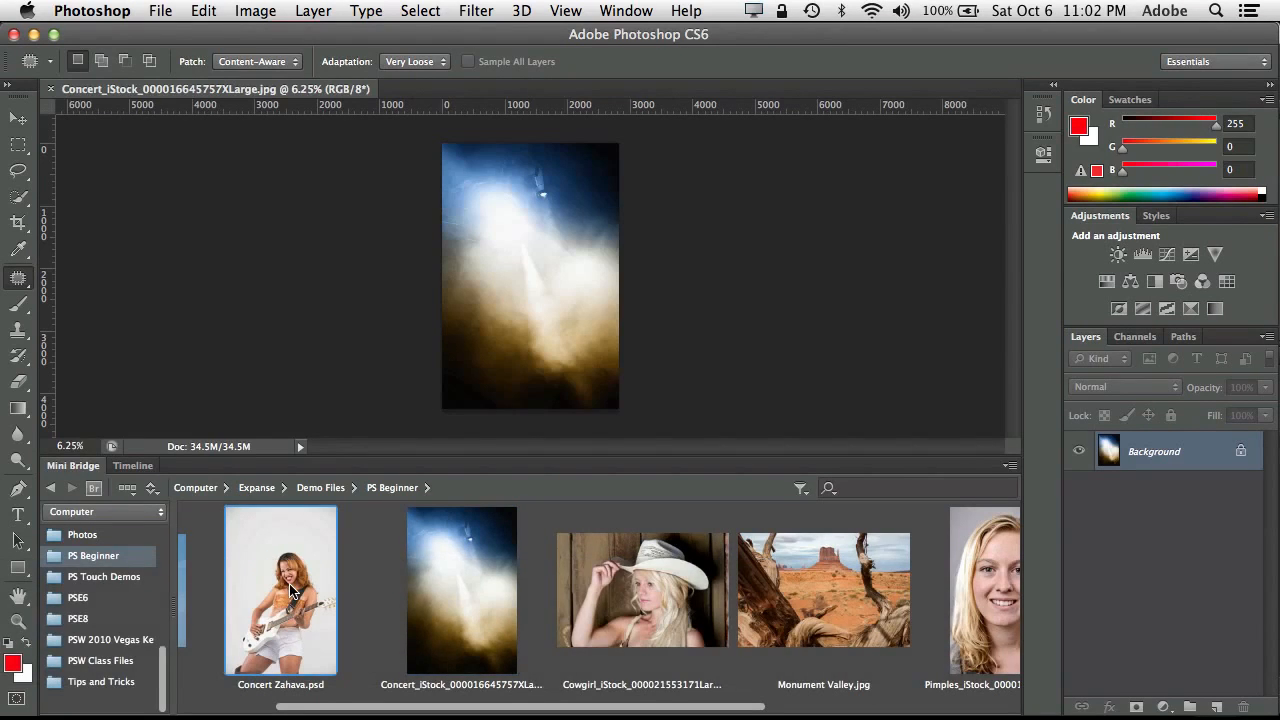
pyautogui.press('Return')
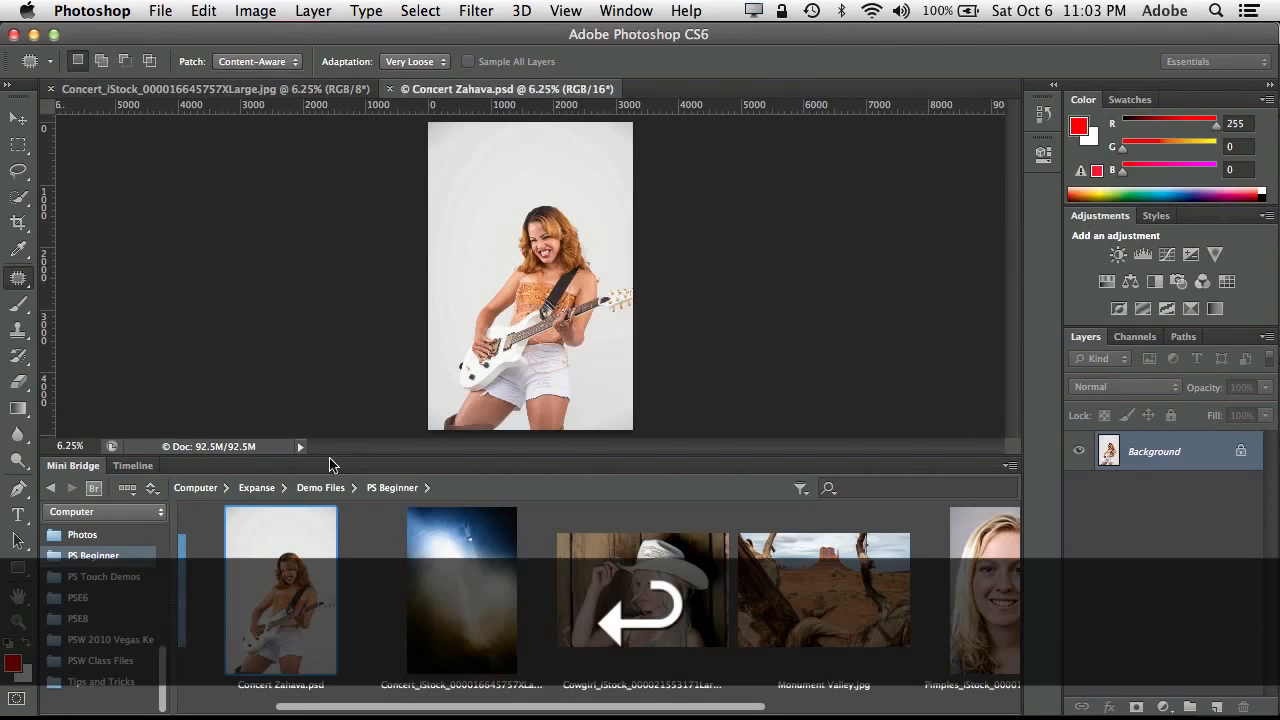
pyautogui.doubleClick(78, 470)
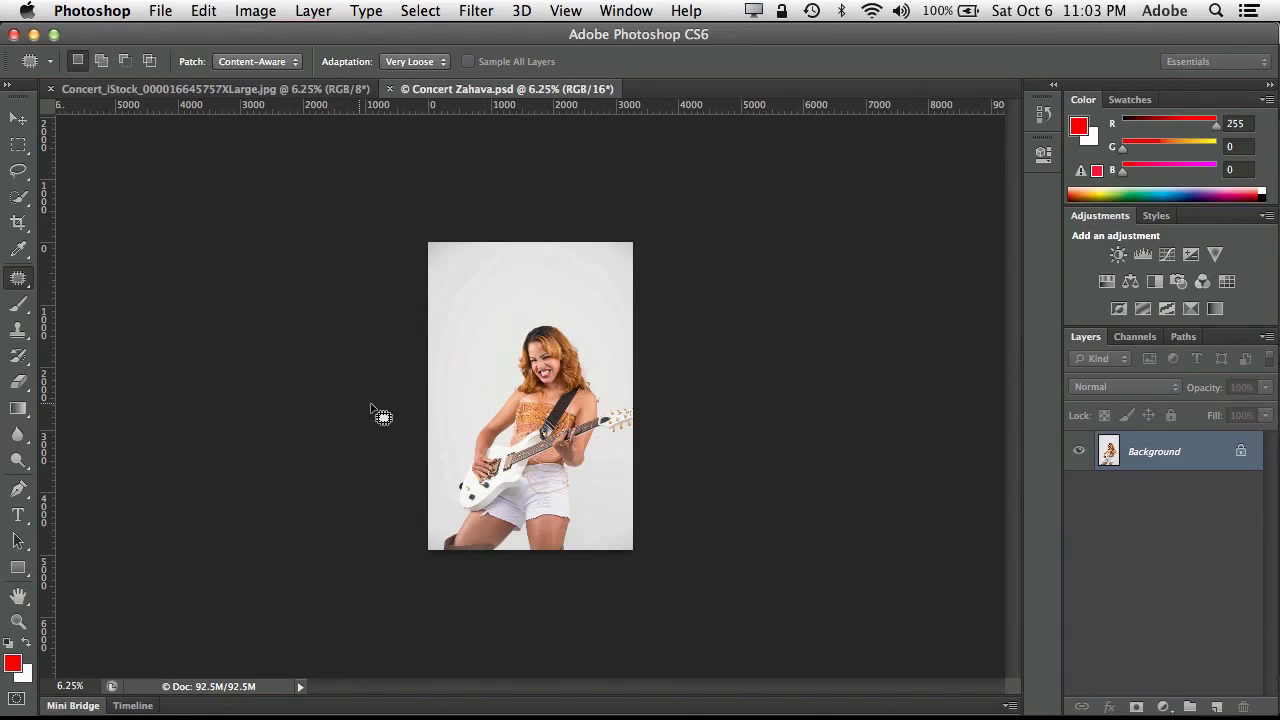
# - Compare the concert lights background with the guitarist photo, ending on the guitarist document
pyautogui.click(298, 92)
pyautogui.click(420, 94)
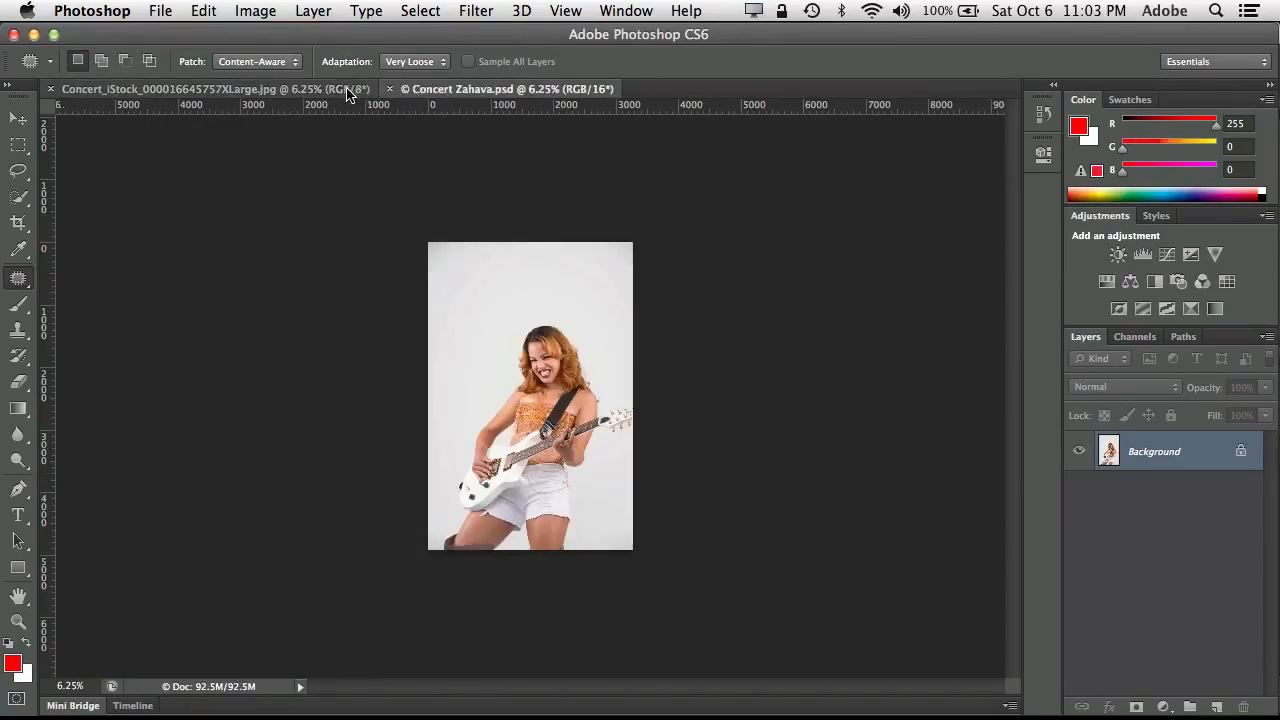
pyautogui.click(348, 94)
pyautogui.click(430, 94)
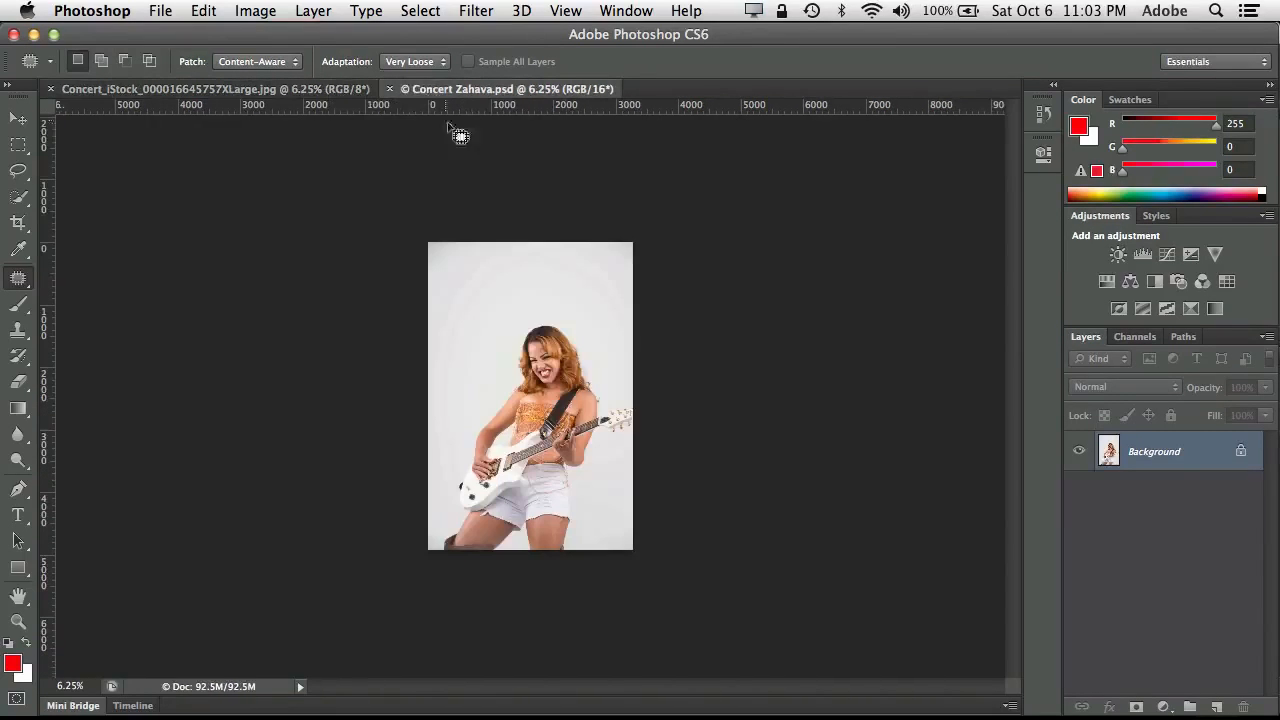
pyautogui.click(274, 96)
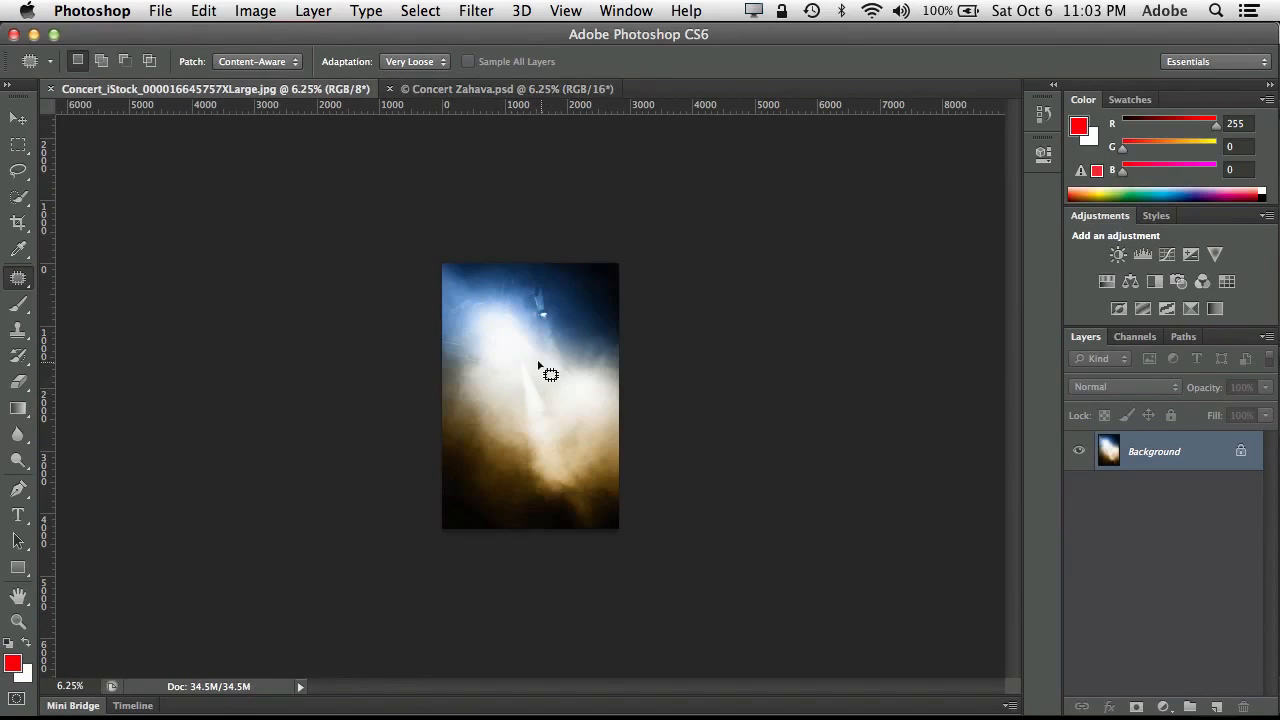
pyautogui.click(466, 92)
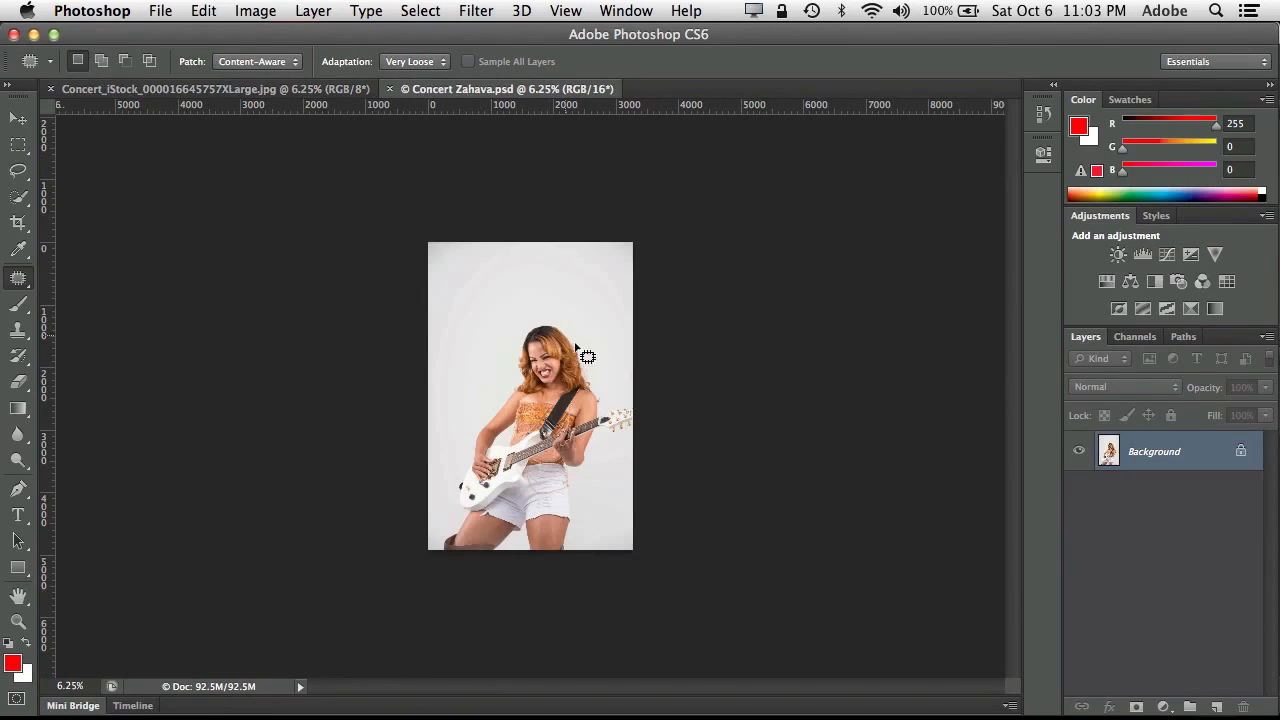
pyautogui.click(262, 89)
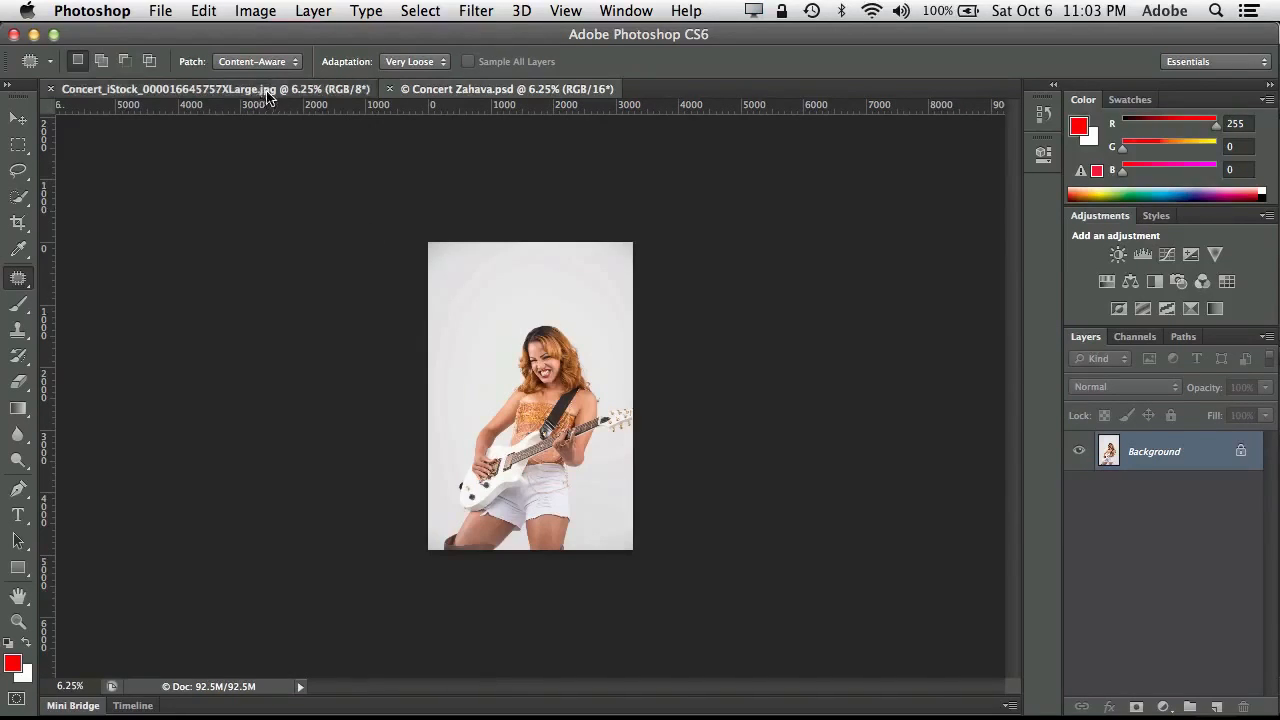
pyautogui.click(485, 89)
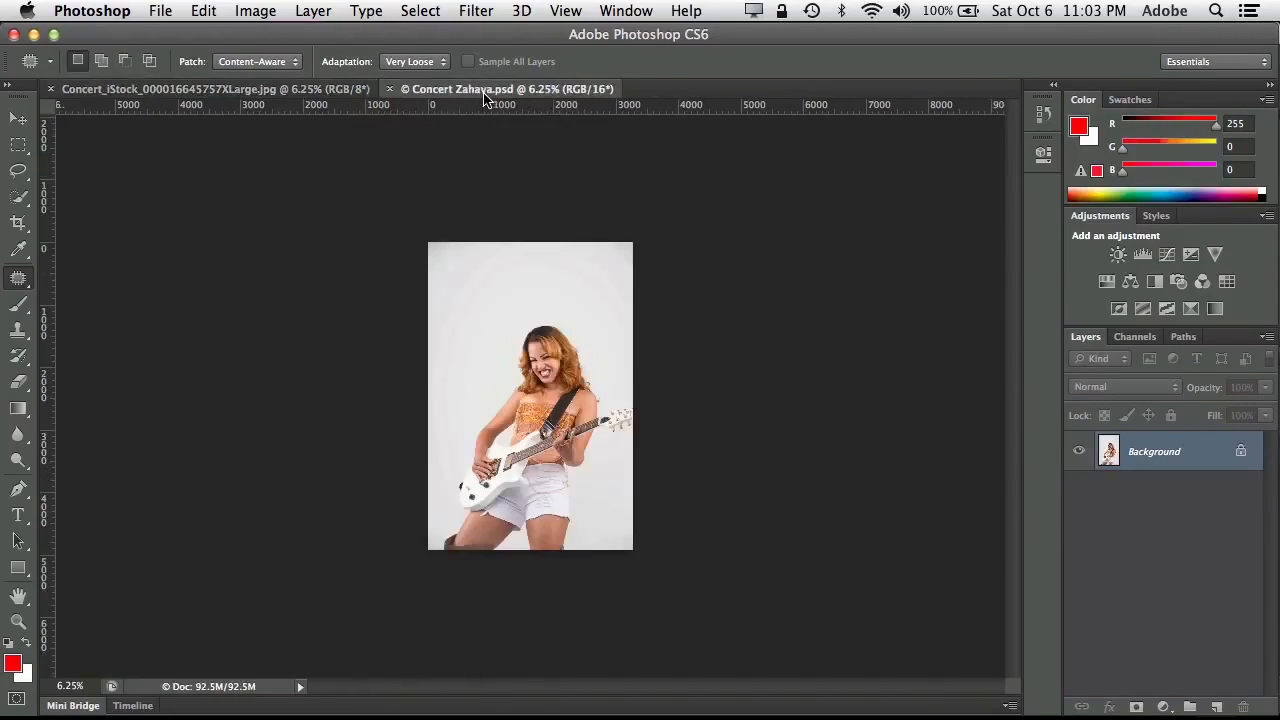
# - Copy the guitarist image into the concert background document with the Move tool, accepting the bit depth difference and color profile conversion
pyautogui.click(19, 120)
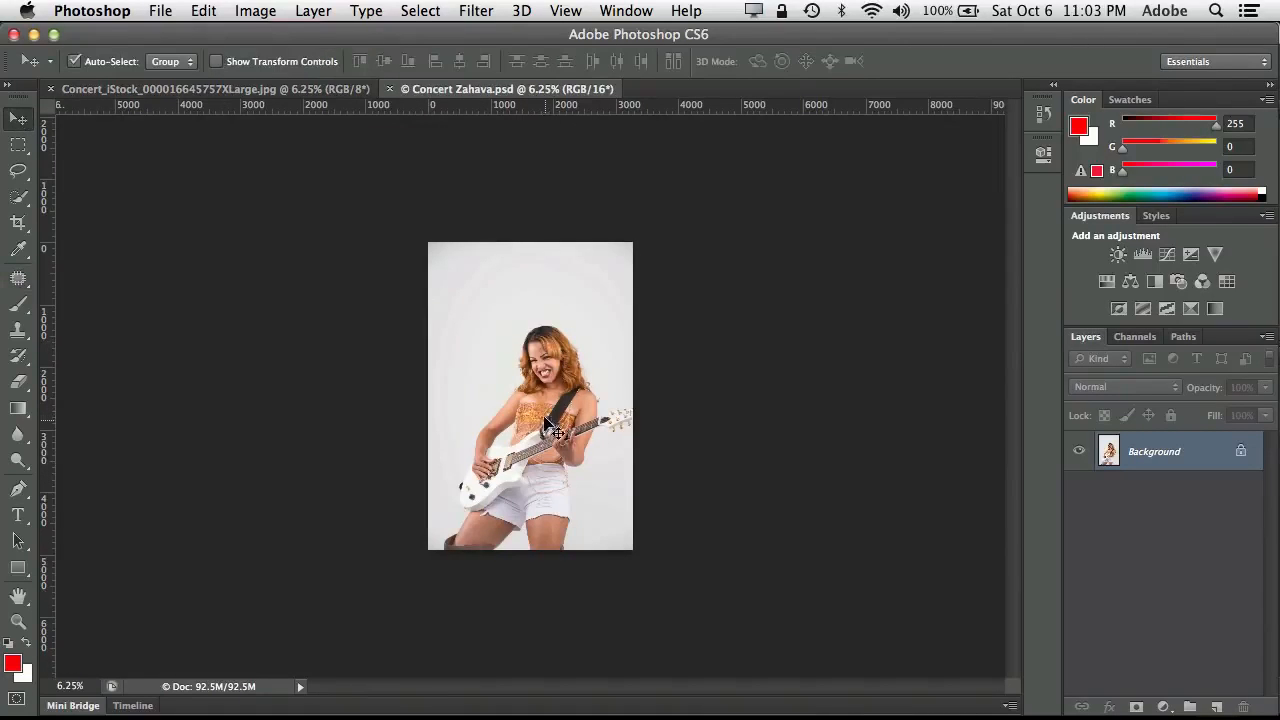
pyautogui.moveTo(545, 425); pyautogui.dragTo(262, 92)
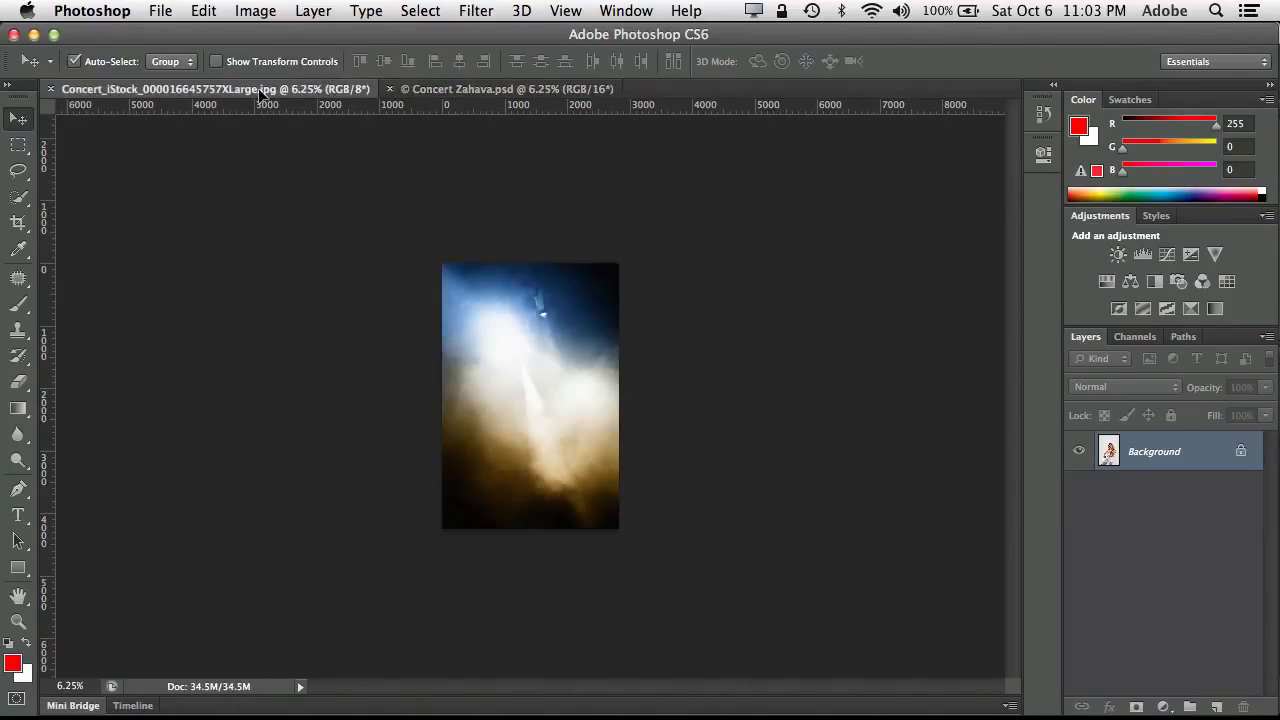
pyautogui.moveTo(262, 92); pyautogui.dragTo(453, 293)
pyautogui.moveTo(533, 383); pyautogui.dragTo(534, 372)
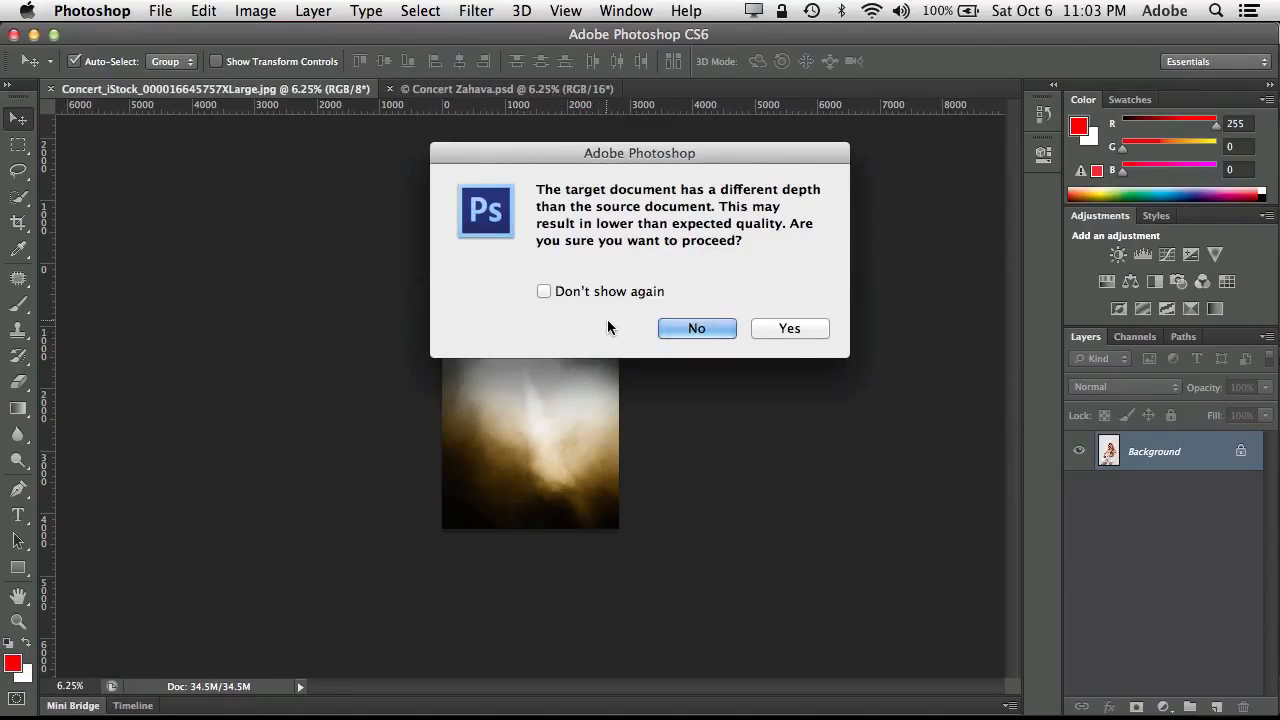
pyautogui.click(790, 333)
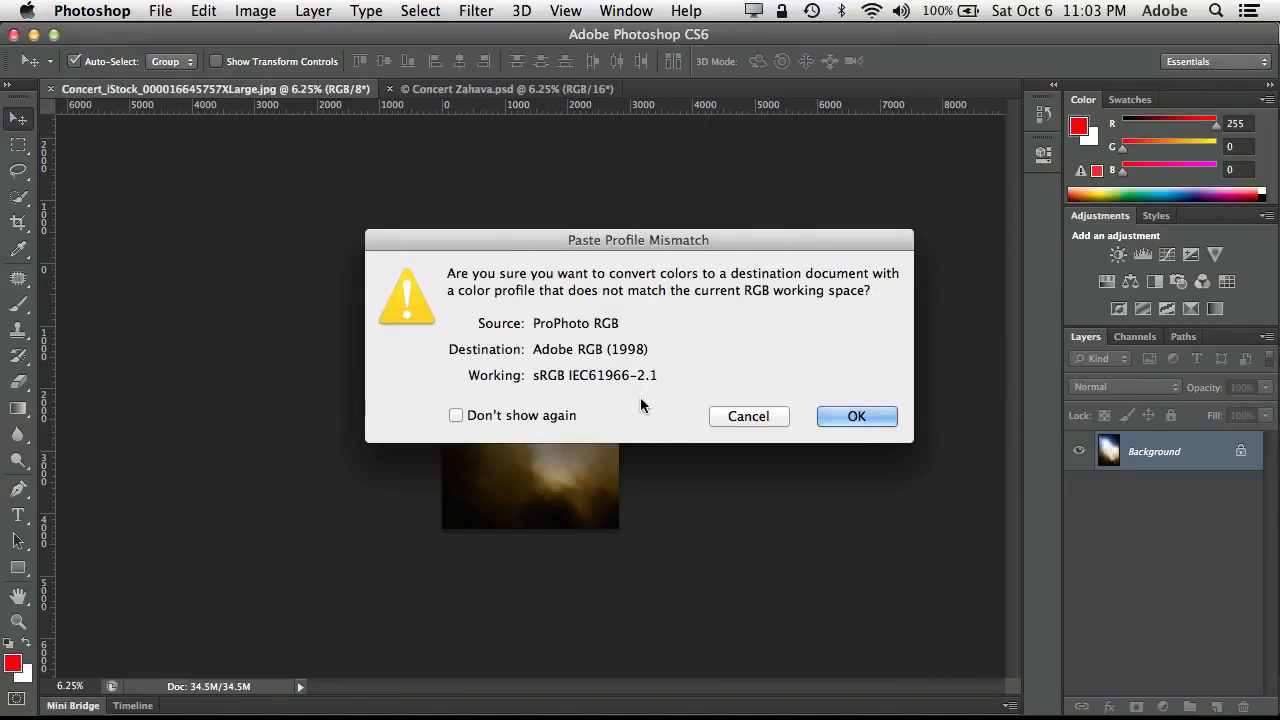
pyautogui.click(856, 418)
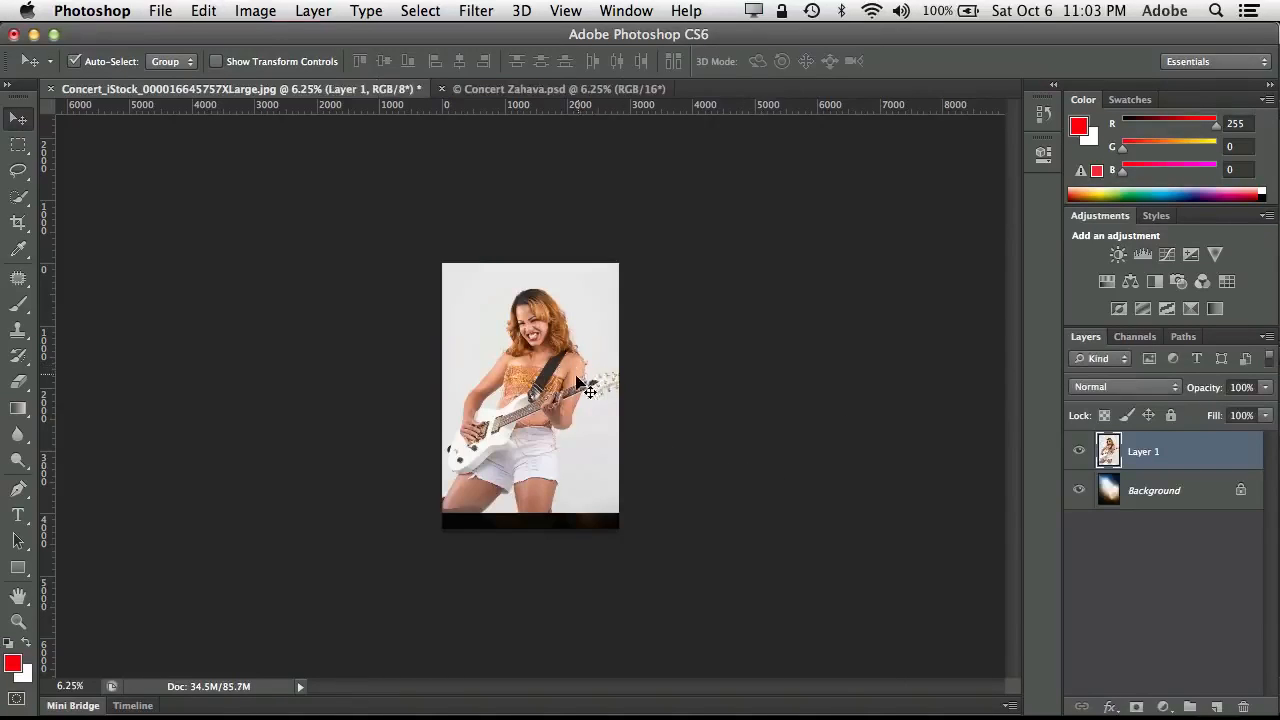
# - Move the guitarist layer down so it covers the concert background to its lower edge
pyautogui.moveTo(592, 384); pyautogui.dragTo(585, 402)
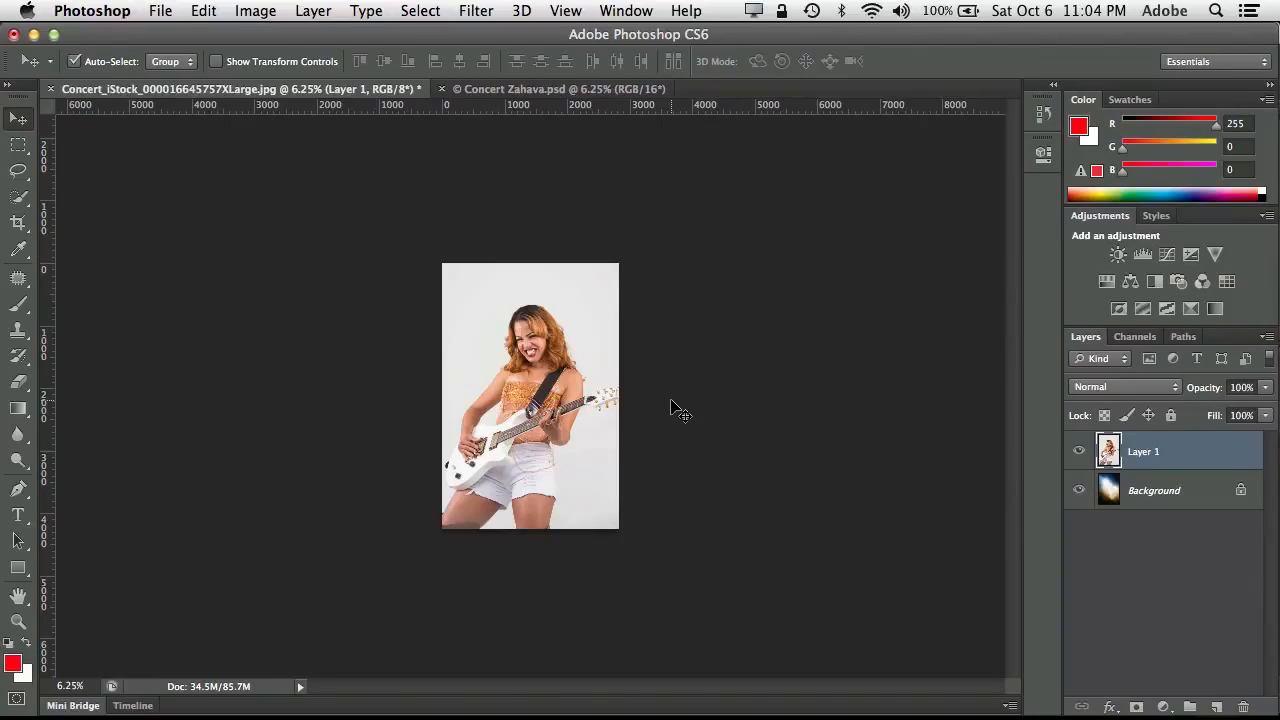
pyautogui.click(19, 465)
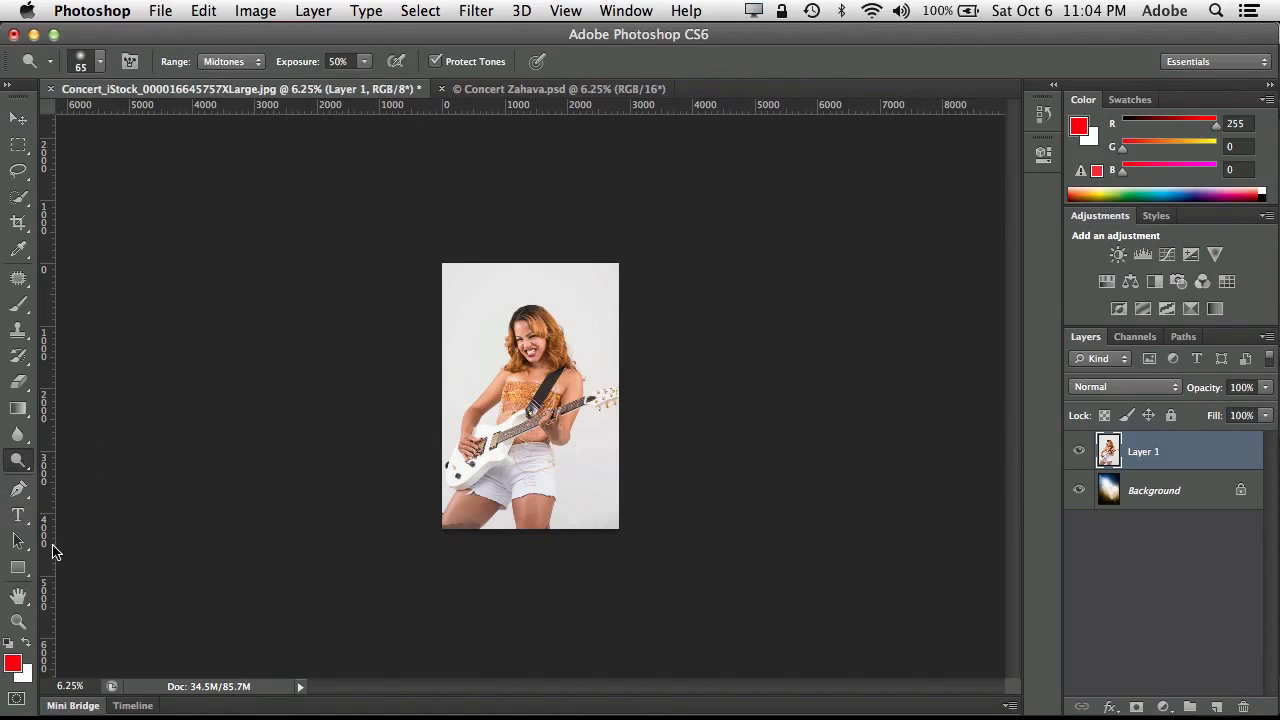
pyautogui.click(18, 621)
pyautogui.moveTo(522, 362); pyautogui.dragTo(598, 410)
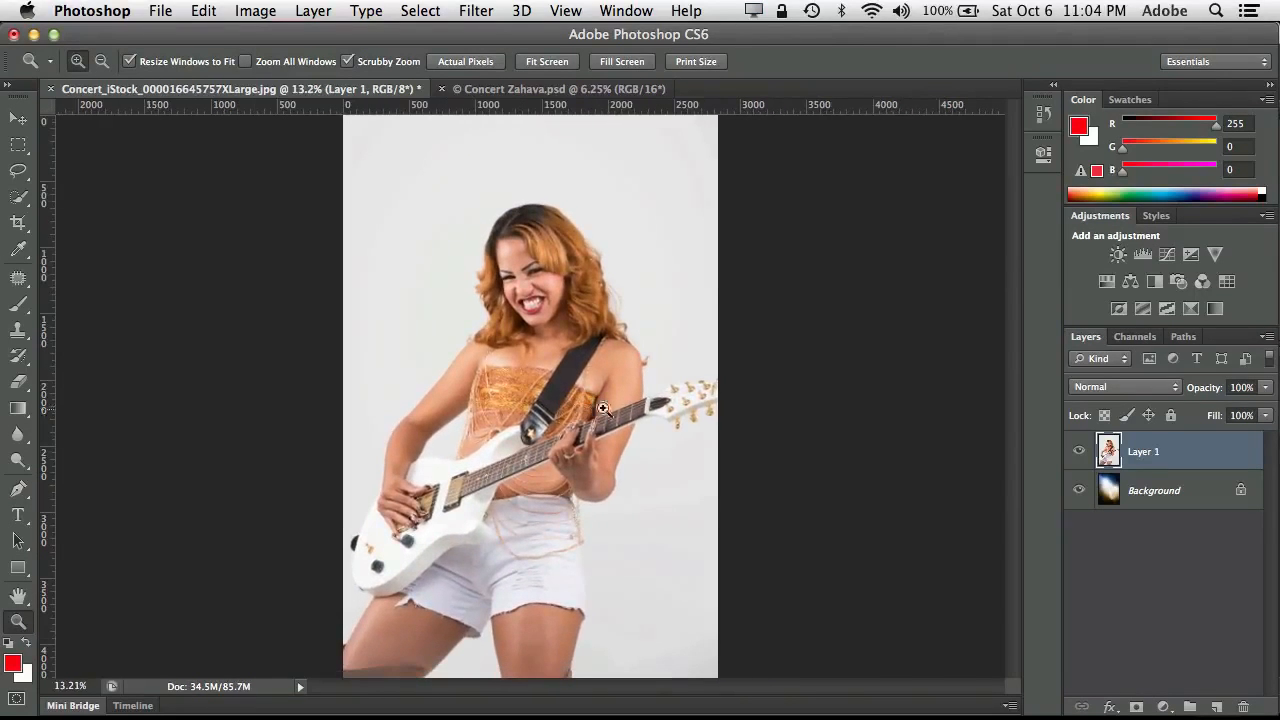
# - Hide and show Layer 1 to compare the guitarist photo with the concert background beneath it
pyautogui.click(1079, 451)
pyautogui.click(1079, 451)
pyautogui.click(1079, 451)
pyautogui.click(1079, 453)
# - Convert the locked Background into a regular layer by discarding its lock, and make Layer 1 active
pyautogui.moveTo(1164, 503); pyautogui.dragTo(1157, 440)
pyautogui.moveTo(1171, 500); pyautogui.dragTo(1154, 452)
pyautogui.moveTo(1241, 493); pyautogui.dragTo(1244, 706)
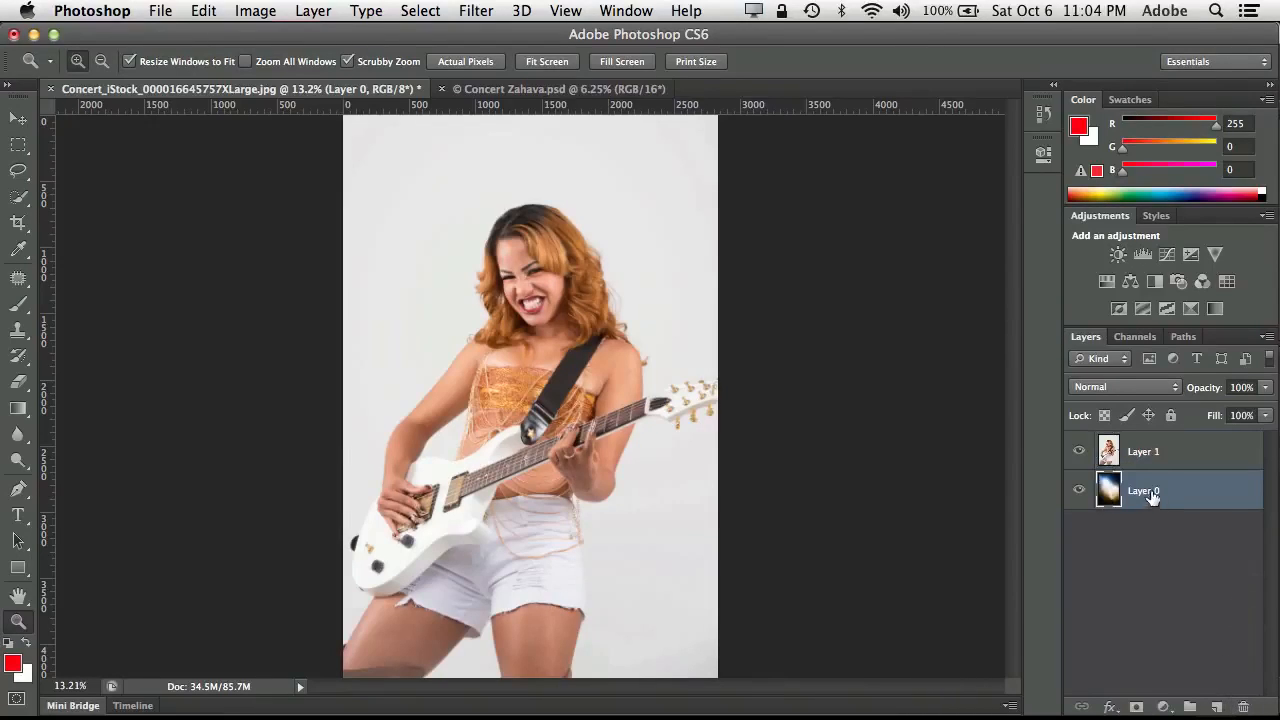
pyautogui.moveTo(1152, 497)
pyautogui.mouseDown()
pyautogui.moveTo(1146, 452)
pyautogui.moveTo(1135, 514)
pyautogui.mouseUp()
pyautogui.click(1140, 456)
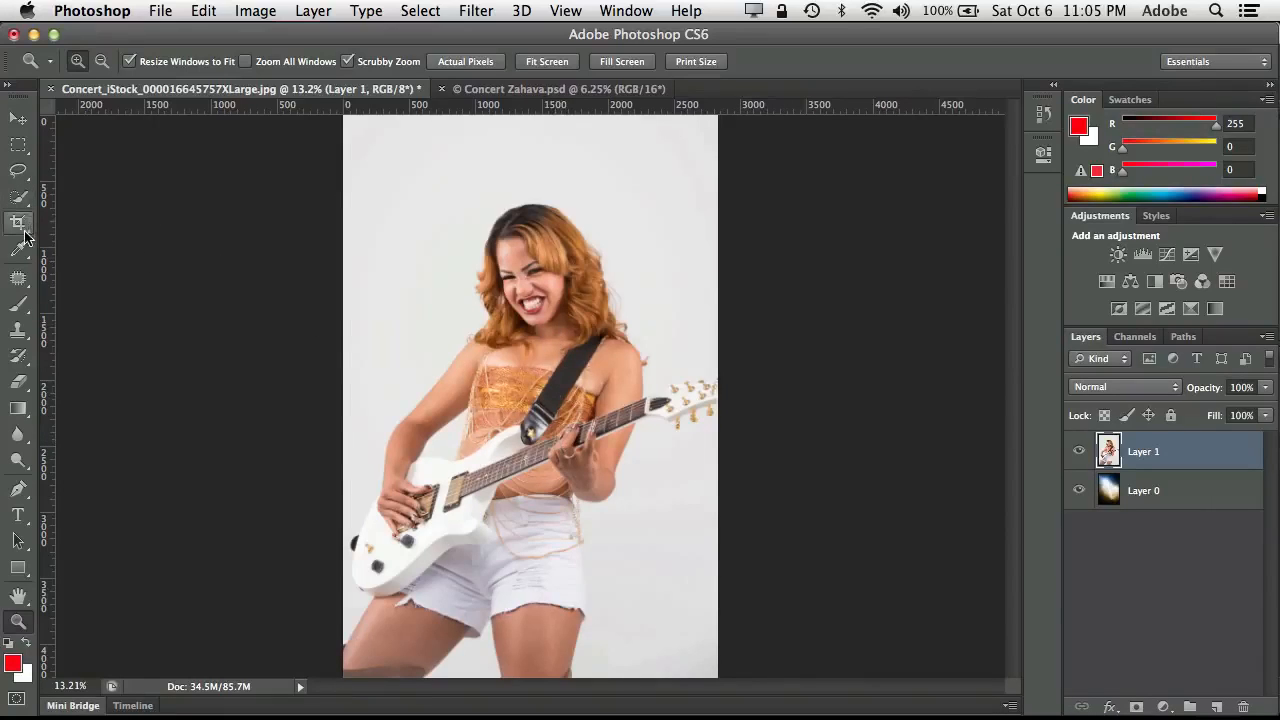
# - Select the woman and her guitar, including the headstock, on Layer 1 with the Quick Selection tool
pyautogui.click(19, 198)
pyautogui.moveTo(536, 339)
pyautogui.mouseDown()
pyautogui.moveTo(550, 289)
pyautogui.moveTo(526, 235)
pyautogui.moveTo(514, 240)
pyautogui.moveTo(562, 250)
pyautogui.moveTo(586, 287)
pyautogui.moveTo(598, 350)
pyautogui.moveTo(597, 394)
pyautogui.moveTo(528, 503)
pyautogui.moveTo(541, 660)
pyautogui.moveTo(512, 611)
pyautogui.moveTo(430, 603)
pyautogui.moveTo(393, 642)
pyautogui.moveTo(483, 487)
pyautogui.moveTo(493, 393)
pyautogui.moveTo(515, 349)
pyautogui.moveTo(481, 353)
pyautogui.moveTo(425, 416)
pyautogui.moveTo(374, 554)
pyautogui.moveTo(603, 430)
pyautogui.moveTo(558, 528)
pyautogui.moveTo(563, 606)
pyautogui.mouseUp()
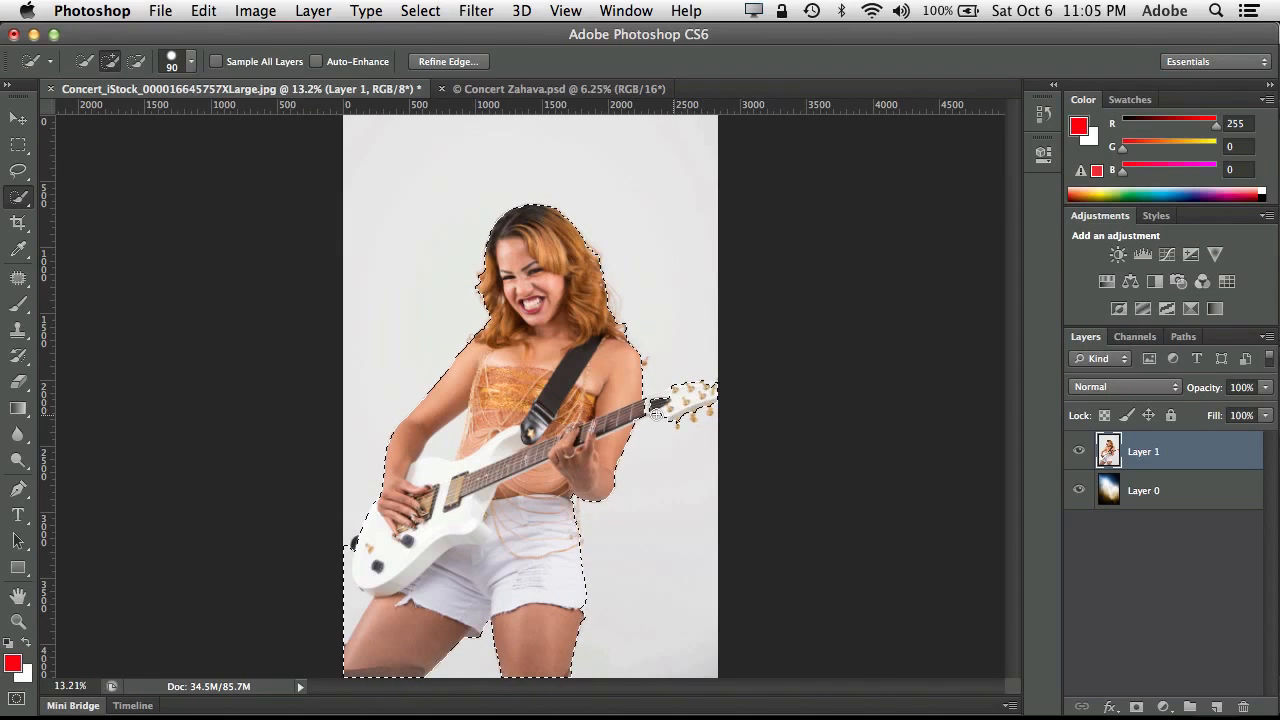
pyautogui.moveTo(656, 413); pyautogui.dragTo(667, 415)
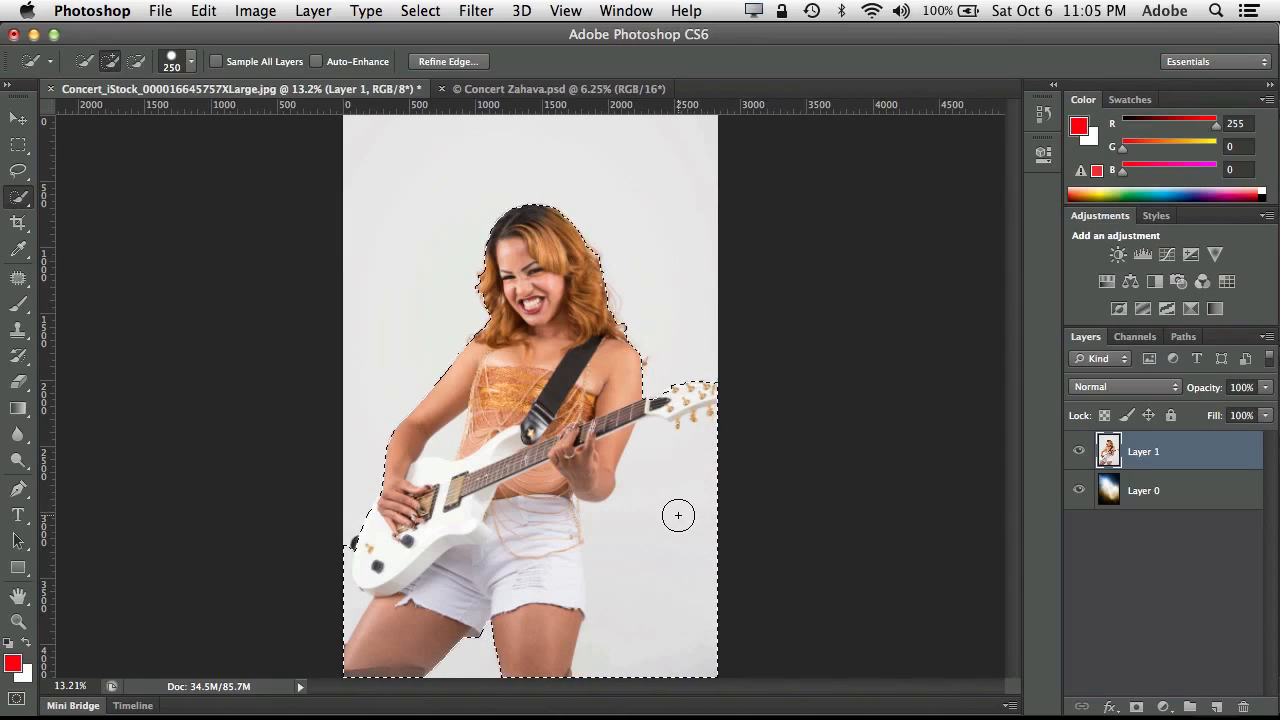
# - Subtract the background beside the legs, around the guitar body and inside the bent arm from the selection, reducing the brush to 100
pyautogui.press('alt')
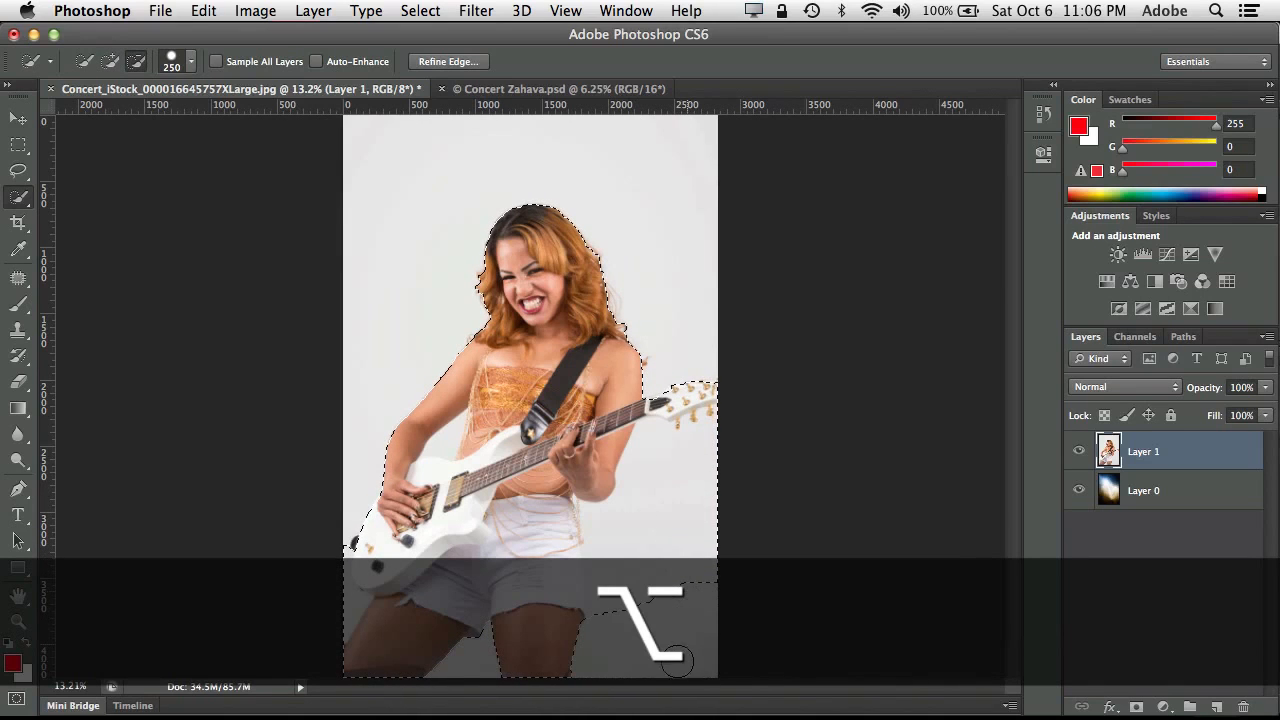
pyautogui.moveTo(677, 662)
pyautogui.mouseDown()
pyautogui.moveTo(680, 498)
pyautogui.moveTo(674, 611)
pyautogui.mouseUp()
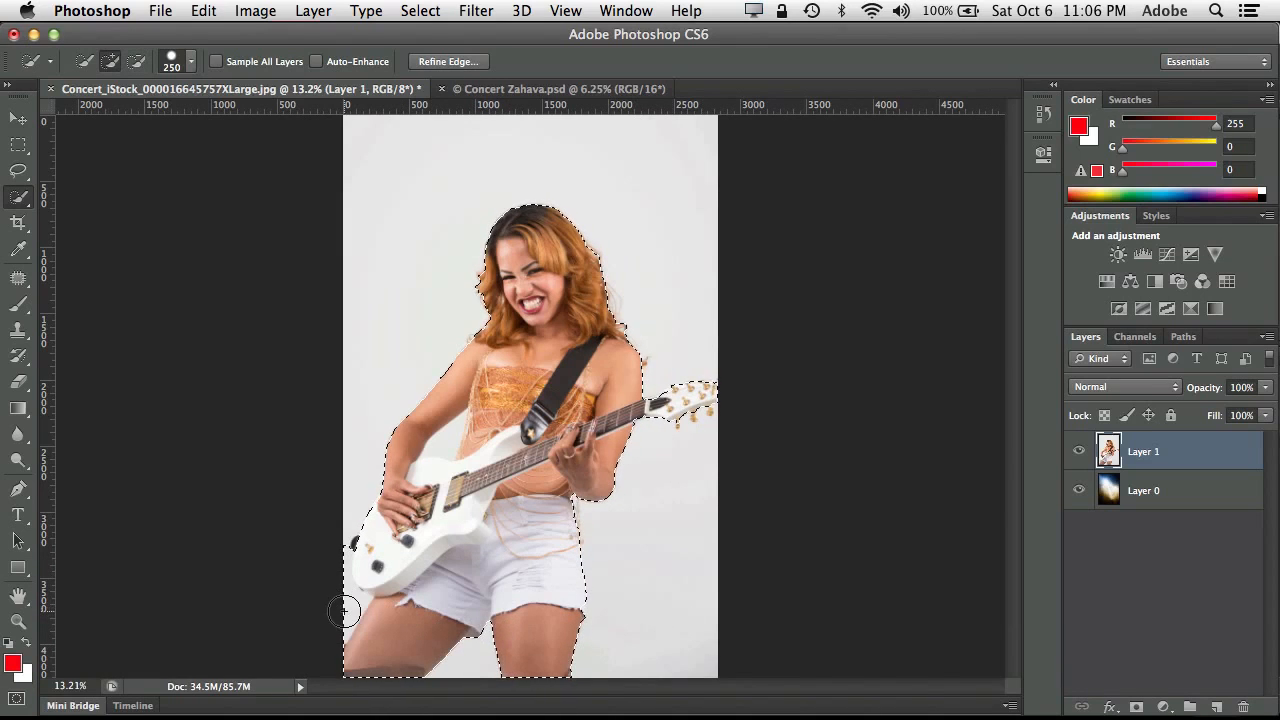
pyautogui.press('[')
pyautogui.press('alt')
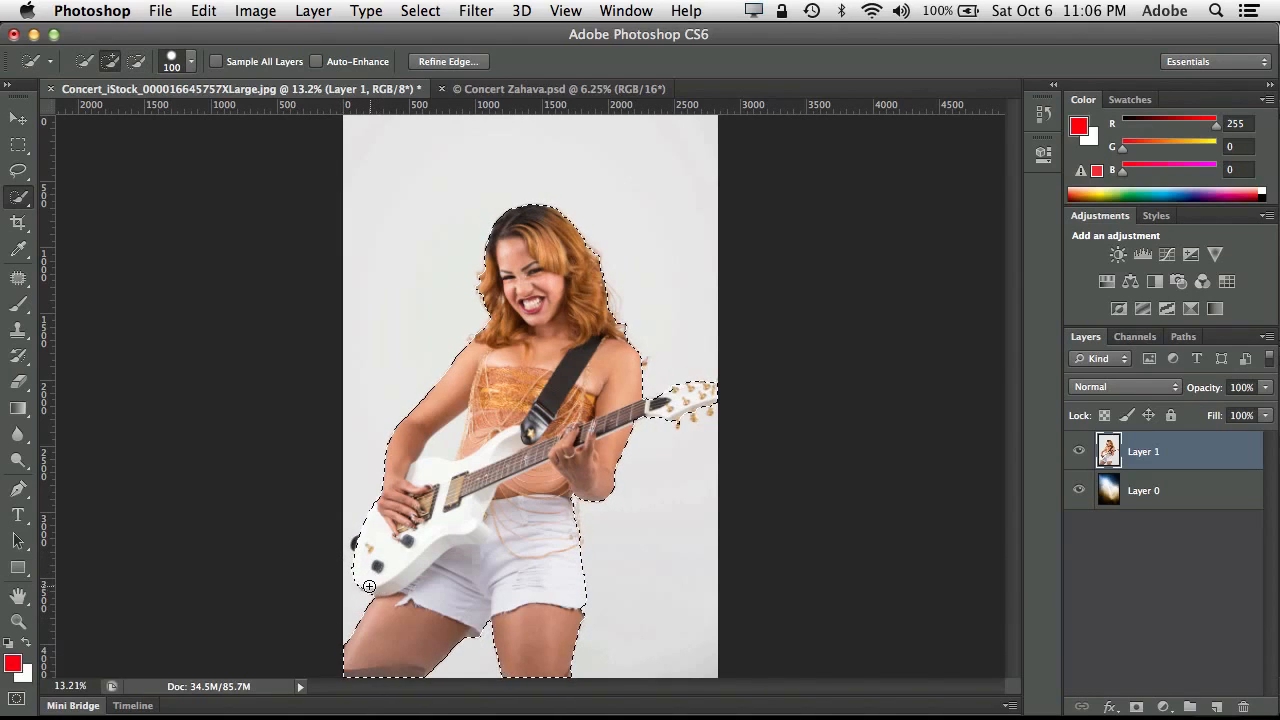
pyautogui.press('alt')
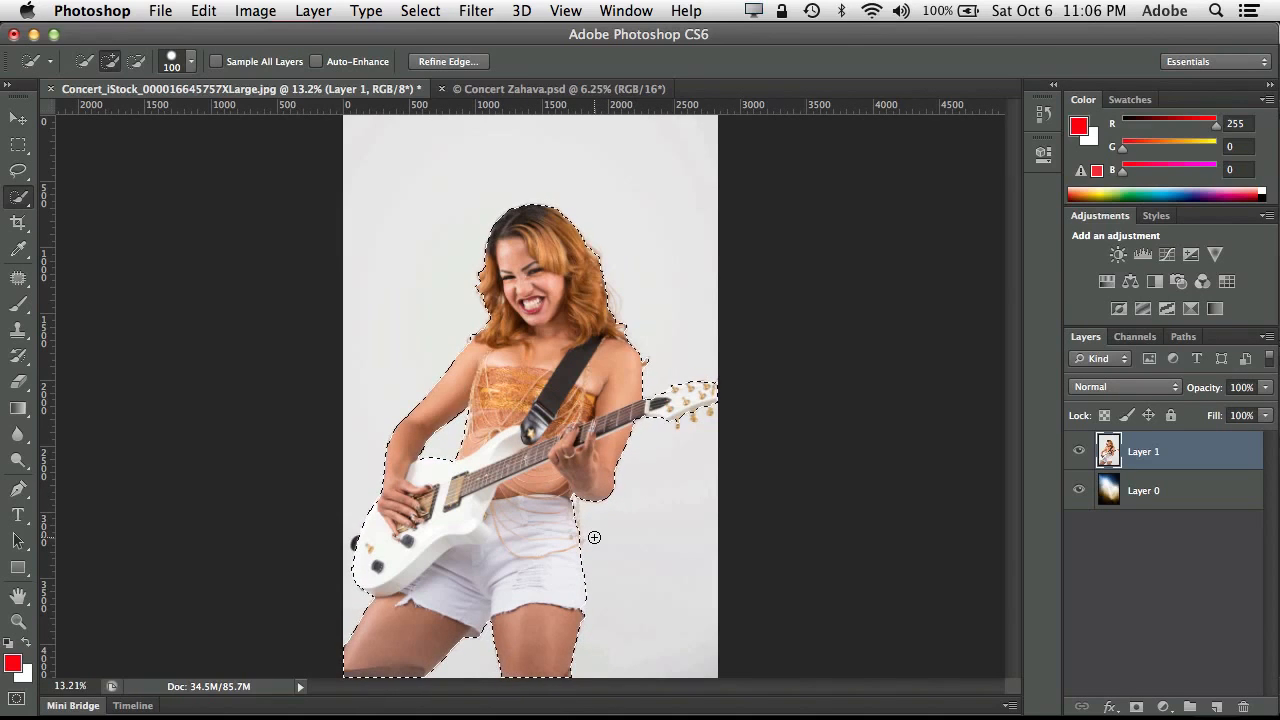
# - Start Refine Edge with the On Layers view and enable Smart Radius with a radius of 9.5 px
pyautogui.click(450, 61)
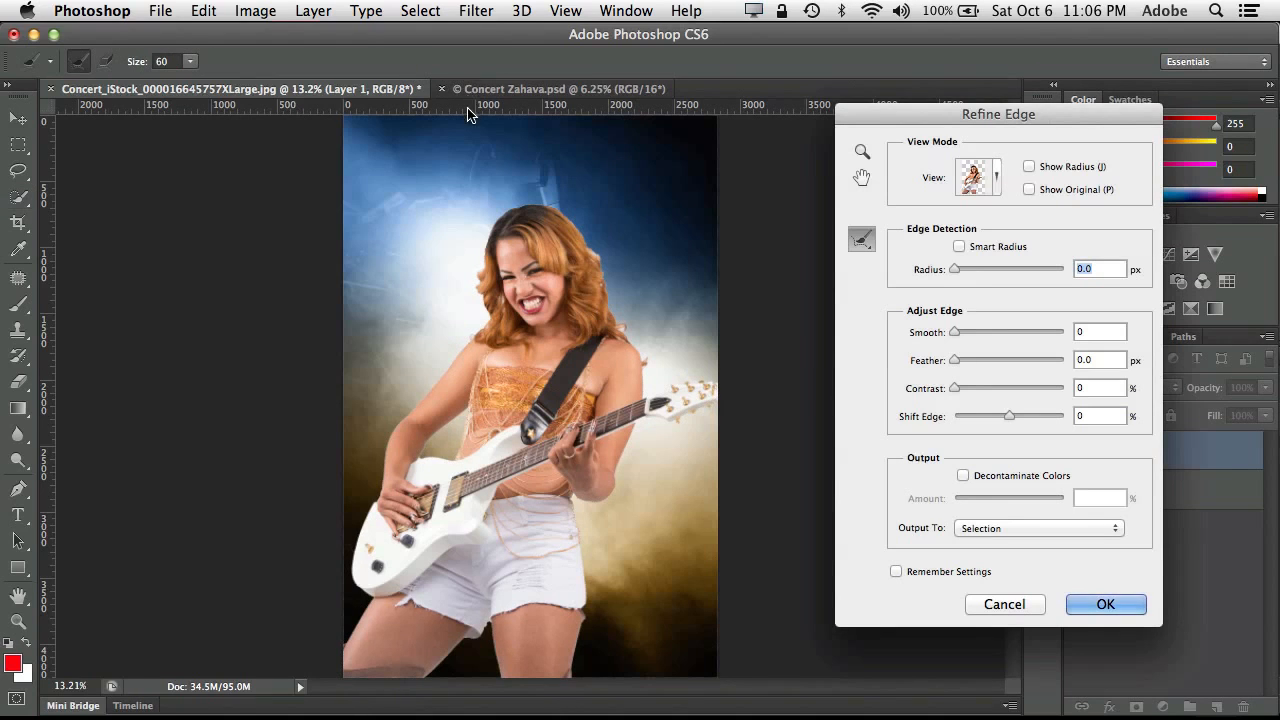
pyautogui.click(994, 180)
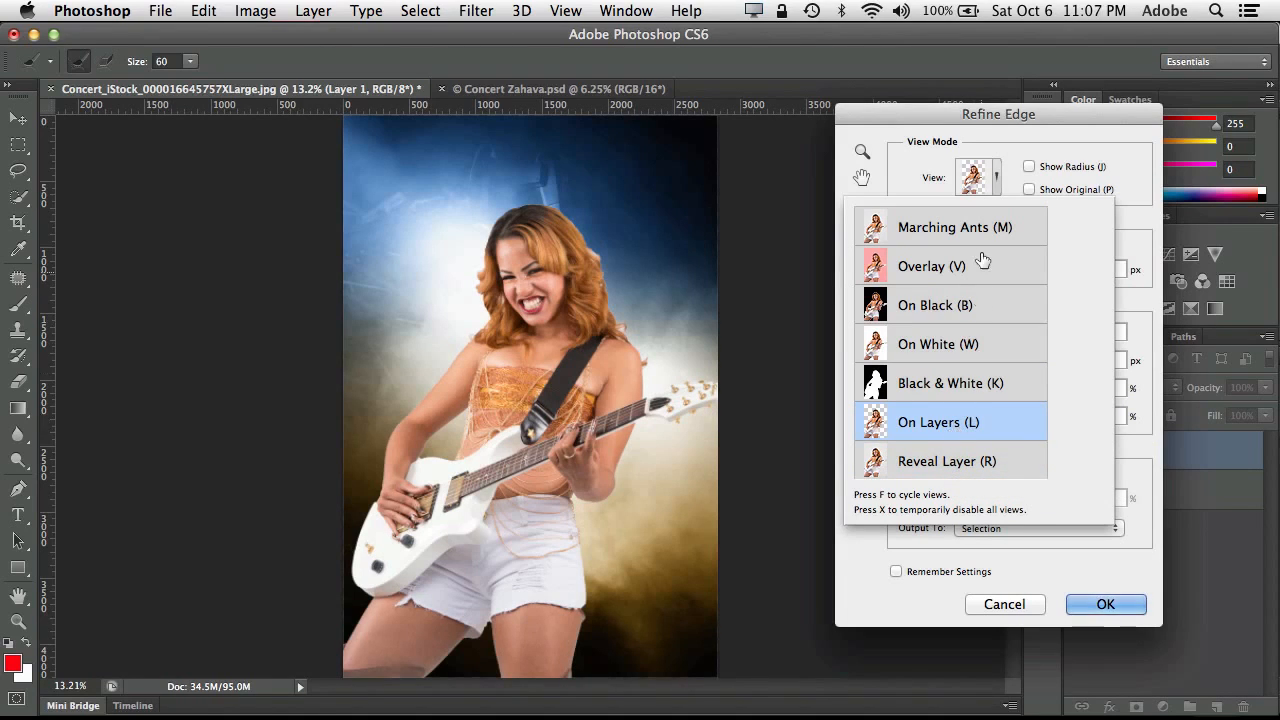
pyautogui.click(1007, 140)
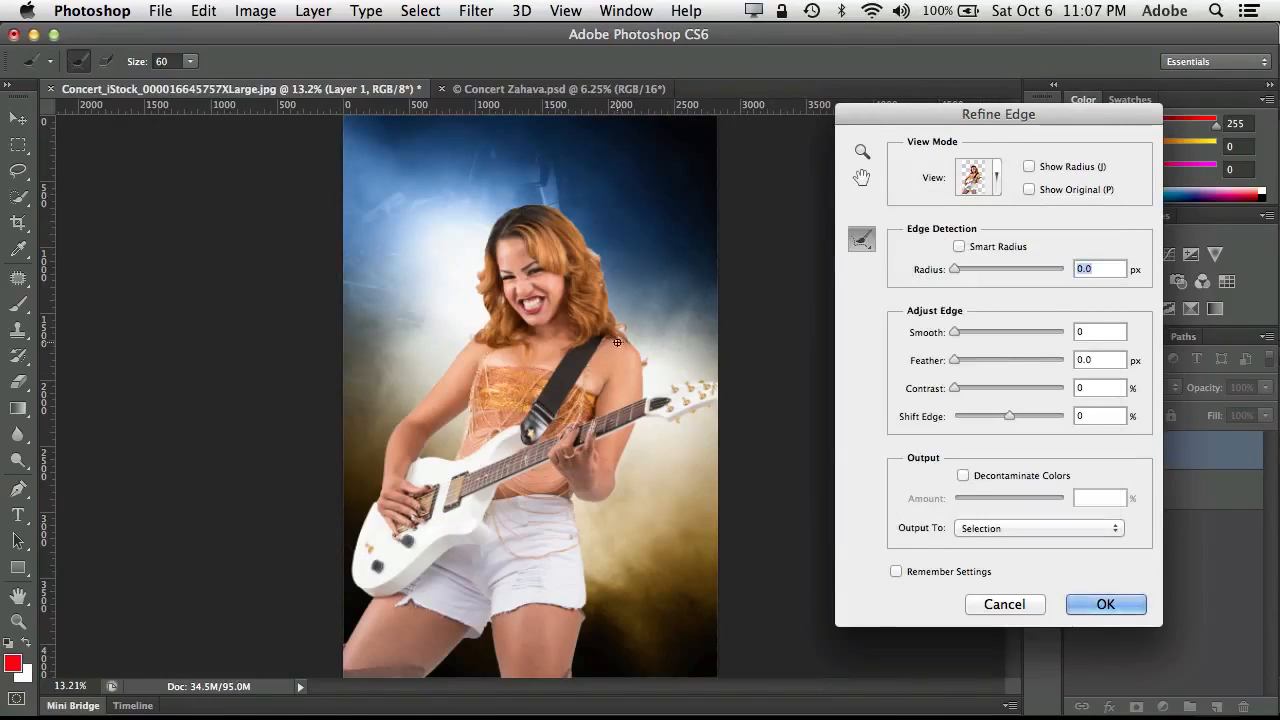
pyautogui.press('z')
pyautogui.moveTo(567, 270); pyautogui.dragTo(672, 259)
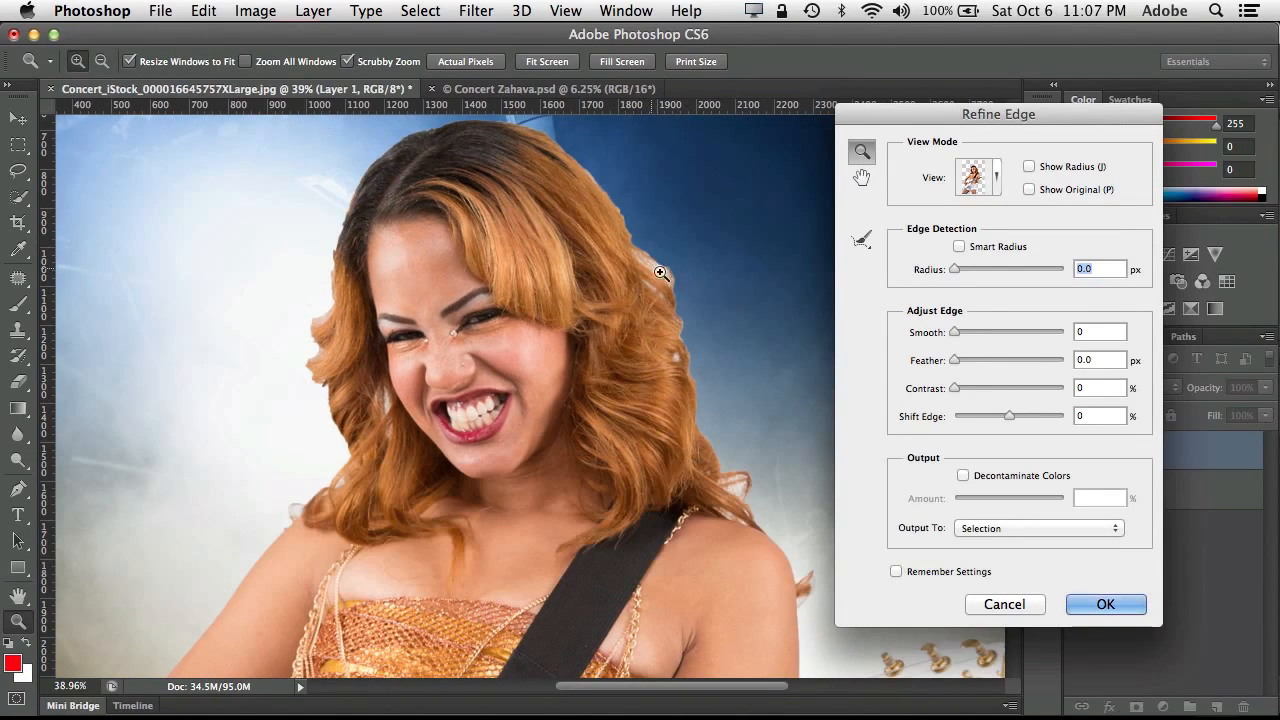
pyautogui.click(959, 246)
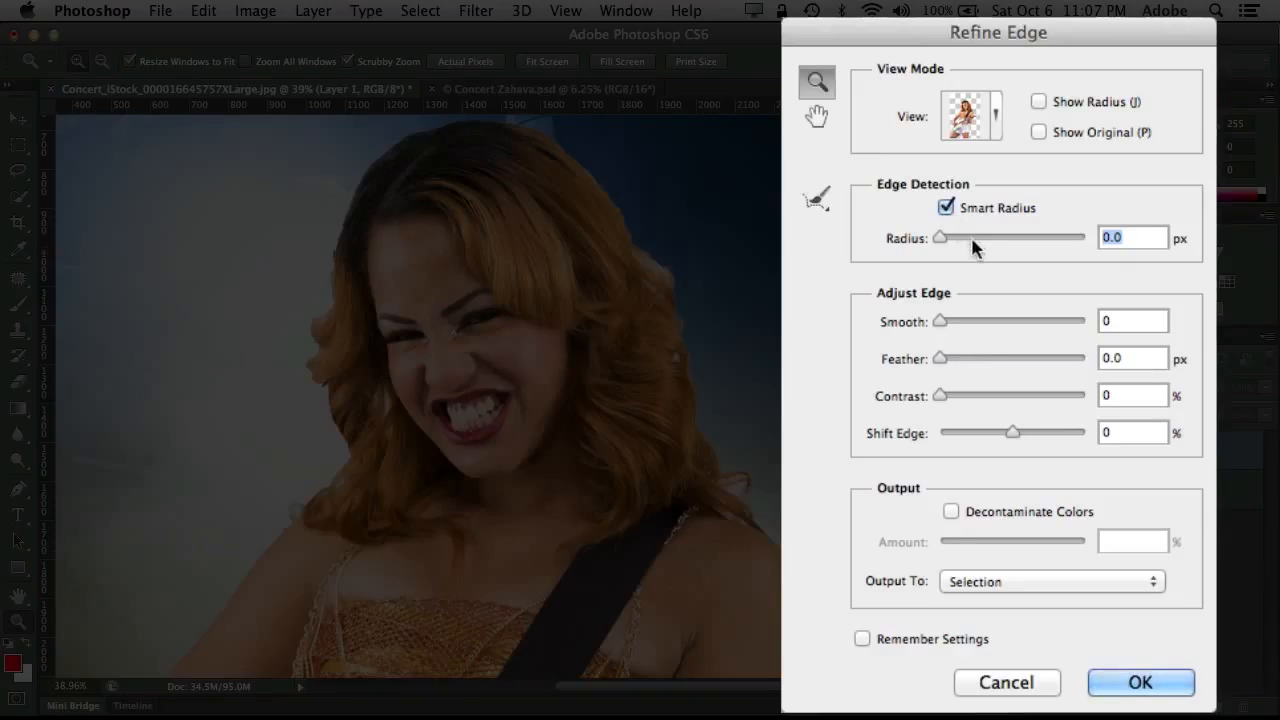
pyautogui.moveTo(942, 238); pyautogui.dragTo(981, 246)
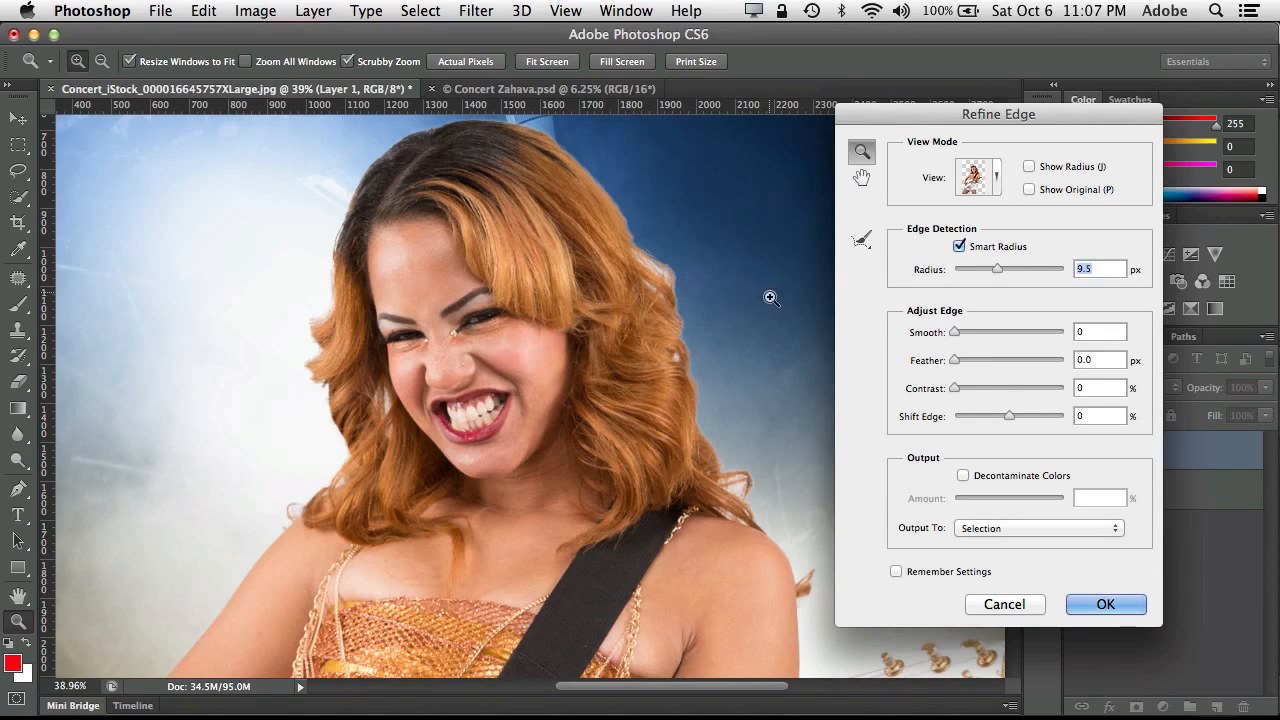
# - Brush along both outer edges of the guitarist's hair with the Refine Radius tool at size 70
pyautogui.click(864, 241)
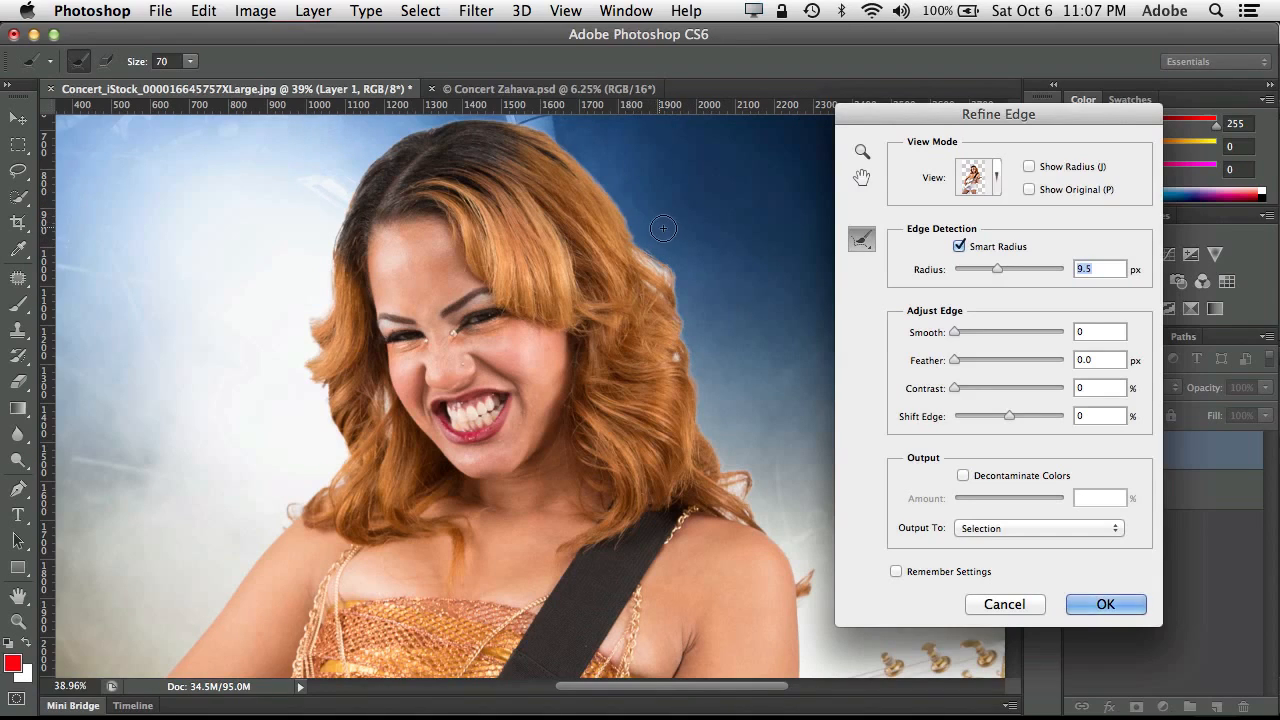
pyautogui.moveTo(664, 235)
pyautogui.mouseDown()
pyautogui.moveTo(590, 170)
pyautogui.moveTo(685, 330)
pyautogui.moveTo(679, 359)
pyautogui.moveTo(708, 458)
pyautogui.moveTo(738, 486)
pyautogui.moveTo(745, 478)
pyautogui.mouseUp()
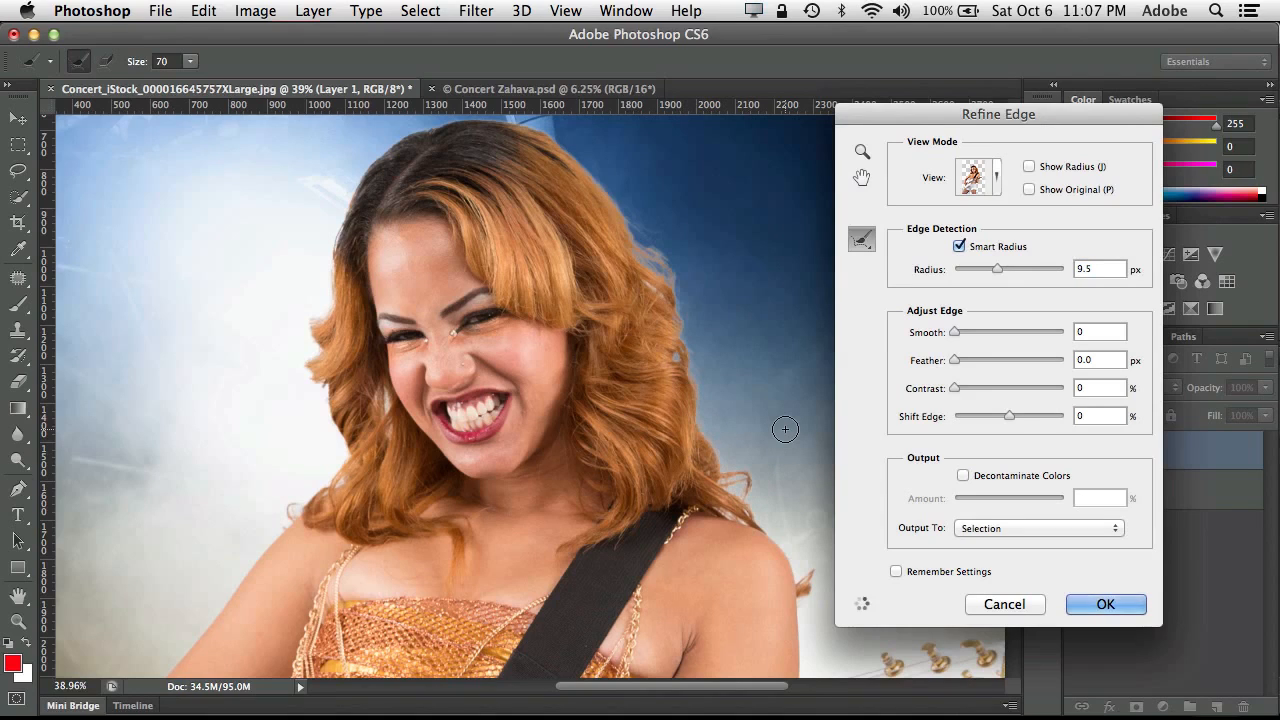
pyautogui.moveTo(672, 261); pyautogui.dragTo(618, 192)
pyautogui.moveTo(376, 137)
pyautogui.mouseDown()
pyautogui.moveTo(338, 223)
pyautogui.moveTo(325, 309)
pyautogui.moveTo(300, 332)
pyautogui.moveTo(315, 353)
pyautogui.moveTo(300, 368)
pyautogui.moveTo(340, 456)
pyautogui.moveTo(274, 528)
pyautogui.mouseUp()
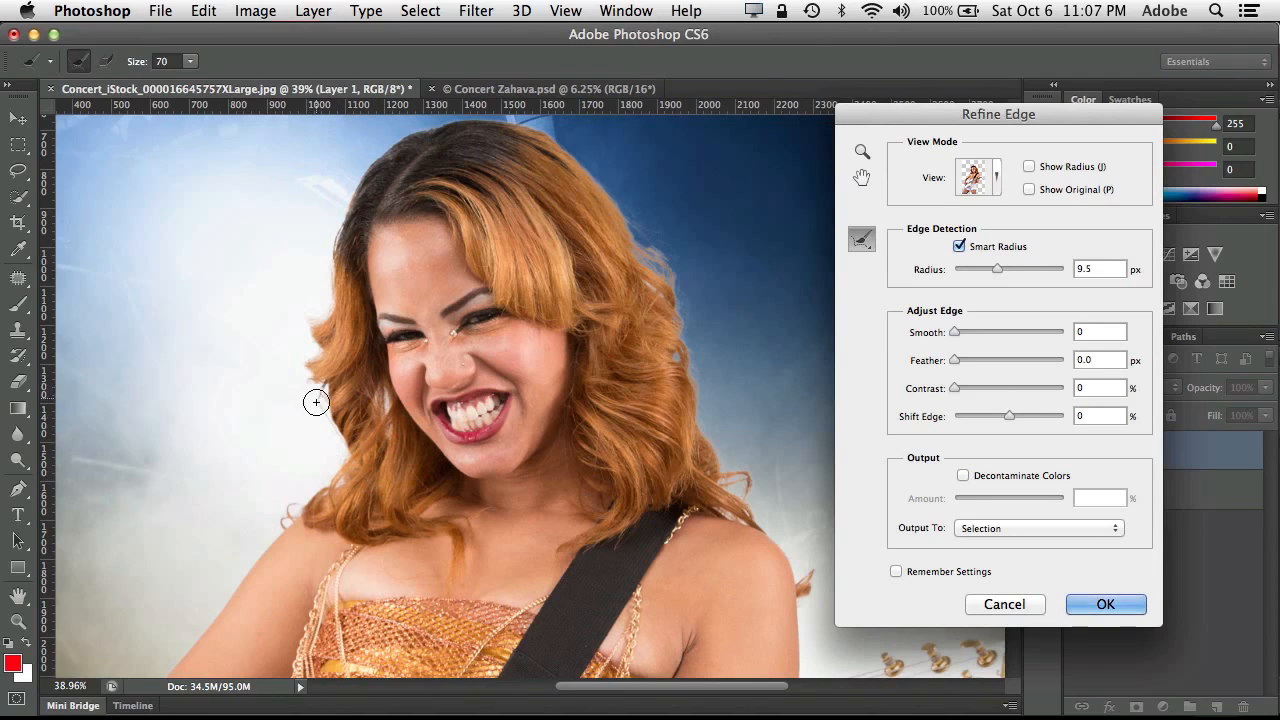
pyautogui.moveTo(308, 327)
pyautogui.mouseDown()
pyautogui.moveTo(324, 300)
pyautogui.moveTo(345, 201)
pyautogui.moveTo(374, 152)
pyautogui.moveTo(429, 129)
pyautogui.moveTo(528, 124)
pyautogui.moveTo(584, 146)
pyautogui.moveTo(610, 189)
pyautogui.moveTo(562, 132)
pyautogui.mouseUp()
# - Refine the edges of the gap between the guitarist's bent arm, chains and guitar body with the size 70 brush
pyautogui.moveTo(656, 526); pyautogui.dragTo(527, 249)
pyautogui.moveTo(519, 432); pyautogui.dragTo(427, 300)
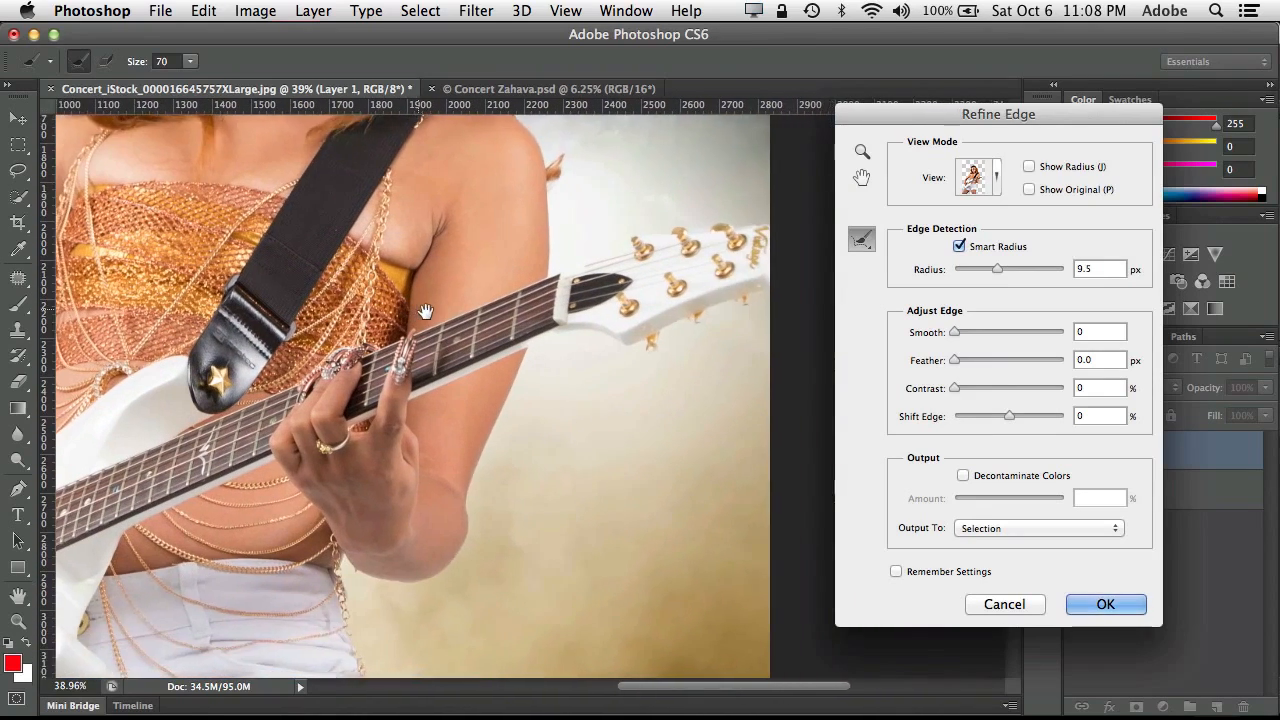
pyautogui.moveTo(495, 275); pyautogui.dragTo(653, 226)
pyautogui.moveTo(492, 399); pyautogui.dragTo(630, 409)
pyautogui.moveTo(434, 352)
pyautogui.mouseDown()
pyautogui.moveTo(563, 369)
pyautogui.moveTo(612, 421)
pyautogui.mouseUp()
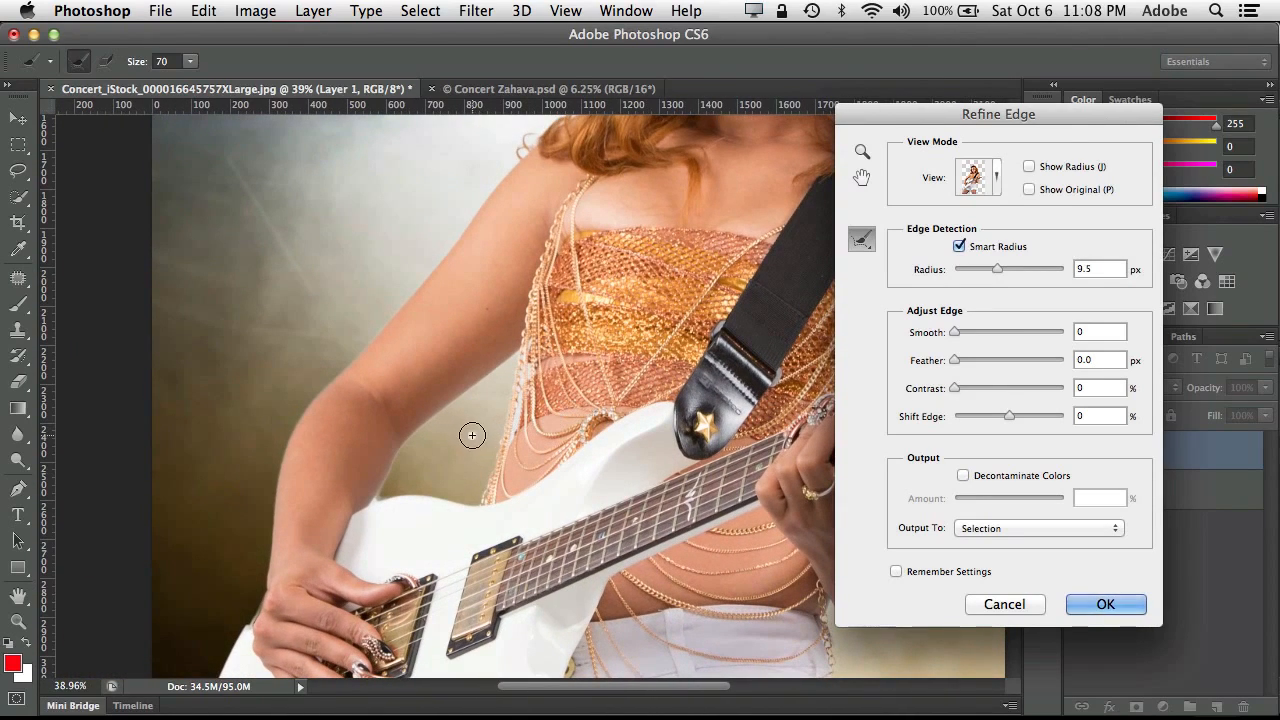
pyautogui.moveTo(471, 434)
pyautogui.mouseDown()
pyautogui.moveTo(504, 412)
pyautogui.moveTo(499, 449)
pyautogui.moveTo(518, 363)
pyautogui.mouseUp()
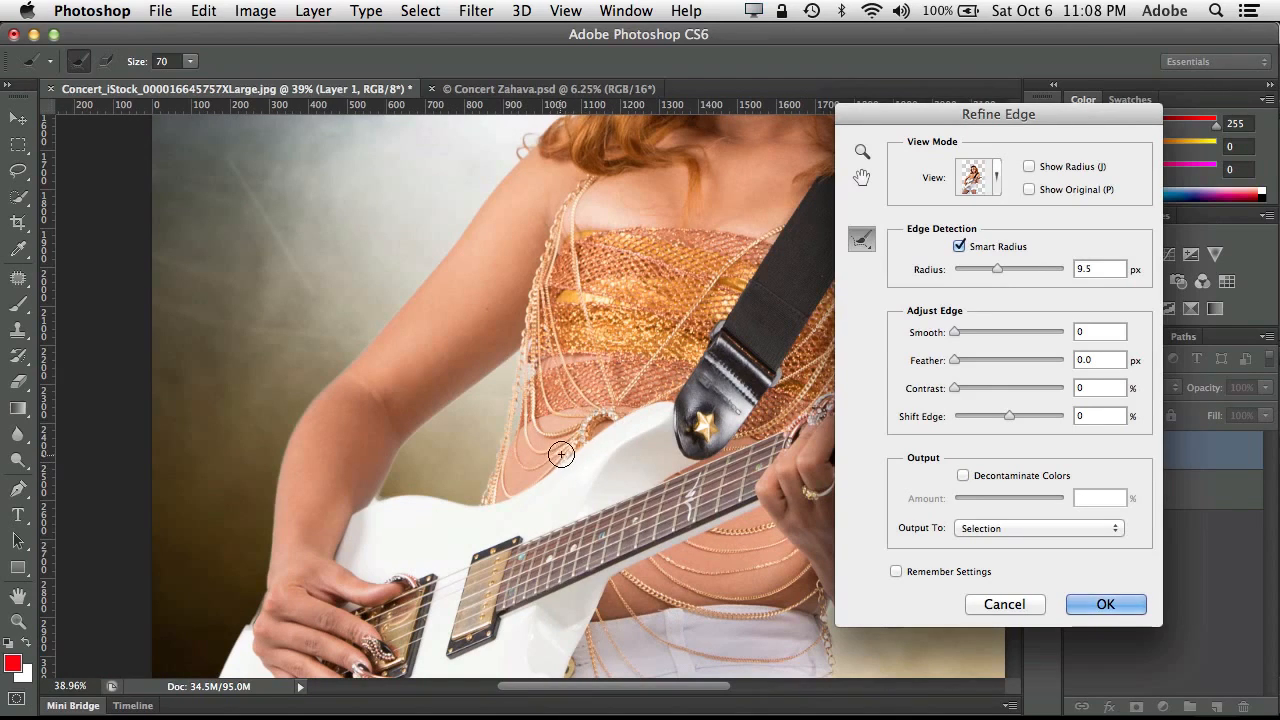
pyautogui.moveTo(403, 471); pyautogui.dragTo(378, 502)
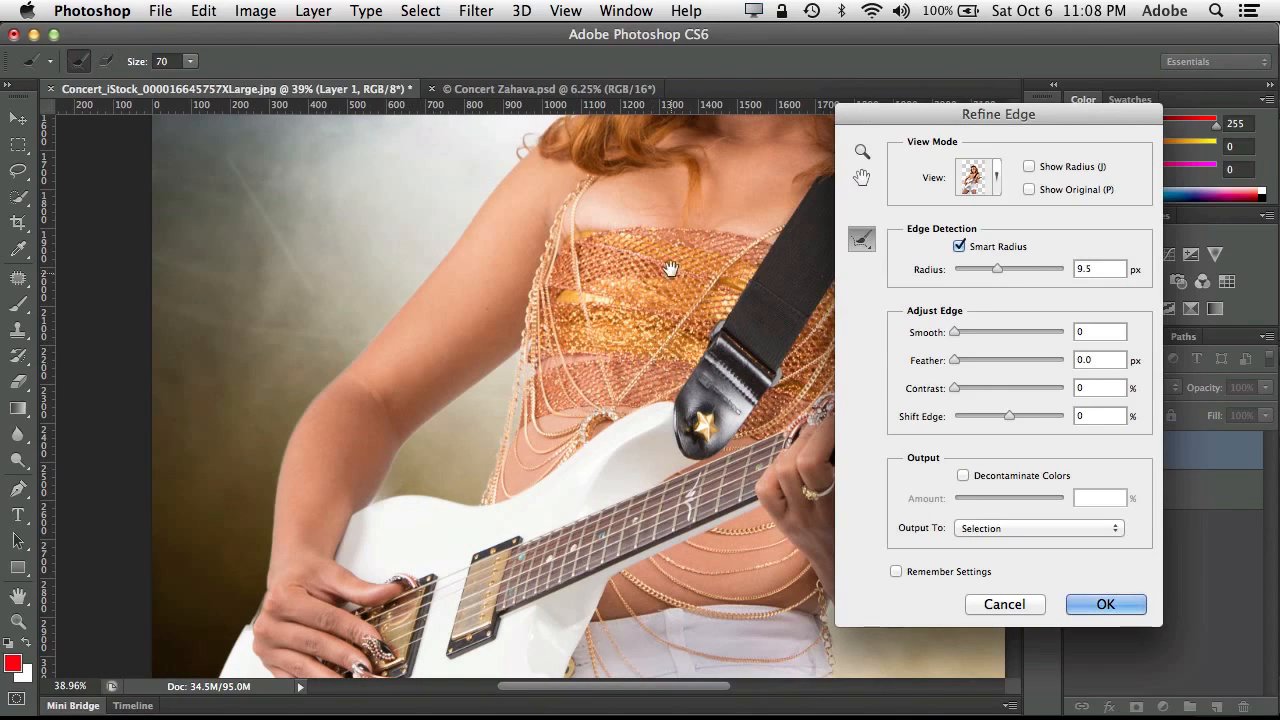
# - Set the refined edge's Shift Edge to -15% and Contrast to 13%
pyautogui.moveTo(668, 271); pyautogui.dragTo(459, 542)
pyautogui.moveTo(568, 400); pyautogui.dragTo(543, 492)
pyautogui.moveTo(594, 422); pyautogui.dragTo(580, 479)
pyautogui.moveTo(712, 442)
pyautogui.mouseDown()
pyautogui.moveTo(718, 484)
pyautogui.moveTo(690, 471)
pyautogui.moveTo(693, 435)
pyautogui.moveTo(712, 497)
pyautogui.moveTo(712, 452)
pyautogui.moveTo(676, 400)
pyautogui.mouseUp()
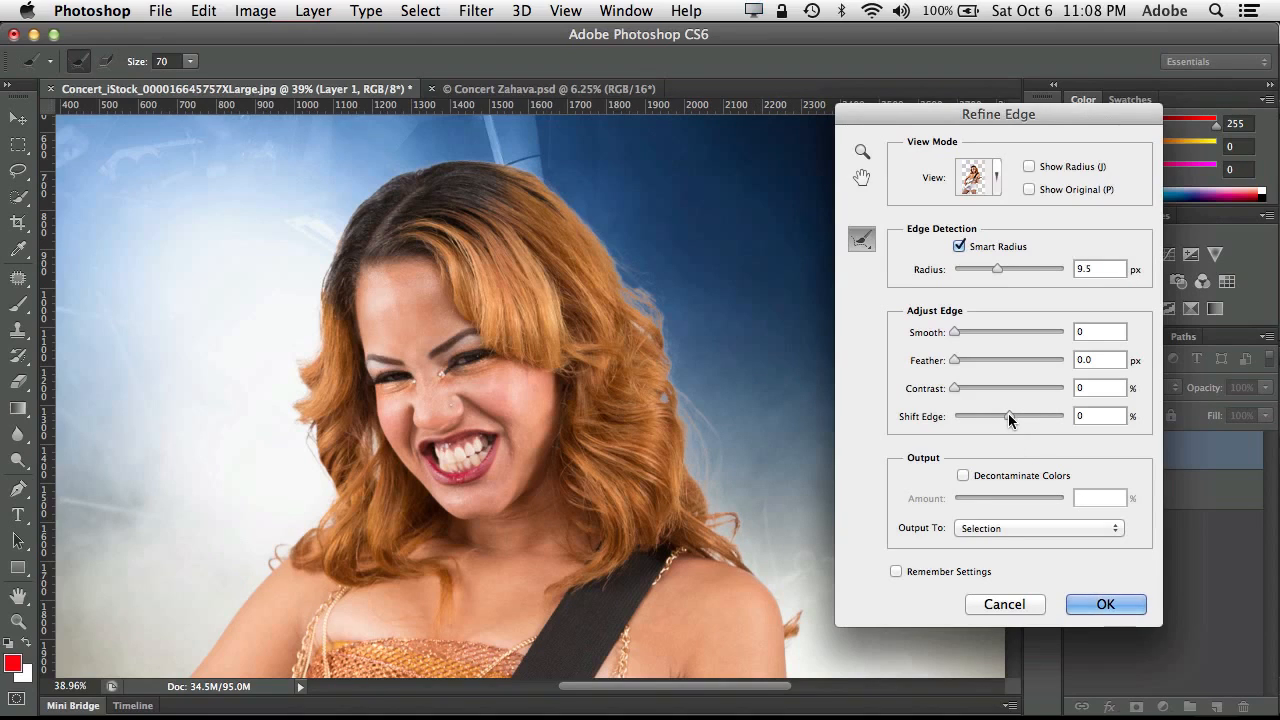
pyautogui.moveTo(1005, 424); pyautogui.dragTo(998, 421)
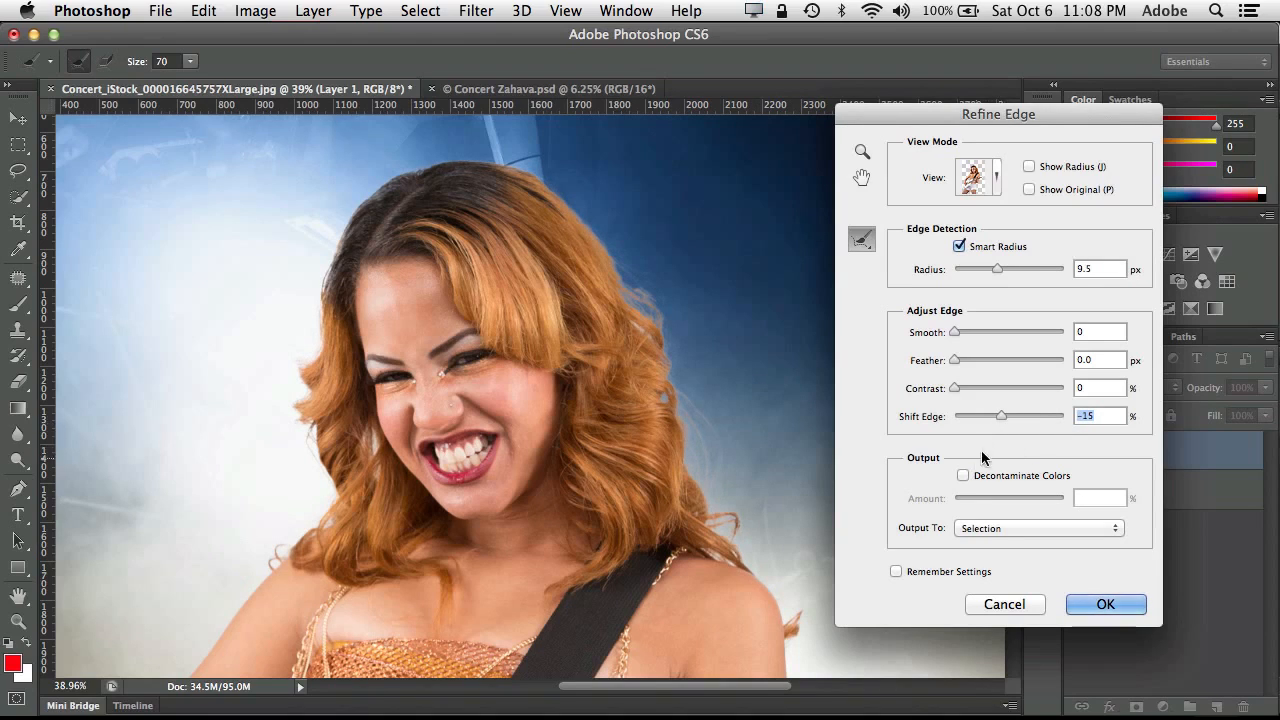
pyautogui.moveTo(956, 388); pyautogui.dragTo(967, 388)
# - Enable Decontaminate Colors with an amount slightly above 50% and output the refinement to a new layer with a layer mask
pyautogui.click(963, 476)
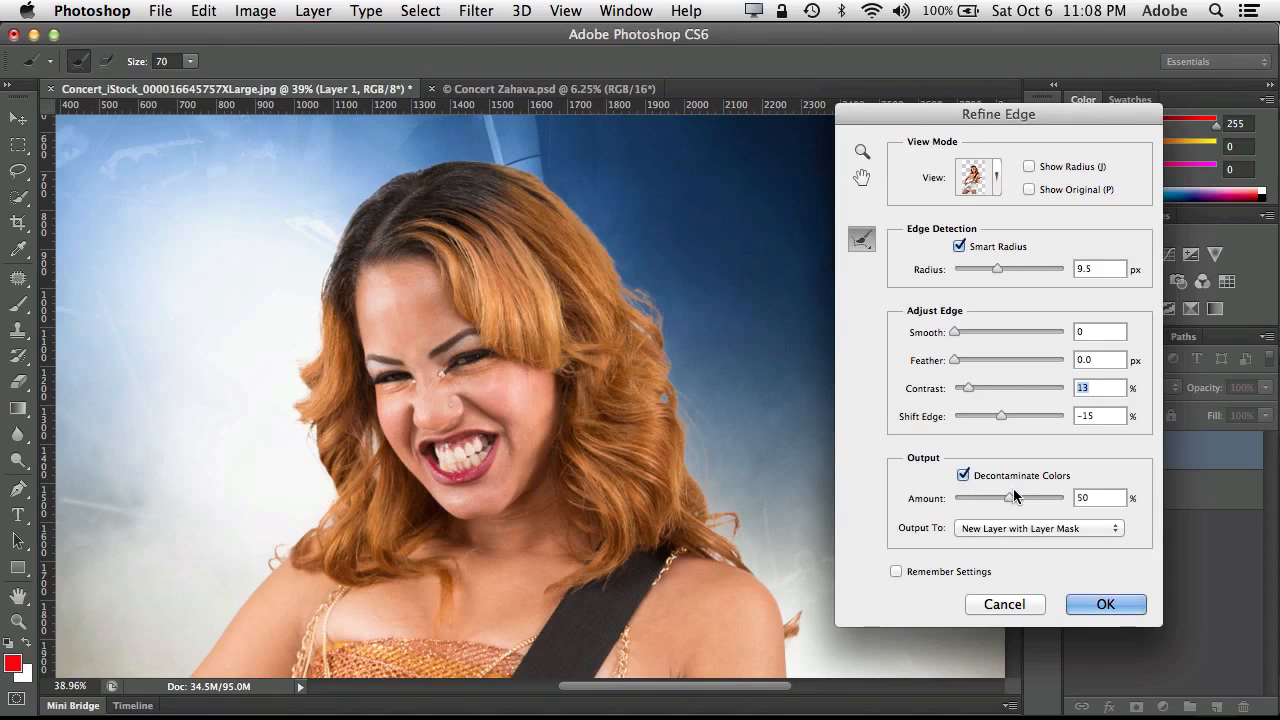
pyautogui.moveTo(1009, 498); pyautogui.dragTo(1021, 502)
pyautogui.click(1096, 604)
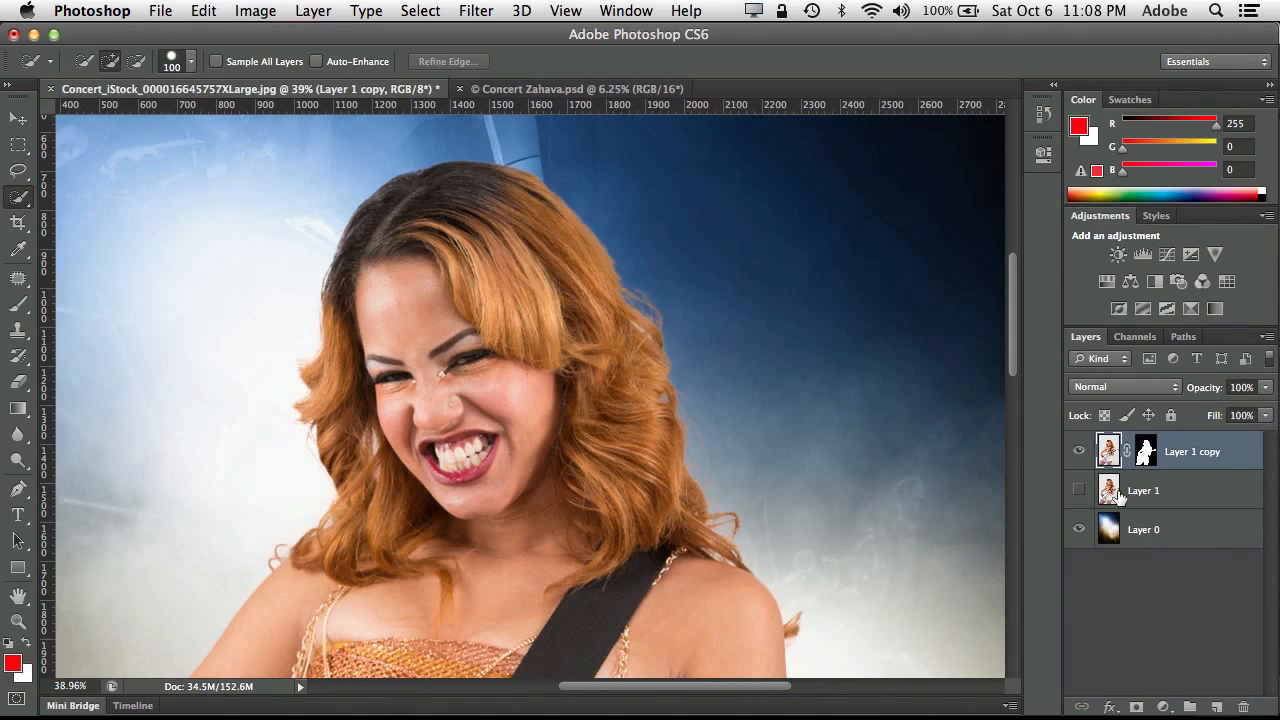
# - Darken the image on the masked Layer 1 copy with an Exposure adjustment of -0.27
pyautogui.press('super+minus')
pyautogui.press('super+minus')
pyautogui.press('super+minus')
pyautogui.press('super+minus')
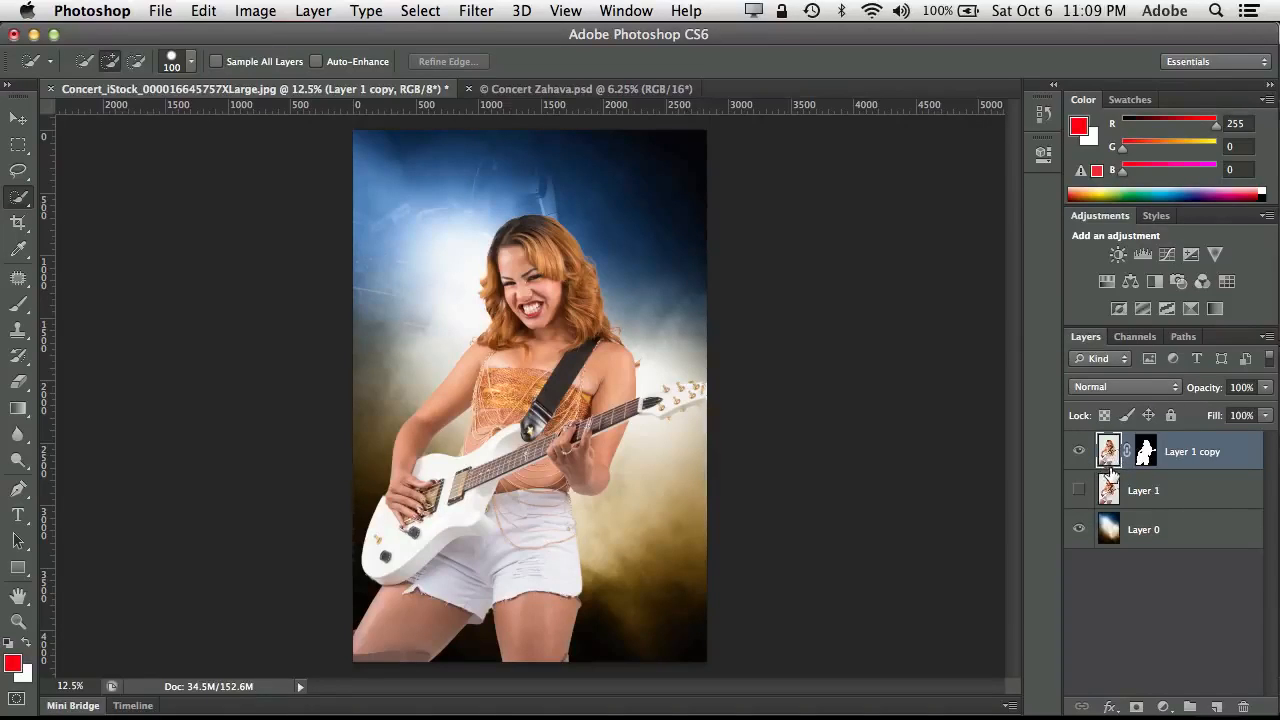
pyautogui.click(253, 10)
pyautogui.moveTo(288, 73)
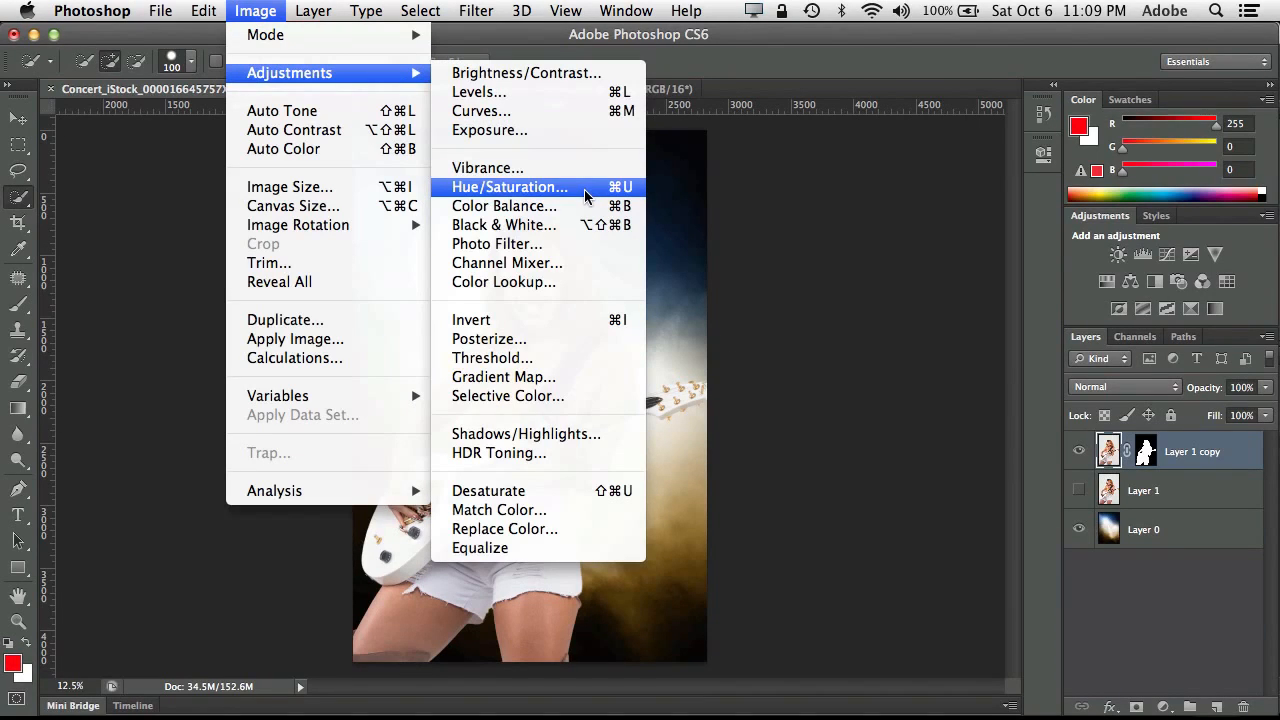
pyautogui.click(572, 130)
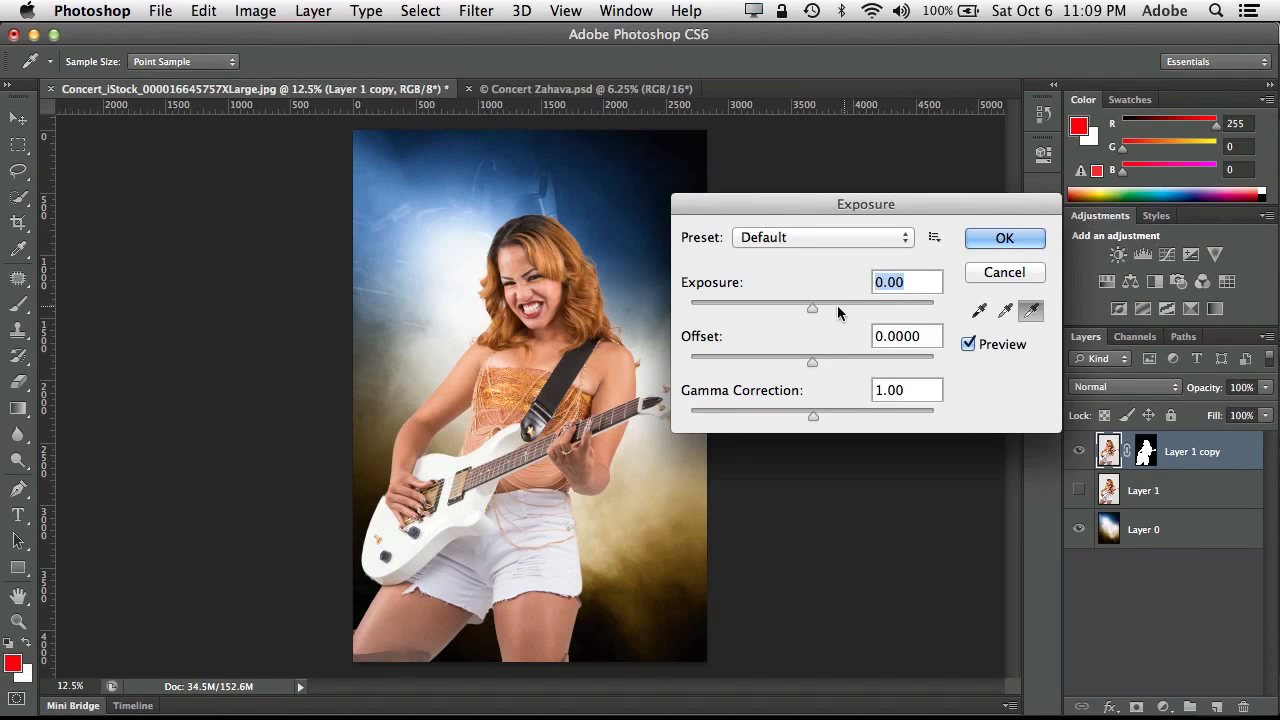
pyautogui.moveTo(815, 311); pyautogui.dragTo(806, 310)
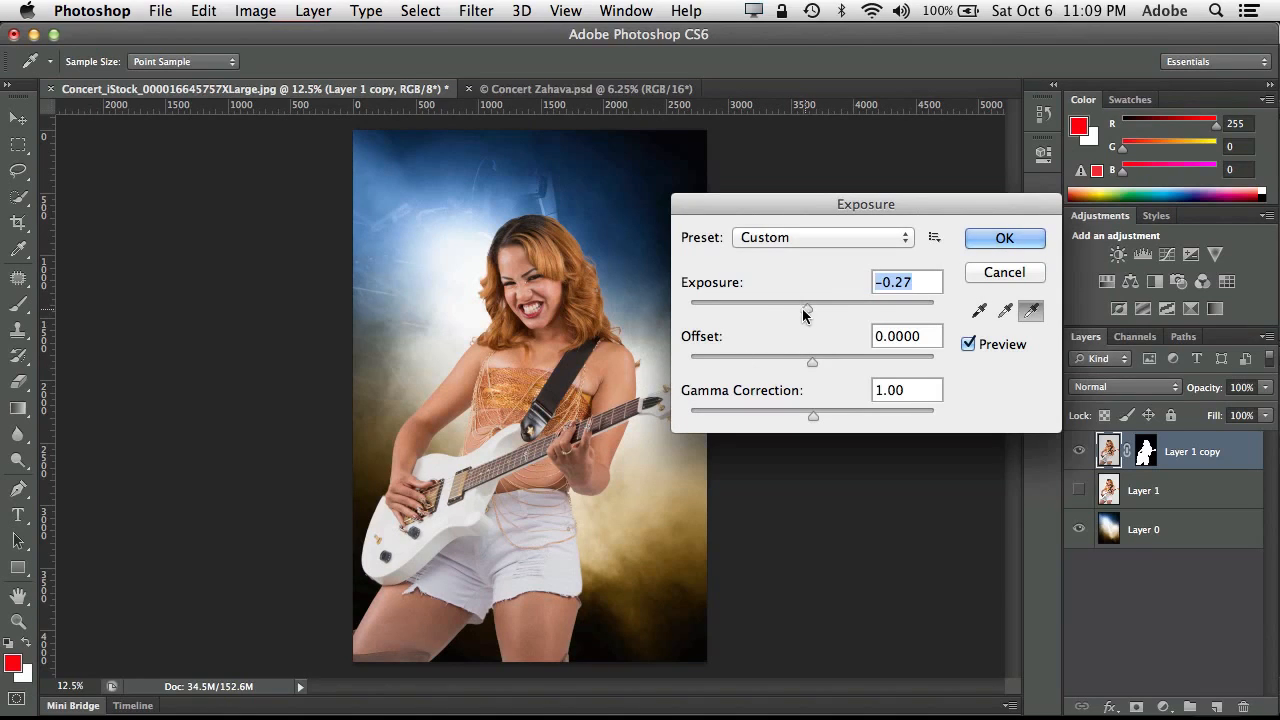
pyautogui.click(976, 241)
# - Hide and show Layer 0 to examine the guitarist cutout with and without the concert background
pyautogui.press('w')
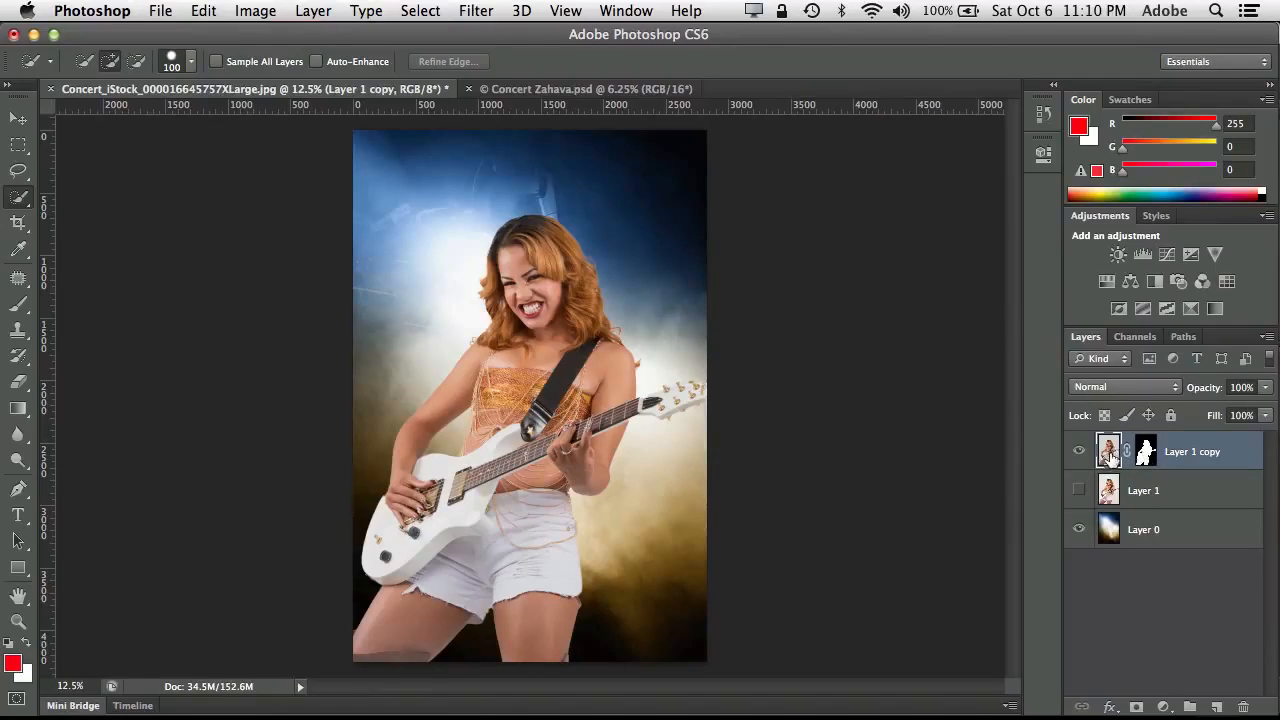
pyautogui.click(1080, 530)
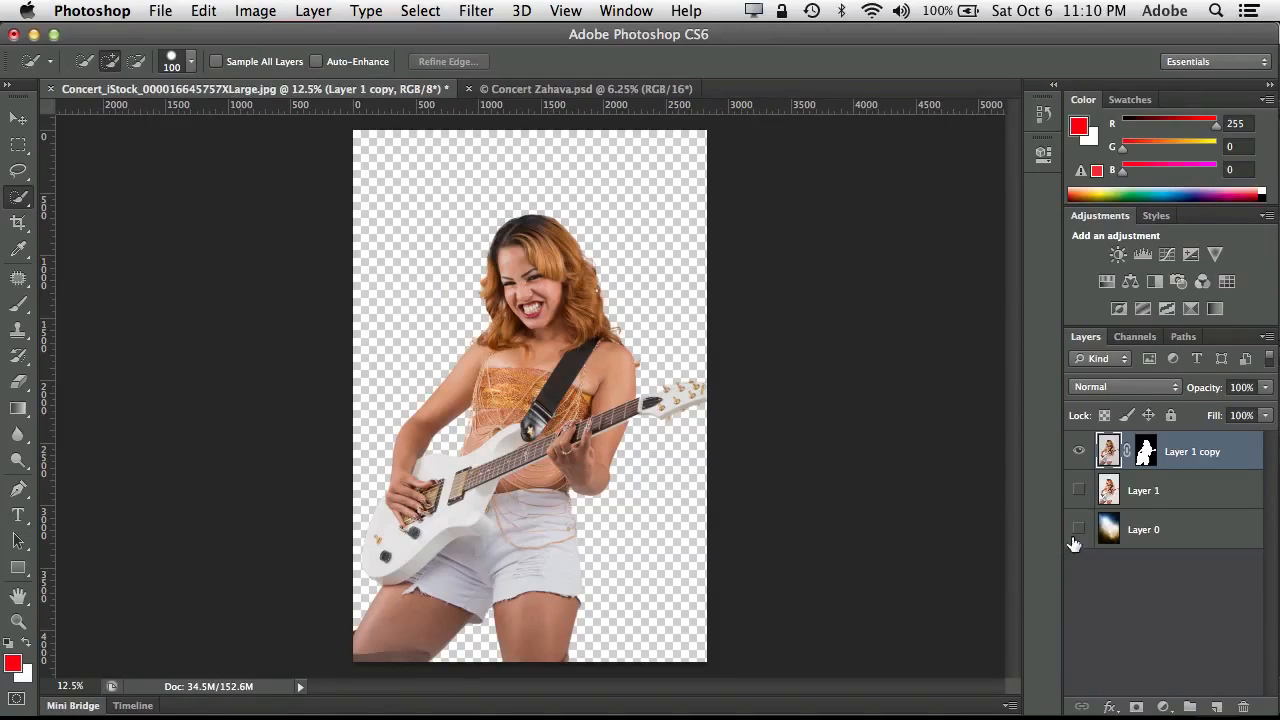
pyautogui.click(1079, 530)
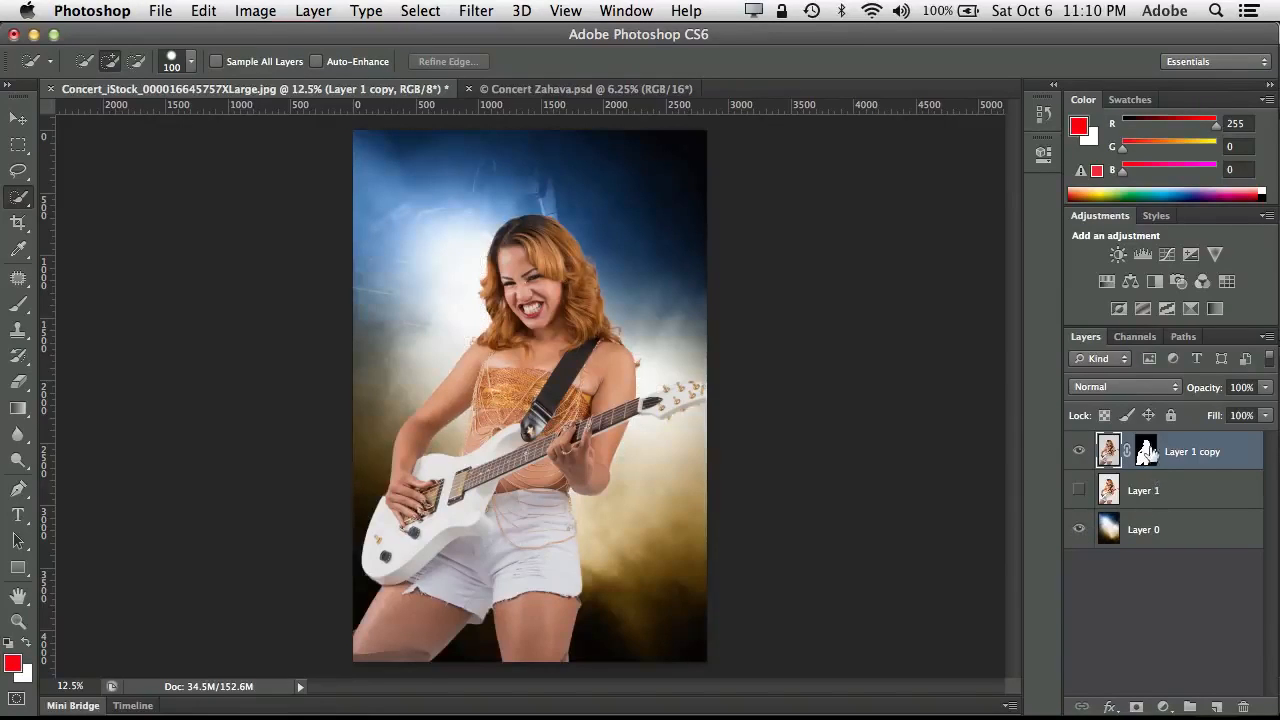
# - Load the Layer 1 copy mask as a selection and copy that area of Layer 0 to a new layer
pyautogui.press('super')
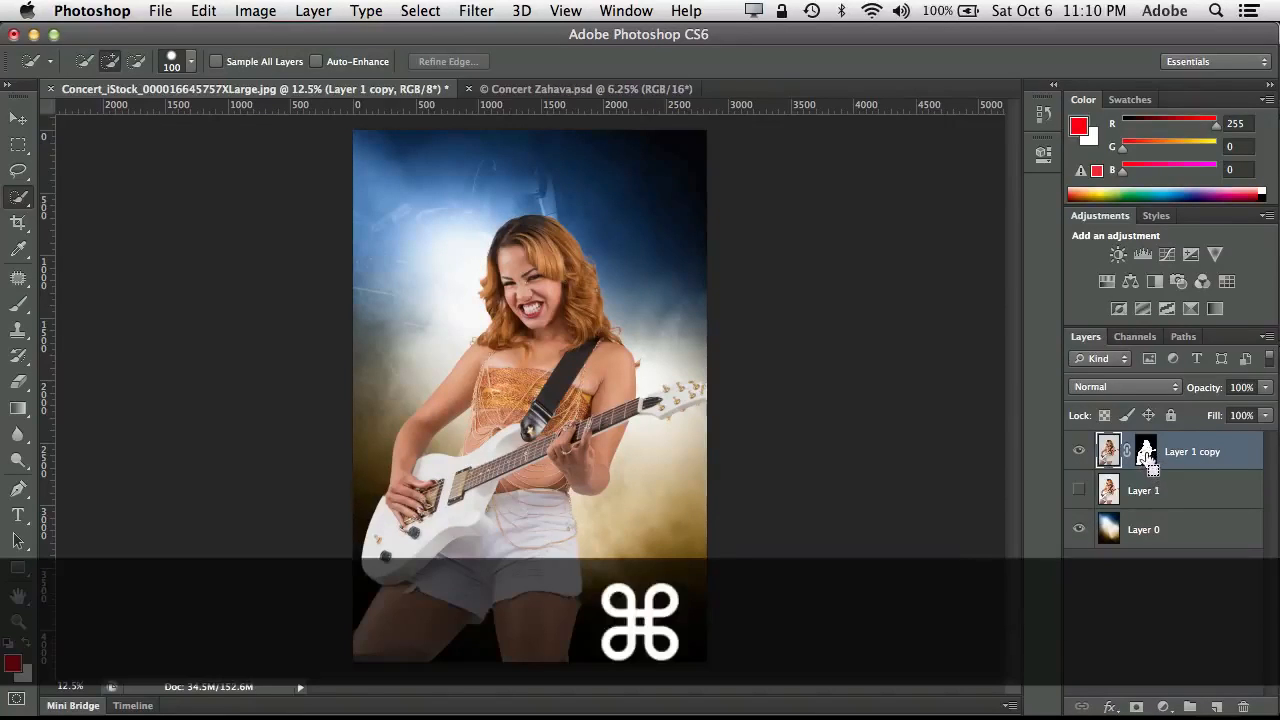
pyautogui.keyDown('super'); pyautogui.click(1146, 455); pyautogui.keyUp('super')
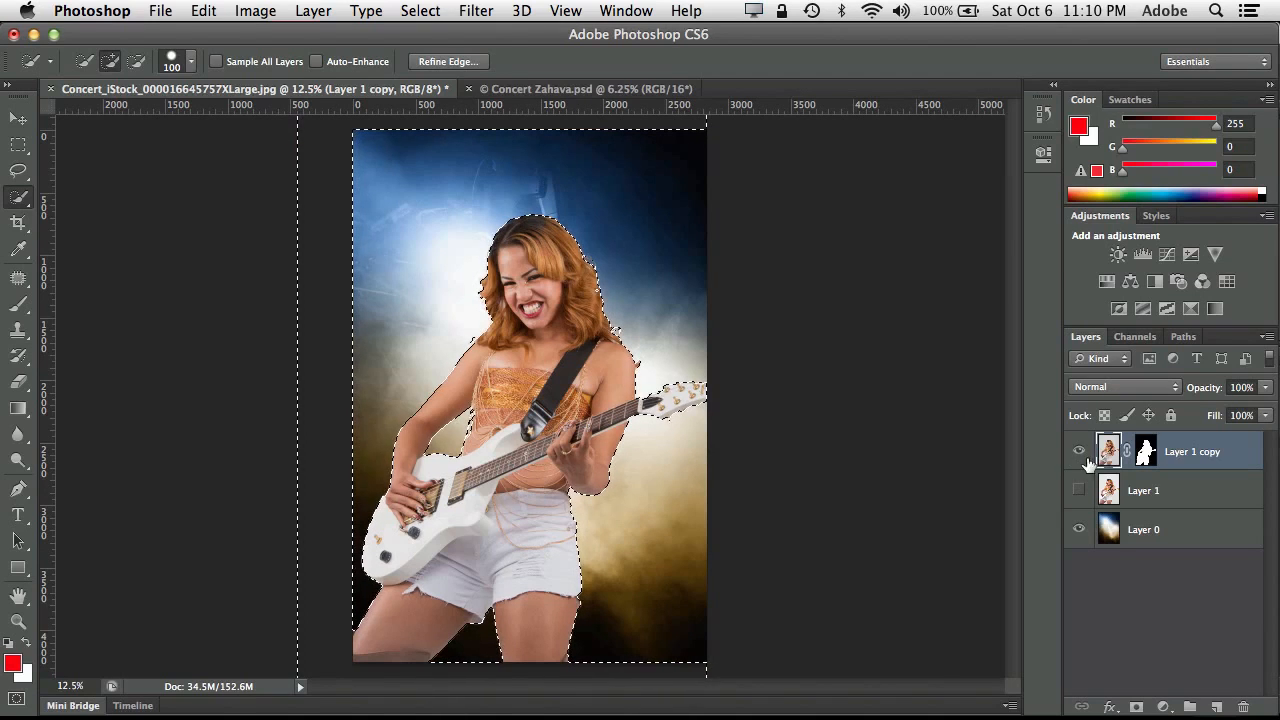
pyautogui.click(1113, 535)
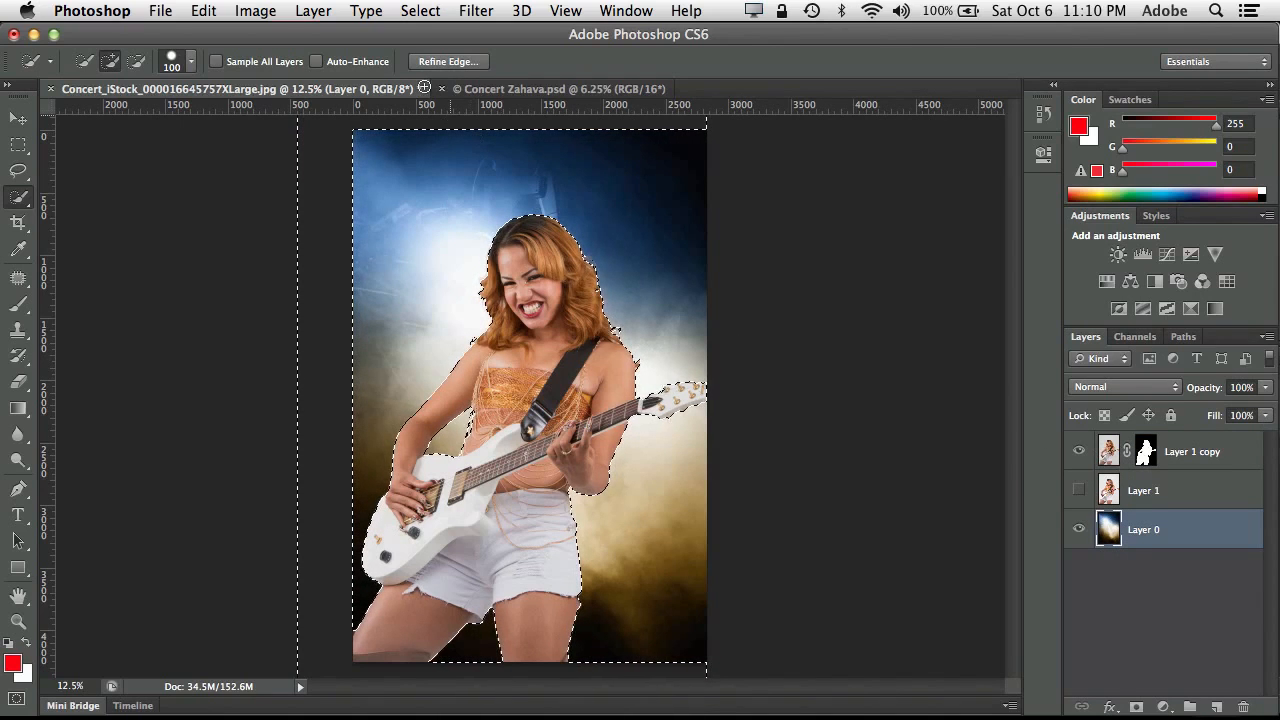
pyautogui.click(313, 11)
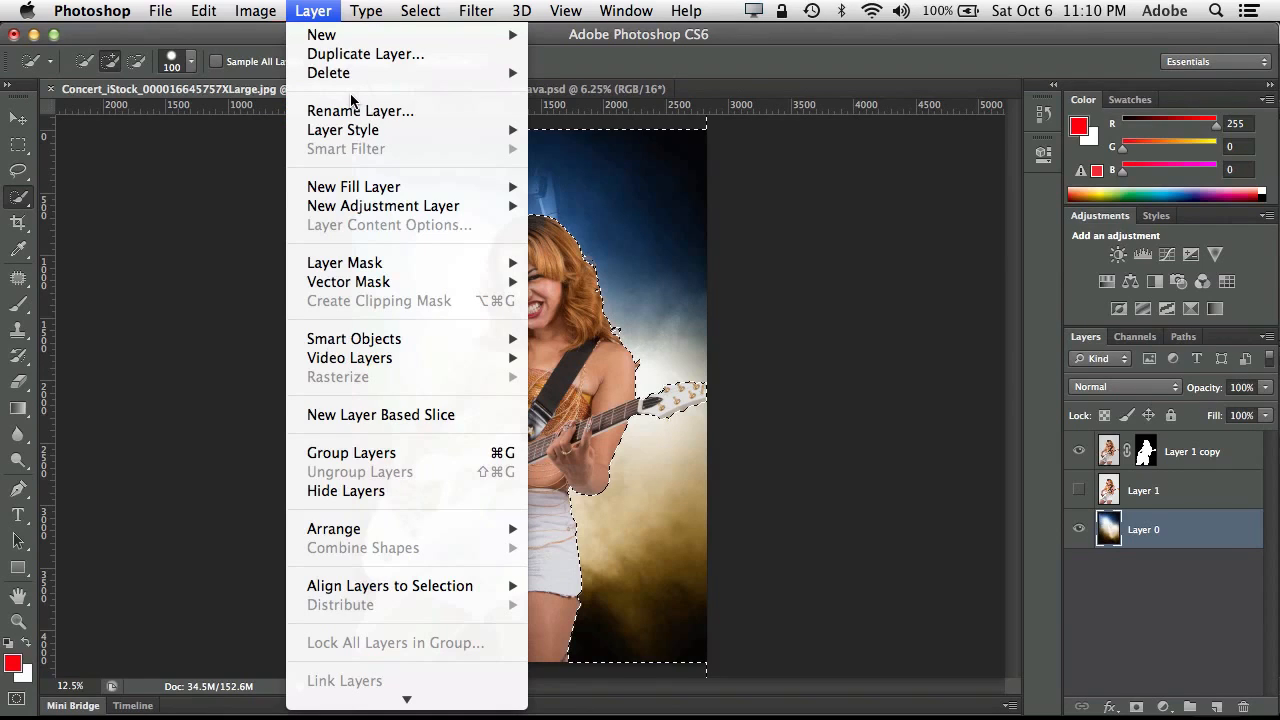
pyautogui.moveTo(362, 38)
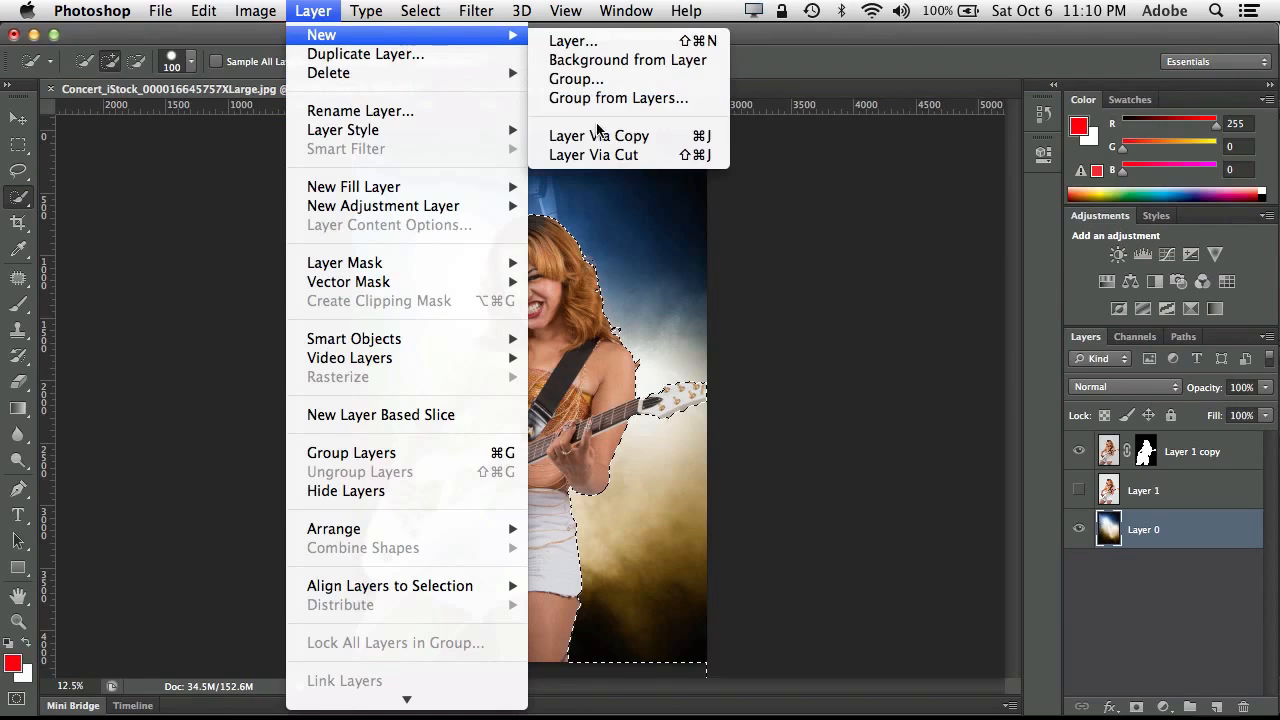
pyautogui.click(647, 137)
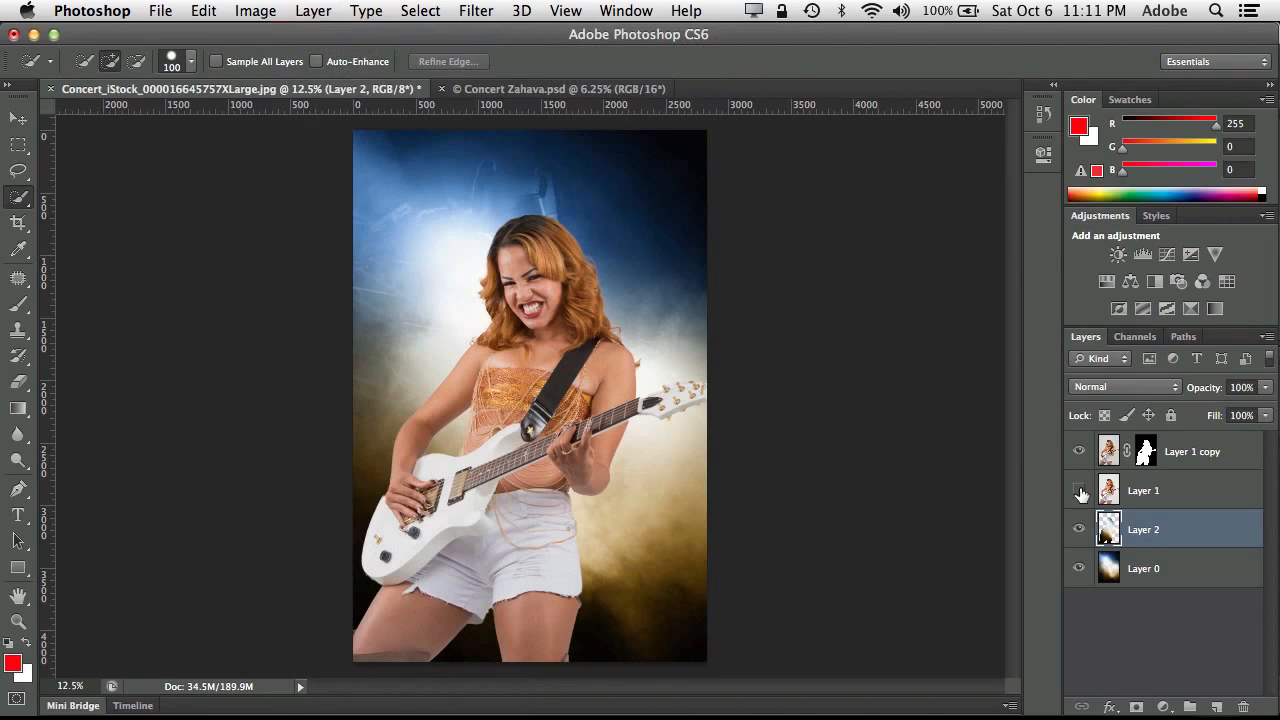
# - Hide and show Layer 0 and Layer 1 copy to examine the guitarist-shaped background piece on Layer 2
pyautogui.click(1078, 568)
pyautogui.click(1079, 451)
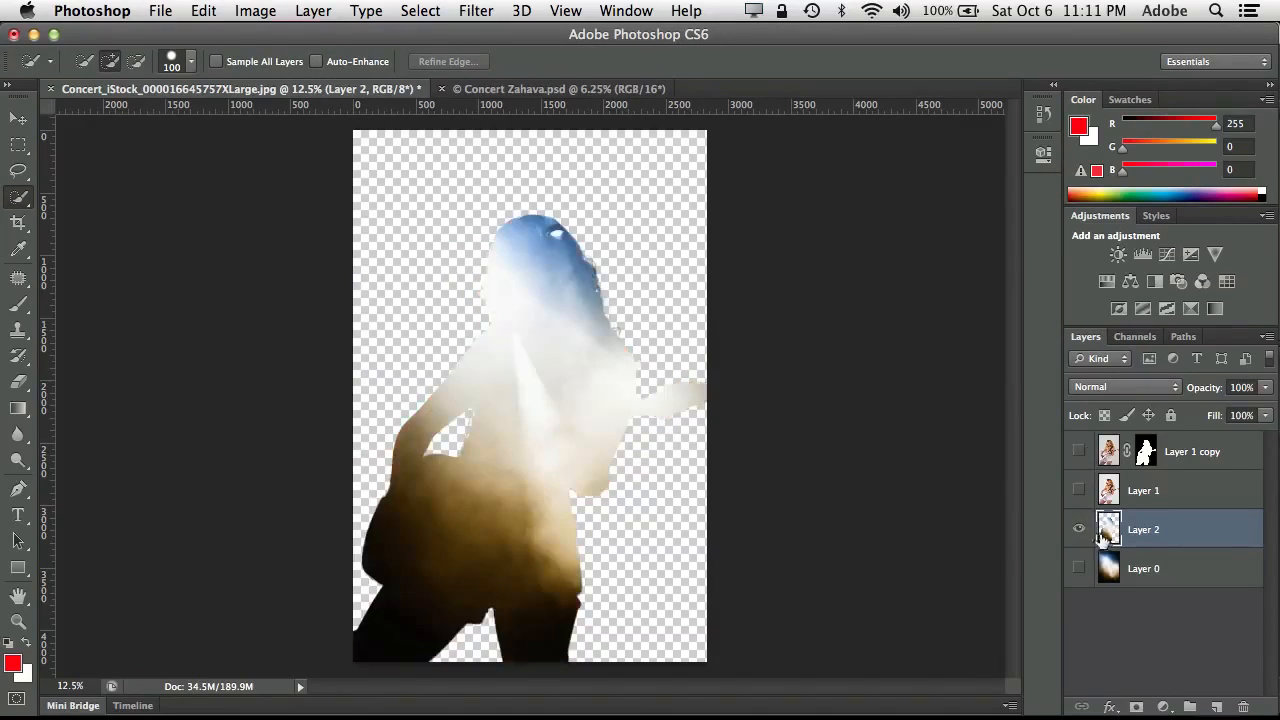
pyautogui.click(1079, 568)
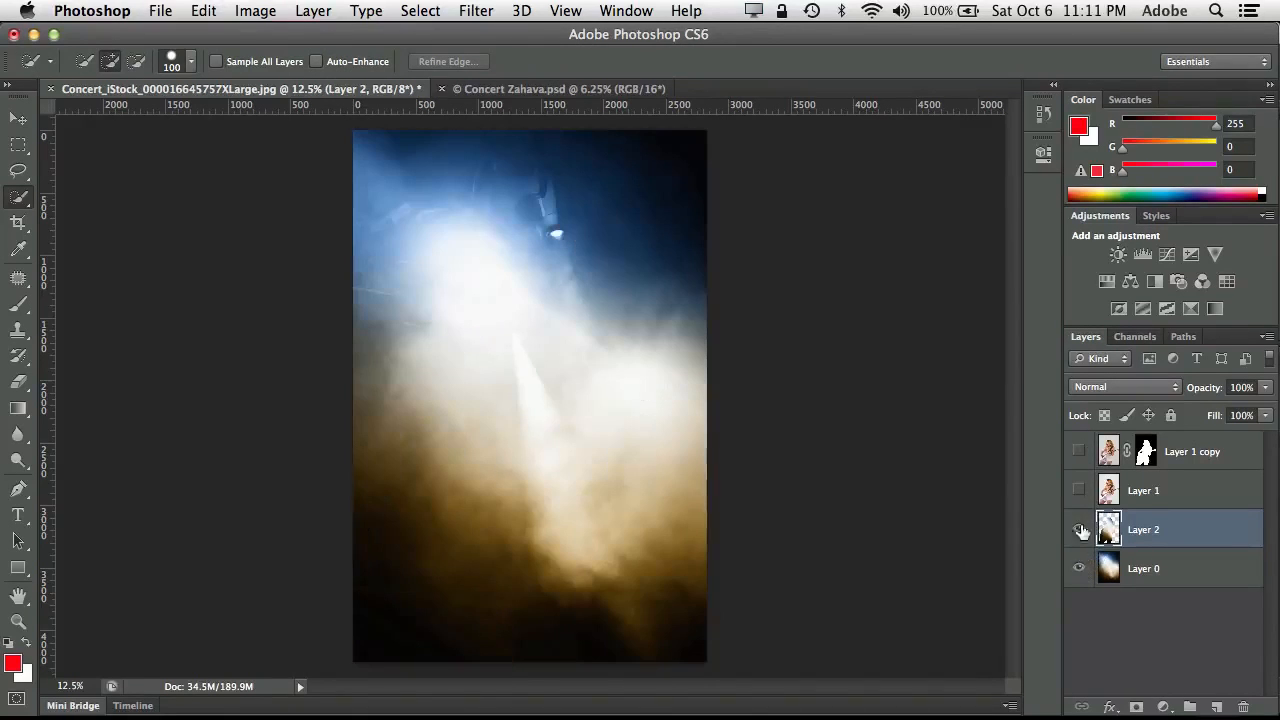
pyautogui.click(1079, 451)
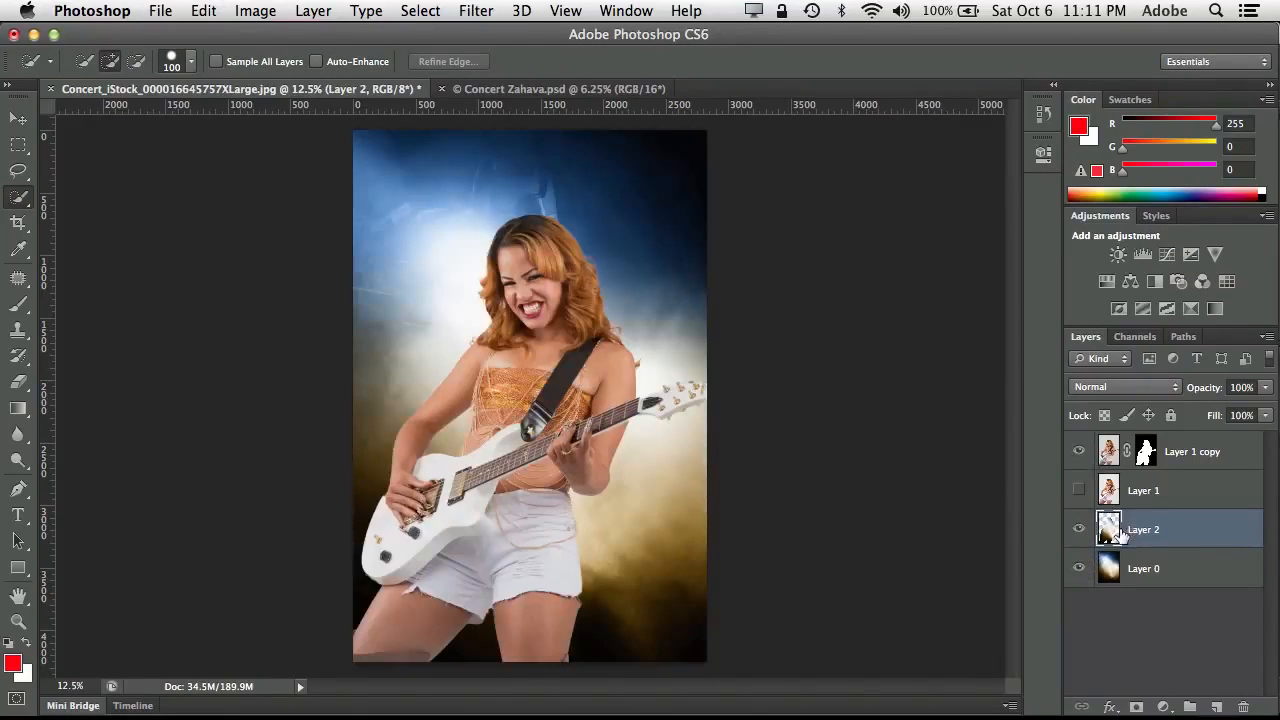
# - Move Layer 2 above the masked guitarist layer and set its blend mode to Color
pyautogui.moveTo(1118, 535); pyautogui.dragTo(1098, 446)
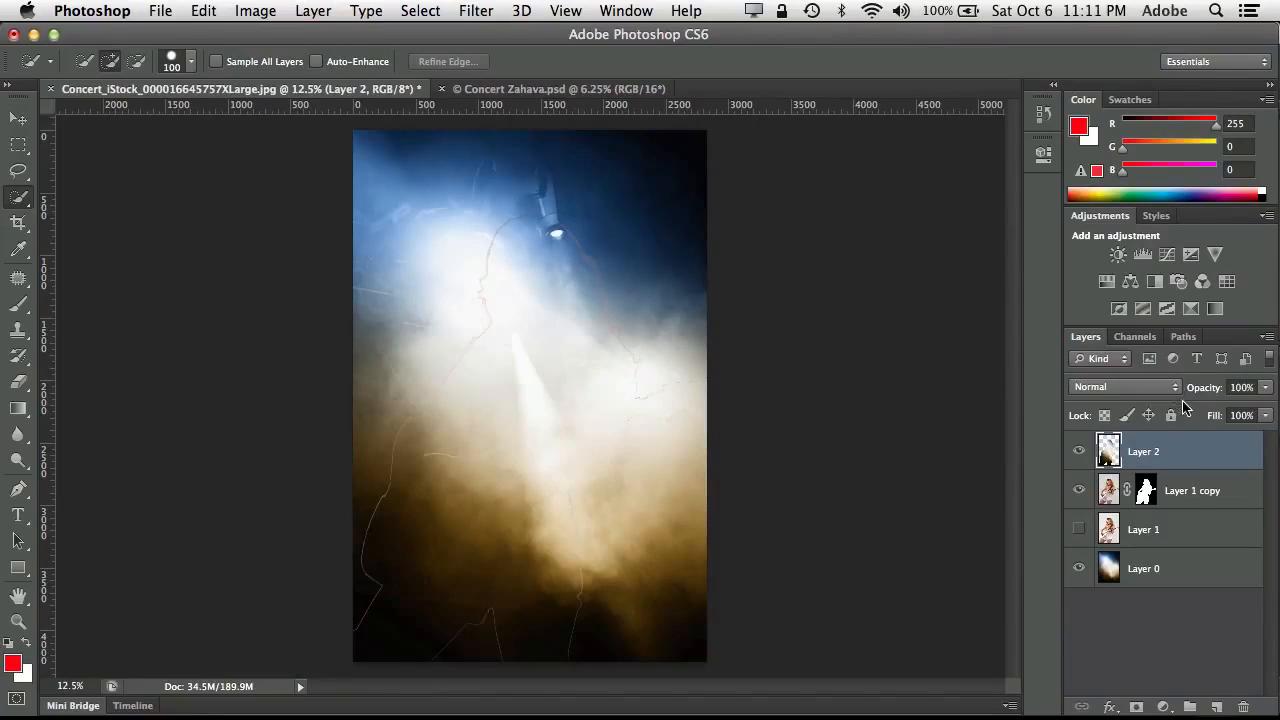
pyautogui.click(1148, 387)
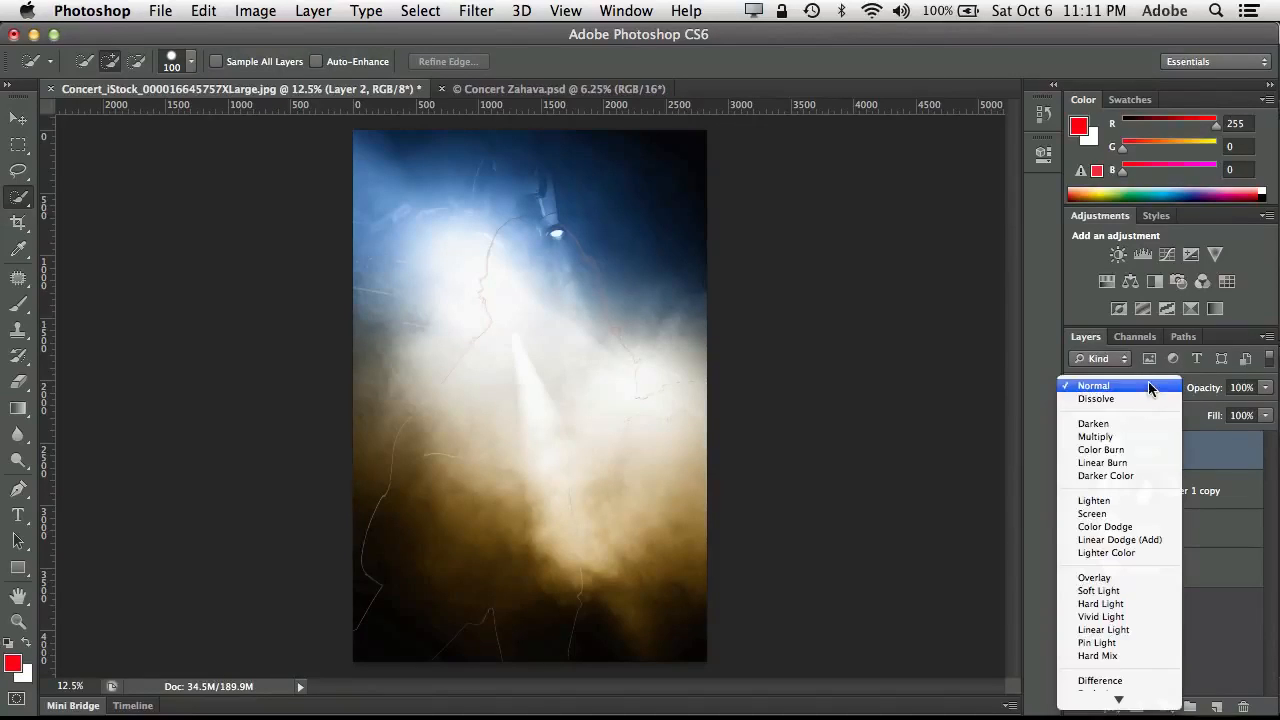
pyautogui.click(1148, 387)
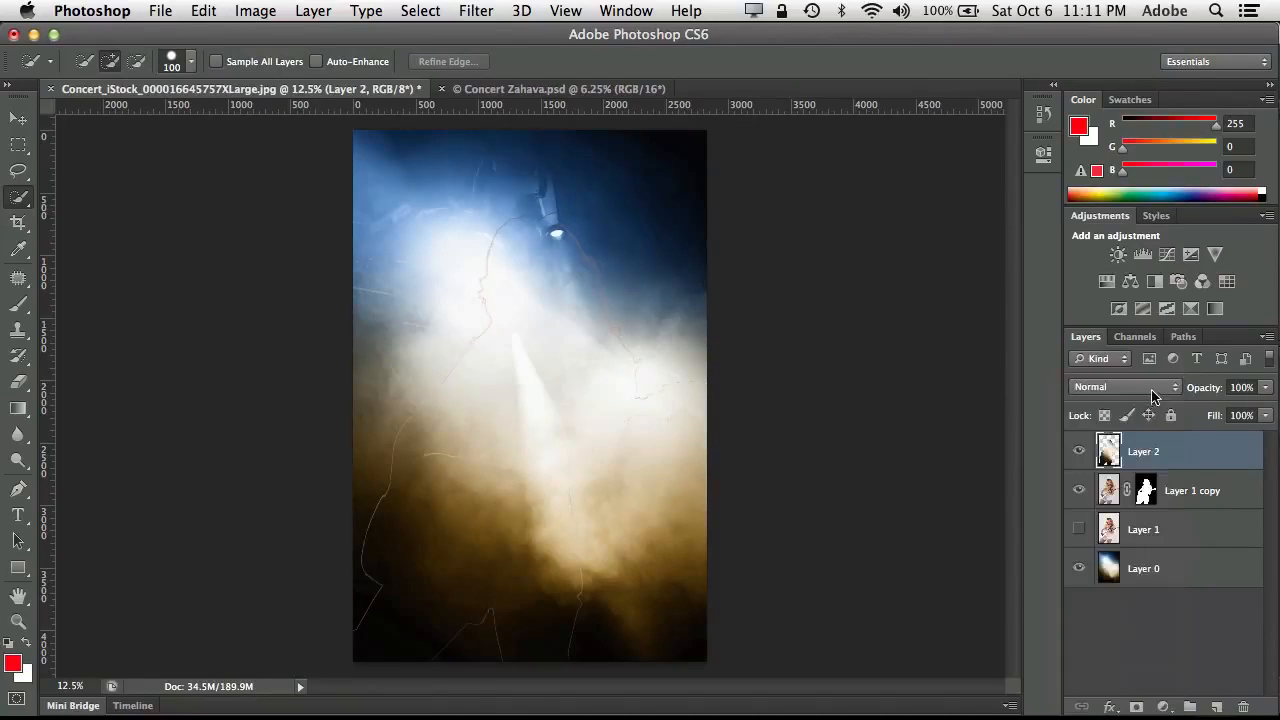
pyautogui.click(1143, 384)
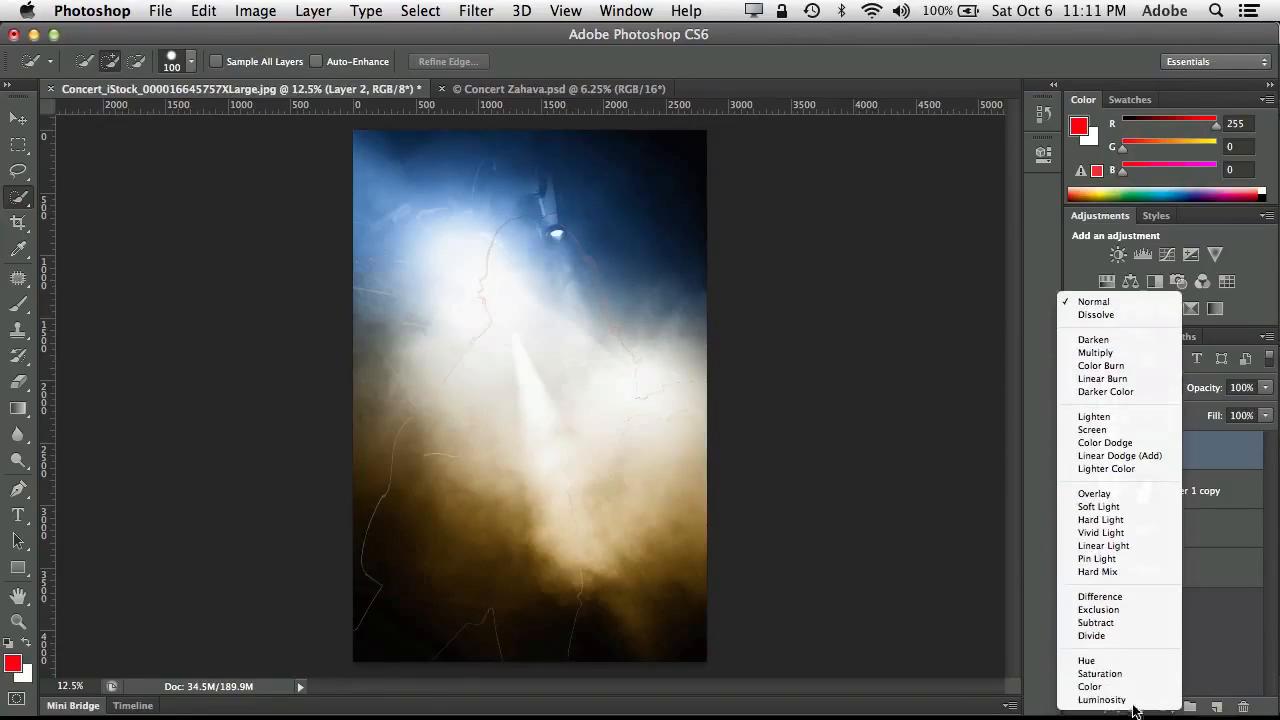
pyautogui.click(1132, 687)
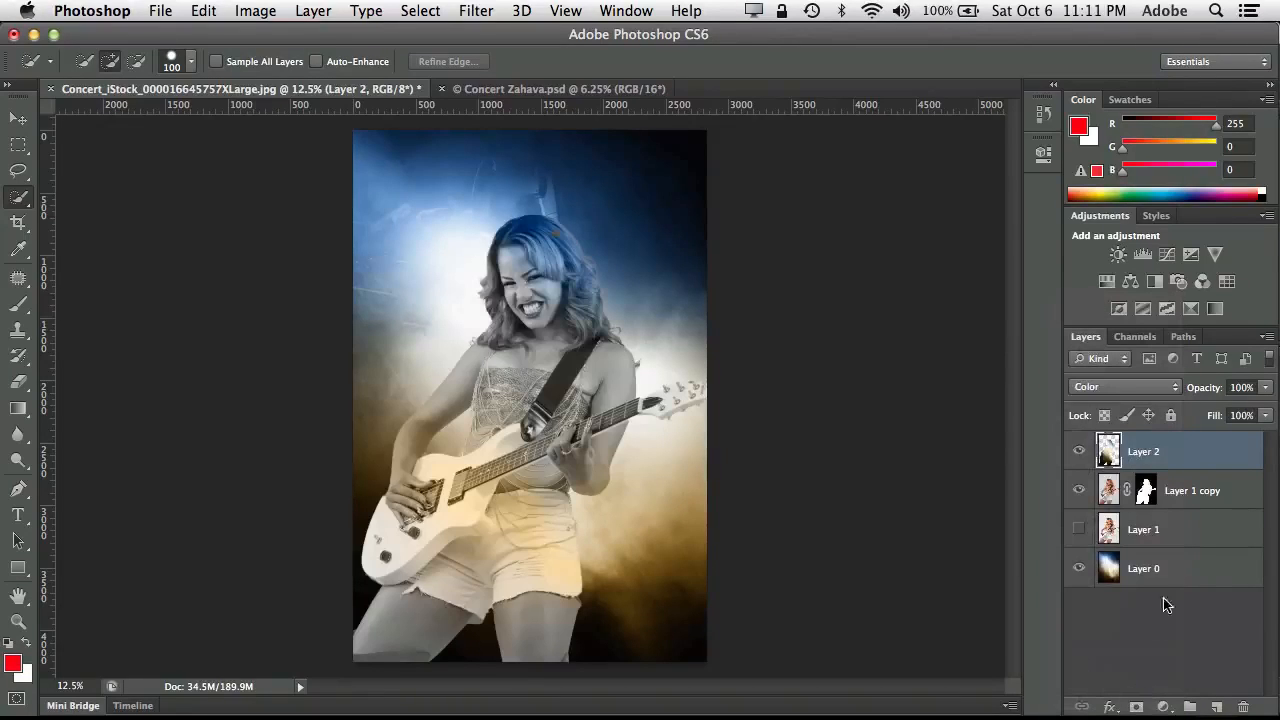
# - Lower Layer 2's opacity to 20% and compare the guitarist with and without the color tint
pyautogui.moveTo(1205, 393)
pyautogui.mouseDown()
pyautogui.moveTo(1182, 394)
pyautogui.moveTo(1206, 393)
pyautogui.mouseUp()
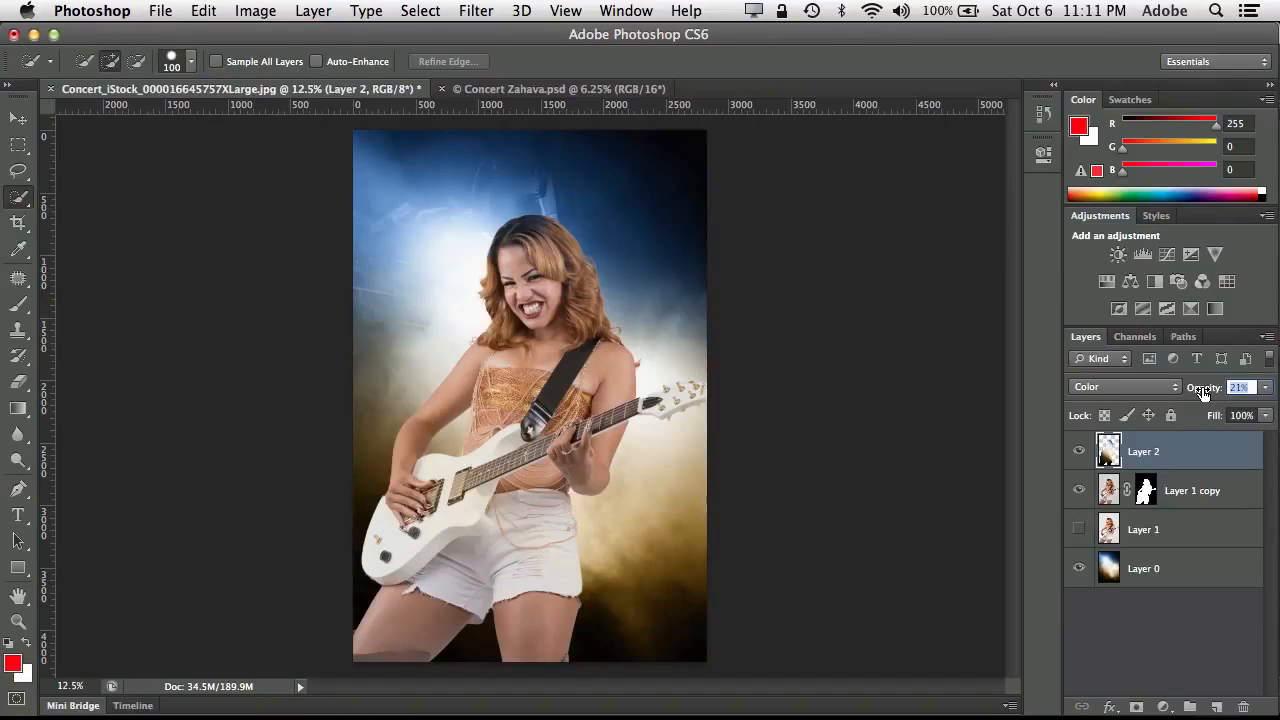
pyautogui.click(1079, 451)
pyautogui.click(1079, 451)
# - Open the Cowgirl photo and Monument Valley.jpg from the PS Beginner folder, and collapse the file browser
pyautogui.click(80, 706)
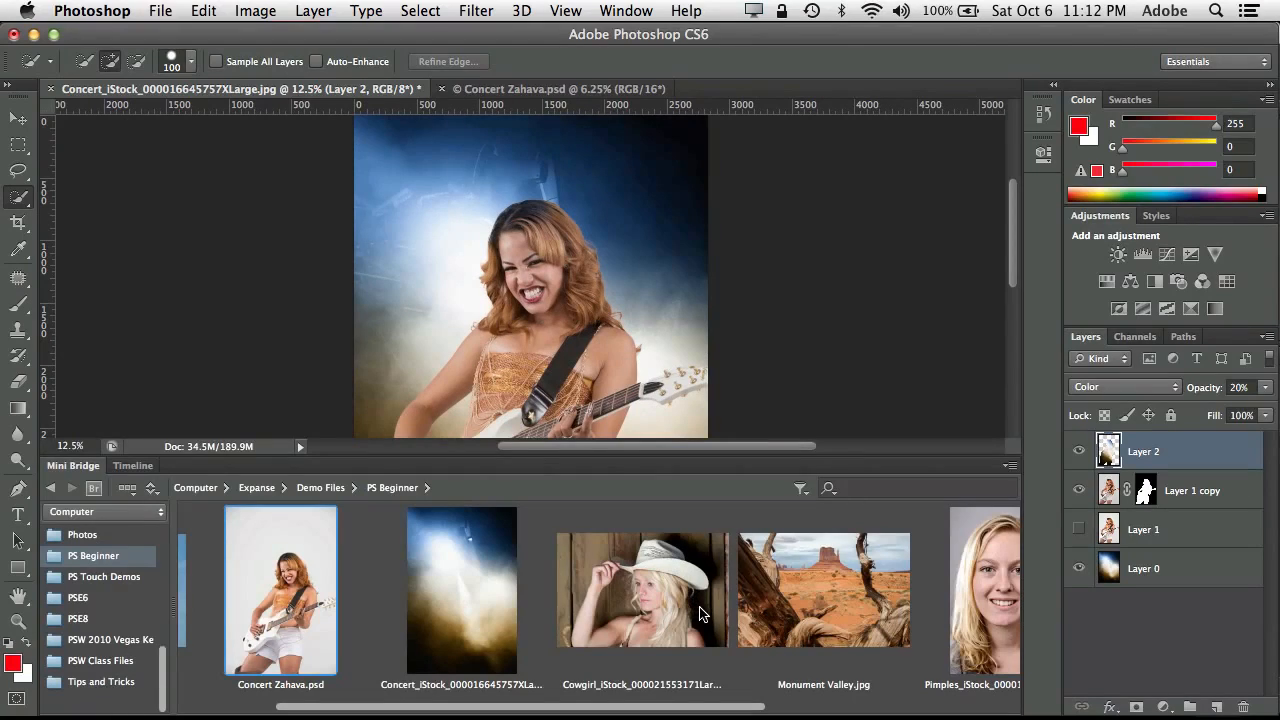
pyautogui.click(650, 611)
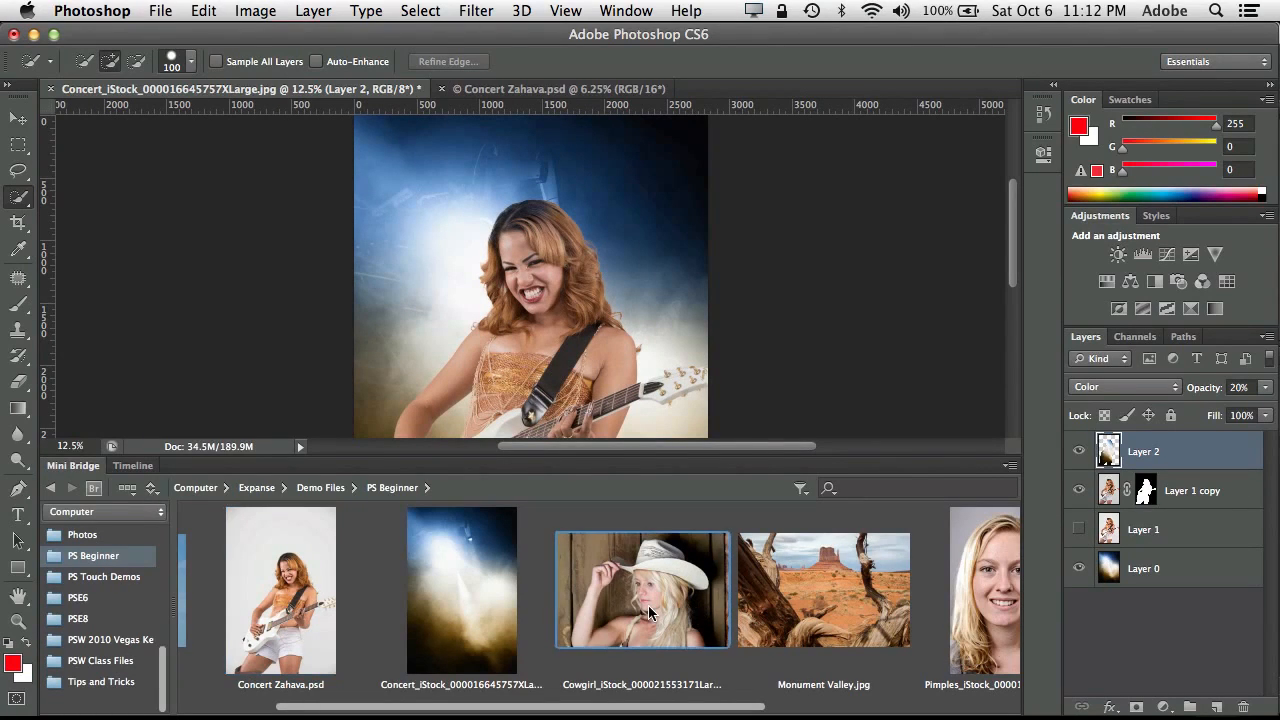
pyautogui.doubleClick(653, 610)
pyautogui.press('Return')
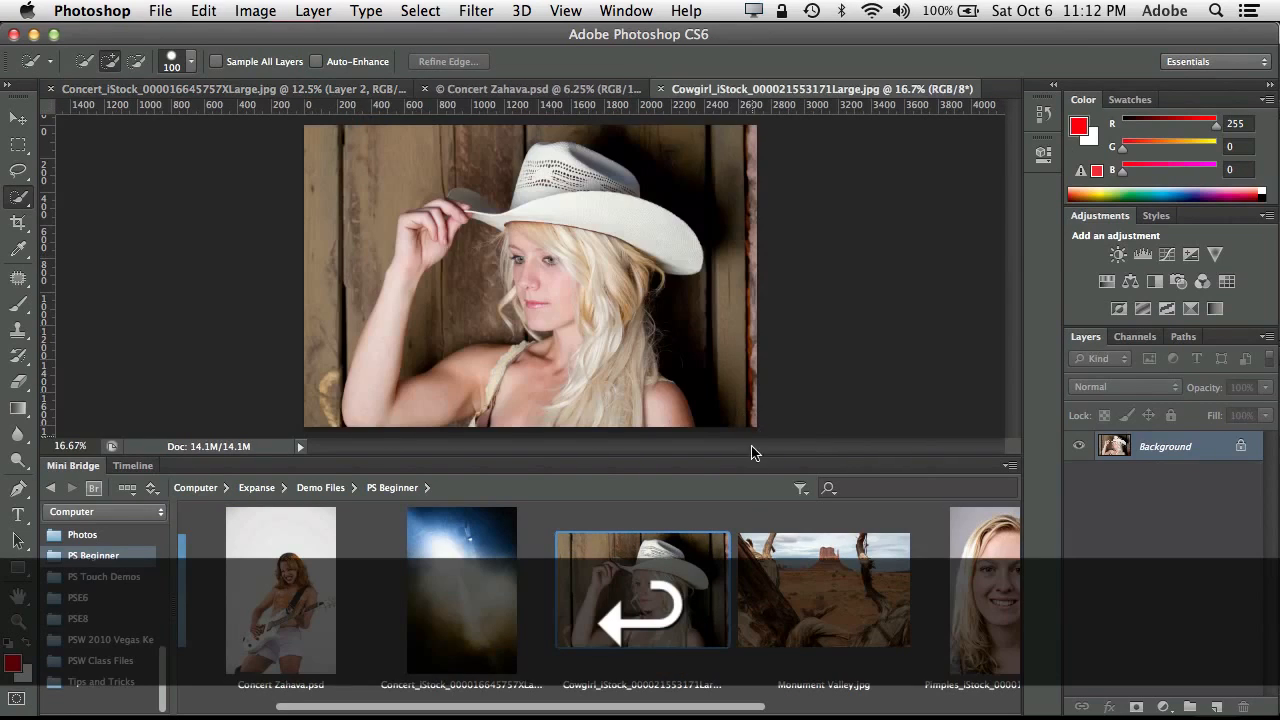
pyautogui.click(797, 573)
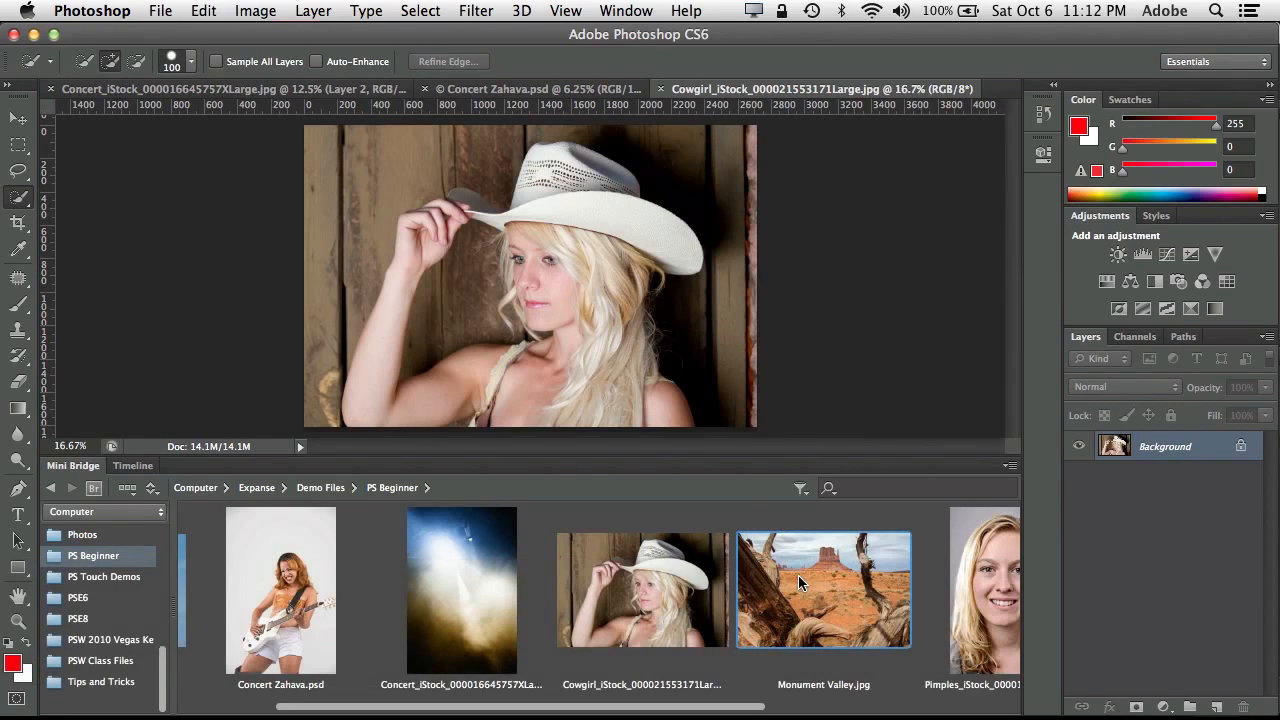
pyautogui.press('Return')
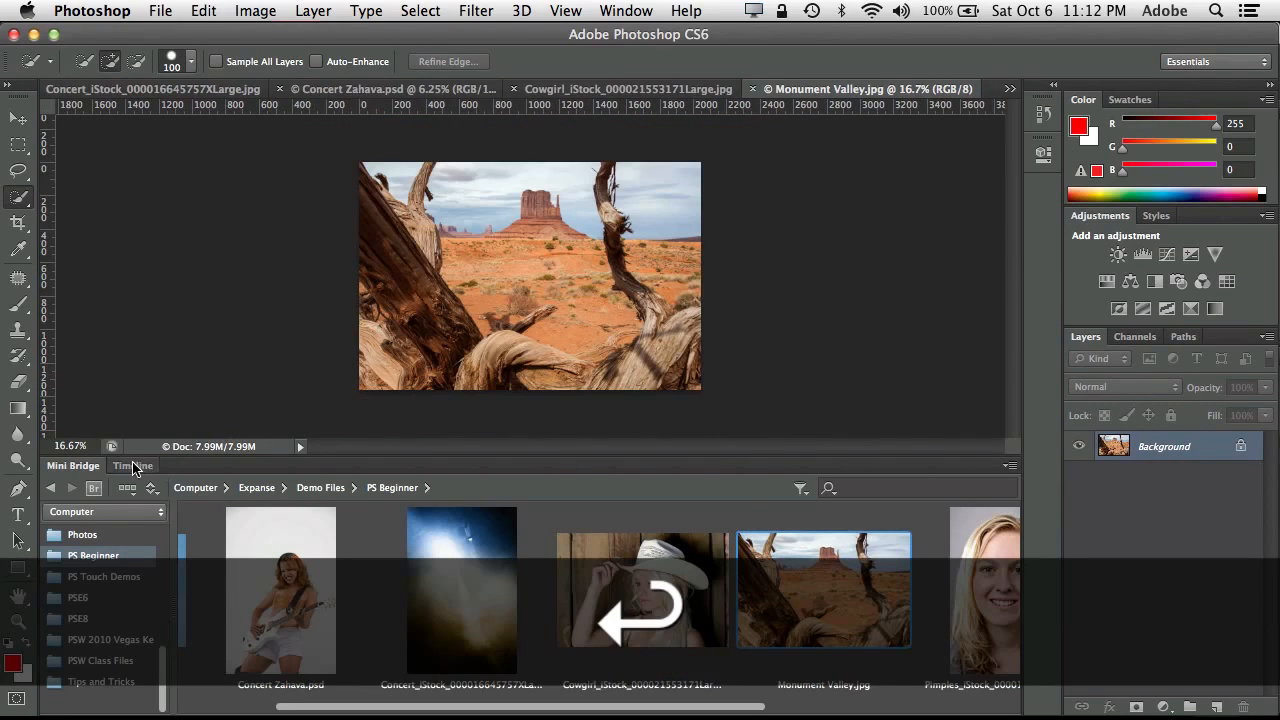
pyautogui.doubleClick(75, 466)
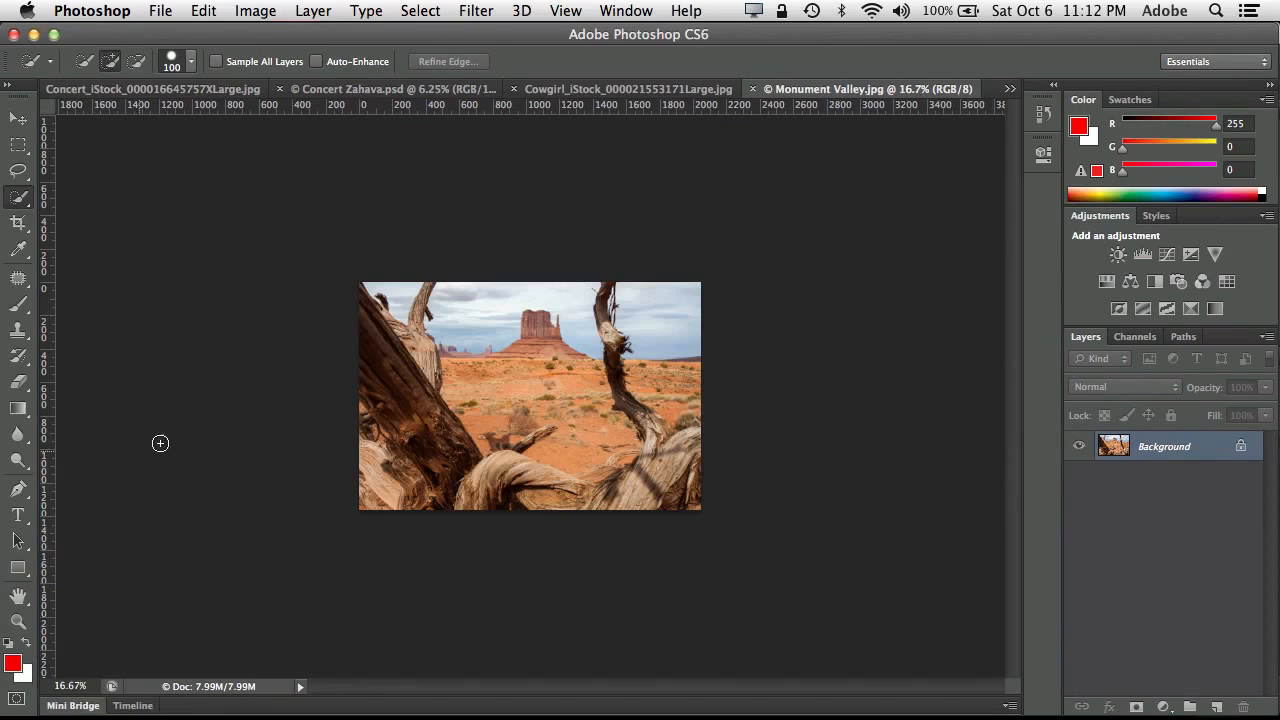
# - Examine the hair and hat edges in the Cowgirl photo up close
pyautogui.click(627, 90)
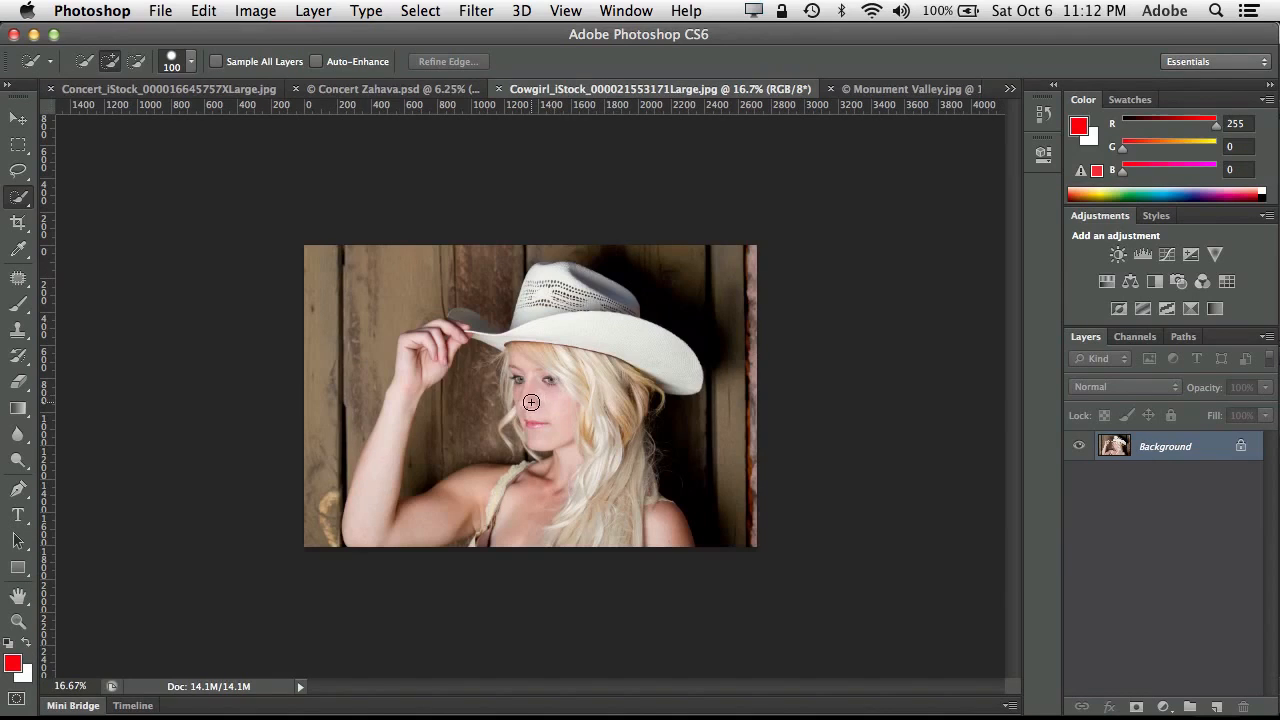
pyautogui.press('z')
pyautogui.moveTo(507, 373); pyautogui.dragTo(572, 445)
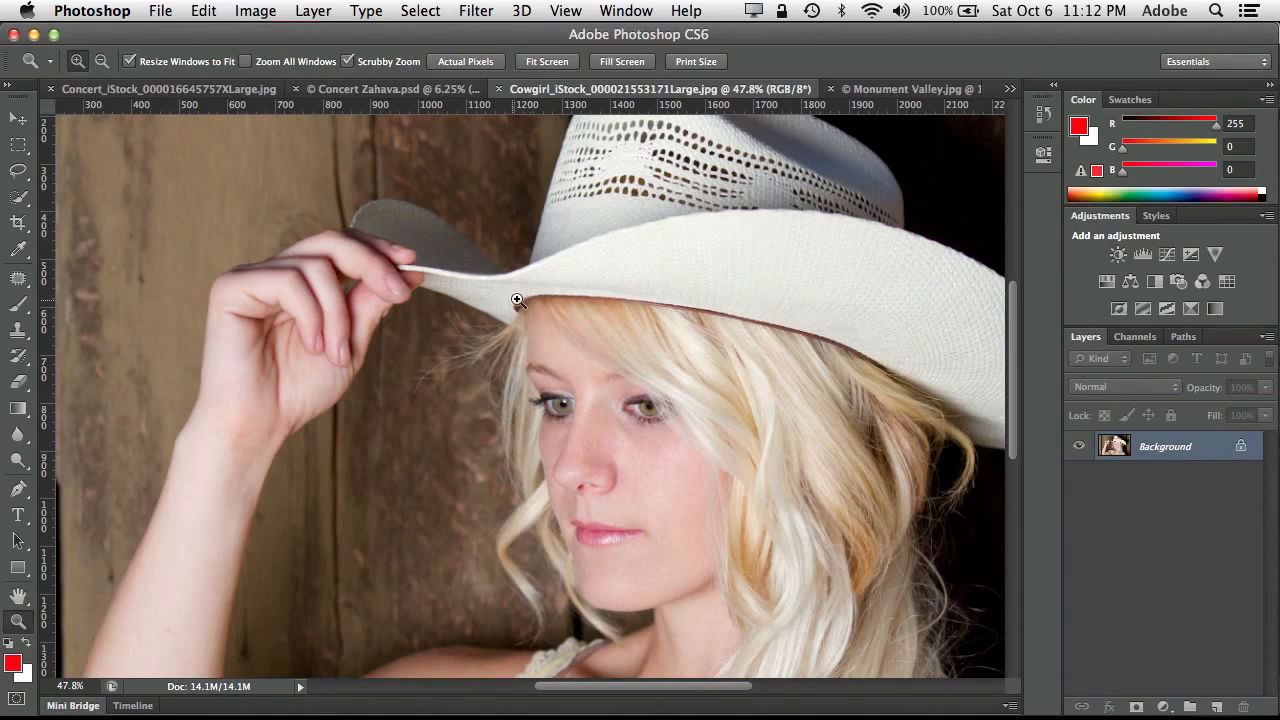
pyautogui.press('super+minus')
pyautogui.press('super+minus')
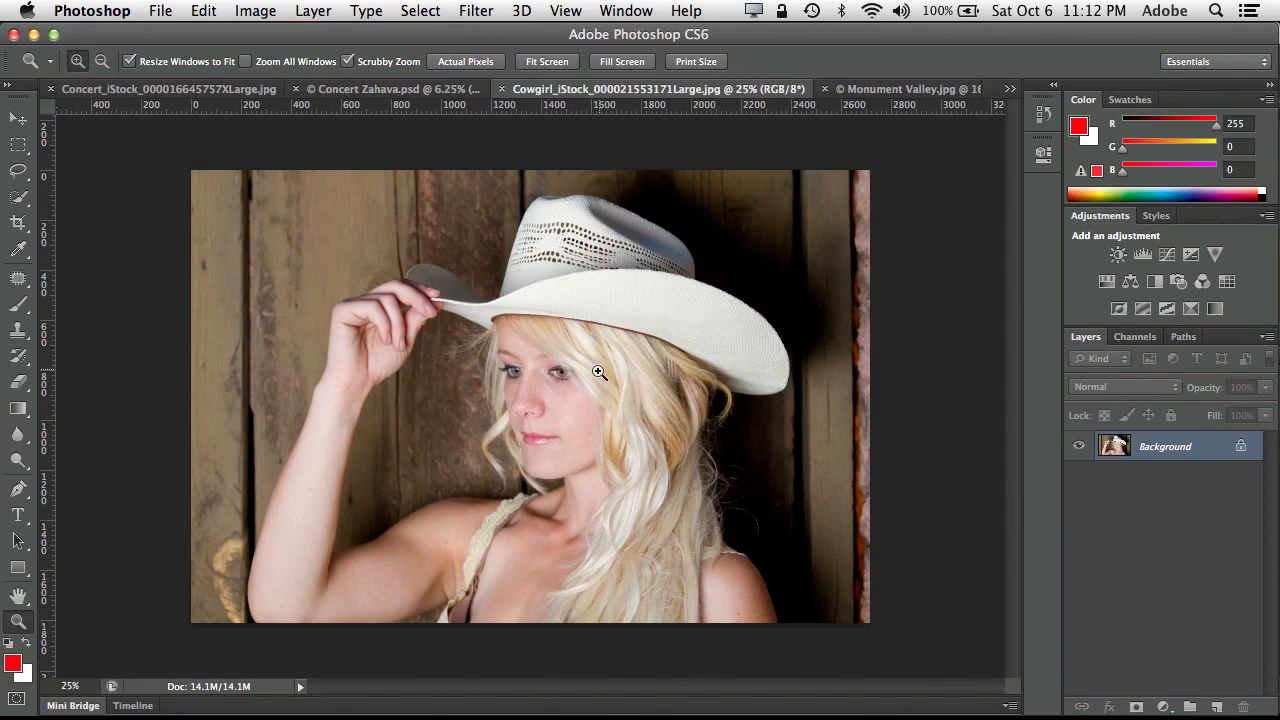
# - Copy the Monument Valley image into the Cowgirl document, accepting the color conversion, and align it to the canvas's upper-left corner
pyautogui.click(893, 92)
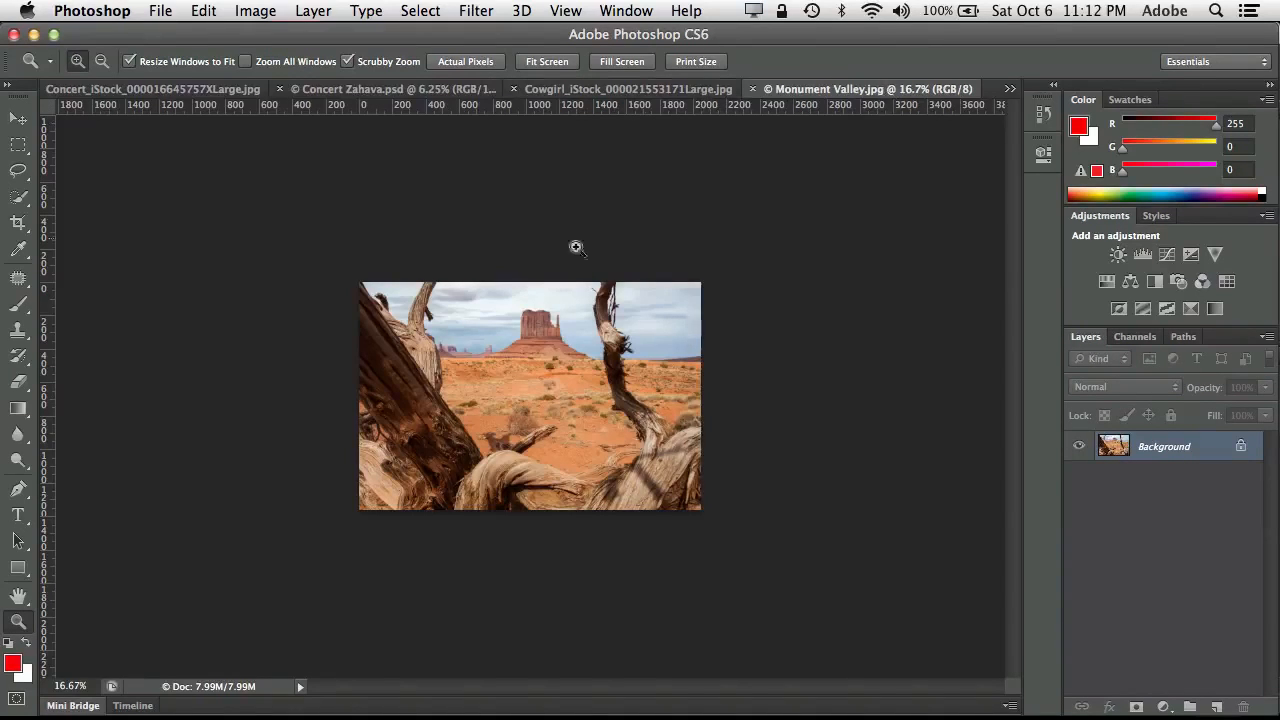
pyautogui.click(18, 118)
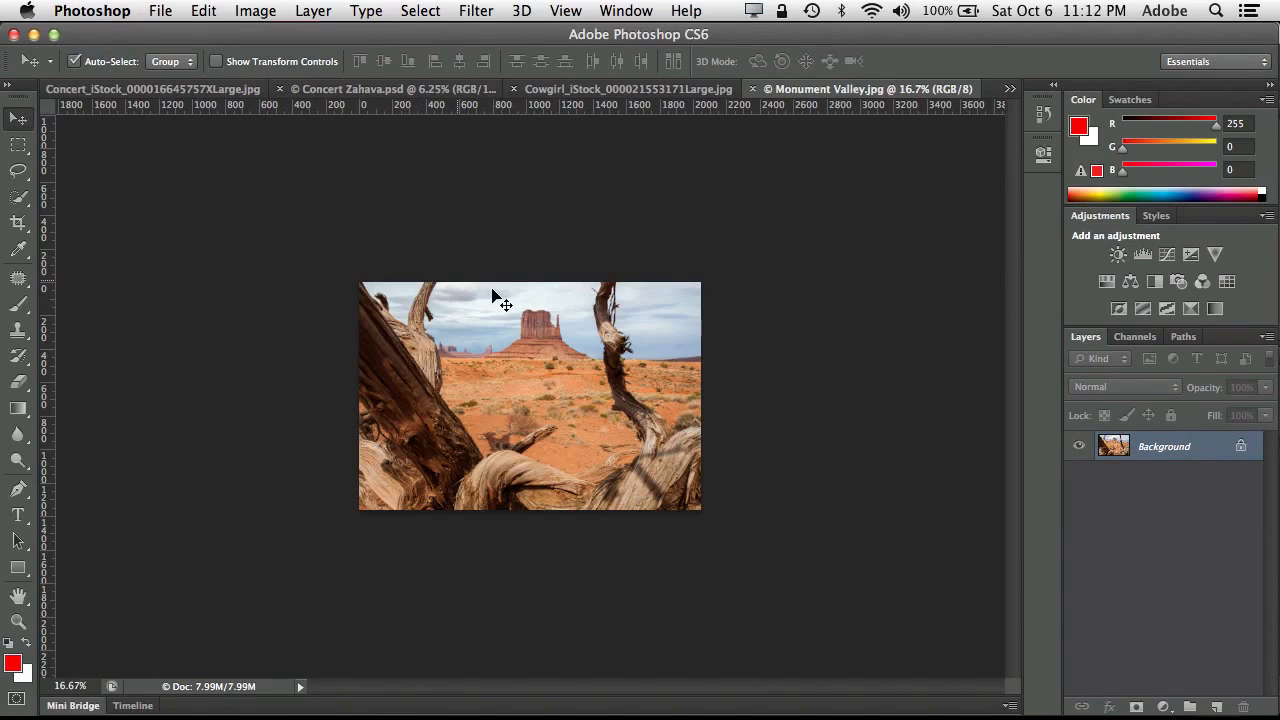
pyautogui.moveTo(573, 423); pyautogui.dragTo(549, 380)
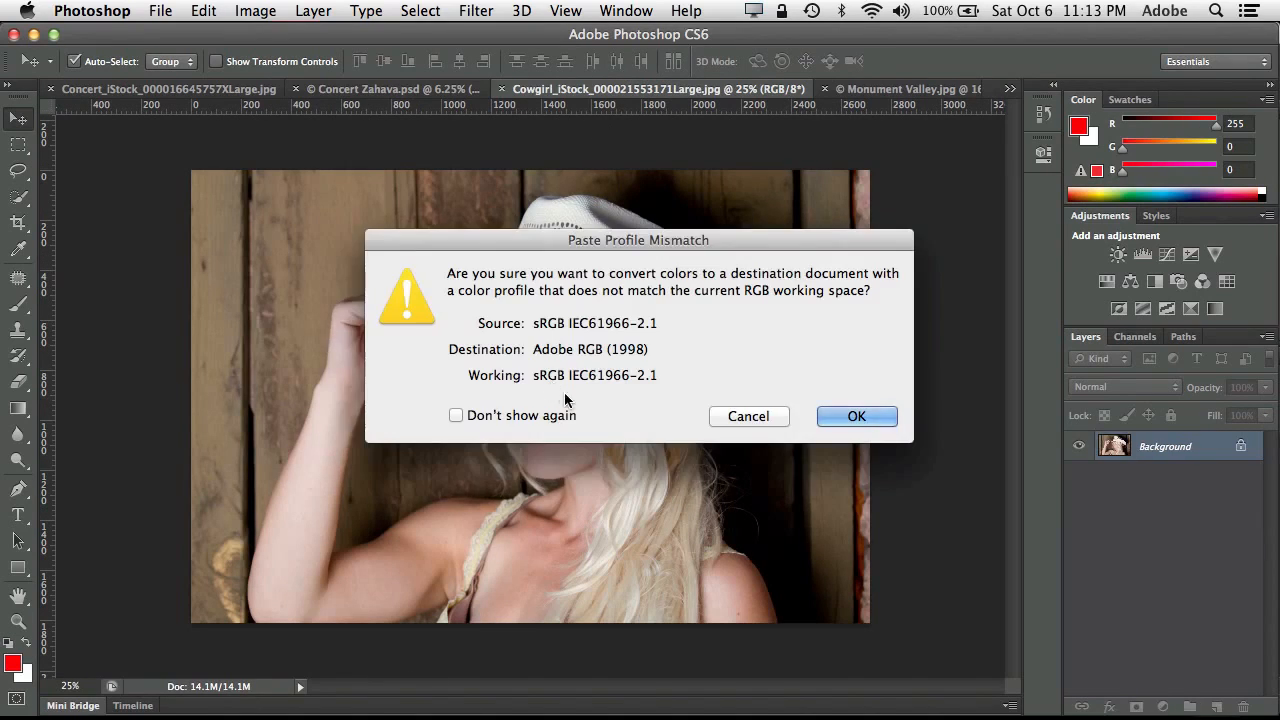
pyautogui.click(856, 416)
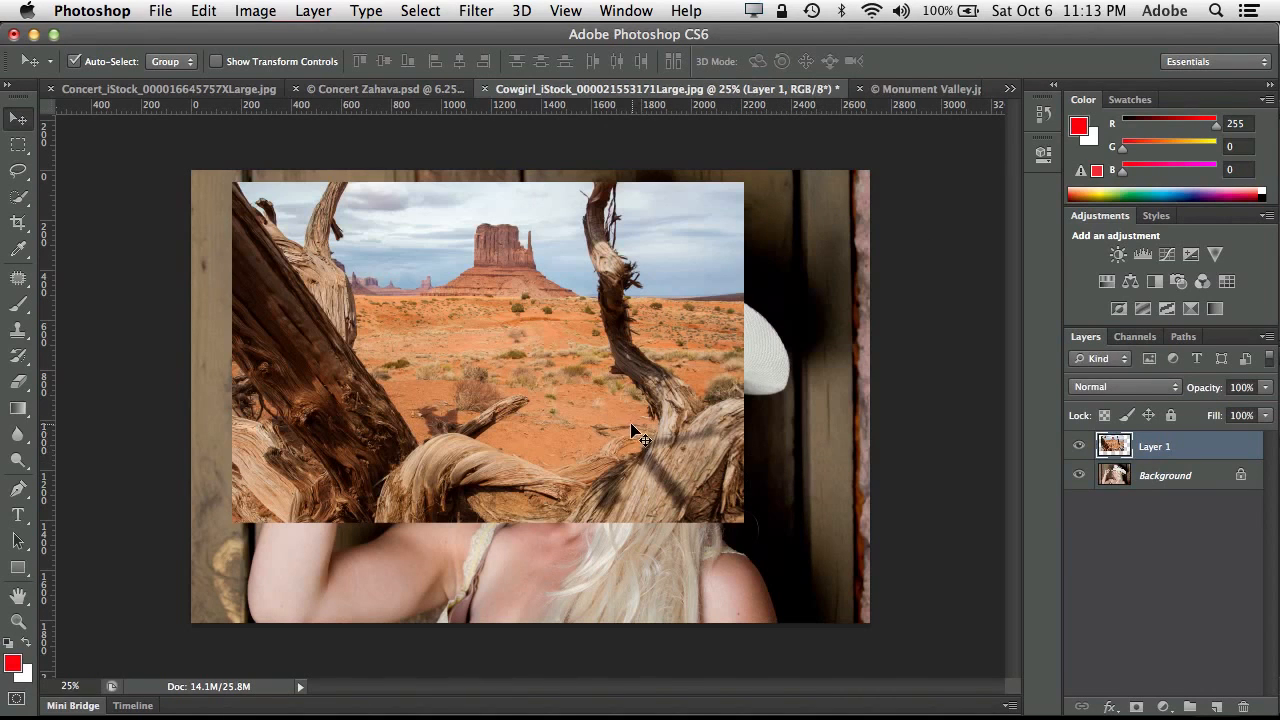
pyautogui.moveTo(630, 427); pyautogui.dragTo(589, 415)
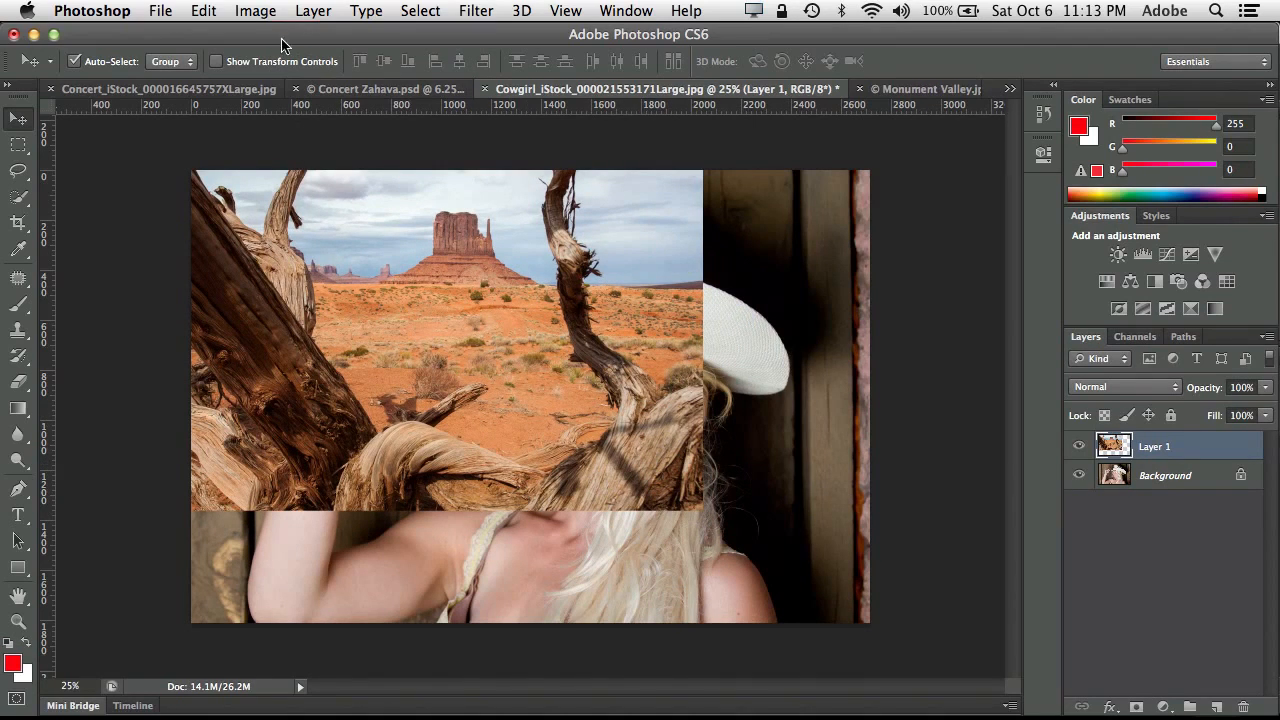
# - Scale the Monument Valley layer proportionally to about 135% so it covers the whole canvas
pyautogui.click(204, 12)
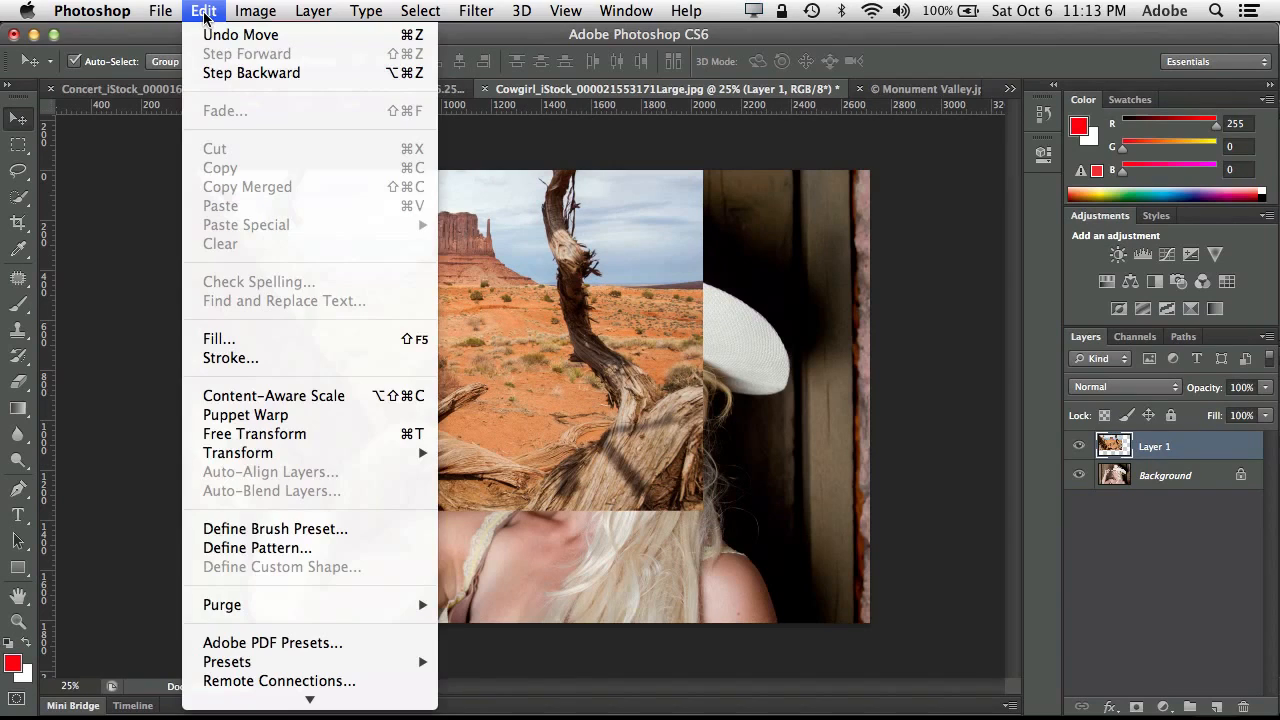
pyautogui.click(289, 430)
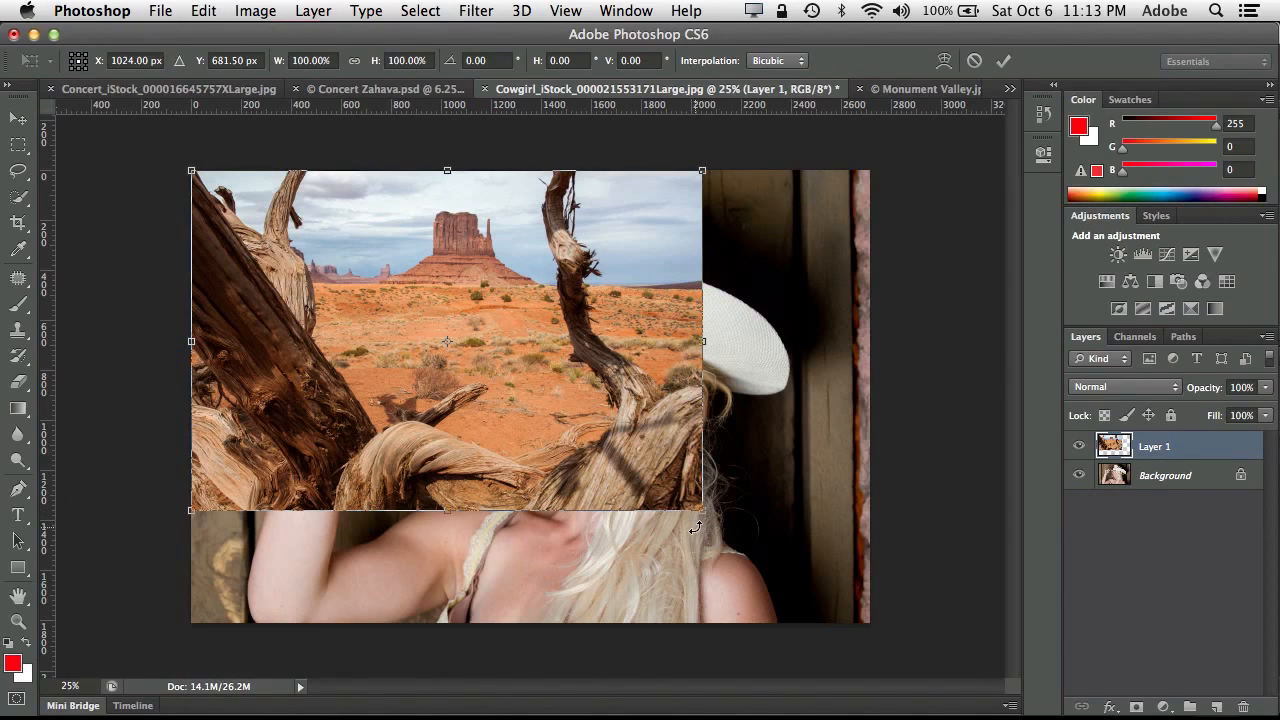
pyautogui.press('shift')
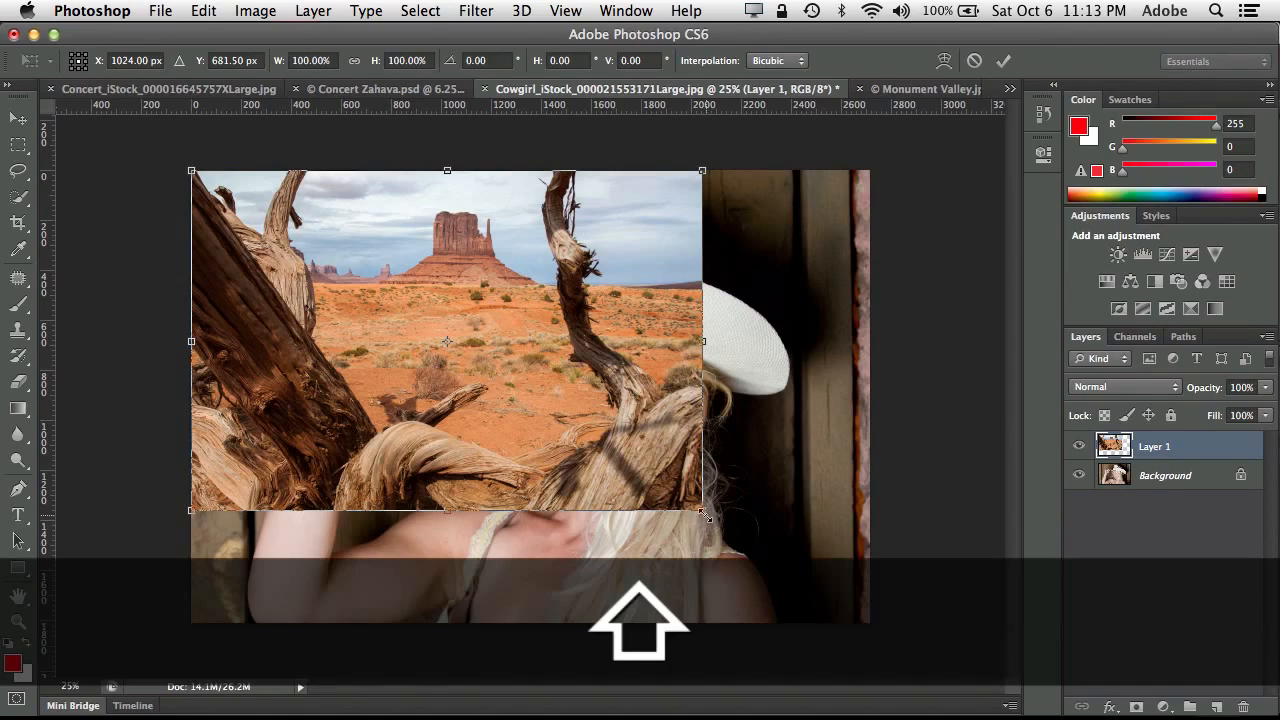
pyautogui.moveTo(700, 510); pyautogui.dragTo(866, 637)
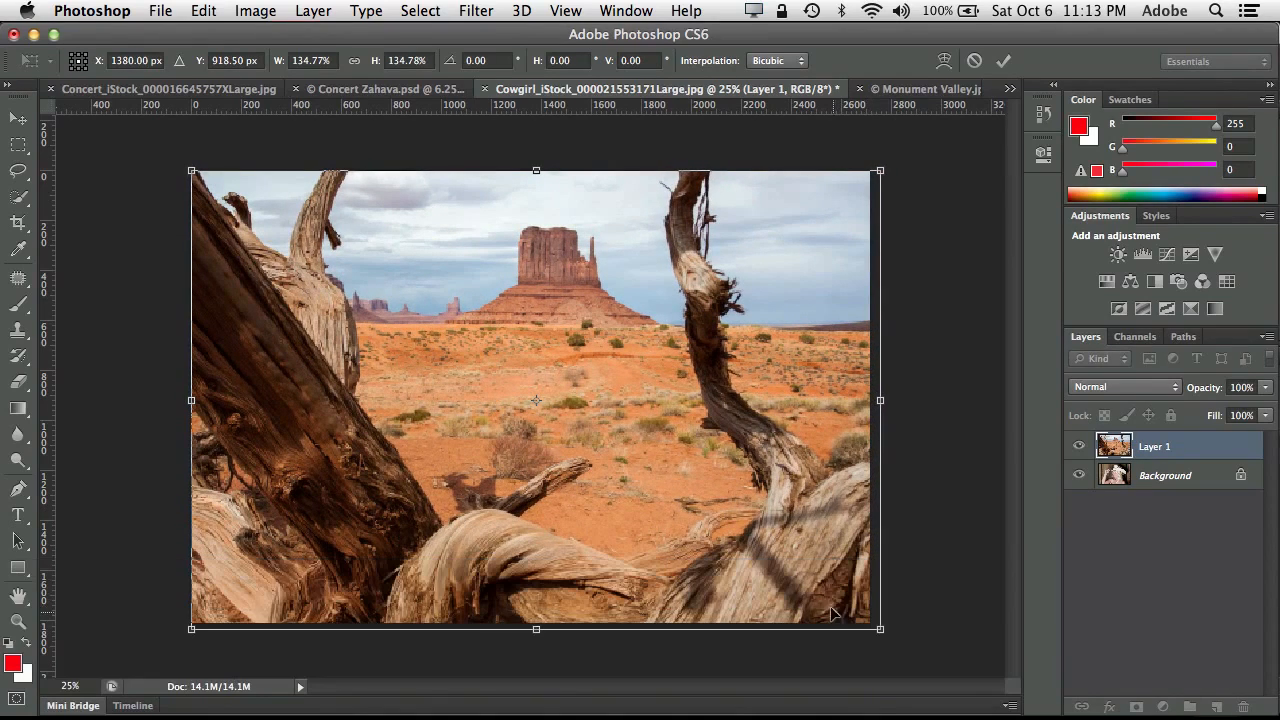
pyautogui.click(1003, 61)
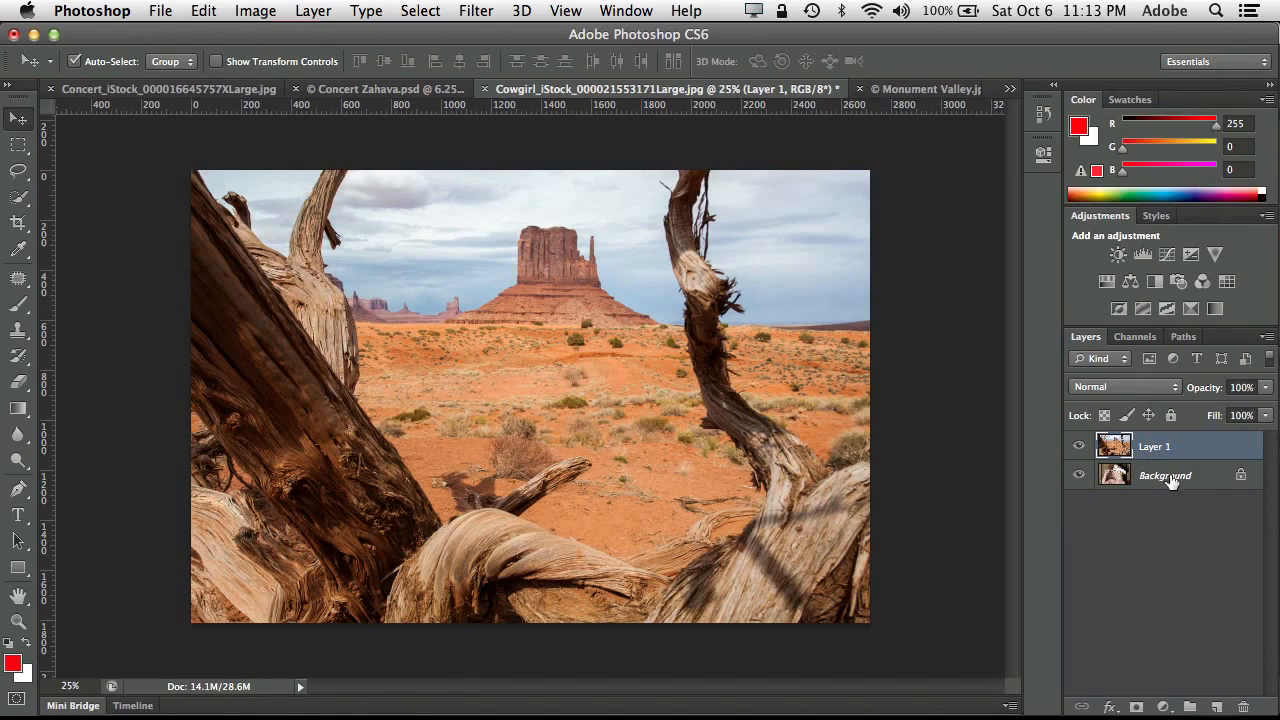
pyautogui.moveTo(1200, 480); pyautogui.dragTo(1192, 441)
pyautogui.doubleClick(1201, 477)
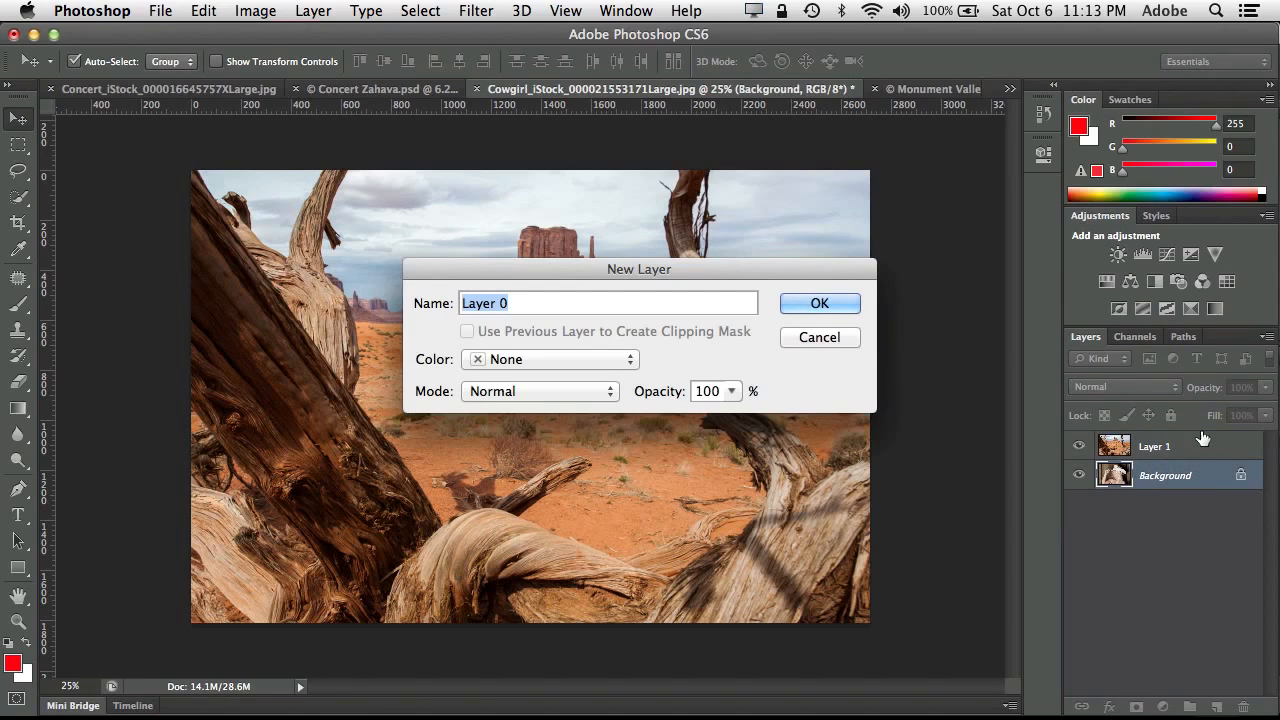
pyautogui.click(838, 337)
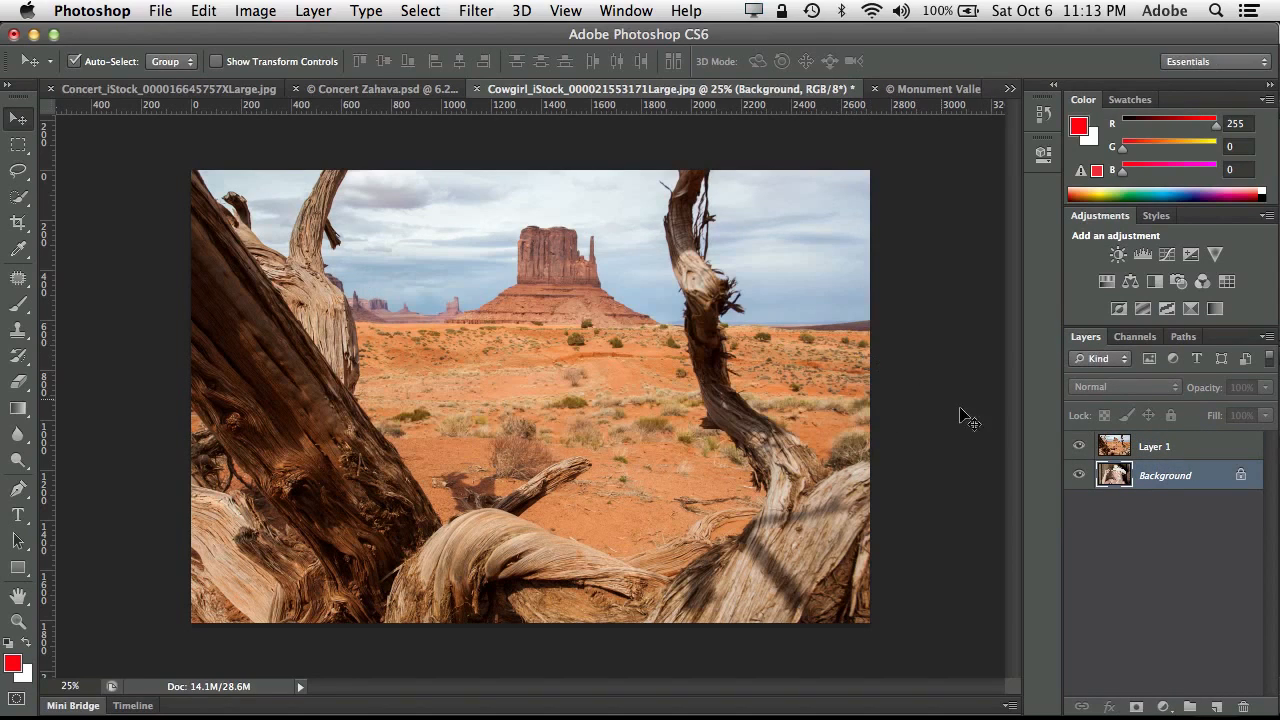
pyautogui.doubleClick(1166, 477)
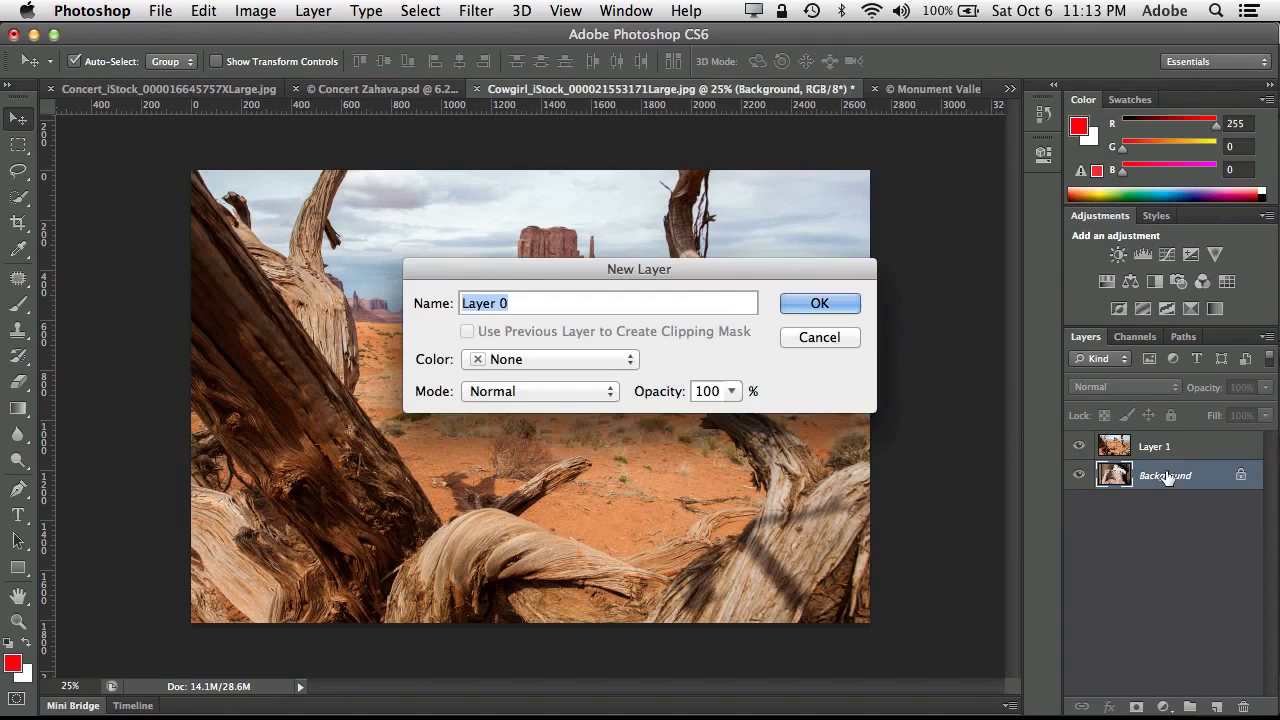
pyautogui.click(811, 338)
# - Unlock the cowgirl Background layer and move the Monument Valley layer beneath it
pyautogui.moveTo(1242, 479); pyautogui.dragTo(1247, 703)
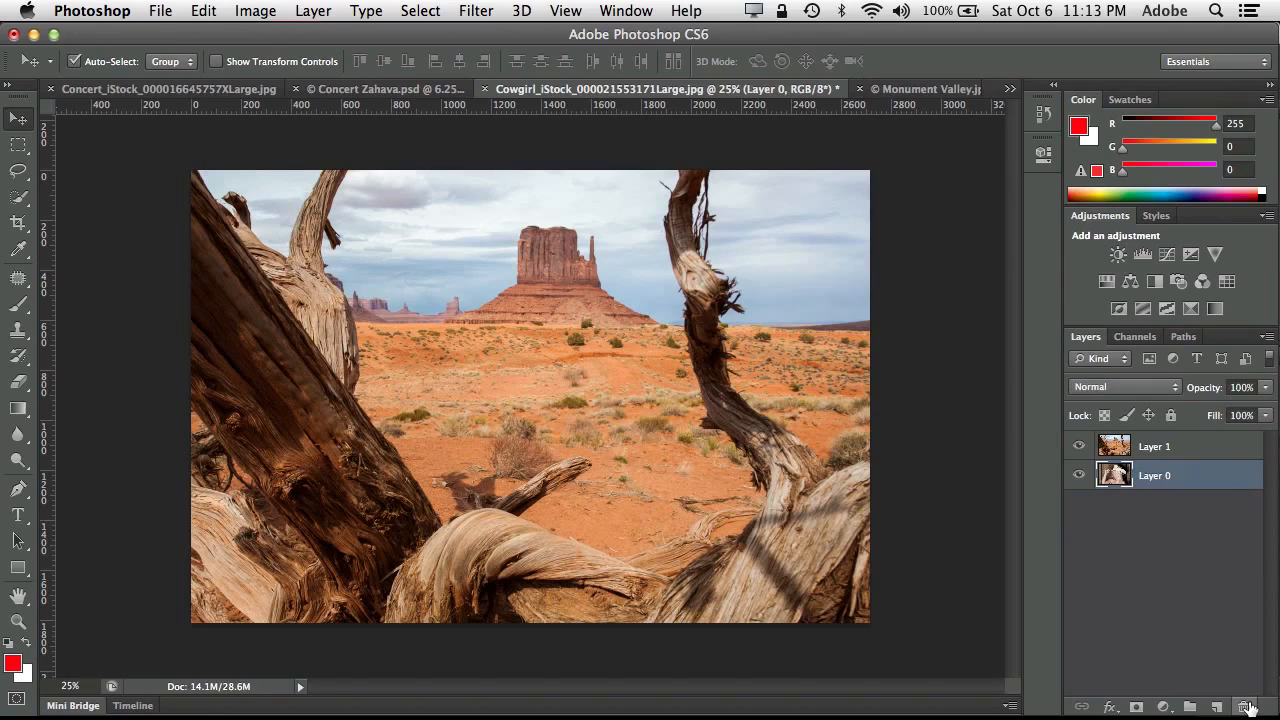
pyautogui.moveTo(1165, 447); pyautogui.dragTo(1172, 499)
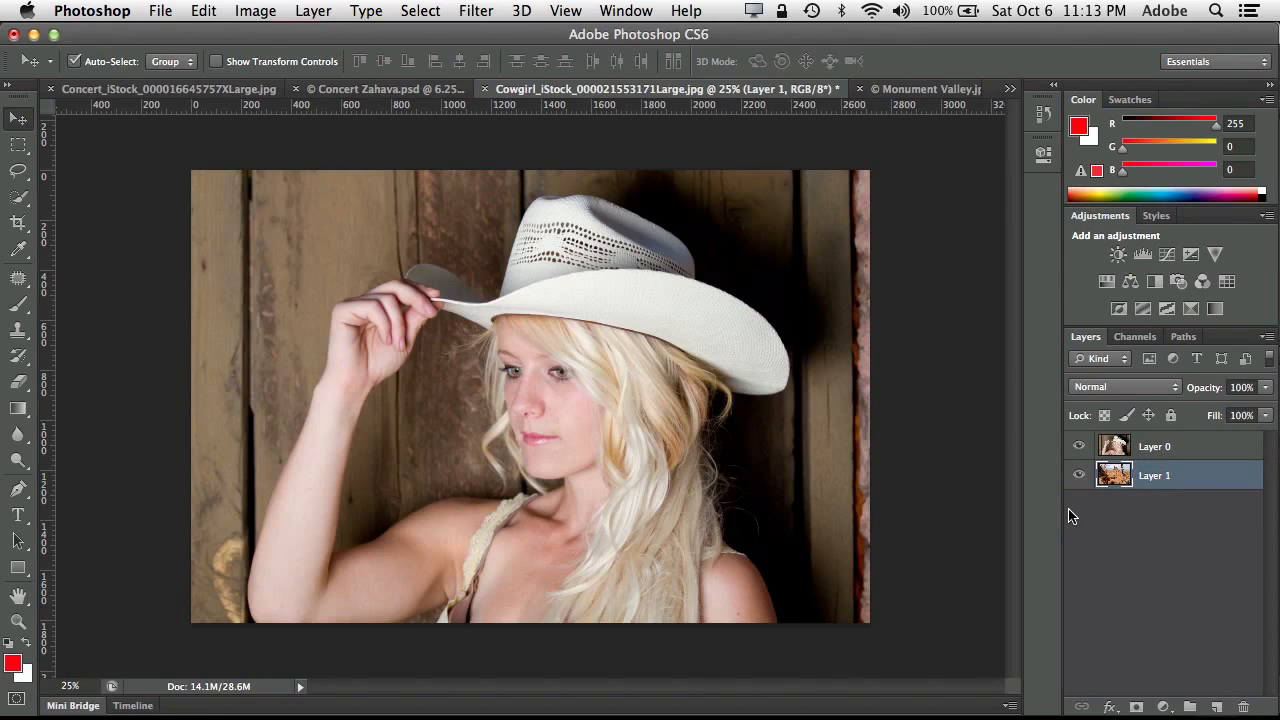
# - Select the cowgirl and her hat on Layer 0 with the Quick Selection tool, excluding the background gap between her arm and face
pyautogui.click(1118, 453)
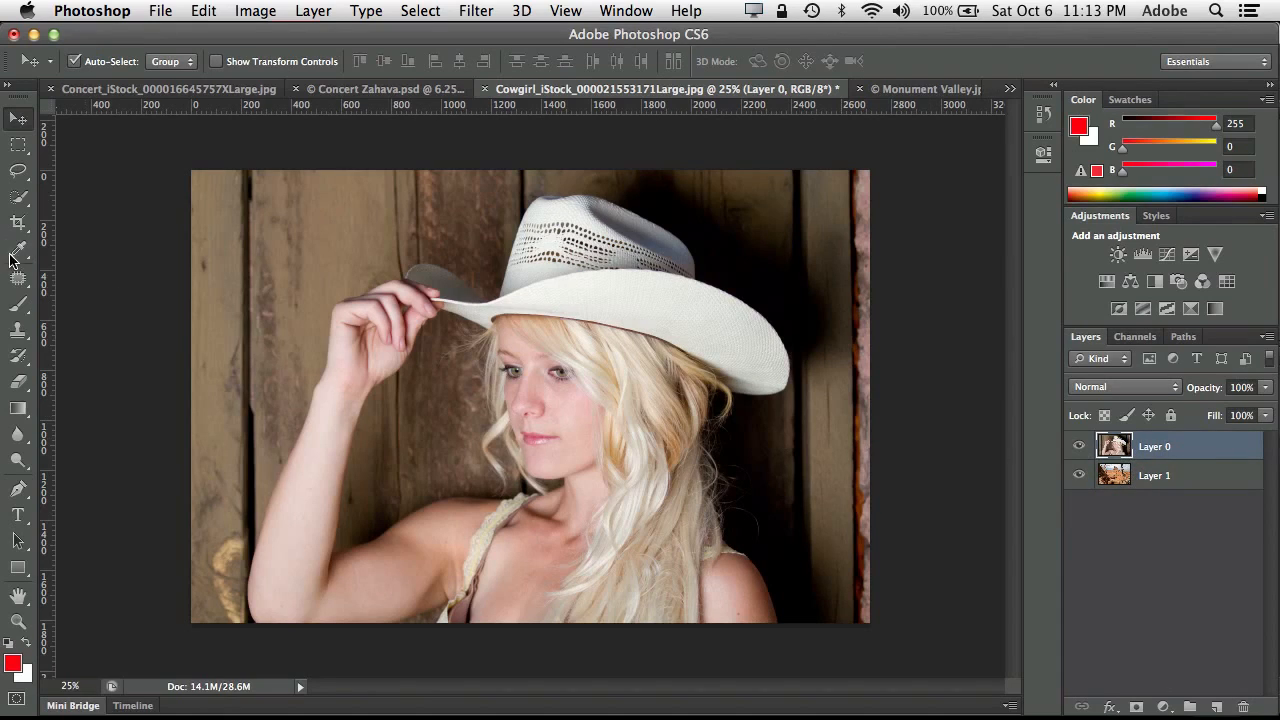
pyautogui.click(18, 203)
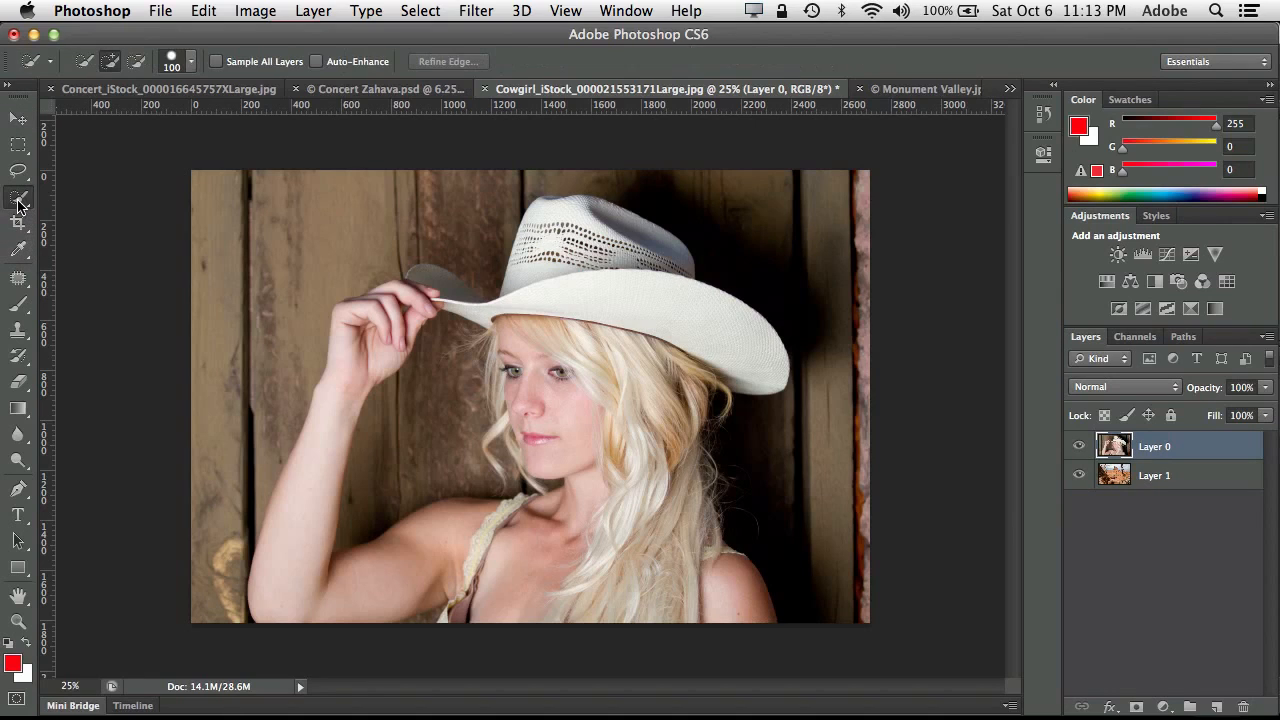
pyautogui.moveTo(395, 320)
pyautogui.mouseDown()
pyautogui.moveTo(342, 405)
pyautogui.moveTo(307, 575)
pyautogui.moveTo(369, 597)
pyautogui.moveTo(509, 558)
pyautogui.moveTo(588, 589)
pyautogui.moveTo(648, 569)
pyautogui.moveTo(708, 609)
pyautogui.moveTo(720, 593)
pyautogui.moveTo(670, 538)
pyautogui.moveTo(632, 441)
pyautogui.moveTo(603, 290)
pyautogui.moveTo(575, 262)
pyautogui.moveTo(625, 248)
pyautogui.moveTo(539, 290)
pyautogui.moveTo(424, 288)
pyautogui.mouseUp()
pyautogui.click(424, 288)
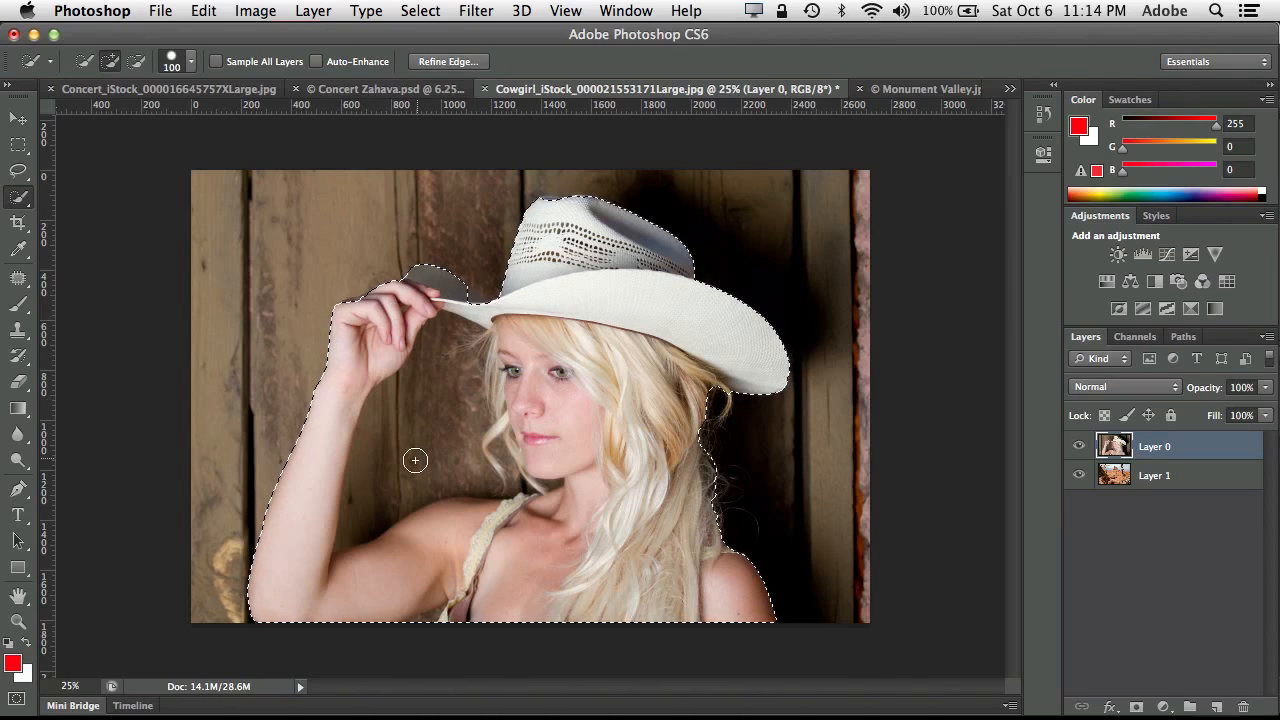
pyautogui.press('alt')
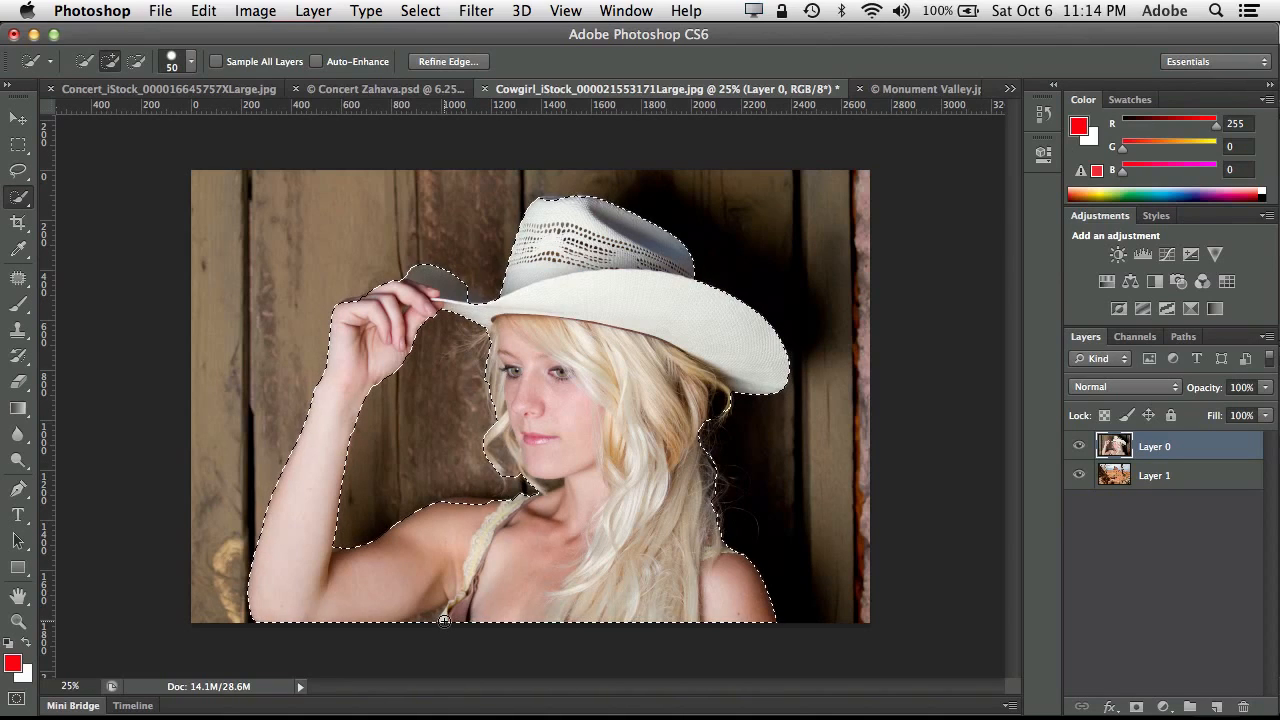
pyautogui.press('alt')
# - Start Refine Edge on the cowgirl selection, preview it On White, and enable Smart Radius with a radius of 4.8 px
pyautogui.click(447, 62)
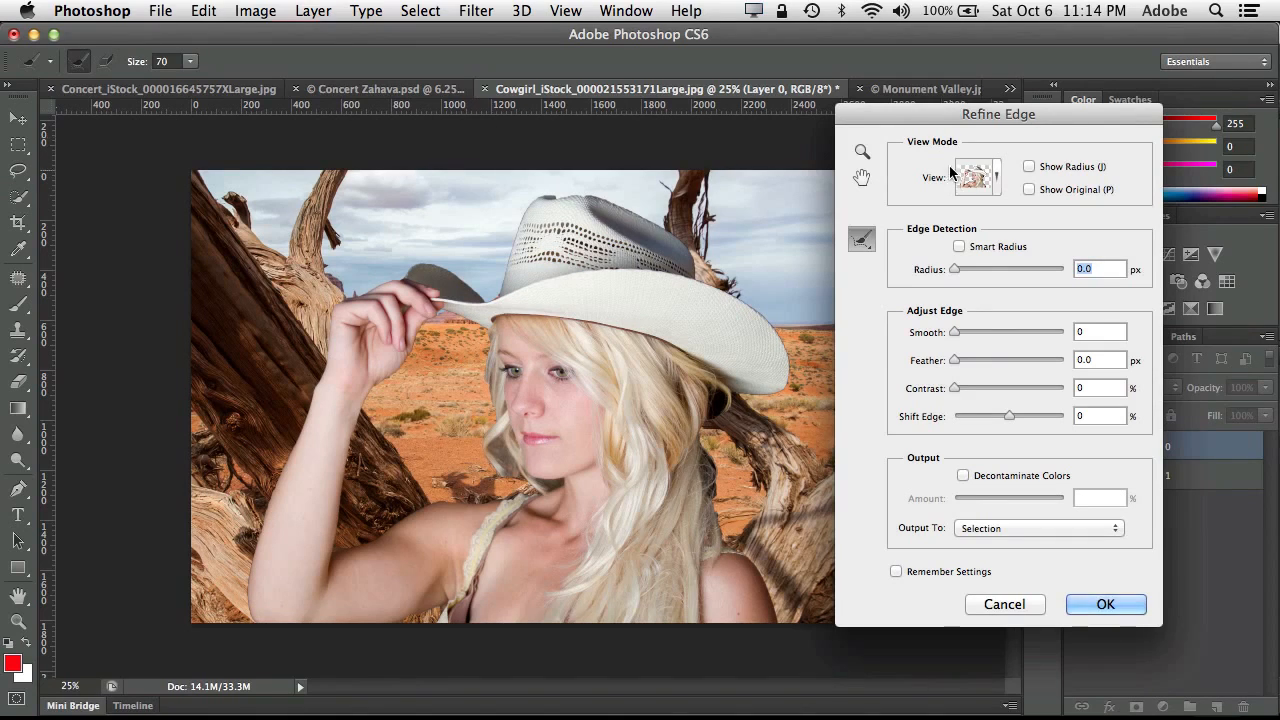
pyautogui.moveTo(963, 114); pyautogui.dragTo(1014, 113)
pyautogui.click(1046, 178)
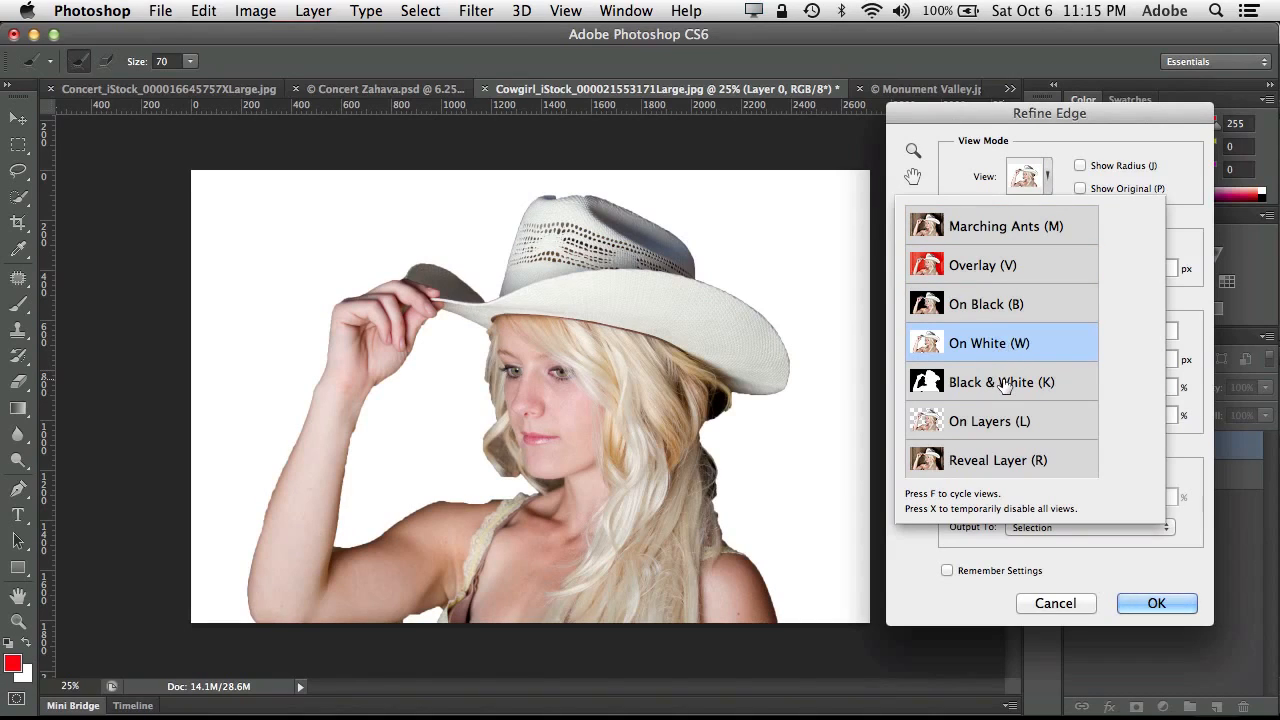
pyautogui.click(1064, 143)
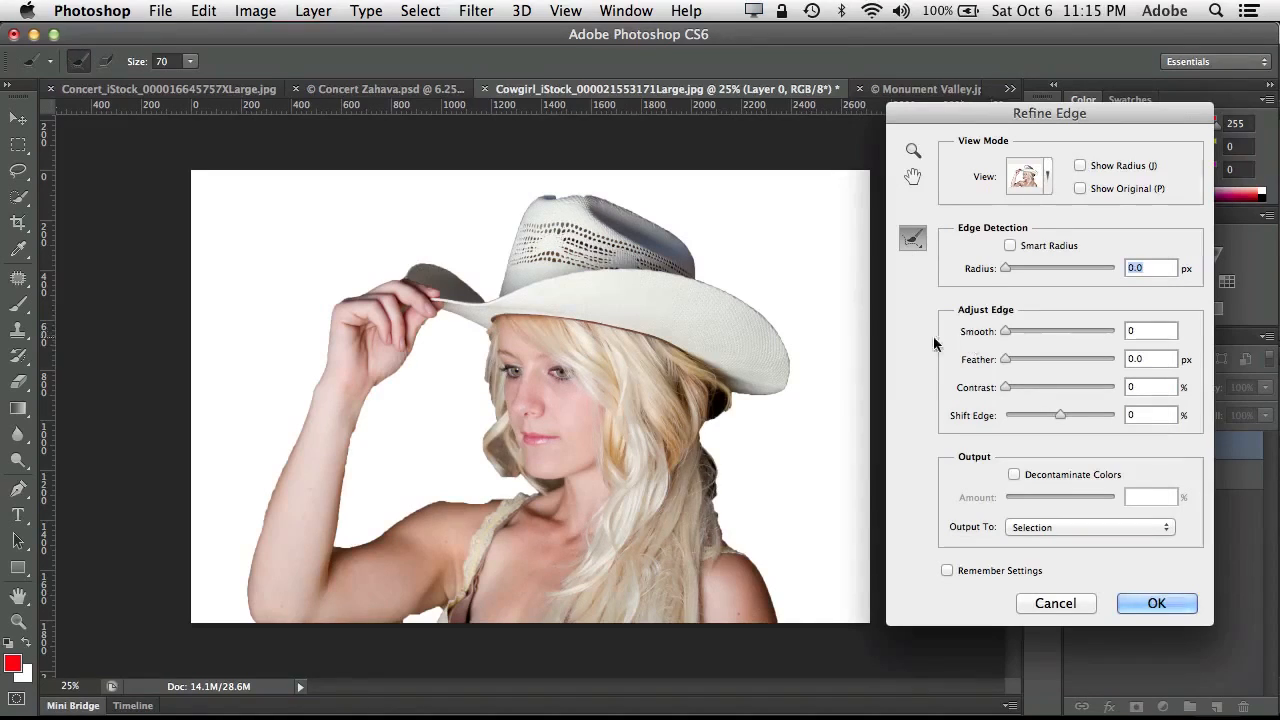
pyautogui.click(1010, 246)
pyautogui.moveTo(1007, 272); pyautogui.dragTo(1036, 278)
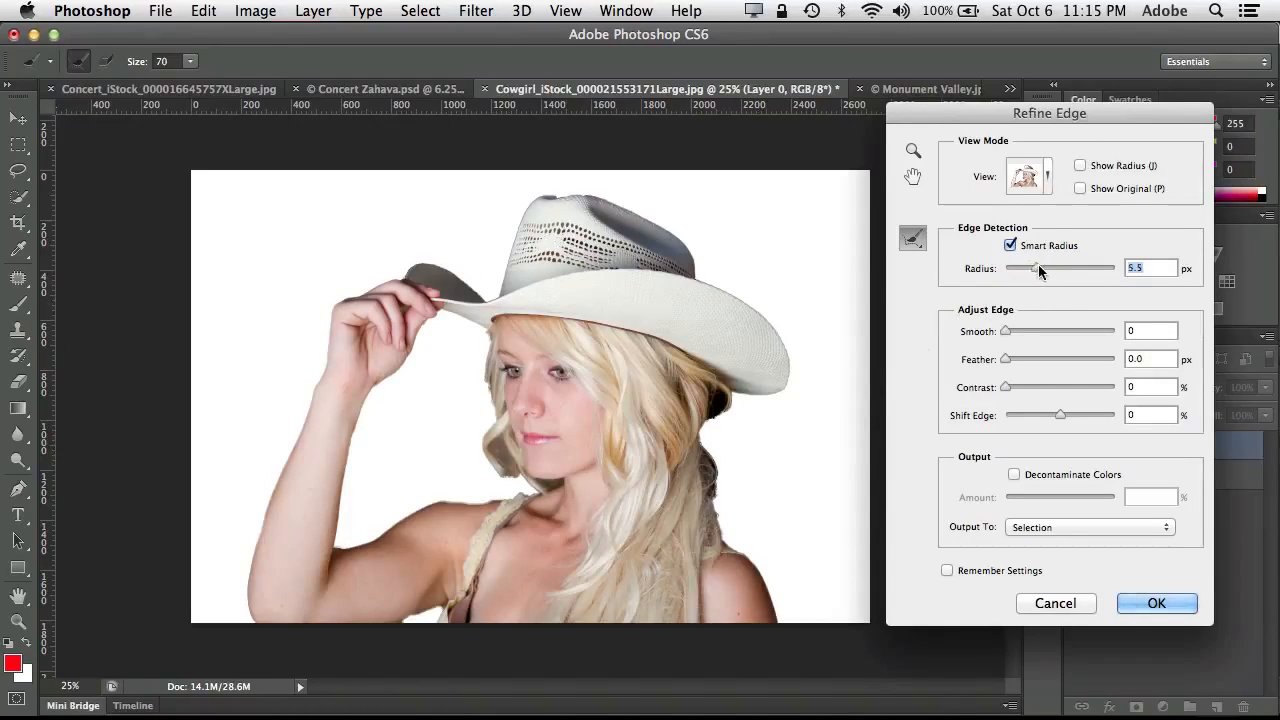
pyautogui.moveTo(1038, 264)
pyautogui.mouseDown()
pyautogui.moveTo(1072, 264)
pyautogui.moveTo(1033, 272)
pyautogui.mouseUp()
# - Refine the loose hair on both sides of the cowgirl's face and neck with a size 100 refine radius brush
pyautogui.press(']')
pyautogui.press(']')
pyautogui.press(']')
pyautogui.moveTo(473, 415)
pyautogui.mouseDown()
pyautogui.moveTo(484, 340)
pyautogui.moveTo(449, 474)
pyautogui.moveTo(462, 493)
pyautogui.moveTo(480, 434)
pyautogui.moveTo(482, 474)
pyautogui.moveTo(496, 483)
pyautogui.moveTo(489, 446)
pyautogui.moveTo(512, 475)
pyautogui.moveTo(484, 448)
pyautogui.mouseUp()
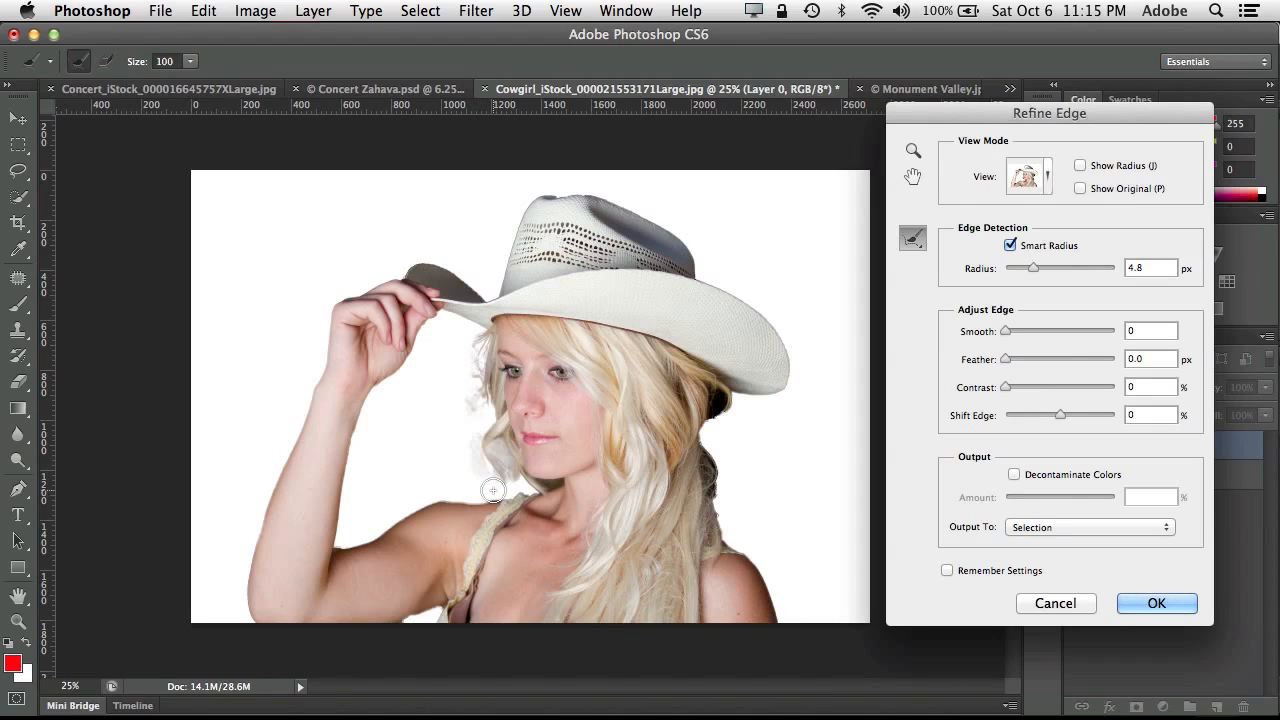
pyautogui.moveTo(729, 480)
pyautogui.mouseDown()
pyautogui.moveTo(709, 448)
pyautogui.moveTo(718, 489)
pyautogui.moveTo(713, 456)
pyautogui.moveTo(734, 496)
pyautogui.mouseUp()
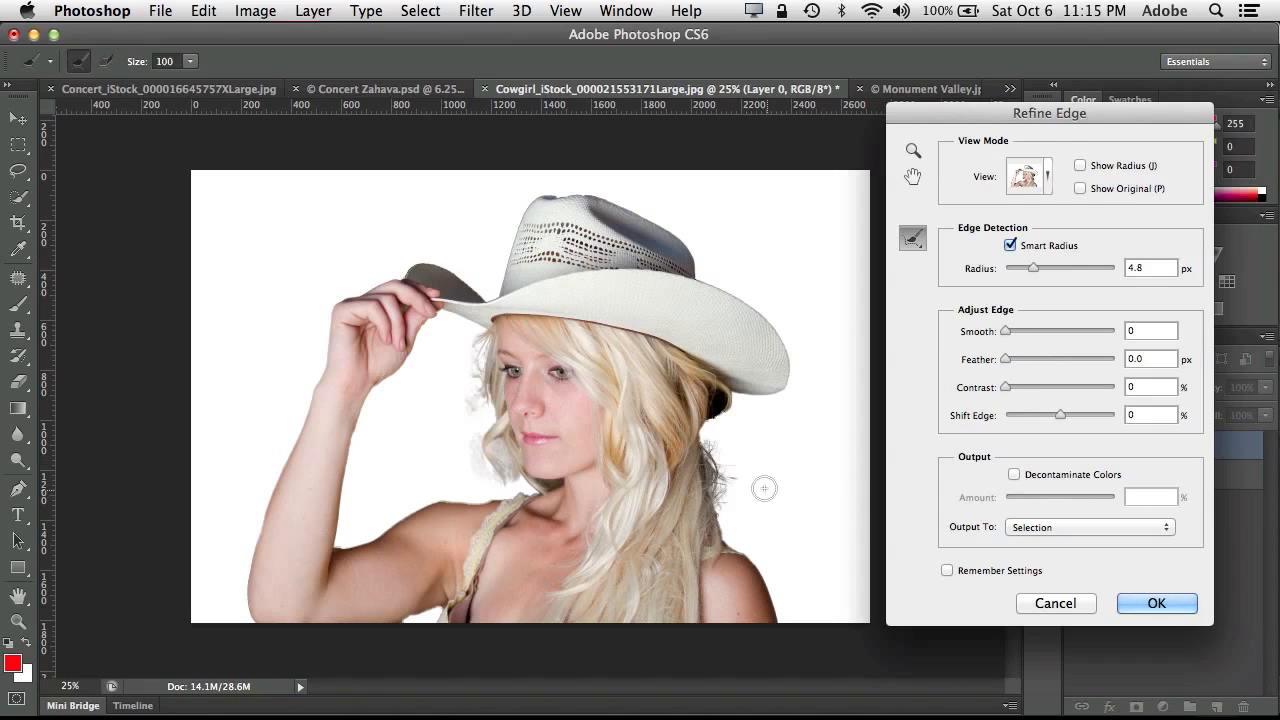
pyautogui.moveTo(717, 429)
pyautogui.mouseDown()
pyautogui.moveTo(716, 398)
pyautogui.moveTo(714, 429)
pyautogui.mouseUp()
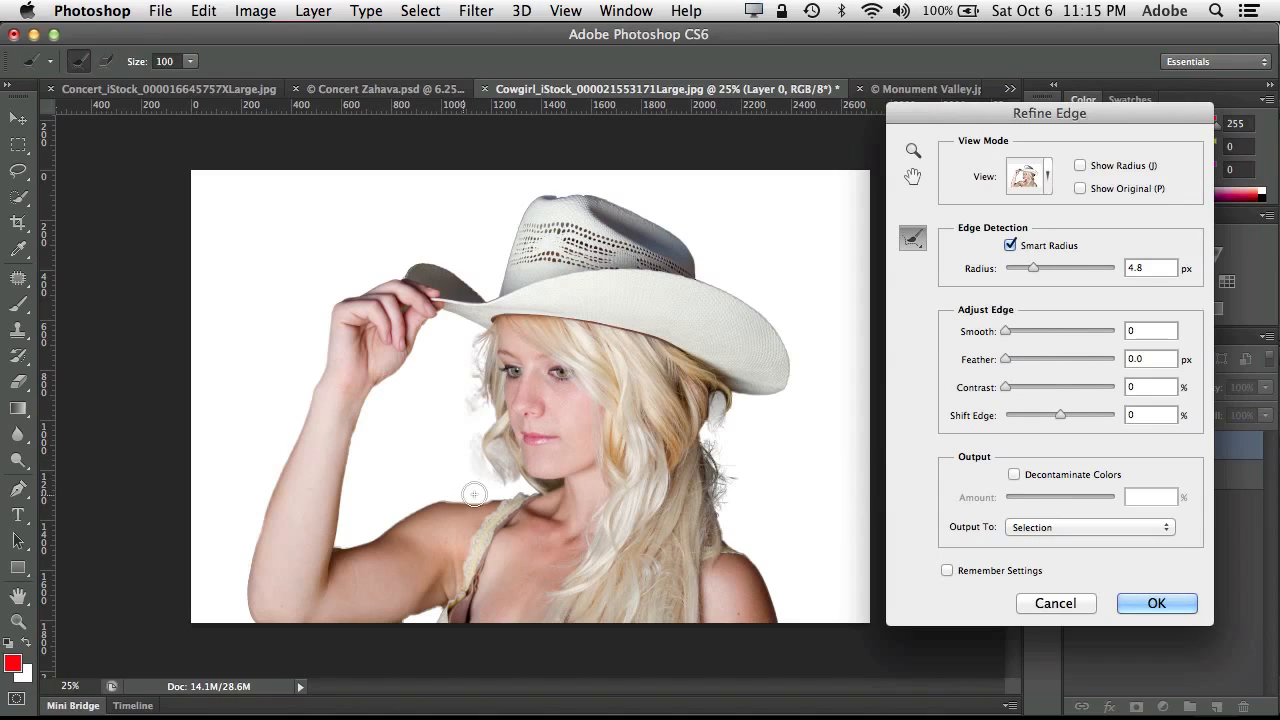
pyautogui.moveTo(514, 483); pyautogui.dragTo(559, 484)
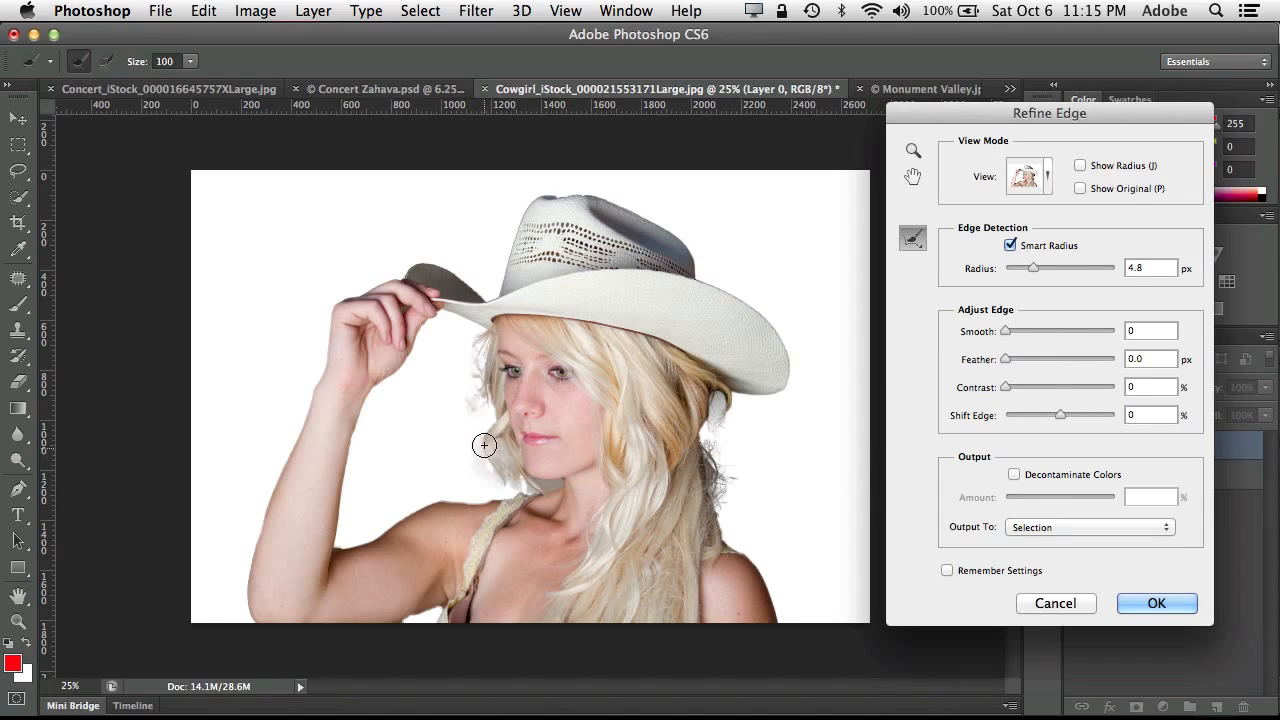
pyautogui.moveTo(480, 445)
pyautogui.mouseDown()
pyautogui.moveTo(478, 383)
pyautogui.moveTo(509, 407)
pyautogui.moveTo(498, 448)
pyautogui.moveTo(485, 330)
pyautogui.mouseUp()
pyautogui.moveTo(726, 443)
pyautogui.mouseDown()
pyautogui.moveTo(714, 412)
pyautogui.moveTo(713, 449)
pyautogui.mouseUp()
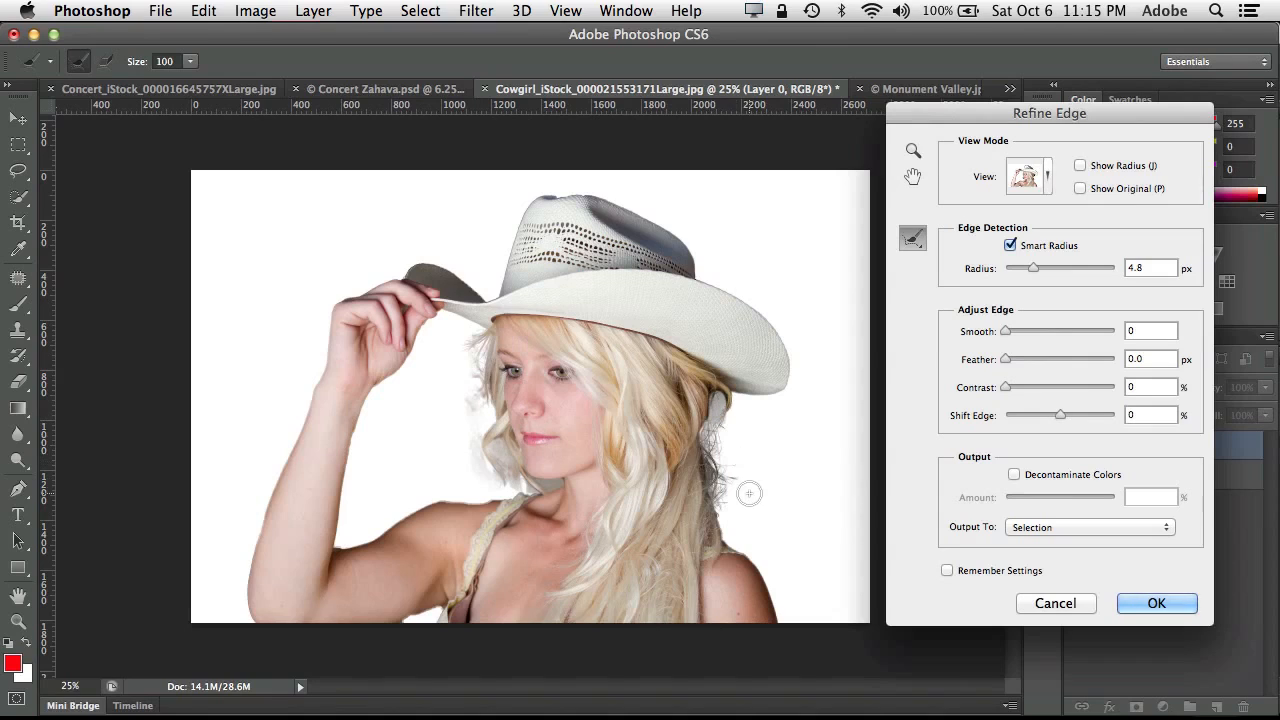
pyautogui.moveTo(734, 517)
pyautogui.mouseDown()
pyautogui.moveTo(733, 535)
pyautogui.moveTo(713, 499)
pyautogui.mouseUp()
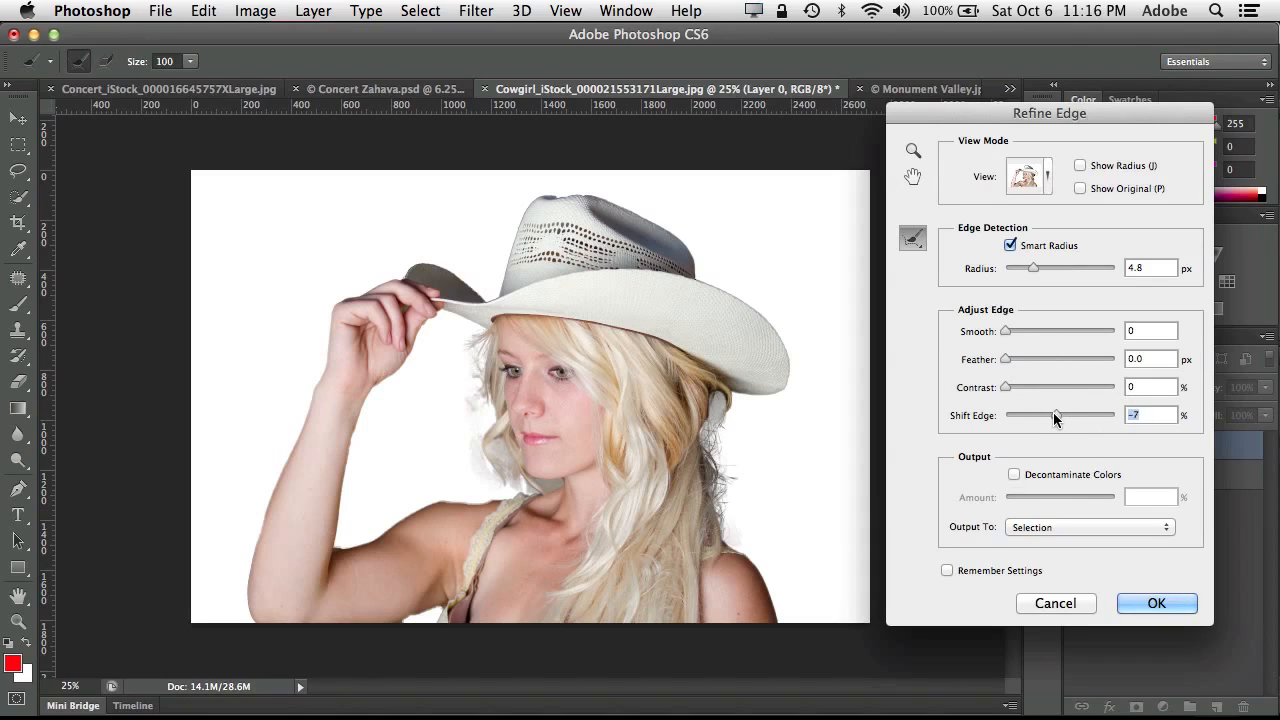
# - Set the edge Contrast to 16% and Shift Edge to -35%, and enable Decontaminate Colors at 64%
pyautogui.moveTo(1053, 412)
pyautogui.mouseDown()
pyautogui.moveTo(1029, 414)
pyautogui.moveTo(1040, 414)
pyautogui.moveTo(1020, 393)
pyautogui.moveTo(1035, 395)
pyautogui.moveTo(1023, 392)
pyautogui.moveTo(1036, 415)
pyautogui.mouseUp()
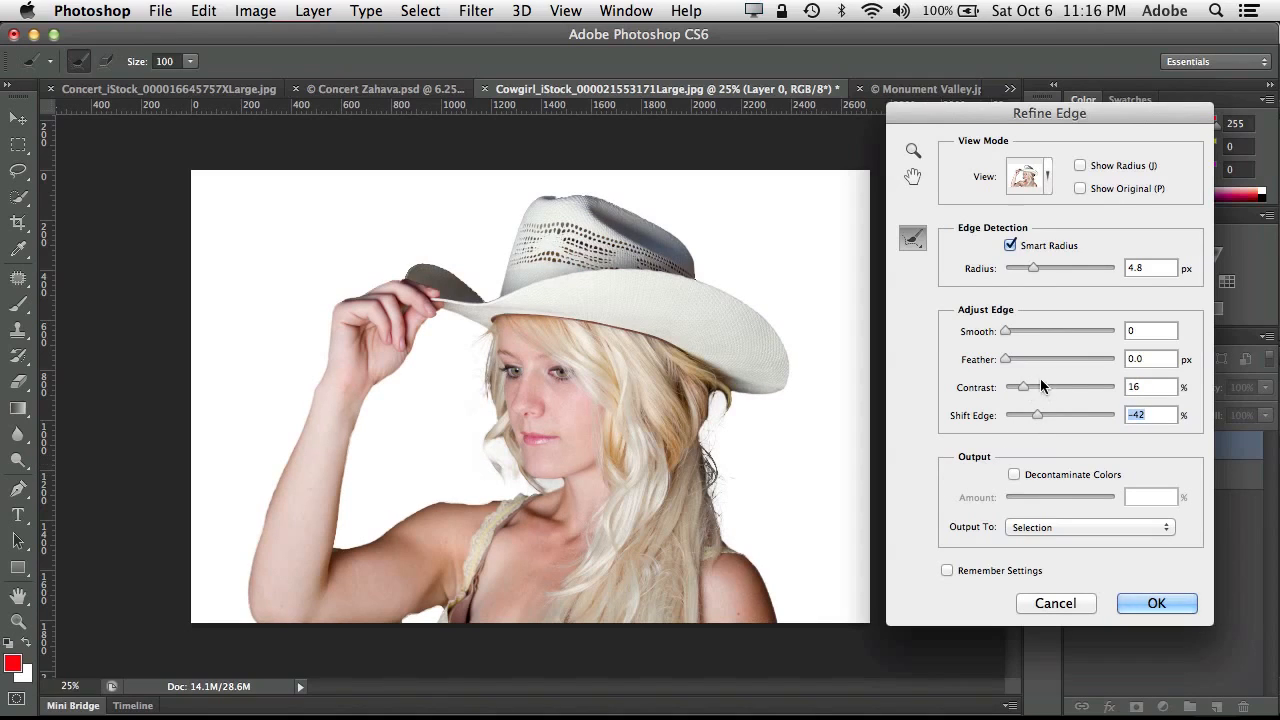
pyautogui.click(1015, 475)
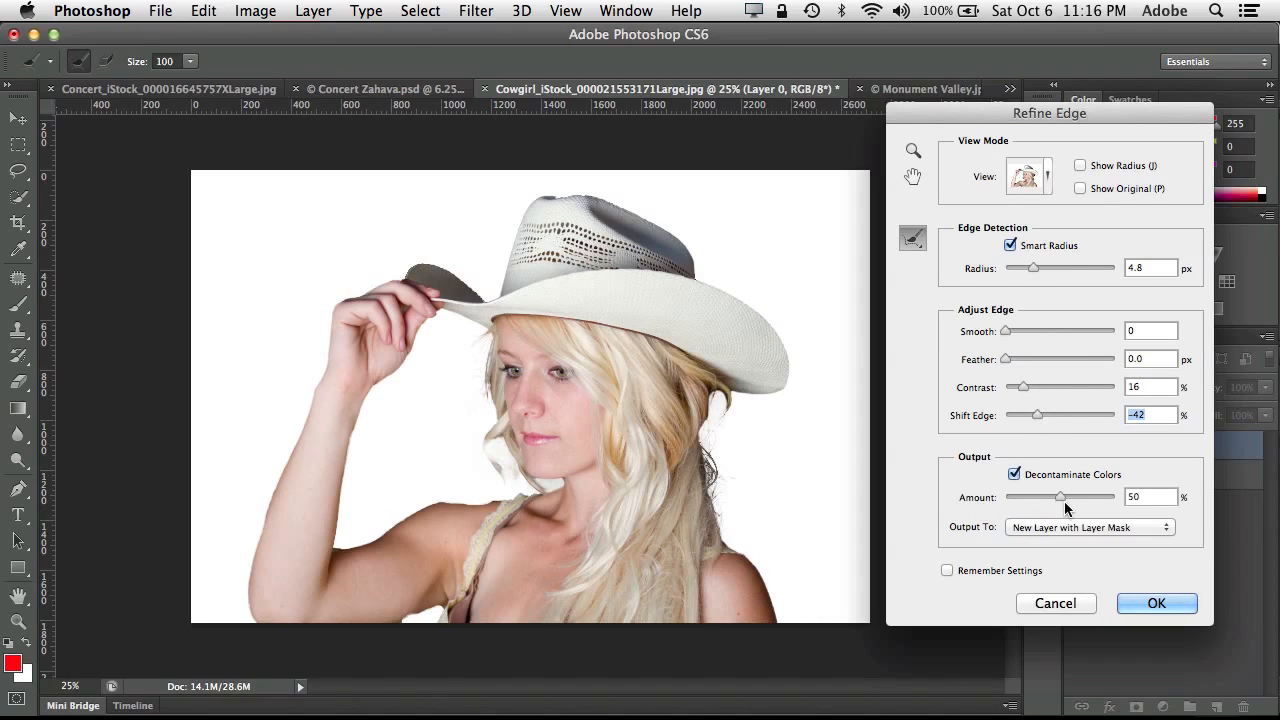
pyautogui.moveTo(1062, 500); pyautogui.dragTo(1075, 504)
pyautogui.moveTo(1036, 420)
pyautogui.mouseDown()
pyautogui.moveTo(1052, 411)
pyautogui.moveTo(1024, 412)
pyautogui.moveTo(1041, 412)
pyautogui.mouseUp()
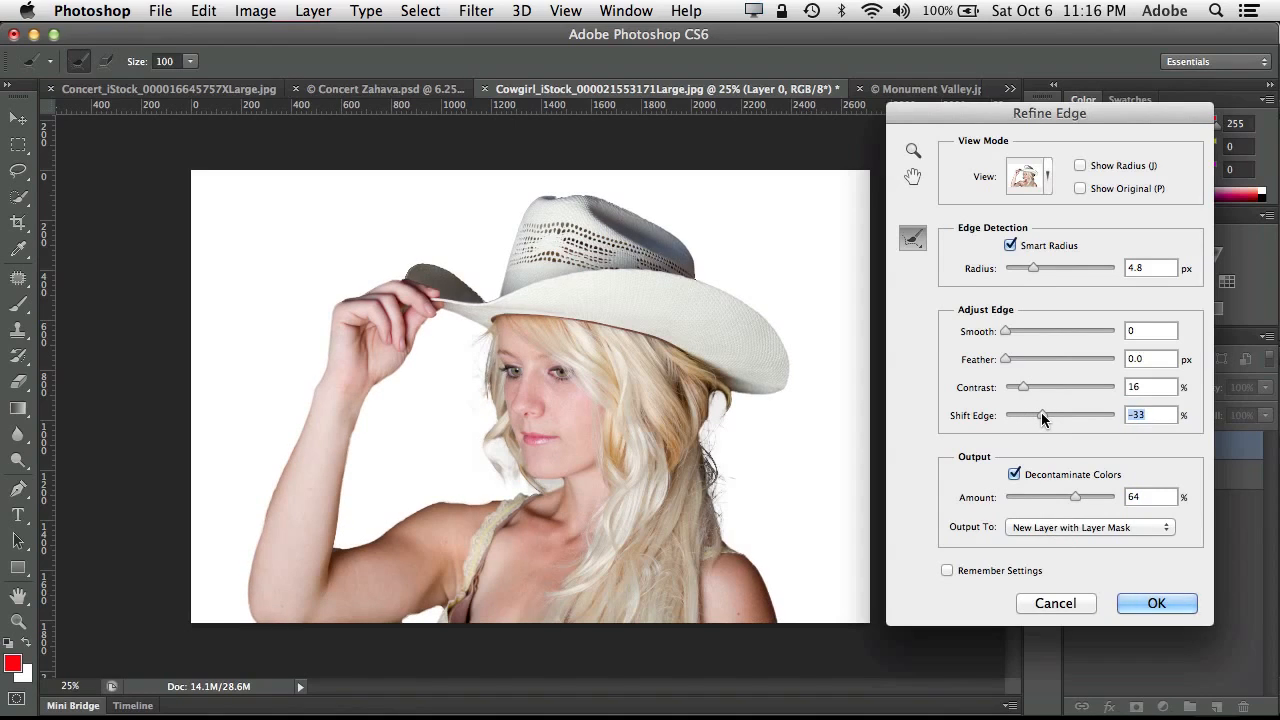
# - Preview the refined edge On Layers and output it as a New Layer with Layer Mask
pyautogui.click(1047, 177)
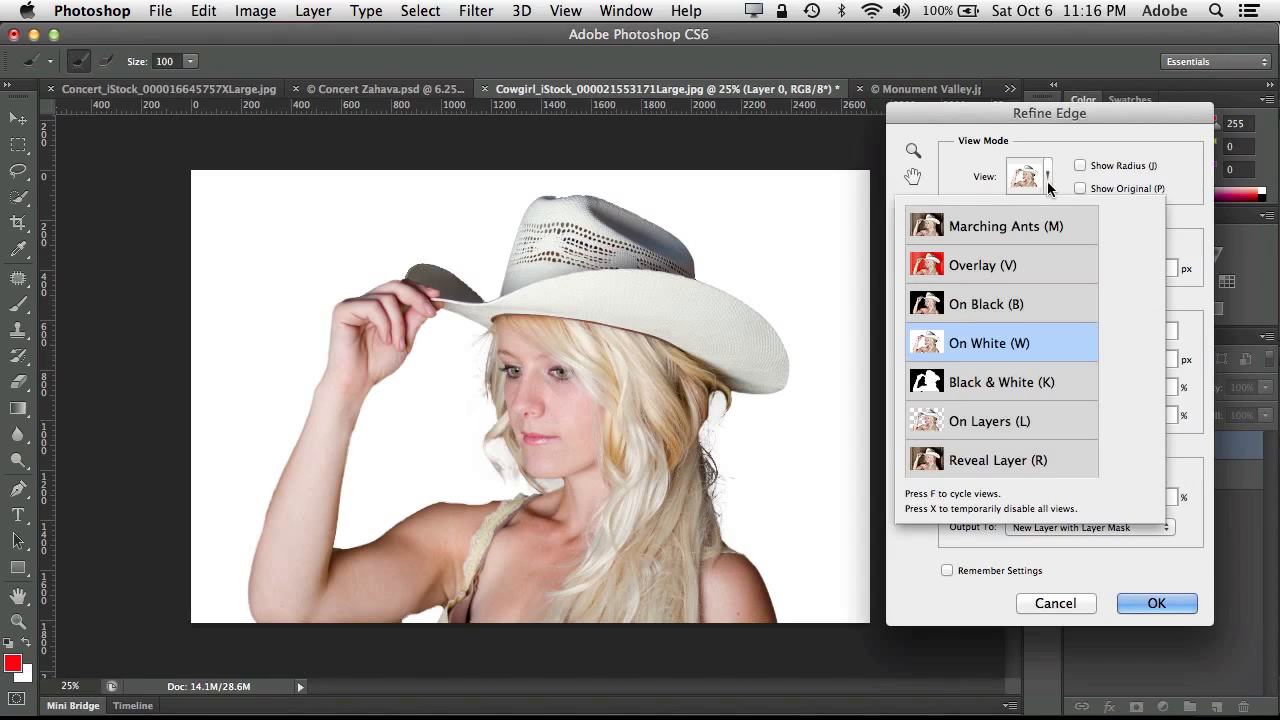
pyautogui.click(1004, 428)
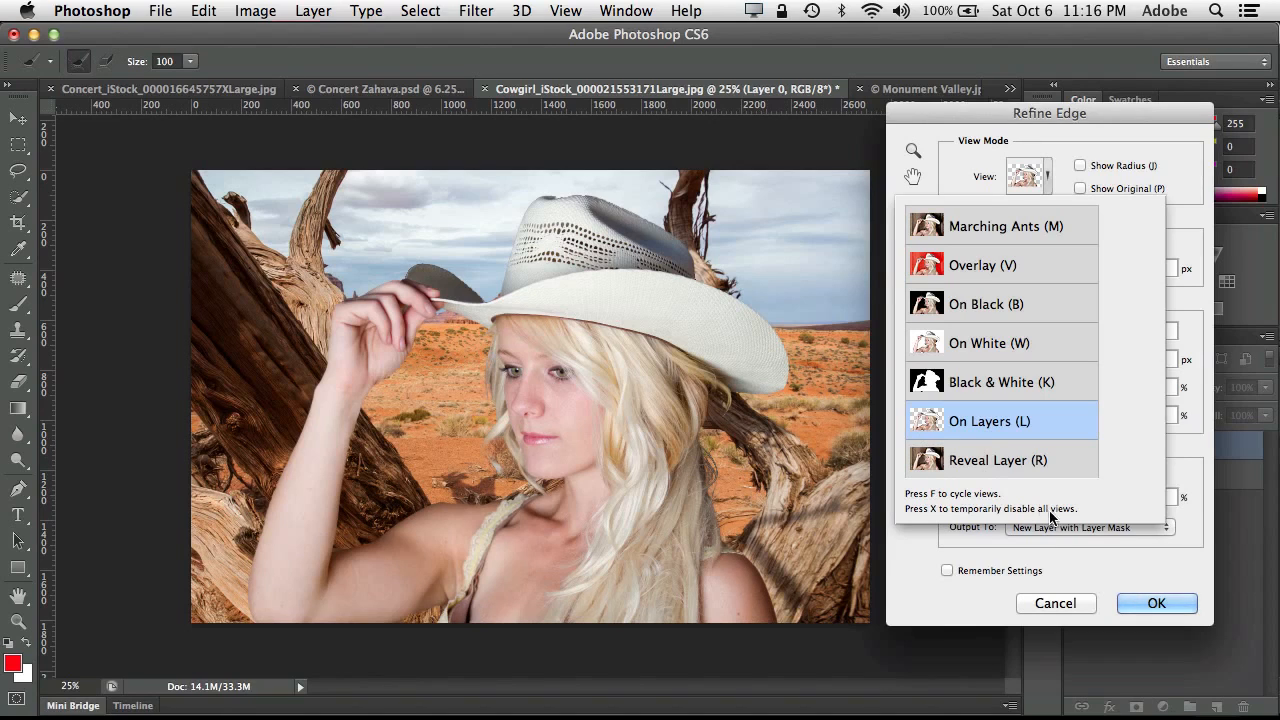
pyautogui.click(1140, 575)
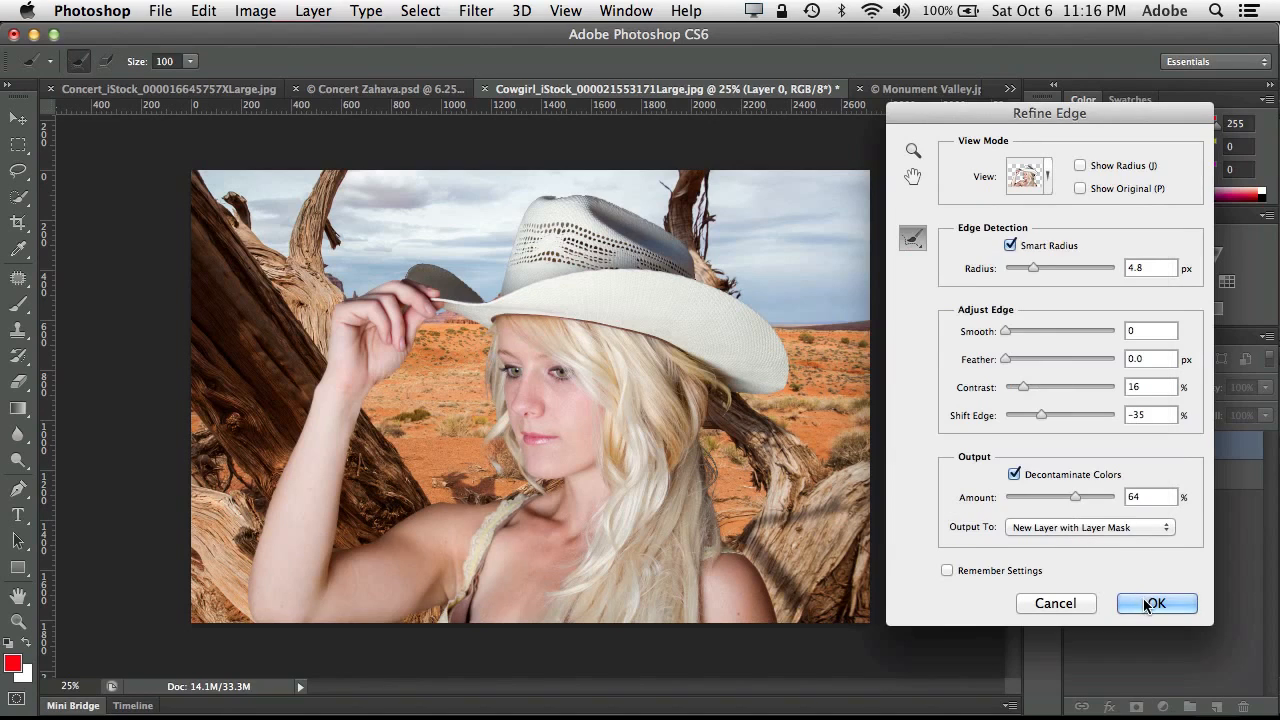
pyautogui.click(1153, 603)
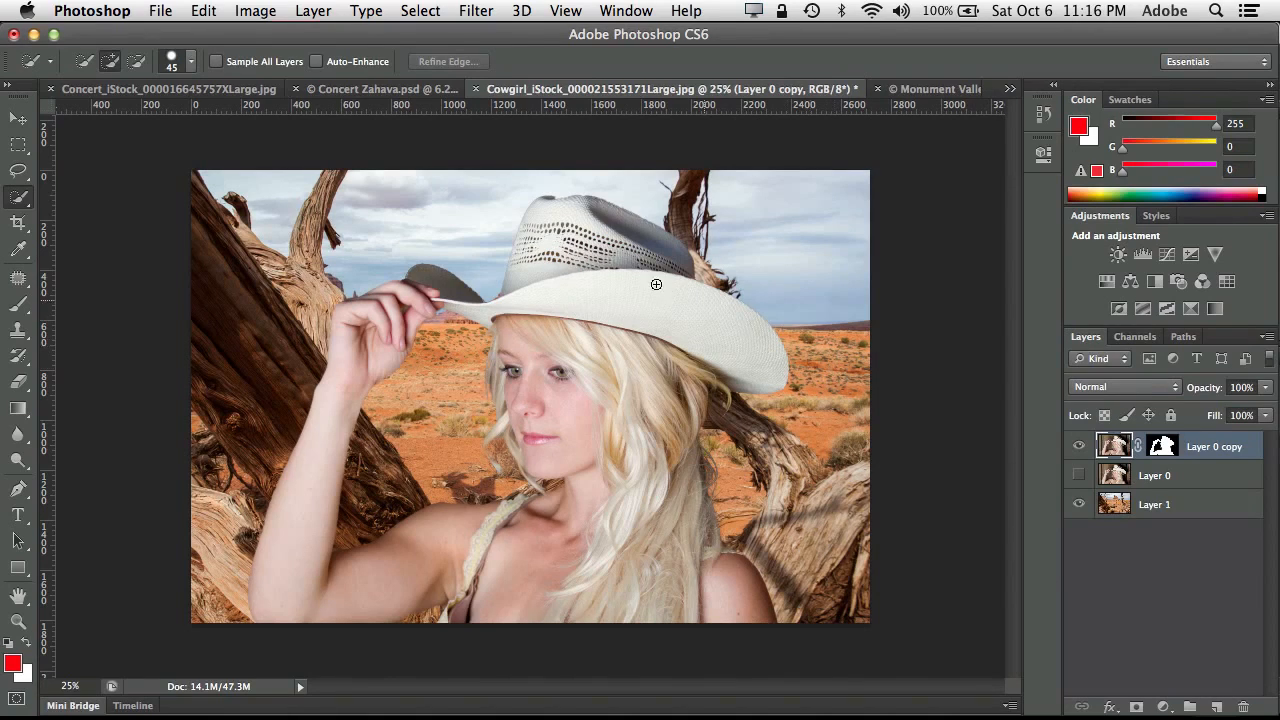
# - Darken the cowgirl cutout with a Levels adjustment, setting the midtone input to 0.75
pyautogui.click(279, 10)
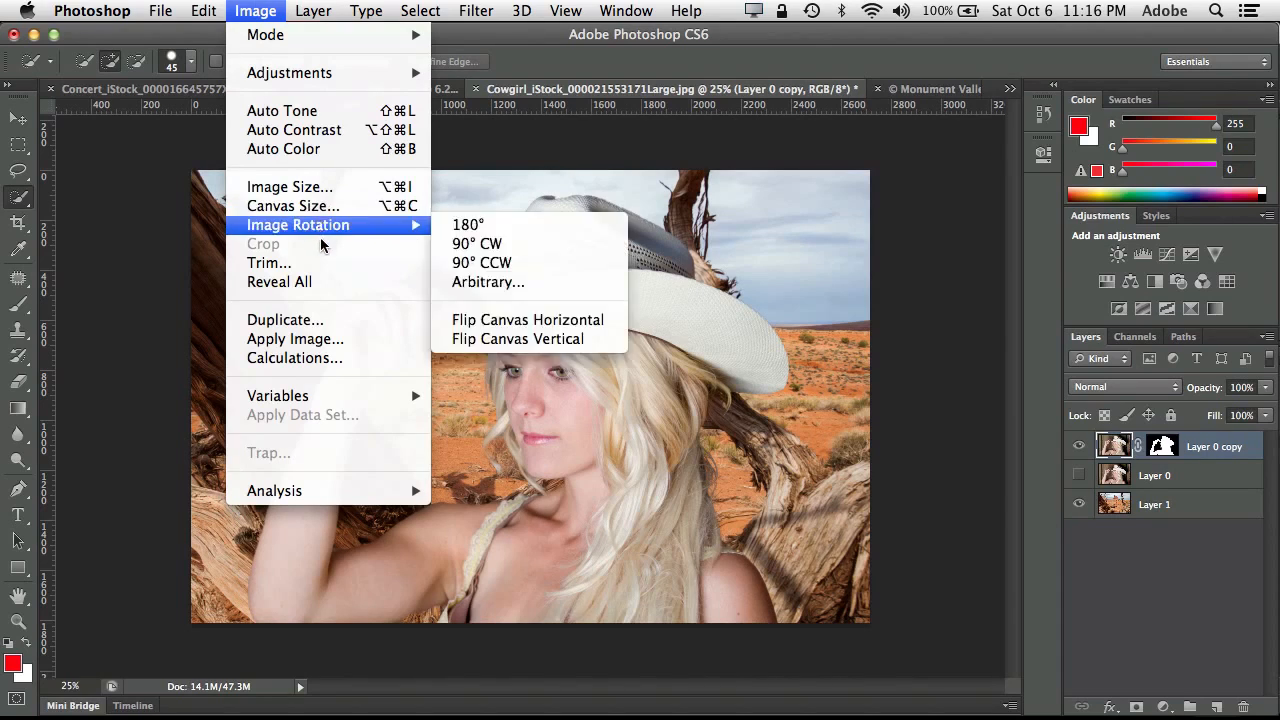
pyautogui.moveTo(365, 75)
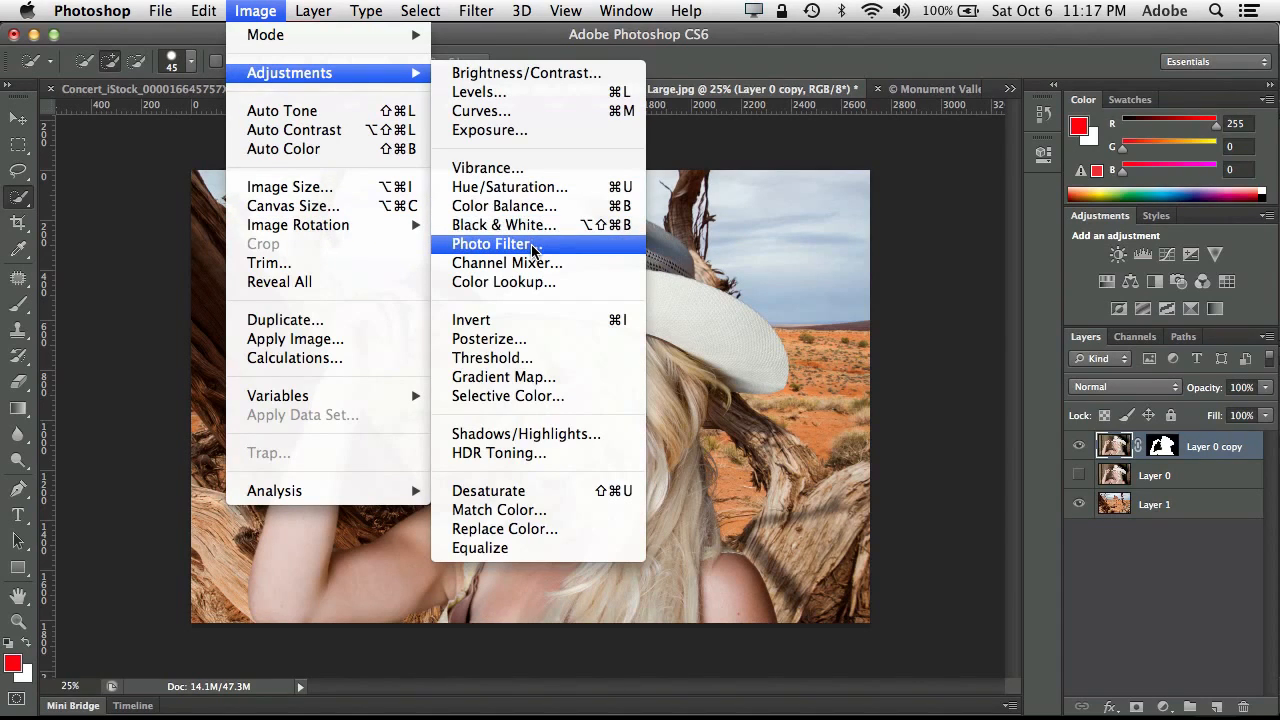
pyautogui.click(510, 88)
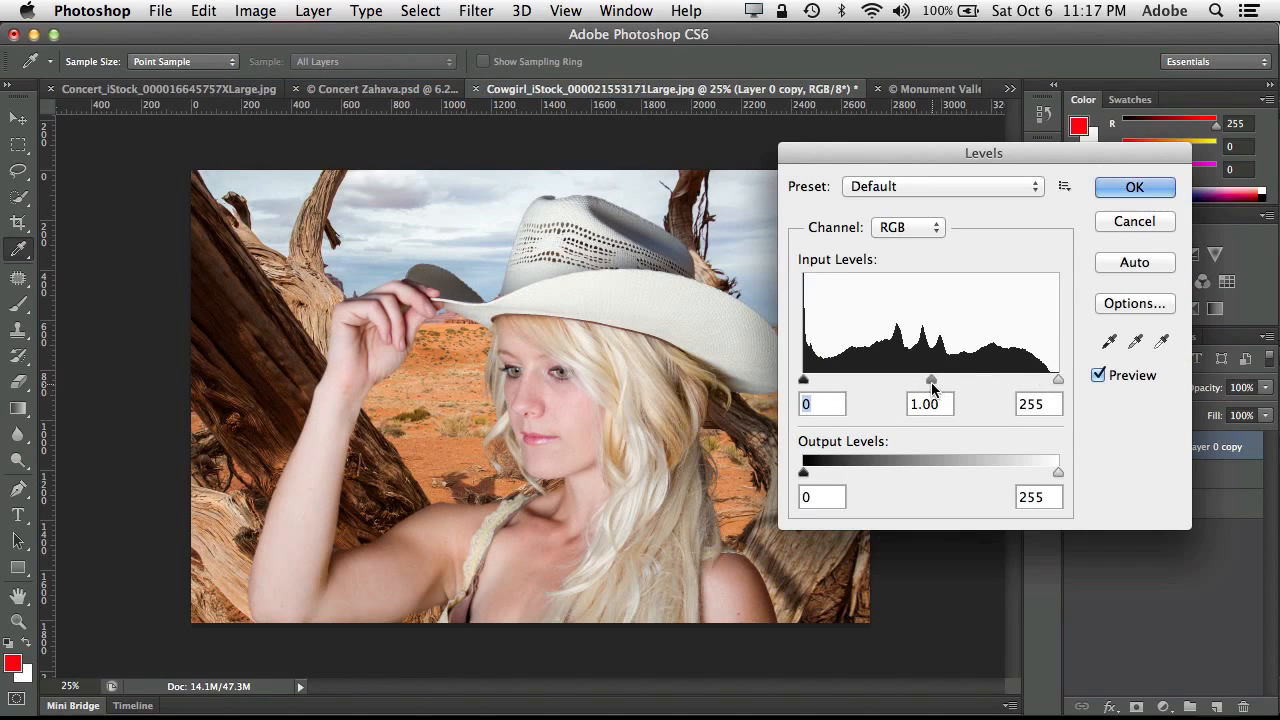
pyautogui.moveTo(932, 386); pyautogui.dragTo(954, 388)
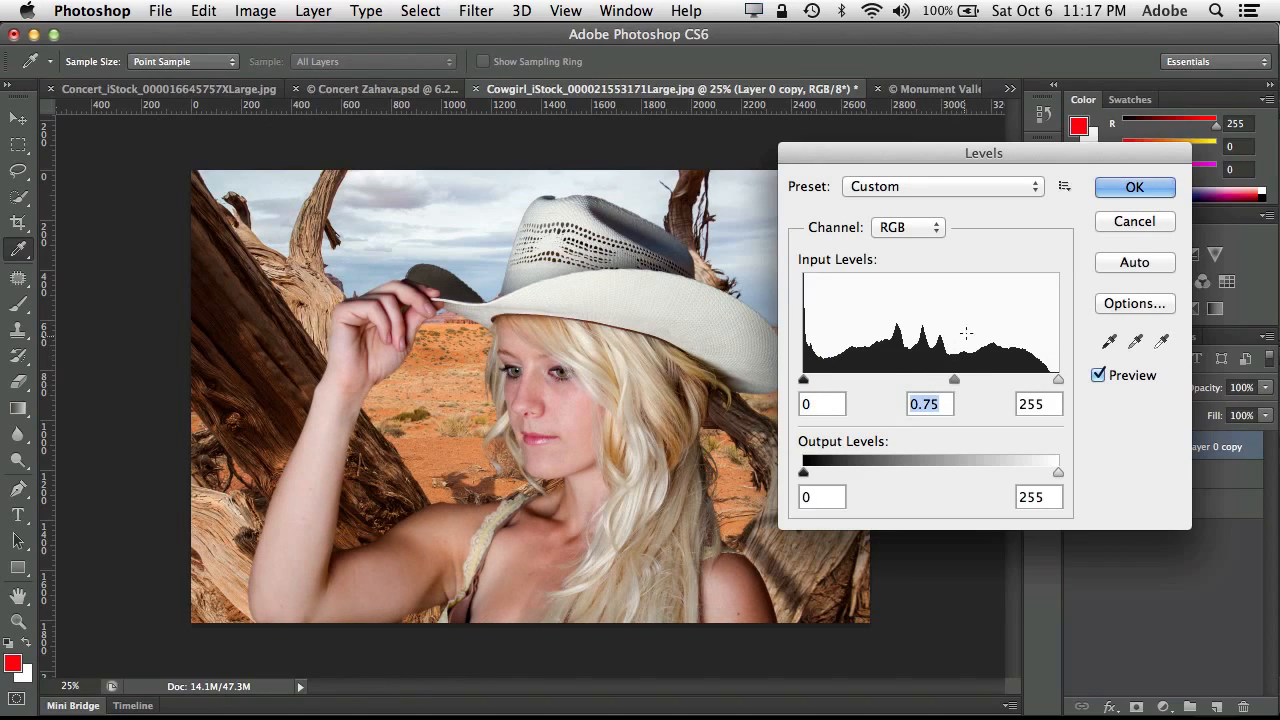
pyautogui.click(1134, 188)
# - Load the cowgirl's layer mask as a selection and copy that area of the Monument Valley layer to a new layer
pyautogui.press('w')
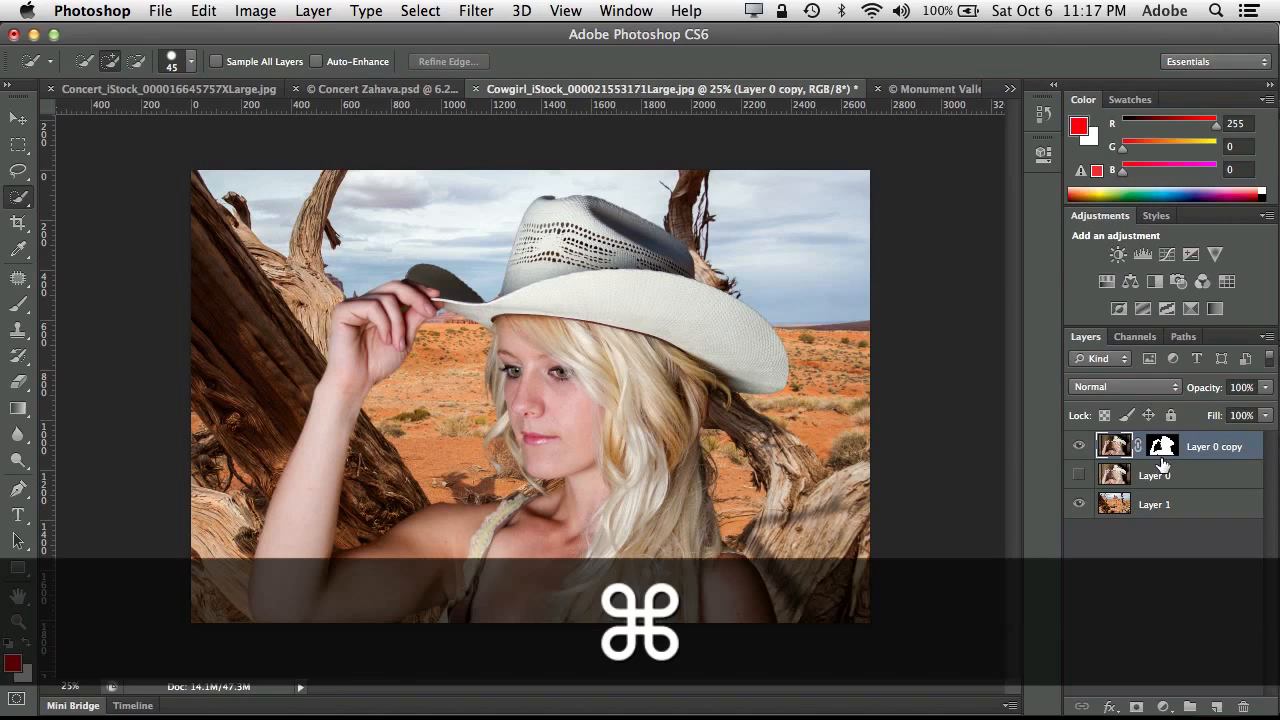
pyautogui.keyDown('super'); pyautogui.click(1170, 452); pyautogui.keyUp('super')
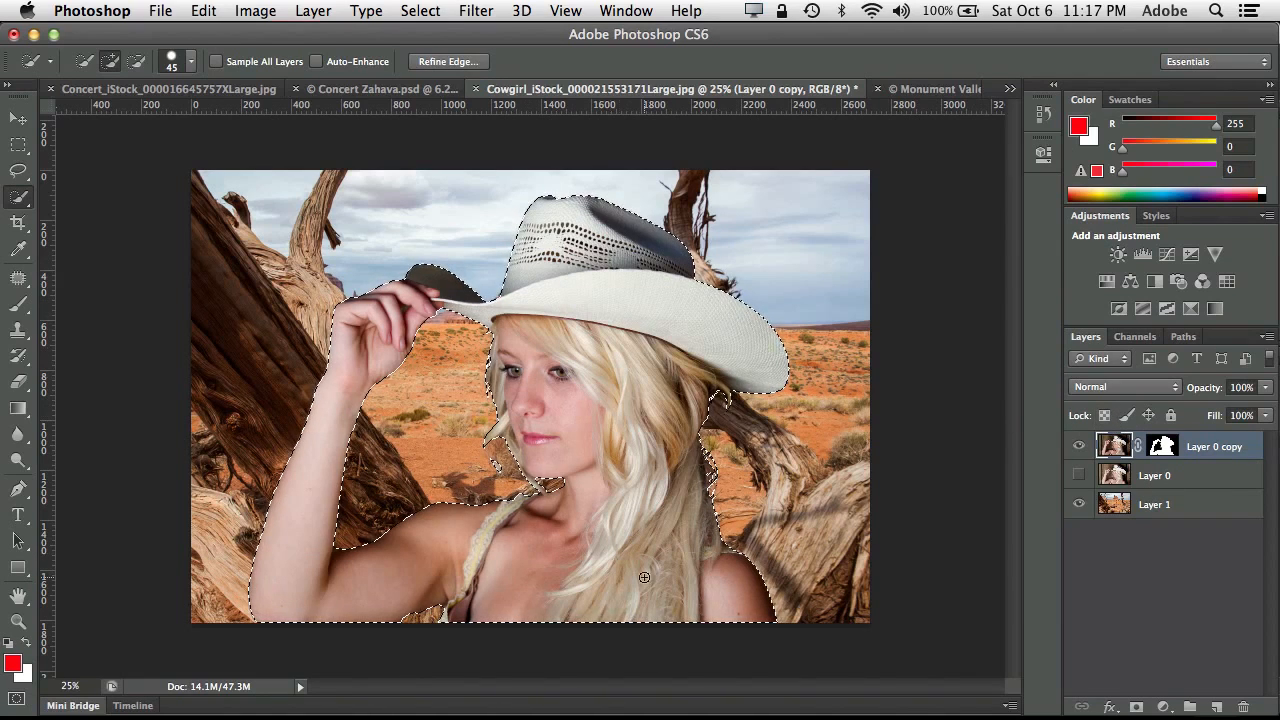
pyautogui.click(1127, 507)
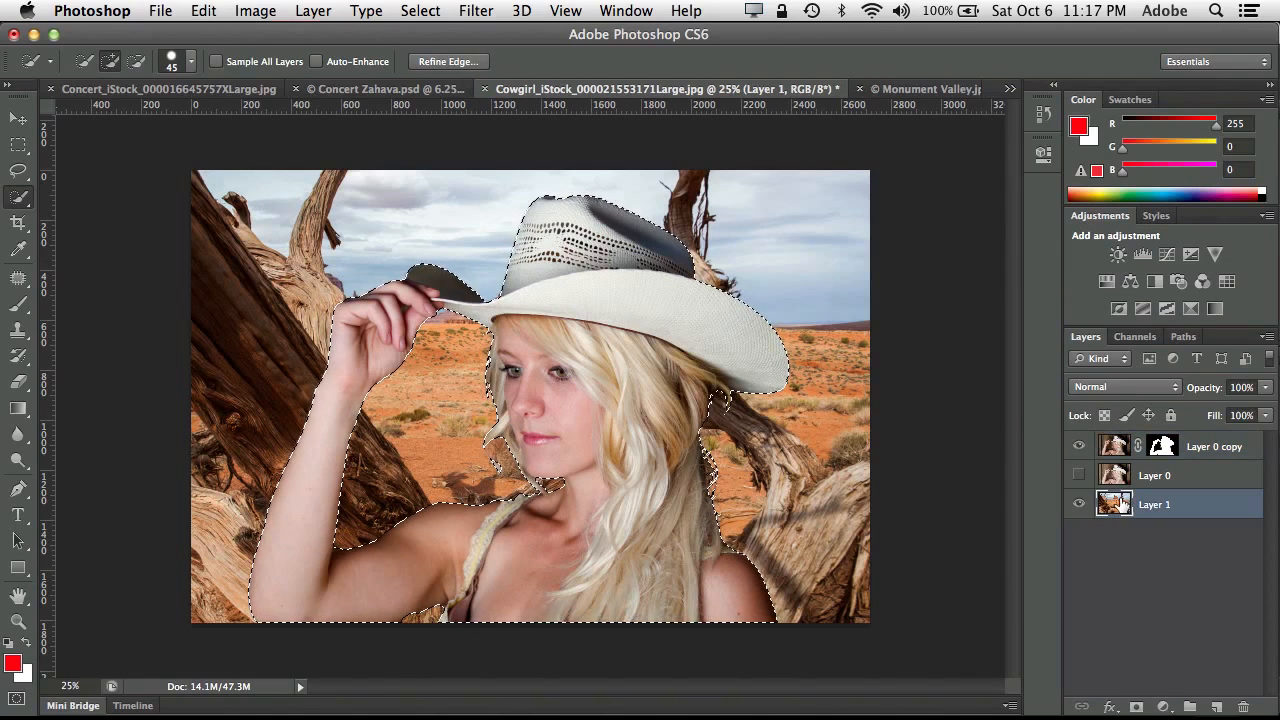
pyautogui.click(318, 10)
pyautogui.moveTo(355, 38)
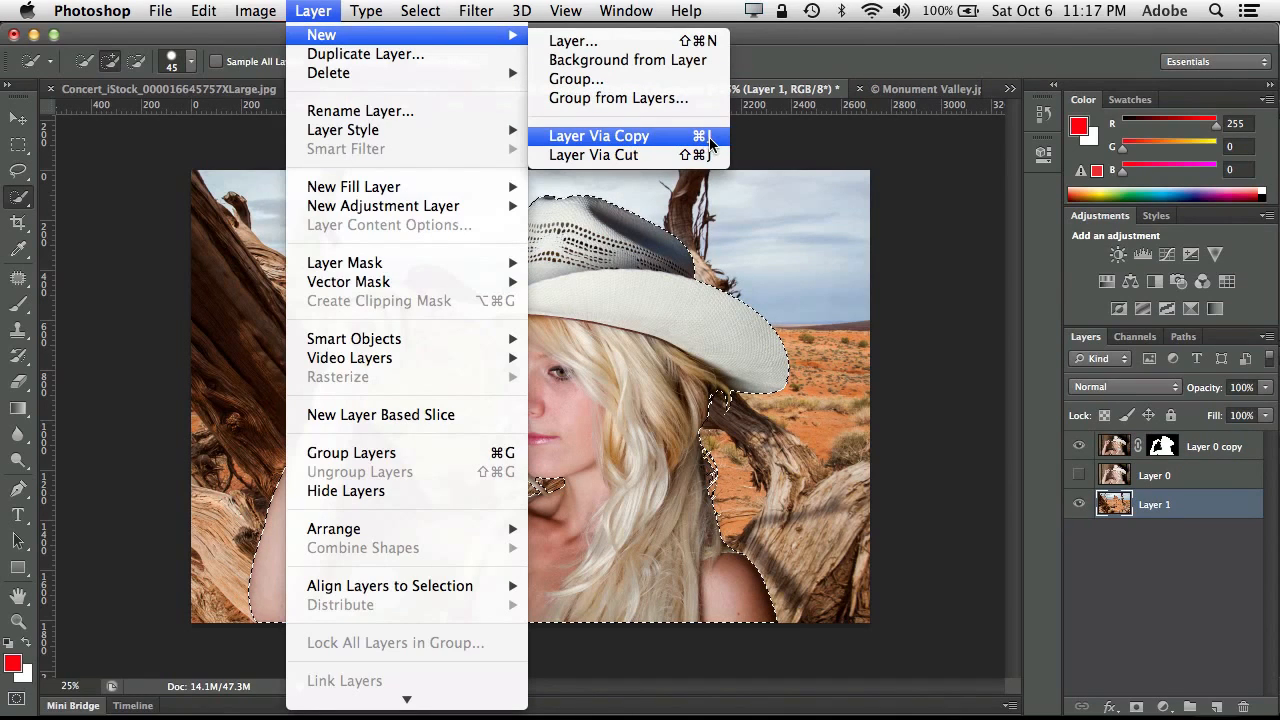
pyautogui.click(650, 136)
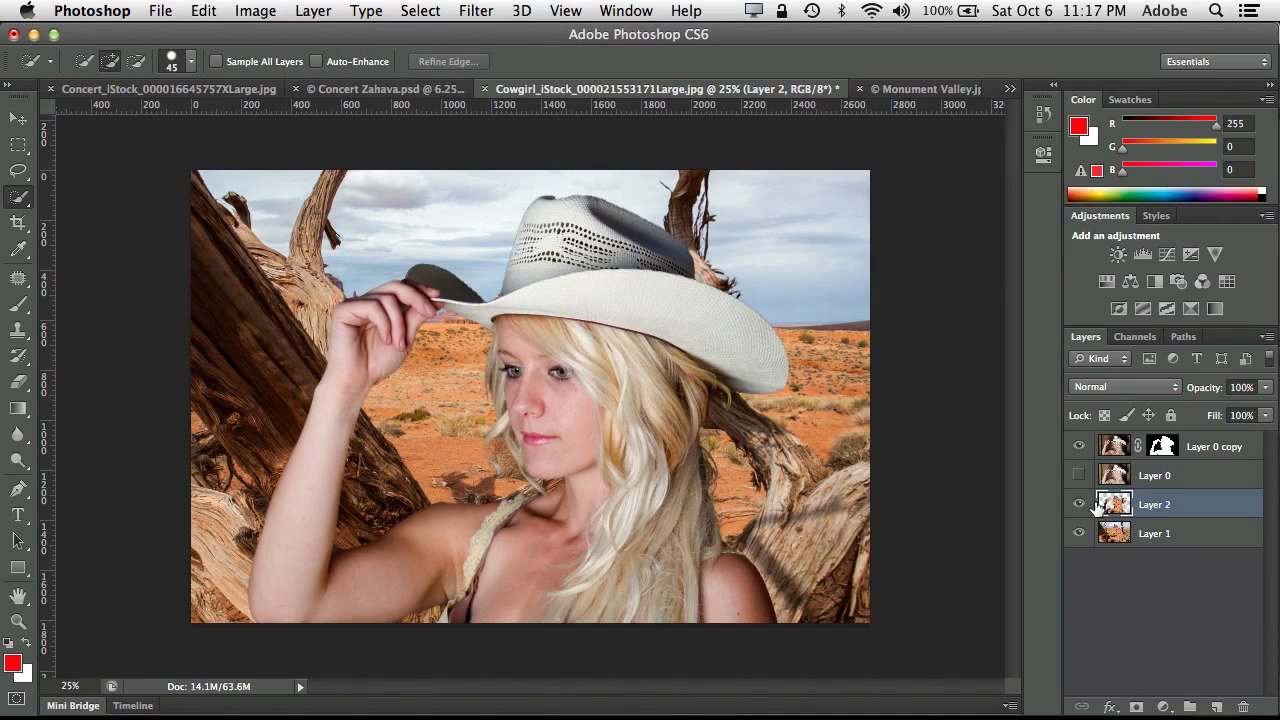
# - Inspect the copied Monument Valley cutout on its own by temporarily hiding the cowgirl cutout and the background layer
pyautogui.click(1079, 447)
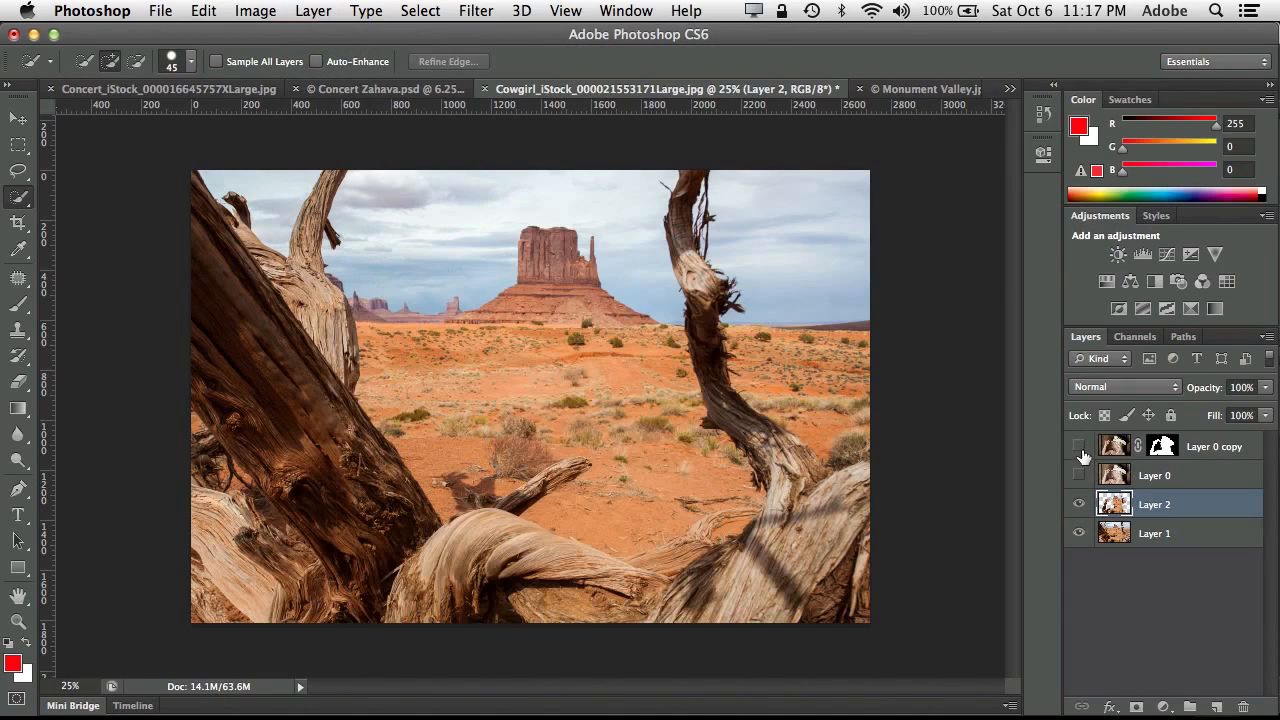
pyautogui.click(1079, 533)
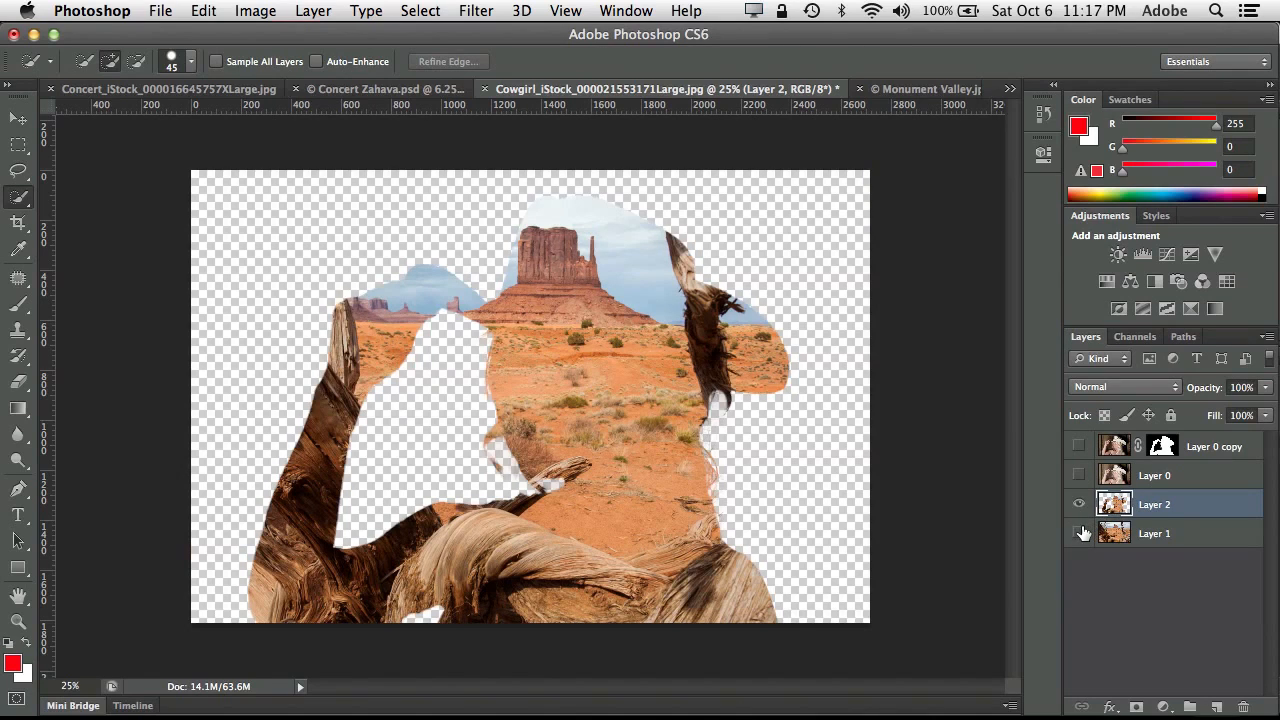
pyautogui.click(1079, 533)
pyautogui.click(1079, 446)
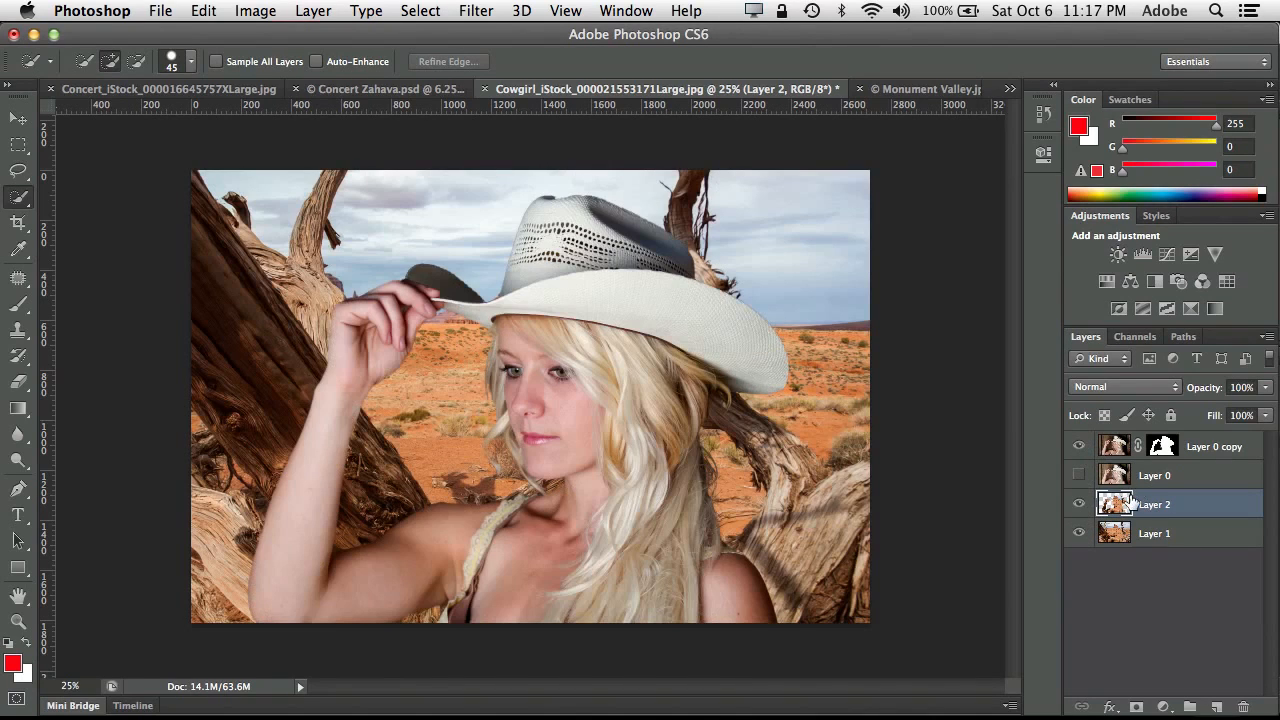
# - Move the copied Monument Valley cutout layer above the cowgirl cutout and apply the Average blur filter to it
pyautogui.moveTo(1130, 503); pyautogui.dragTo(1130, 440)
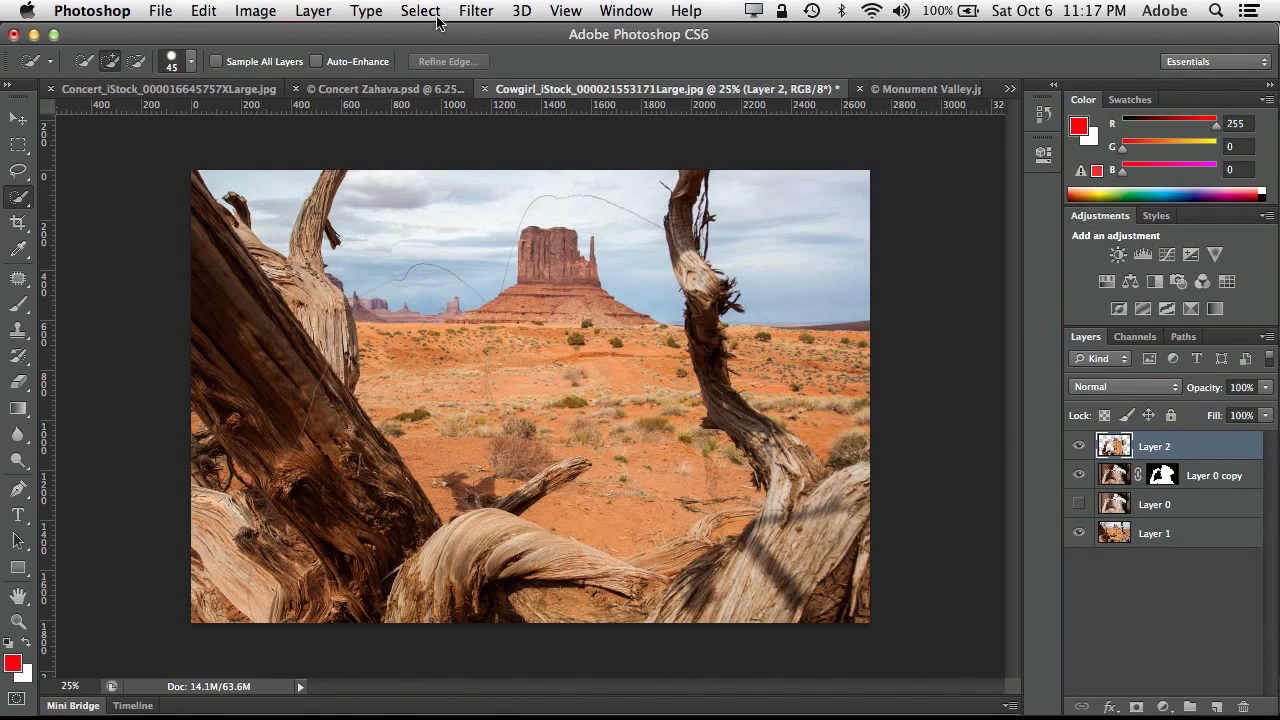
pyautogui.click(477, 10)
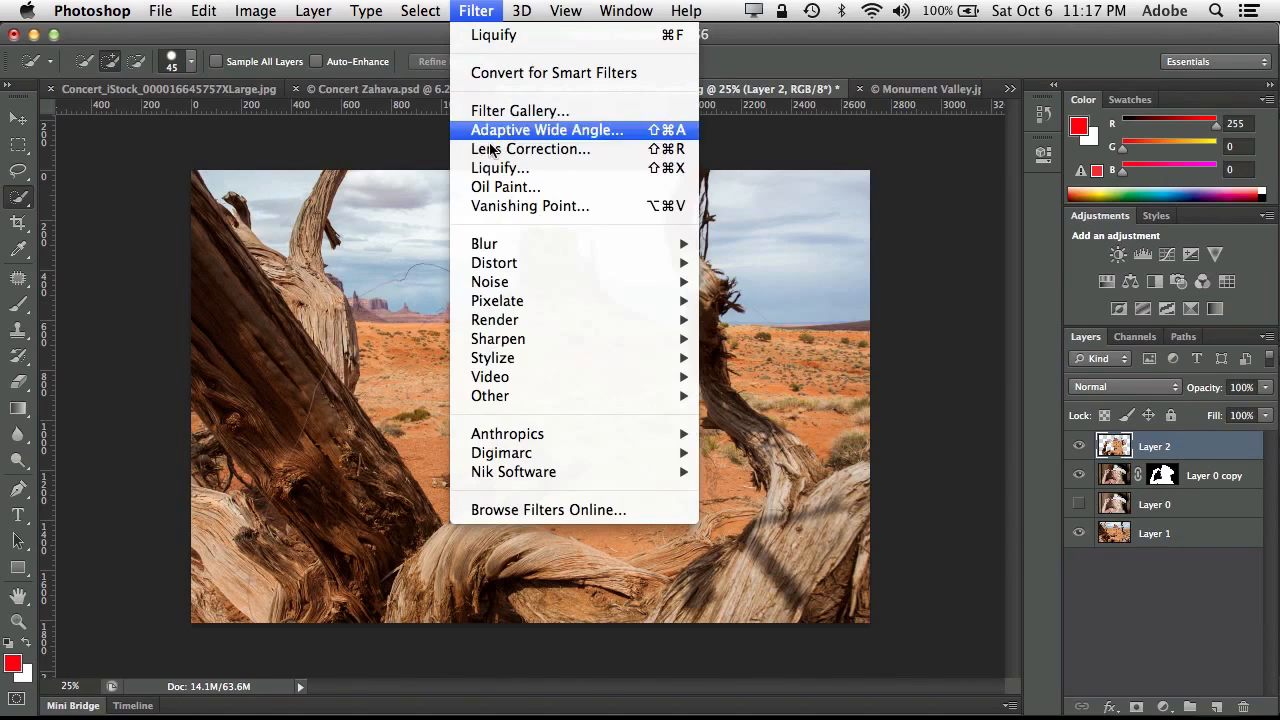
pyautogui.moveTo(516, 247)
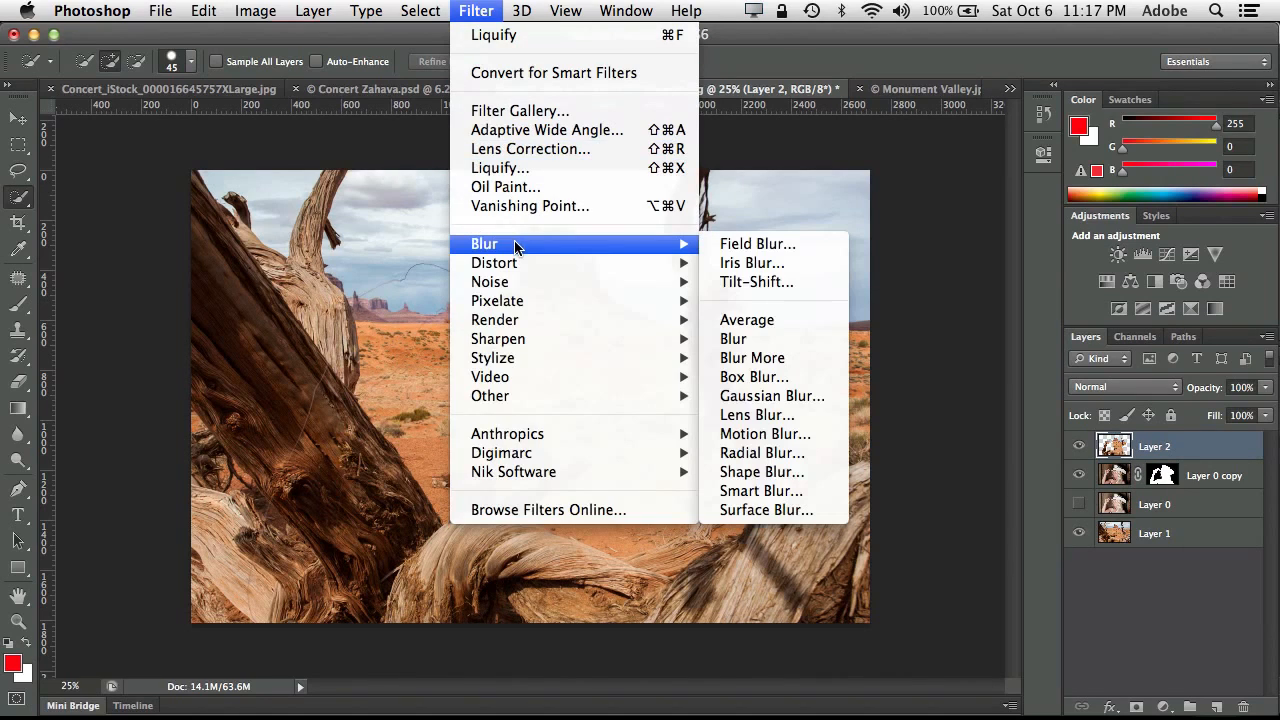
pyautogui.click(787, 320)
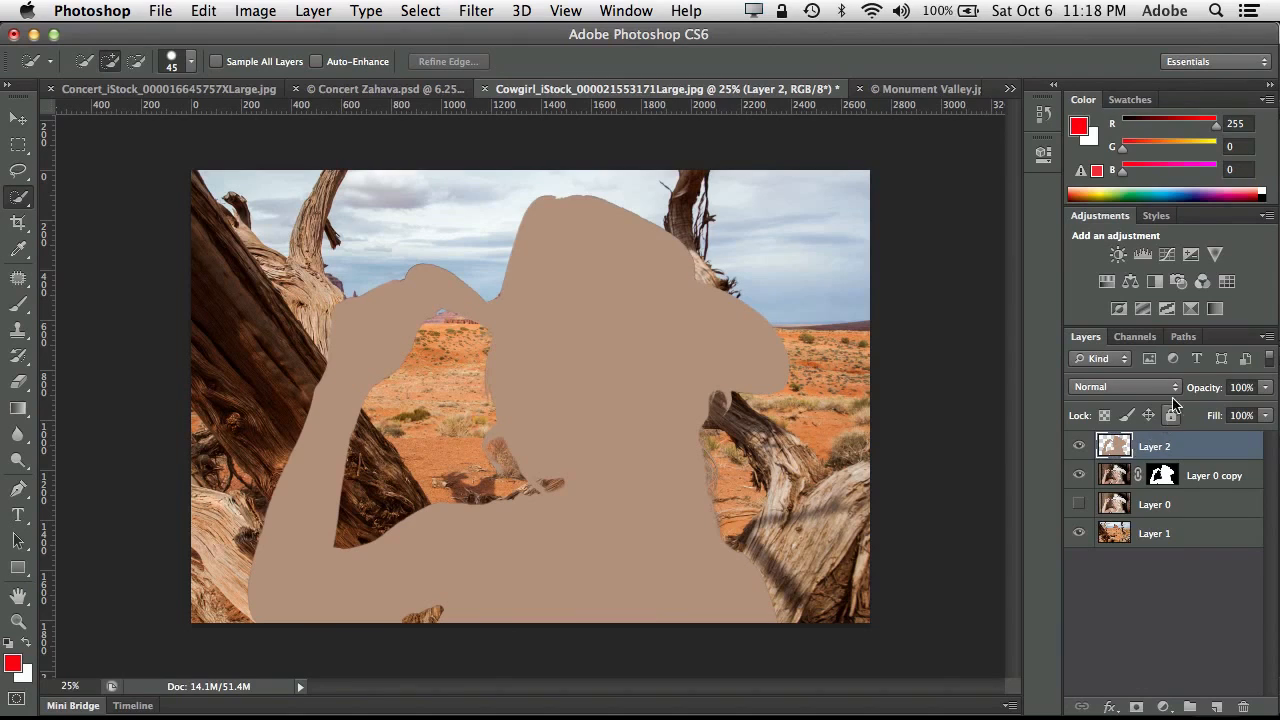
# - Set the averaged colour layer's blend mode to Color and its opacity to 27%
pyautogui.click(1139, 386)
pyautogui.moveTo(1119, 699)
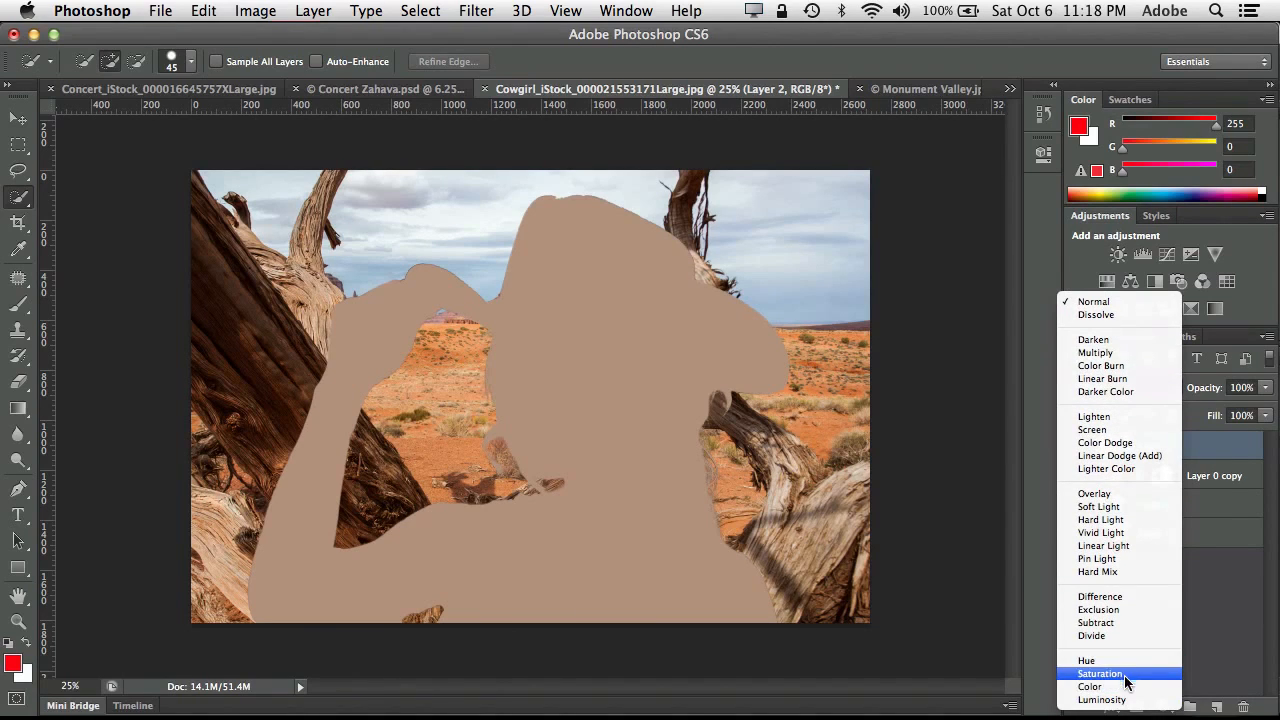
pyautogui.click(1127, 687)
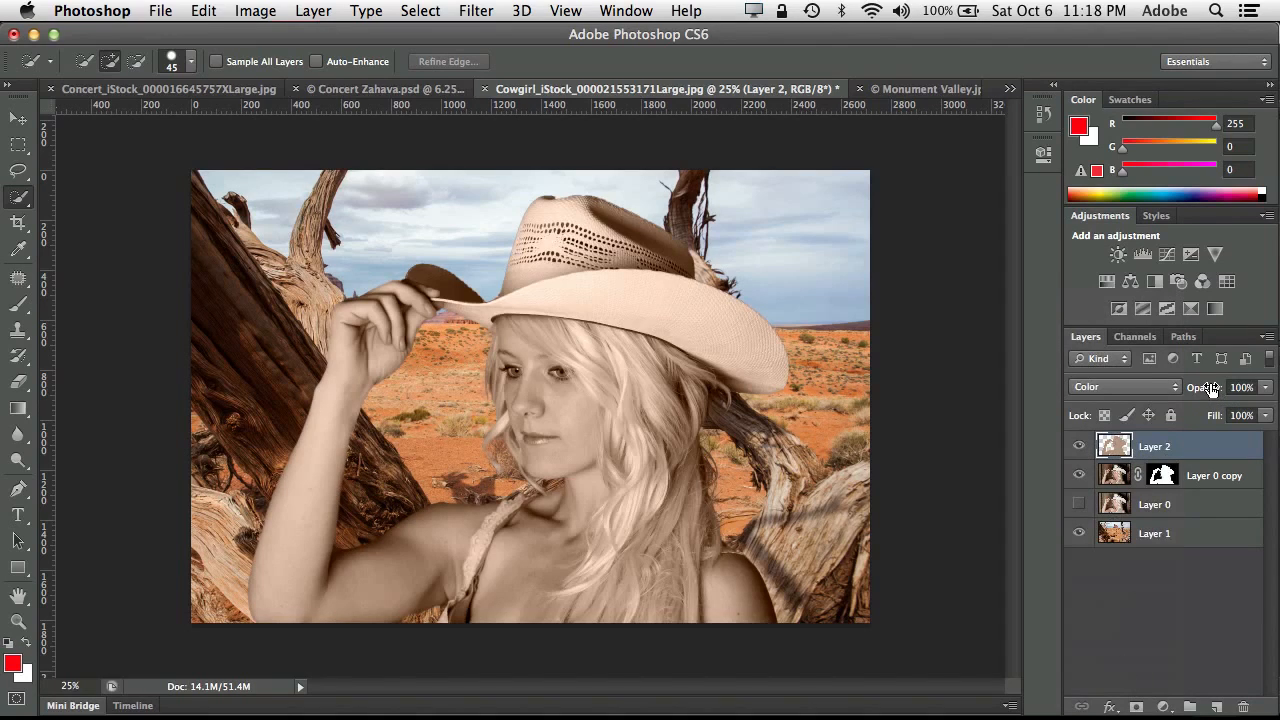
pyautogui.moveTo(1211, 388); pyautogui.dragTo(1181, 393)
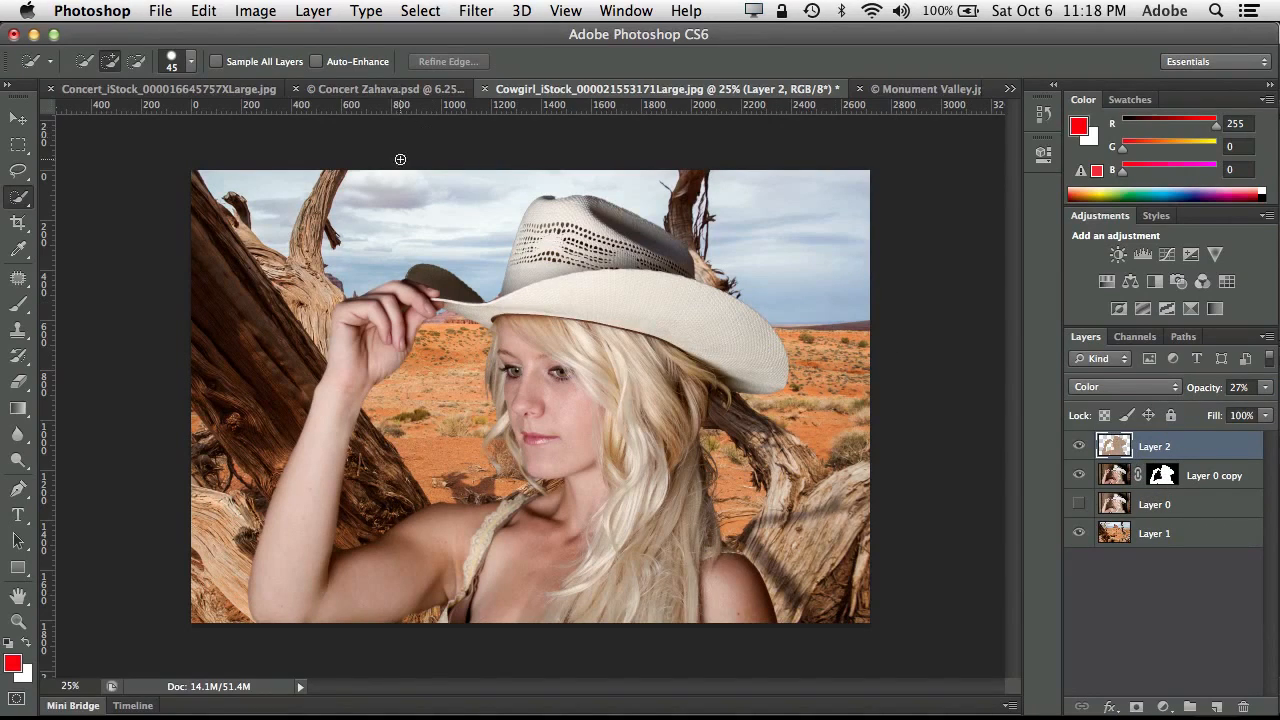
# - Switch to the concert composite document and add a text layer reading "RoCK STAR" near the top of the image
pyautogui.click(330, 91)
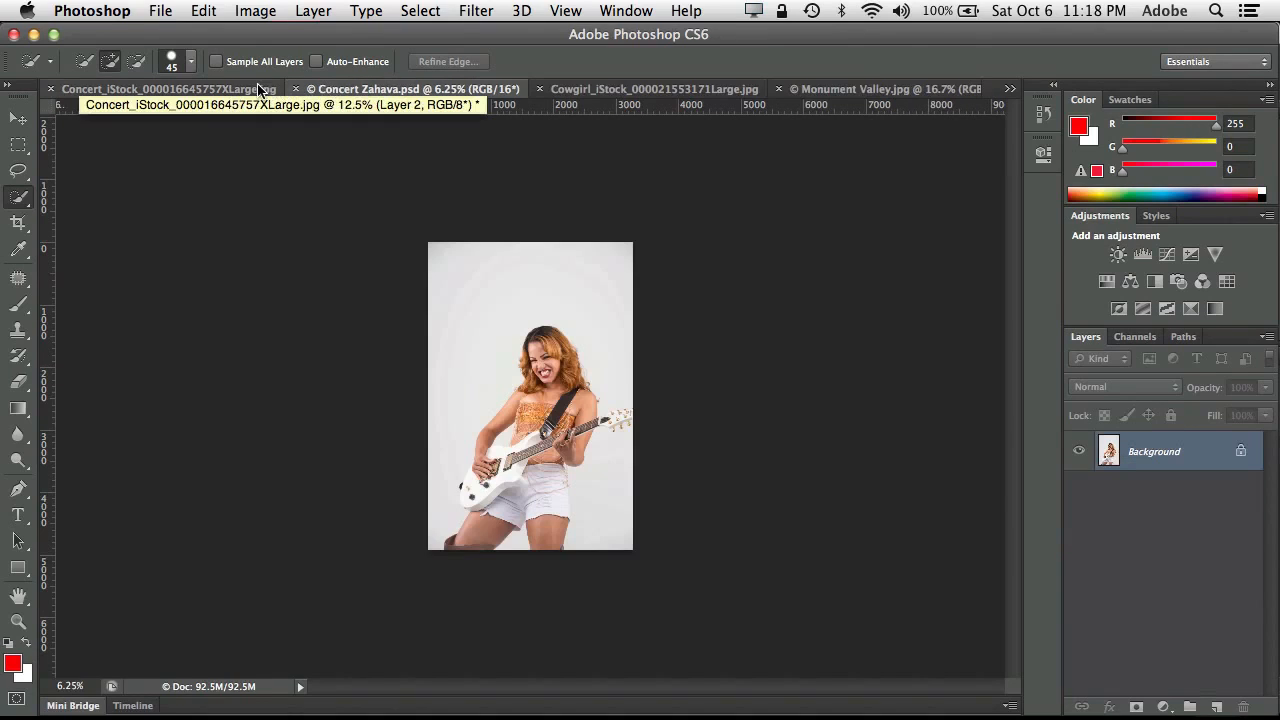
pyautogui.click(245, 92)
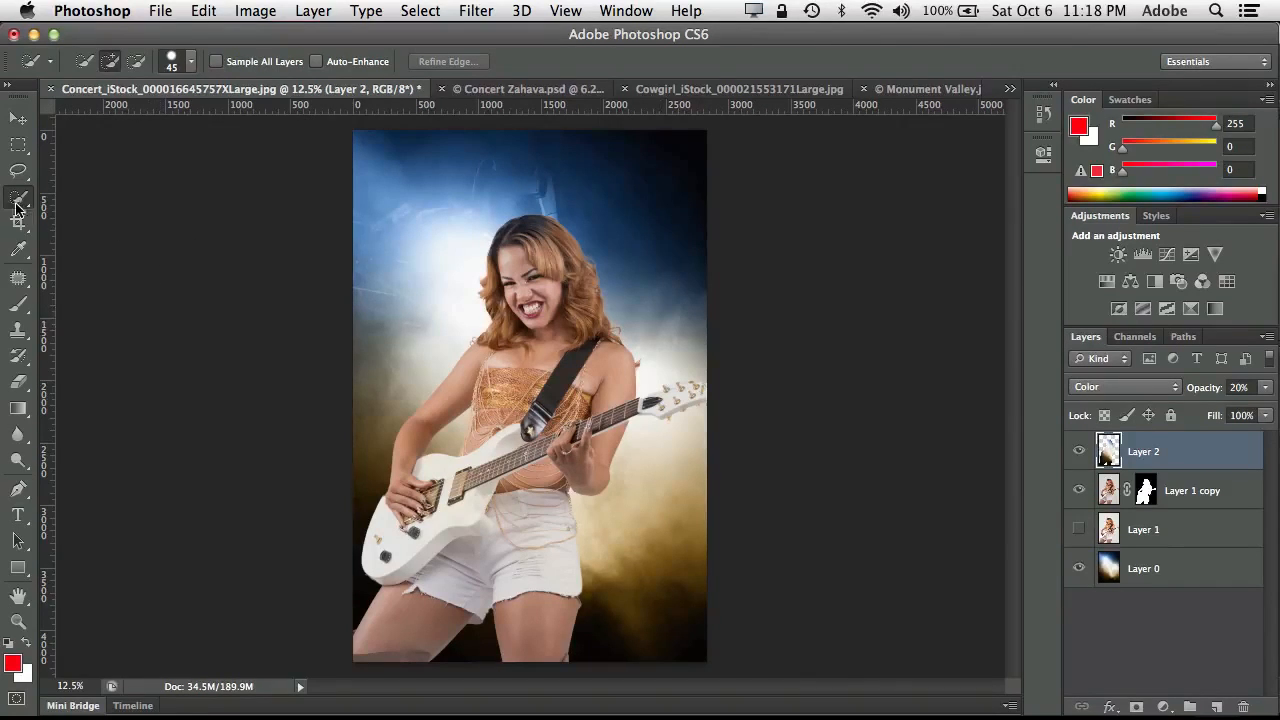
pyautogui.click(19, 515)
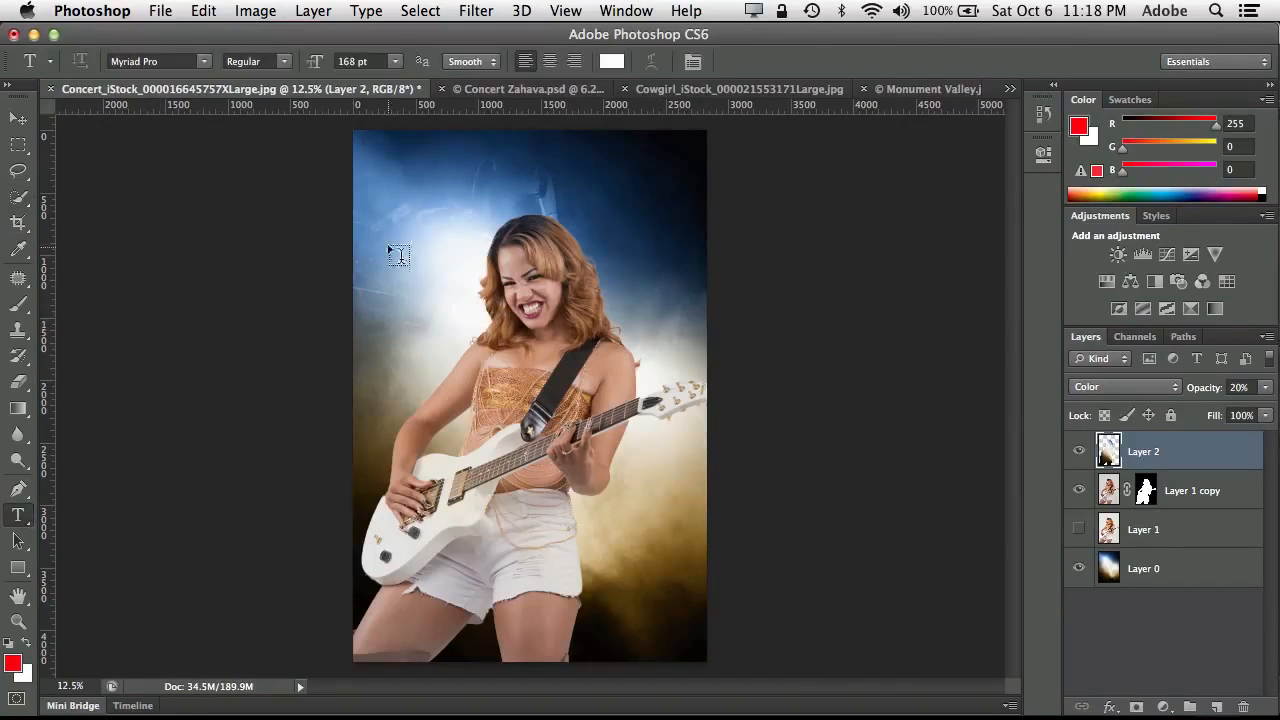
pyautogui.click(381, 163)
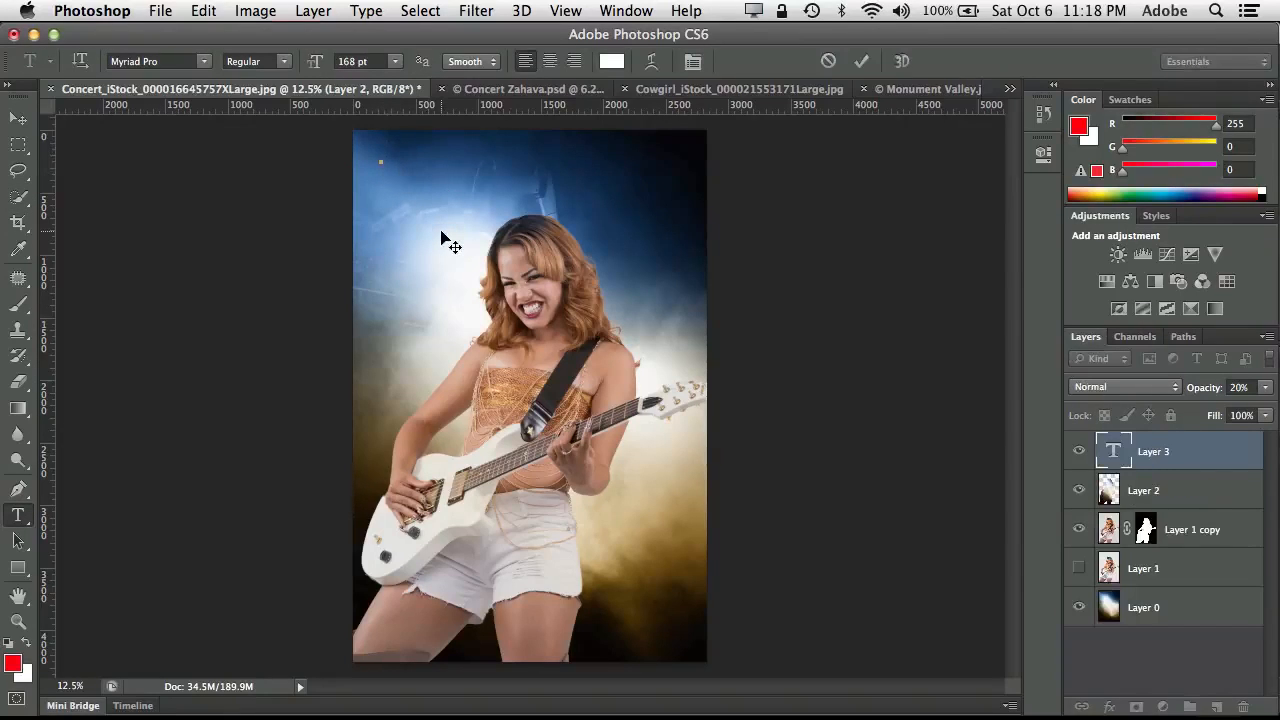
pyautogui.write('ROCK')
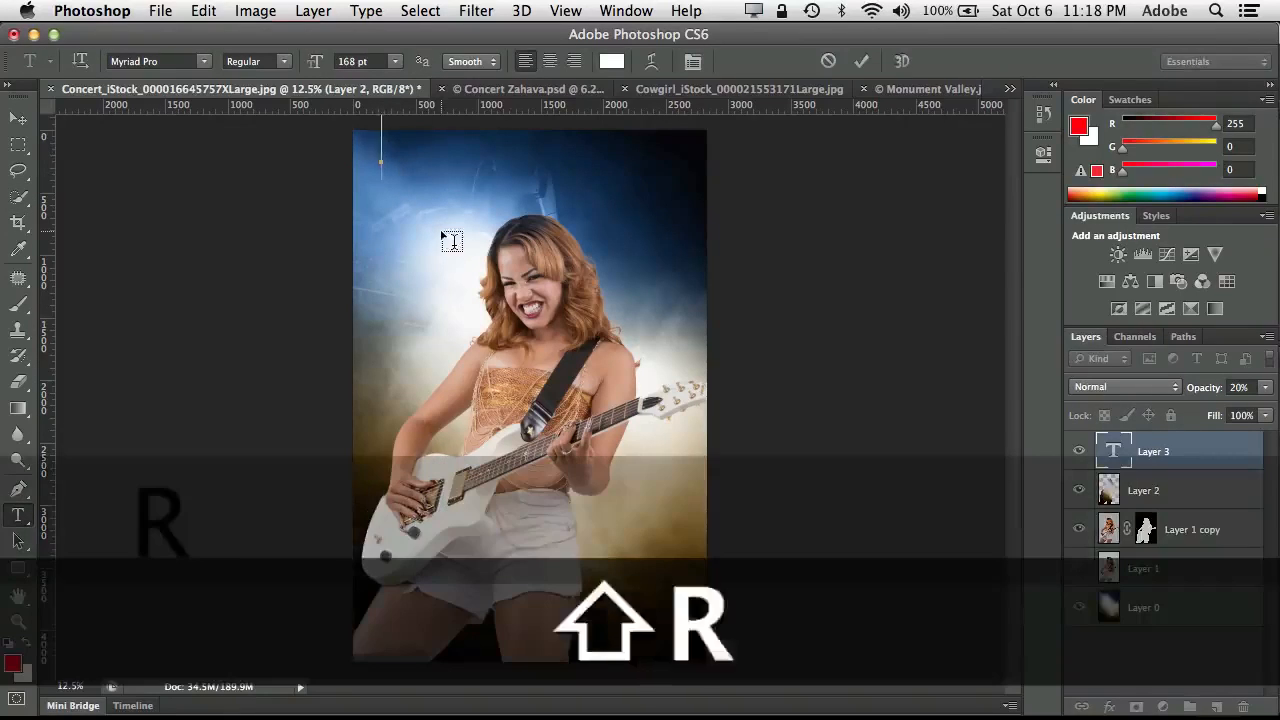
pyautogui.write(' STAR')
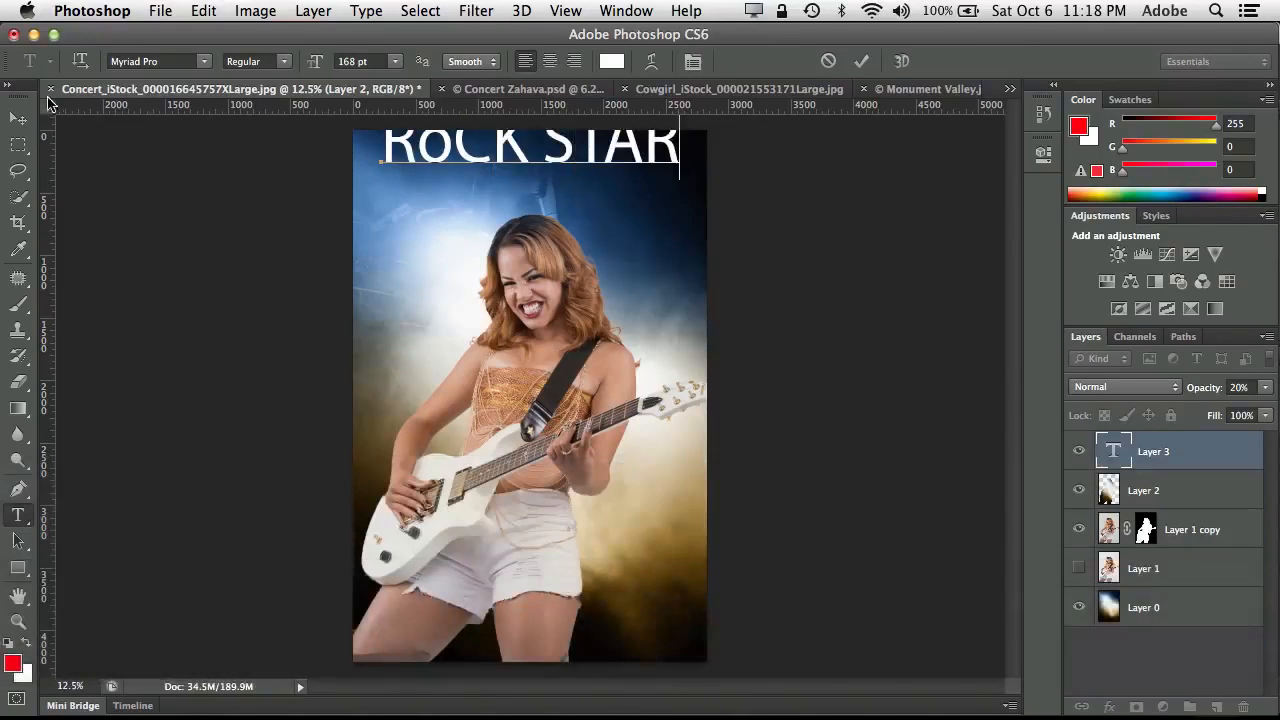
pyautogui.click(863, 66)
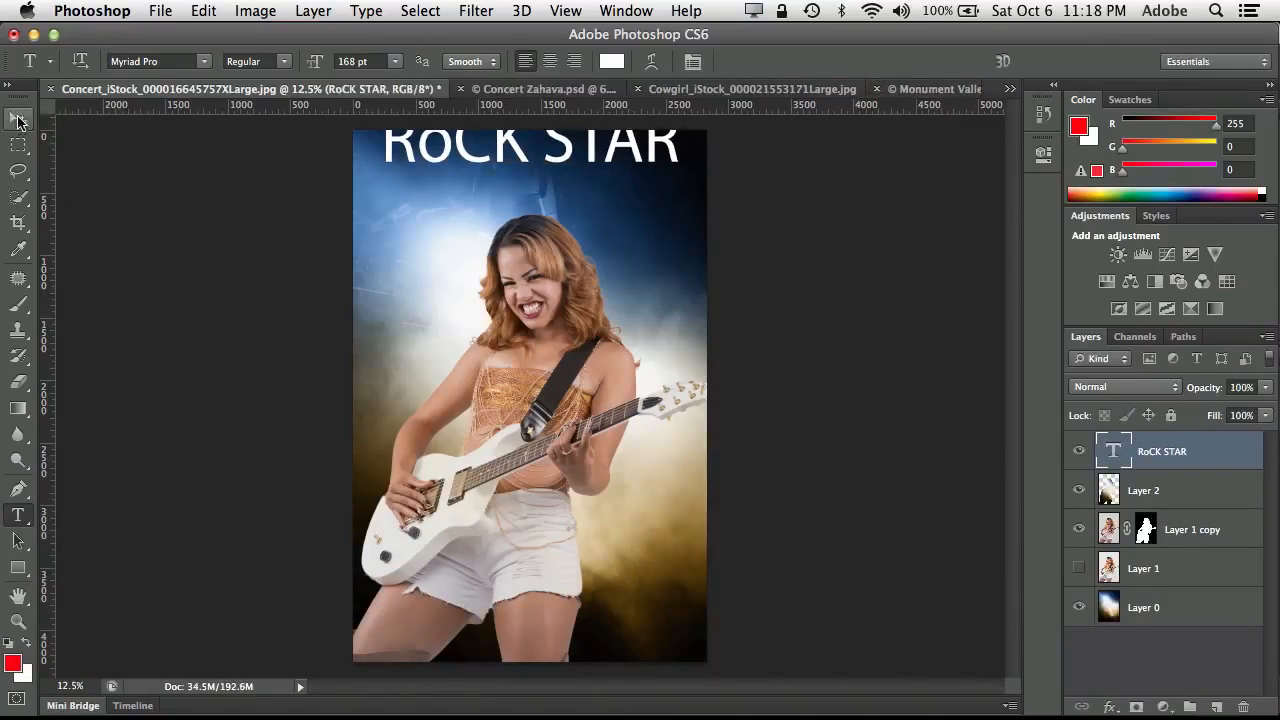
# - Move the title down so it sits fully inside the image, and replace its lowercase o with a capital O
pyautogui.click(18, 120)
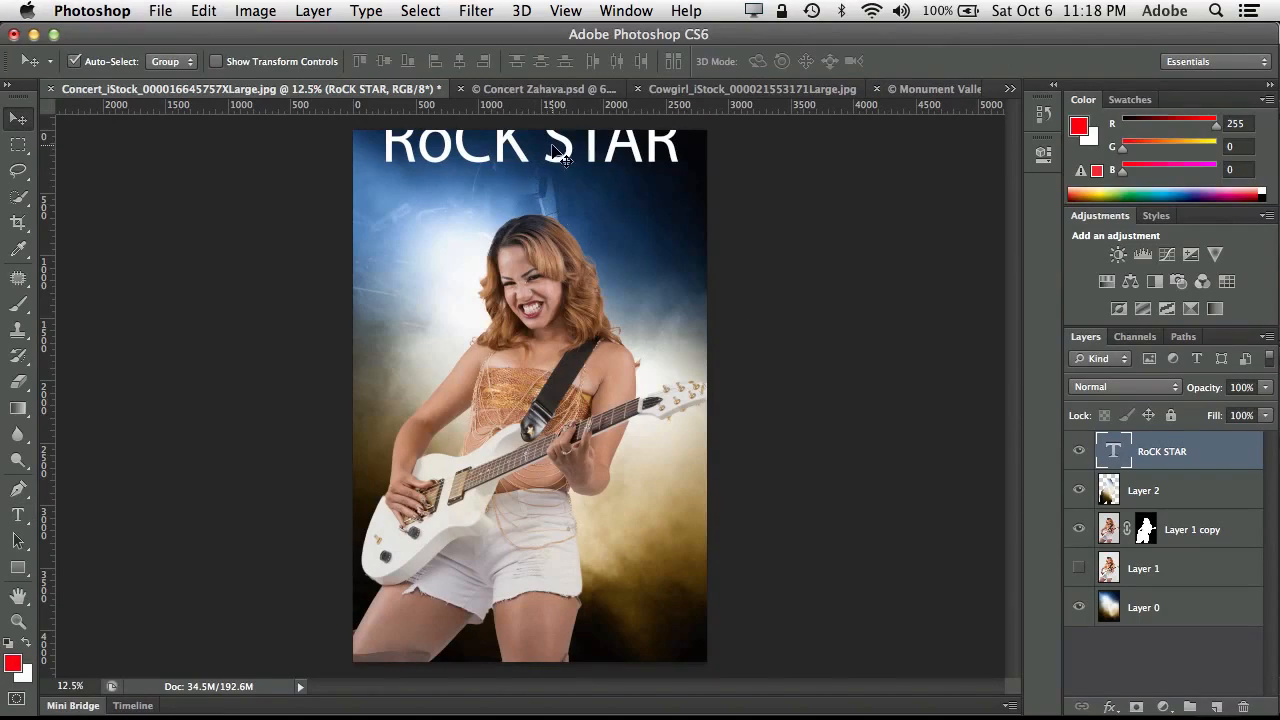
pyautogui.moveTo(563, 160); pyautogui.dragTo(565, 190)
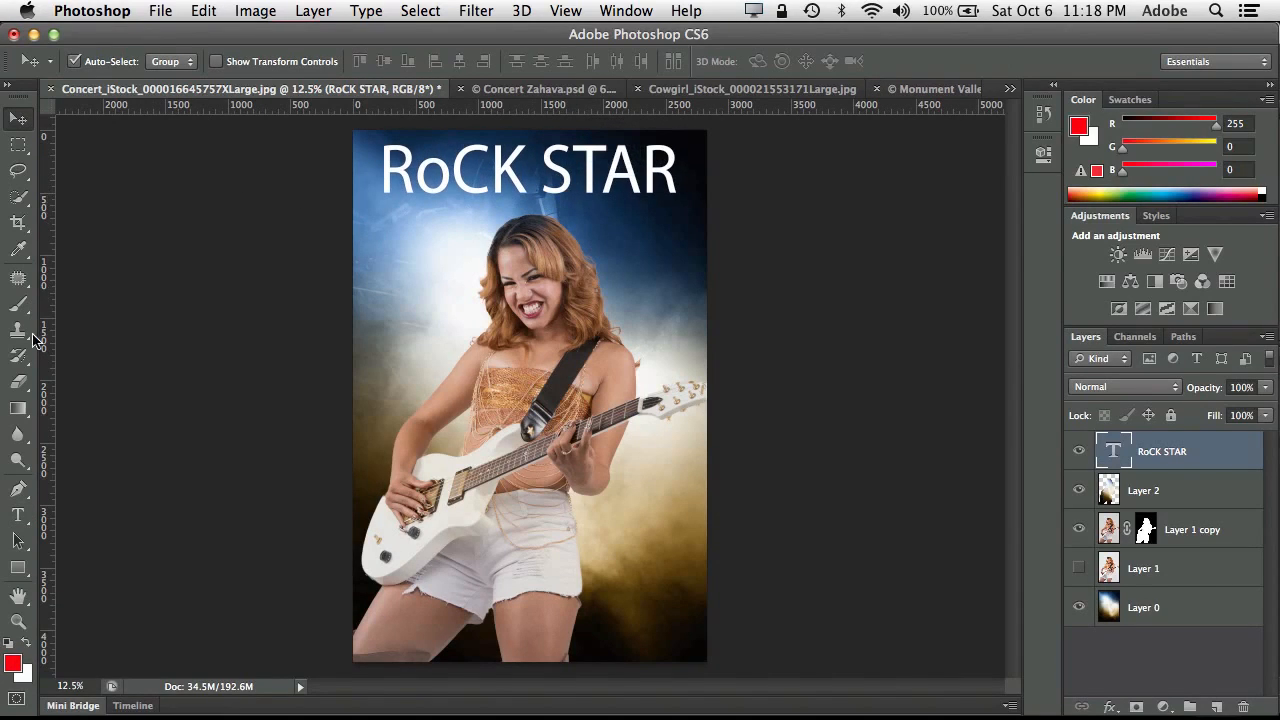
pyautogui.click(18, 516)
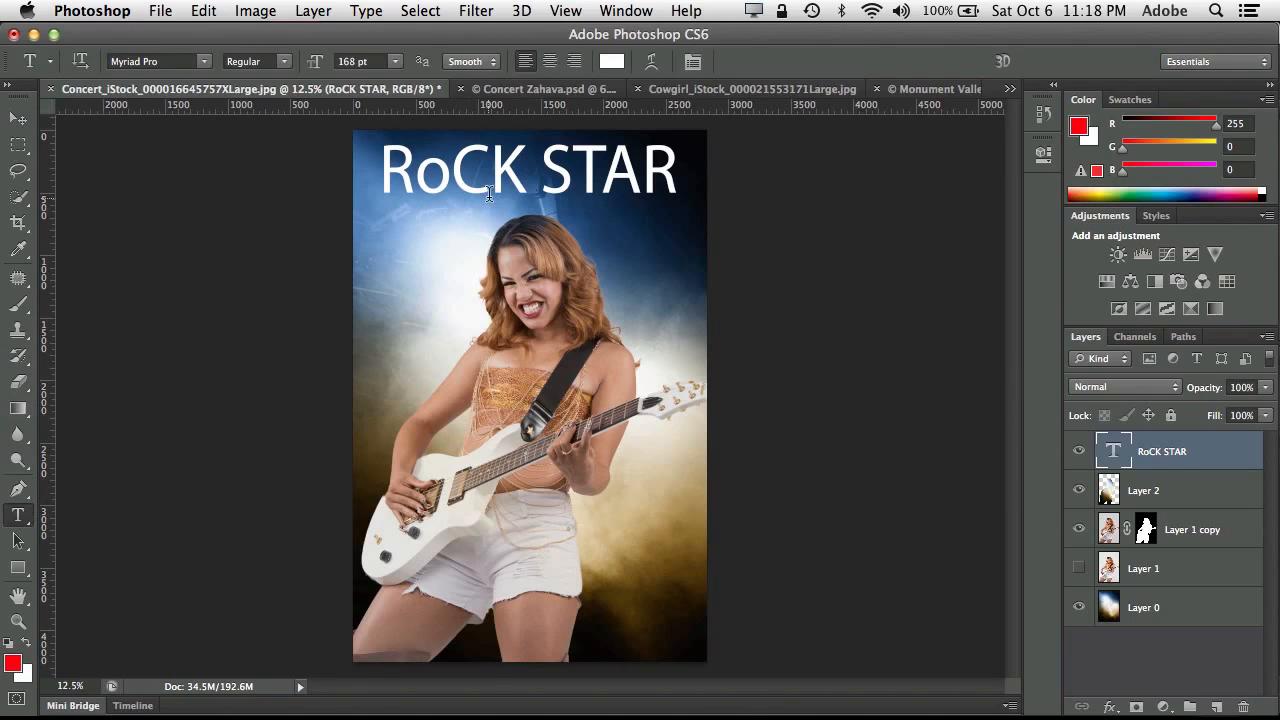
pyautogui.moveTo(453, 162); pyautogui.dragTo(420, 150)
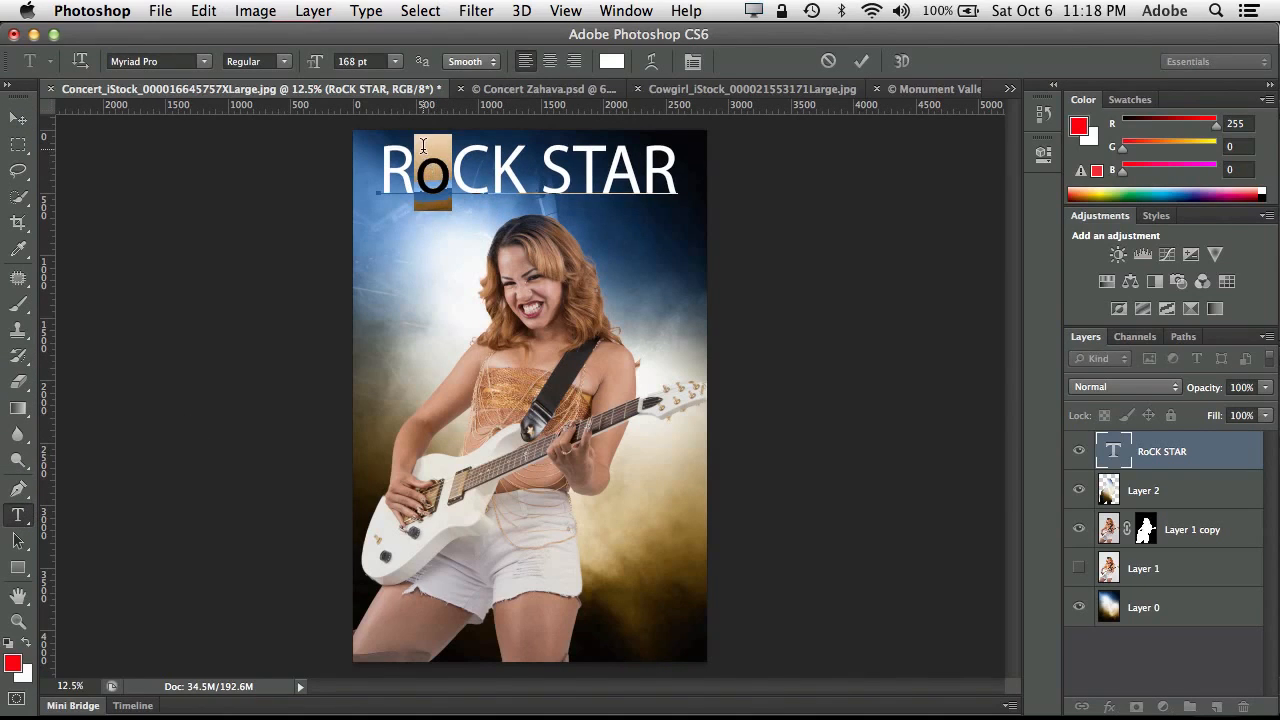
pyautogui.write('O')
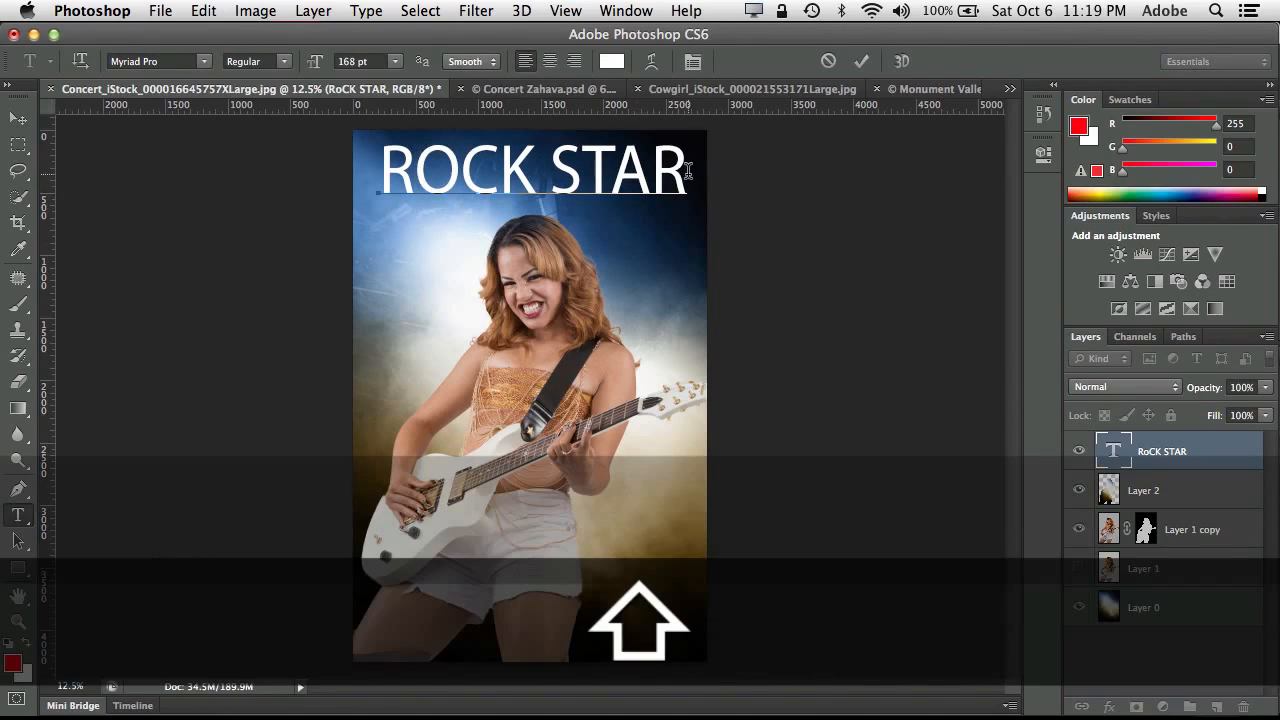
# - Set the whole ROCK STAR title in the "A bite" font at 105 pt
pyautogui.moveTo(688, 172); pyautogui.dragTo(346, 150)
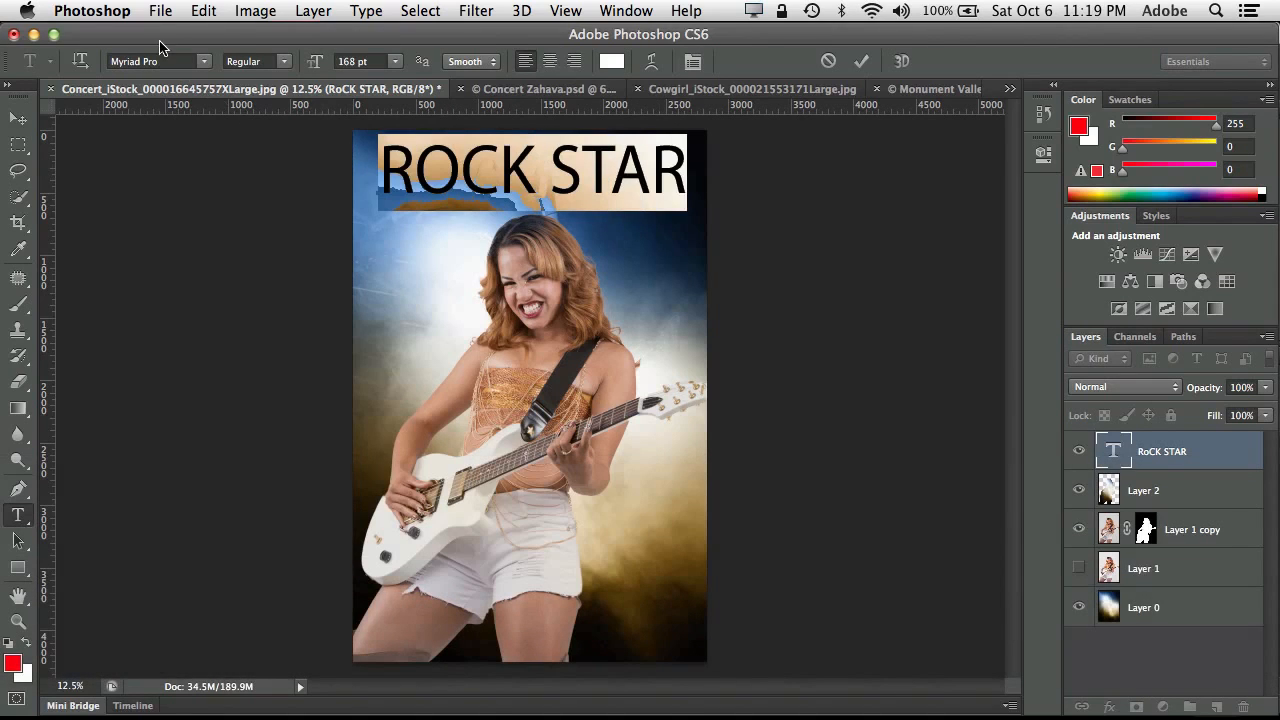
pyautogui.click(198, 62)
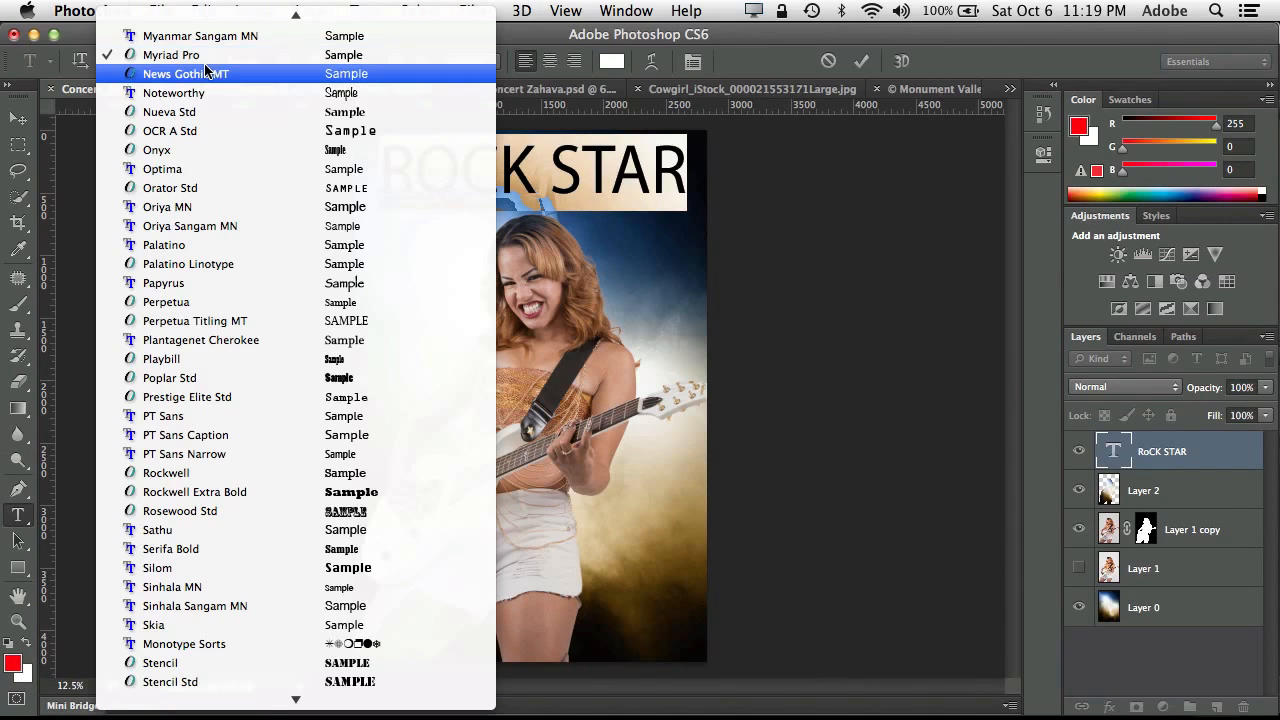
pyautogui.moveTo(207, 5)
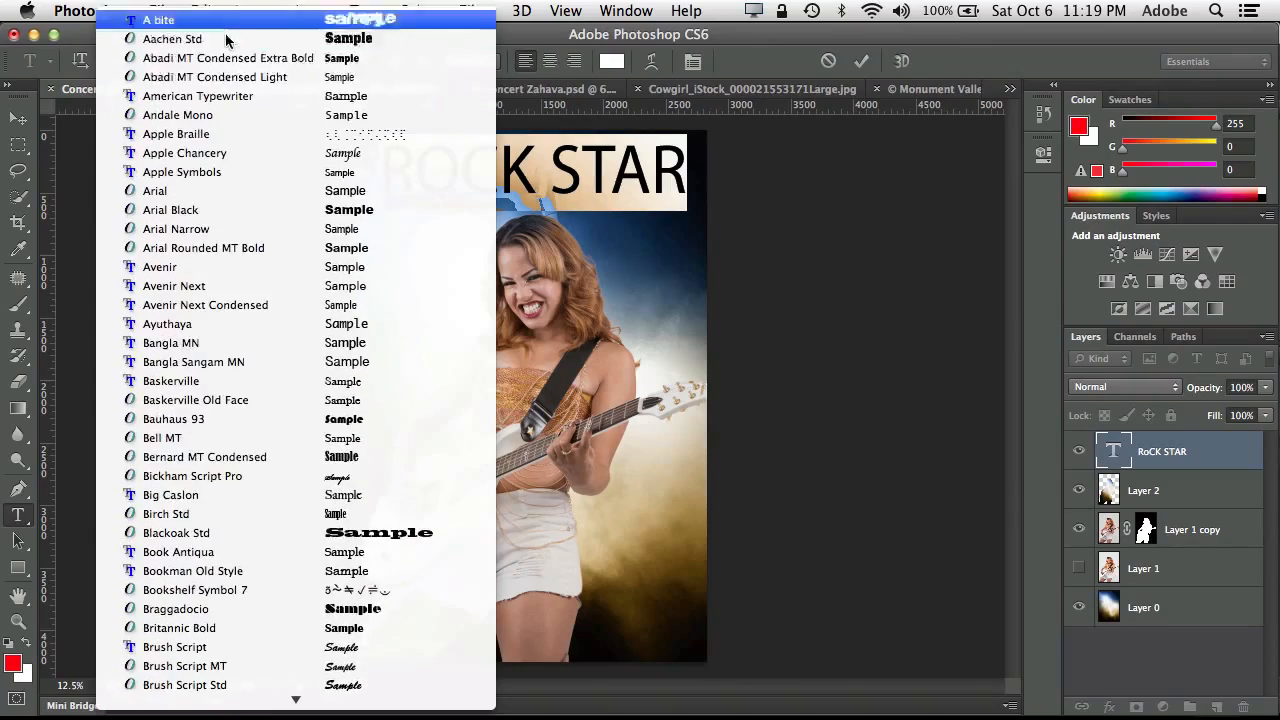
pyautogui.click(219, 20)
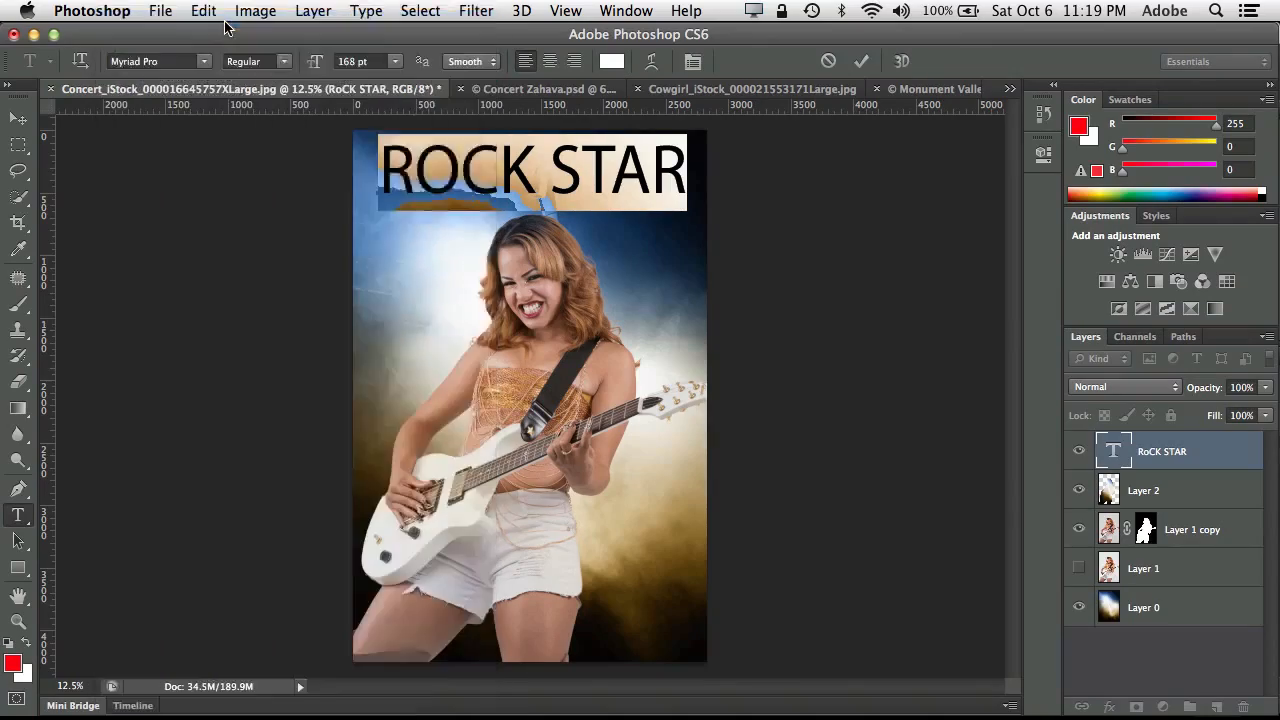
pyautogui.click(396, 64)
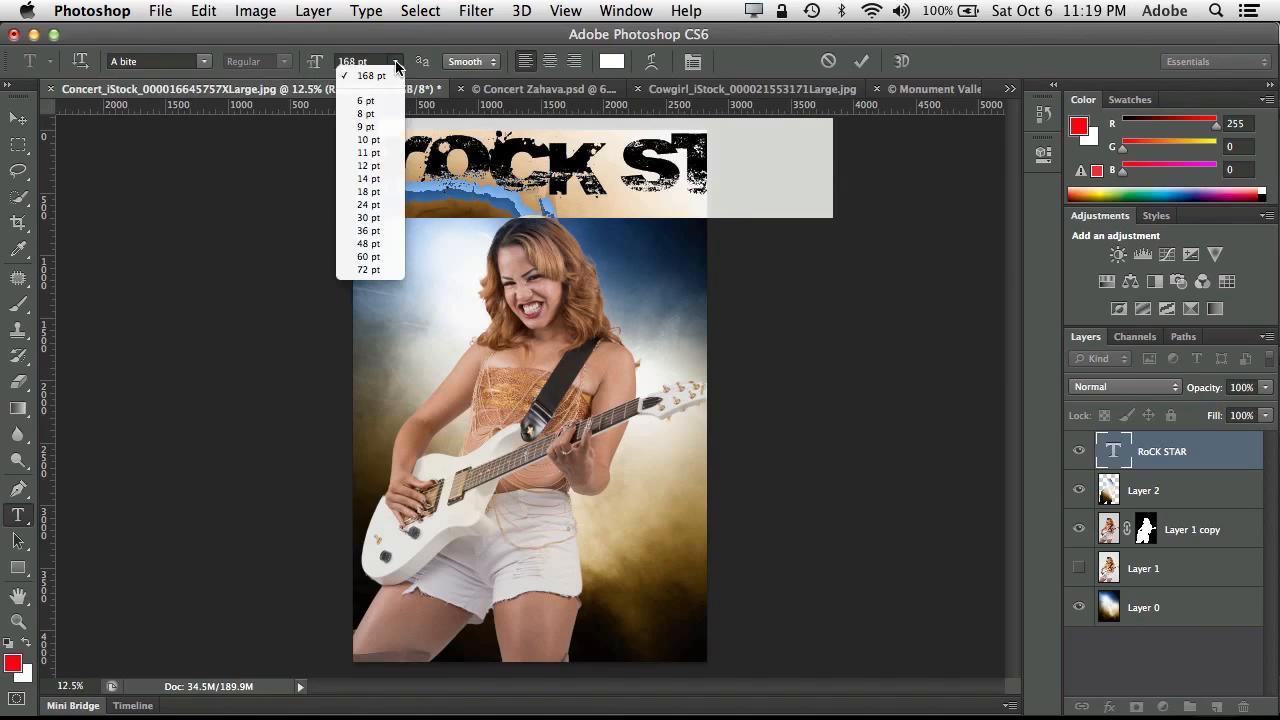
pyautogui.click(370, 270)
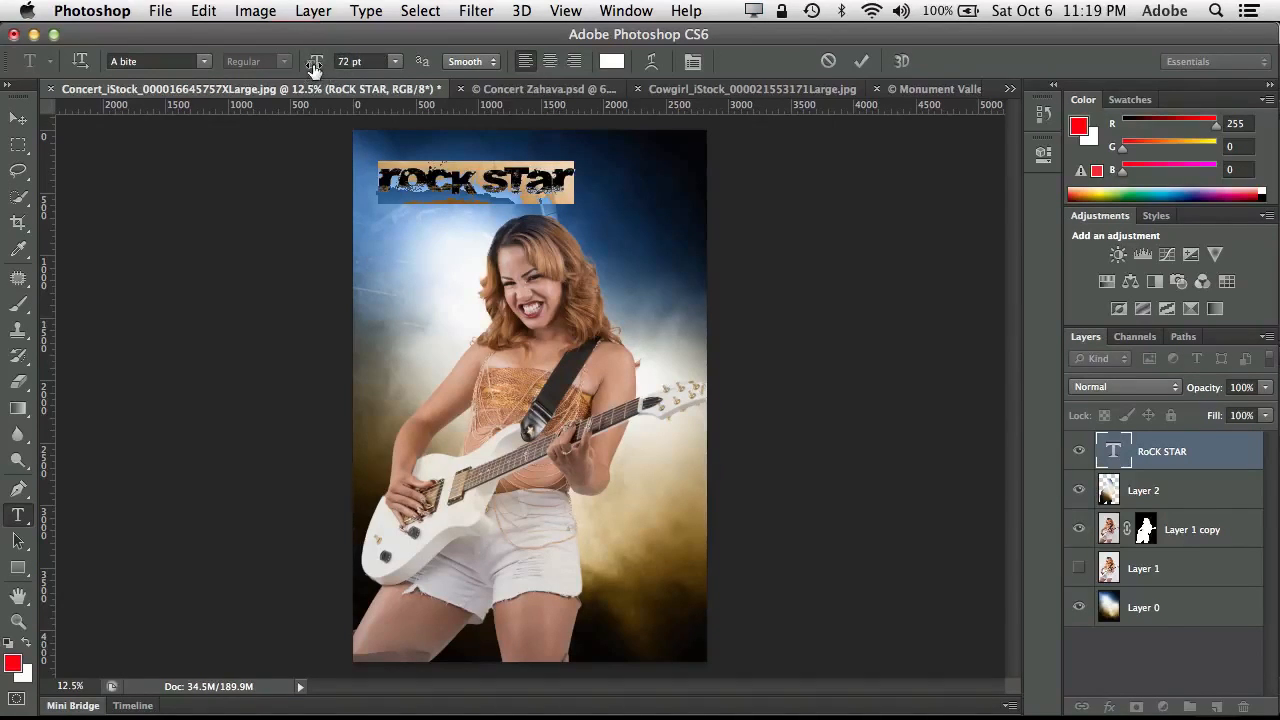
pyautogui.moveTo(314, 67); pyautogui.dragTo(347, 78)
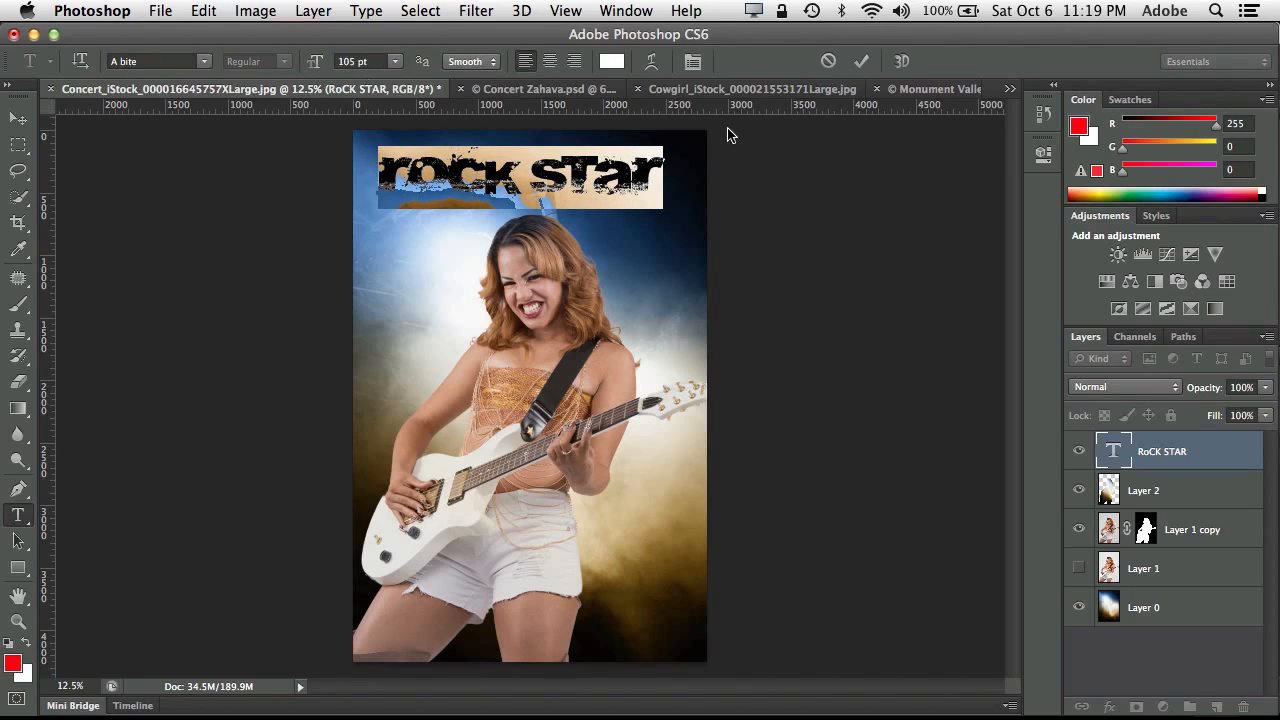
# - Recolour the ROCK STAR title with the brown skin tone 9f7c6d sampled from the guitarist's leg
pyautogui.click(611, 61)
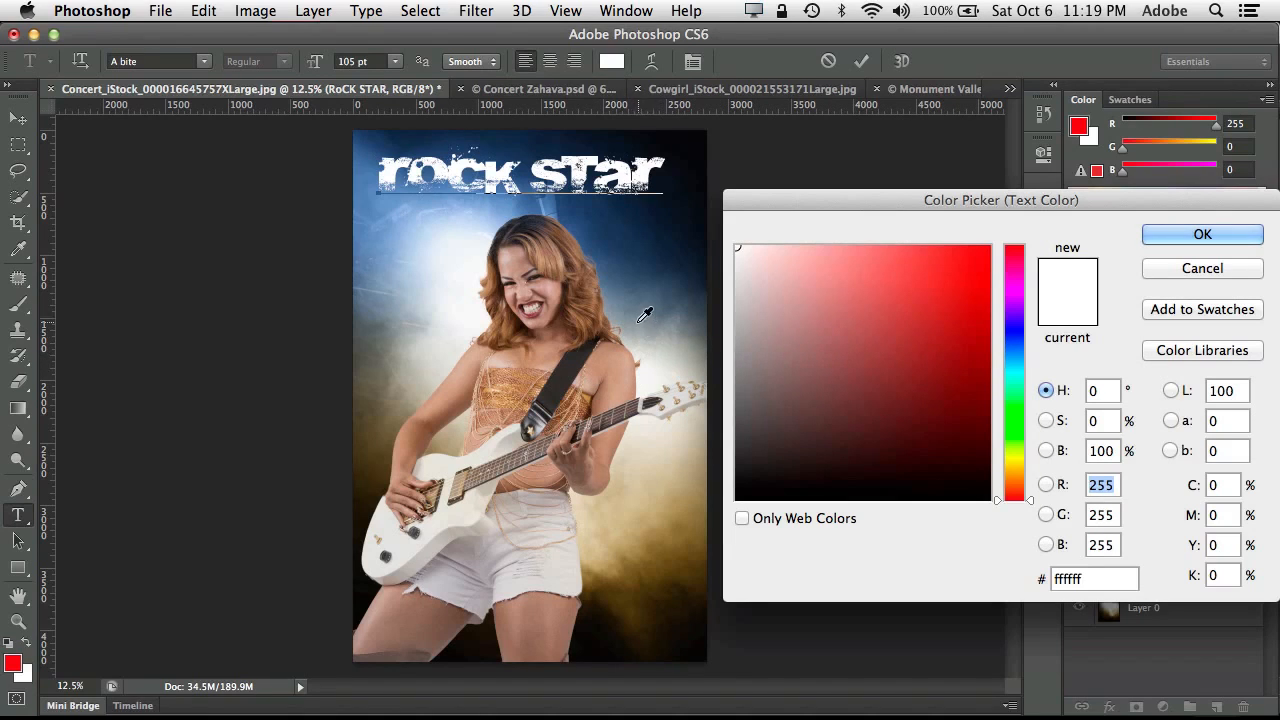
pyautogui.click(666, 496)
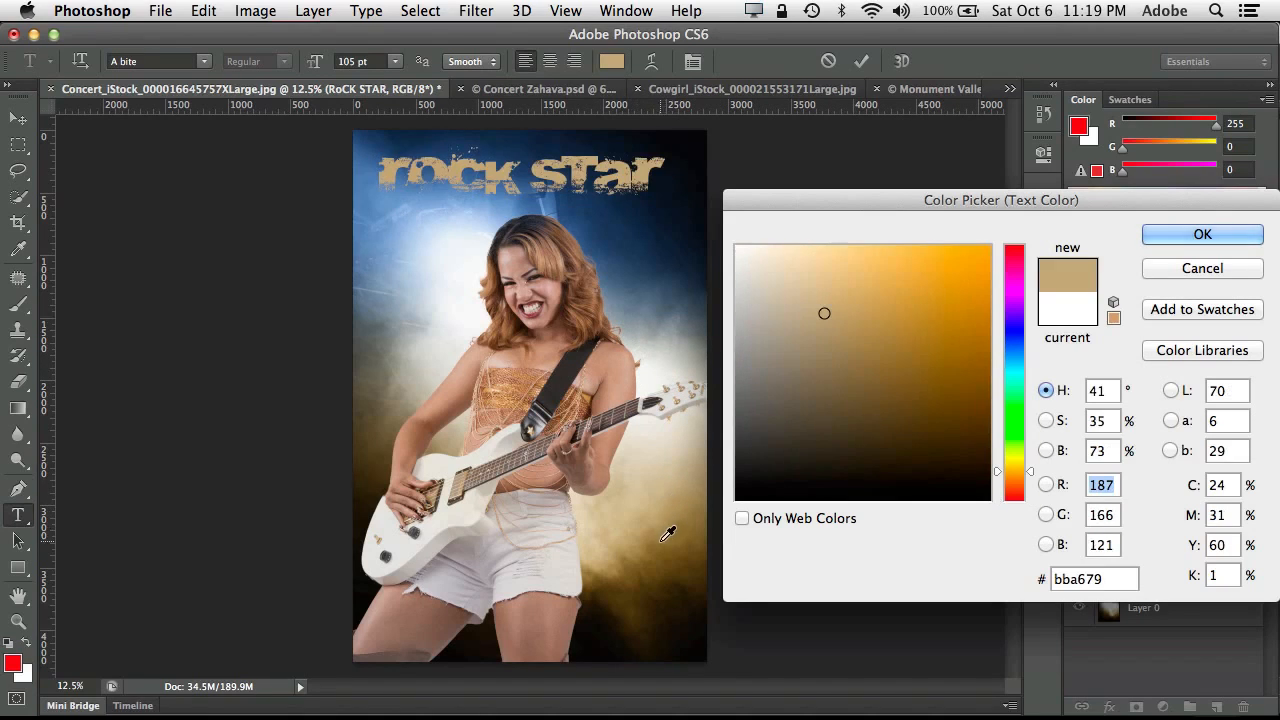
pyautogui.click(666, 535)
pyautogui.click(549, 610)
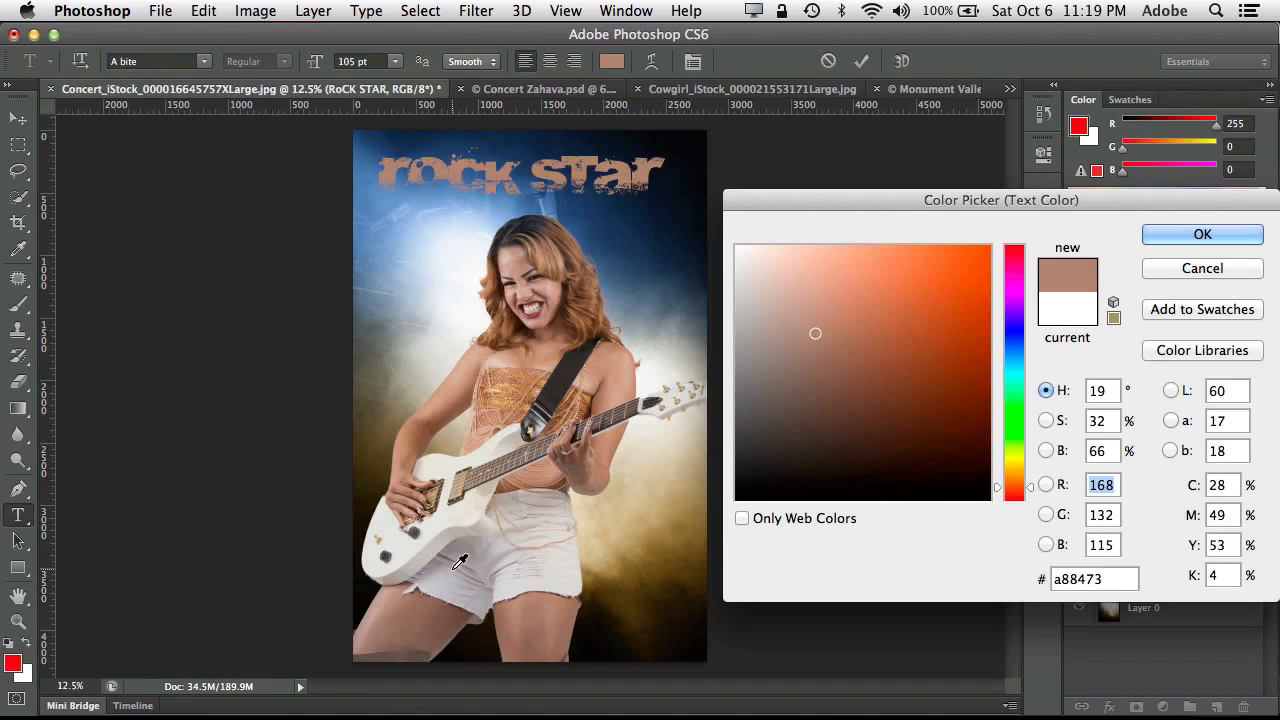
pyautogui.click(521, 635)
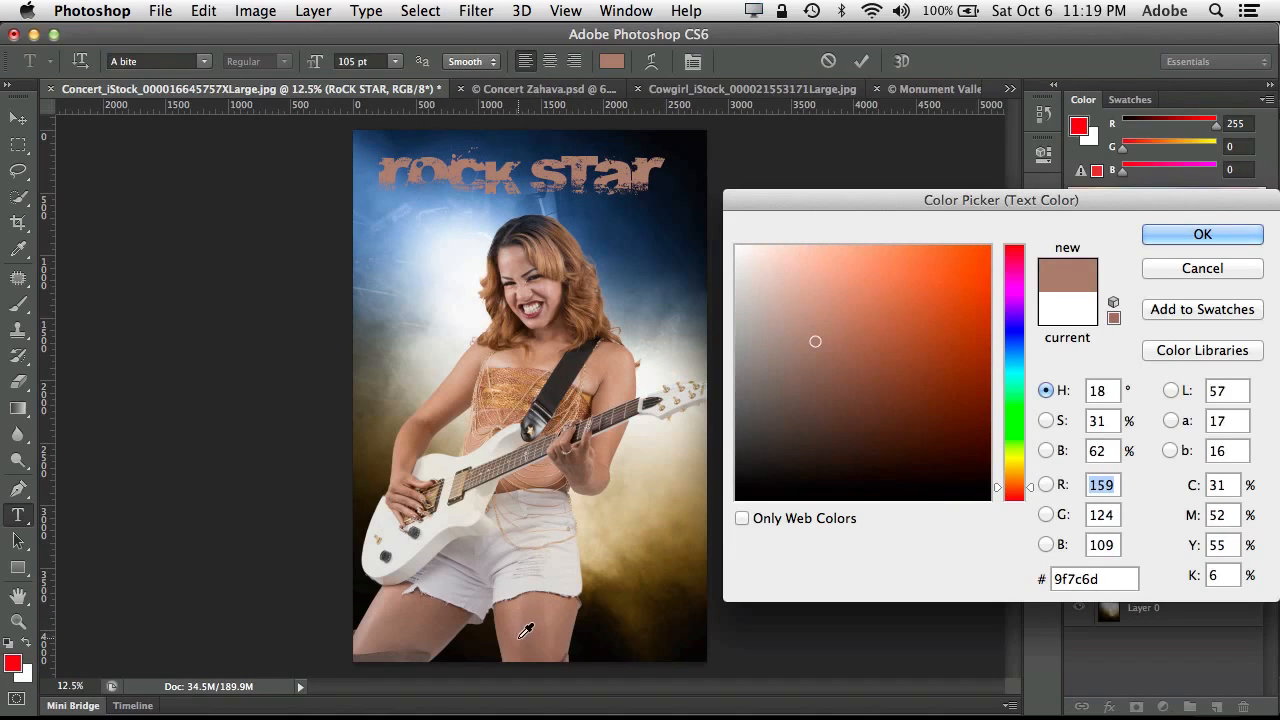
pyautogui.click(1163, 236)
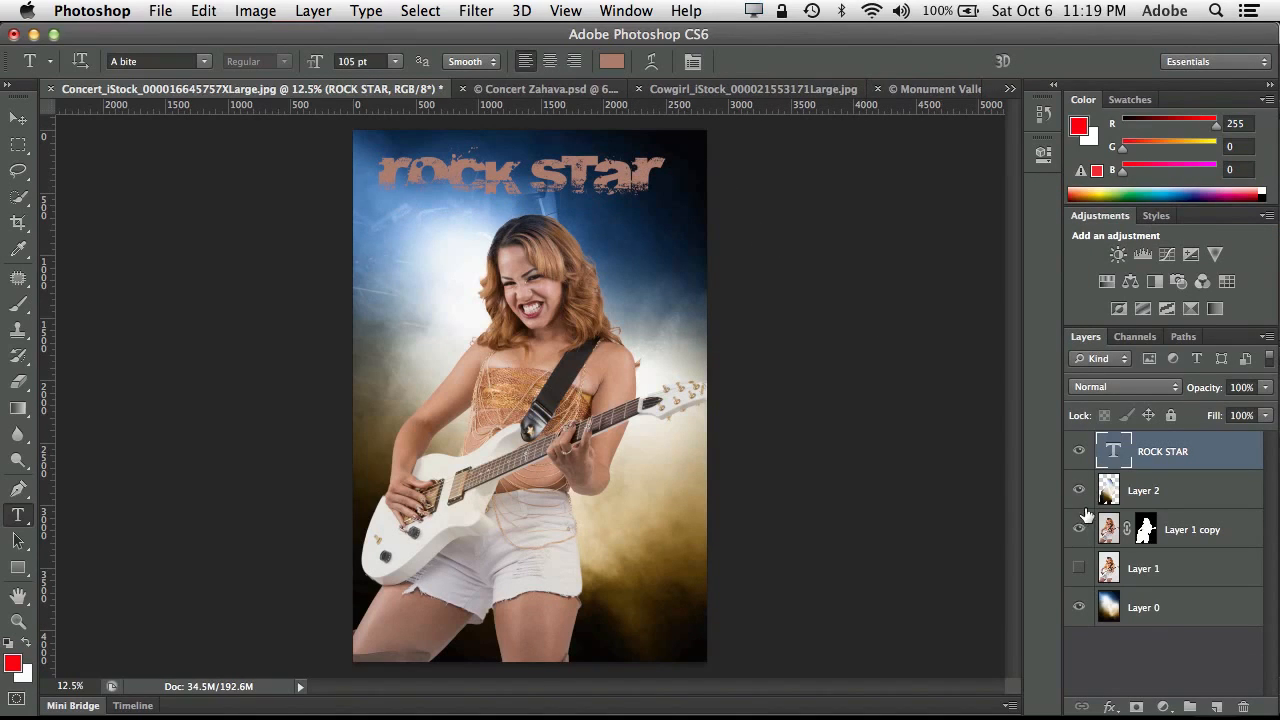
# - Add a drop shadow to the ROCK STAR title, cast downward at an angle of 93° with a distance of 75 px
pyautogui.click(1110, 707)
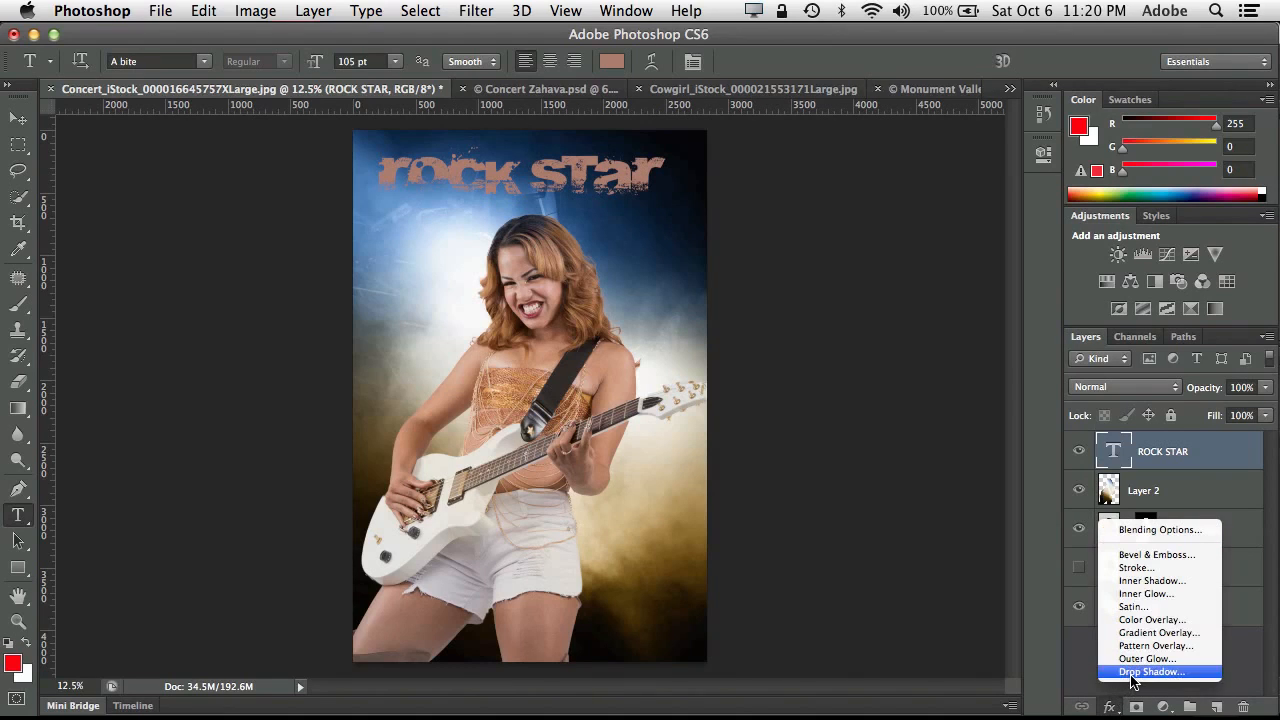
pyautogui.click(1135, 673)
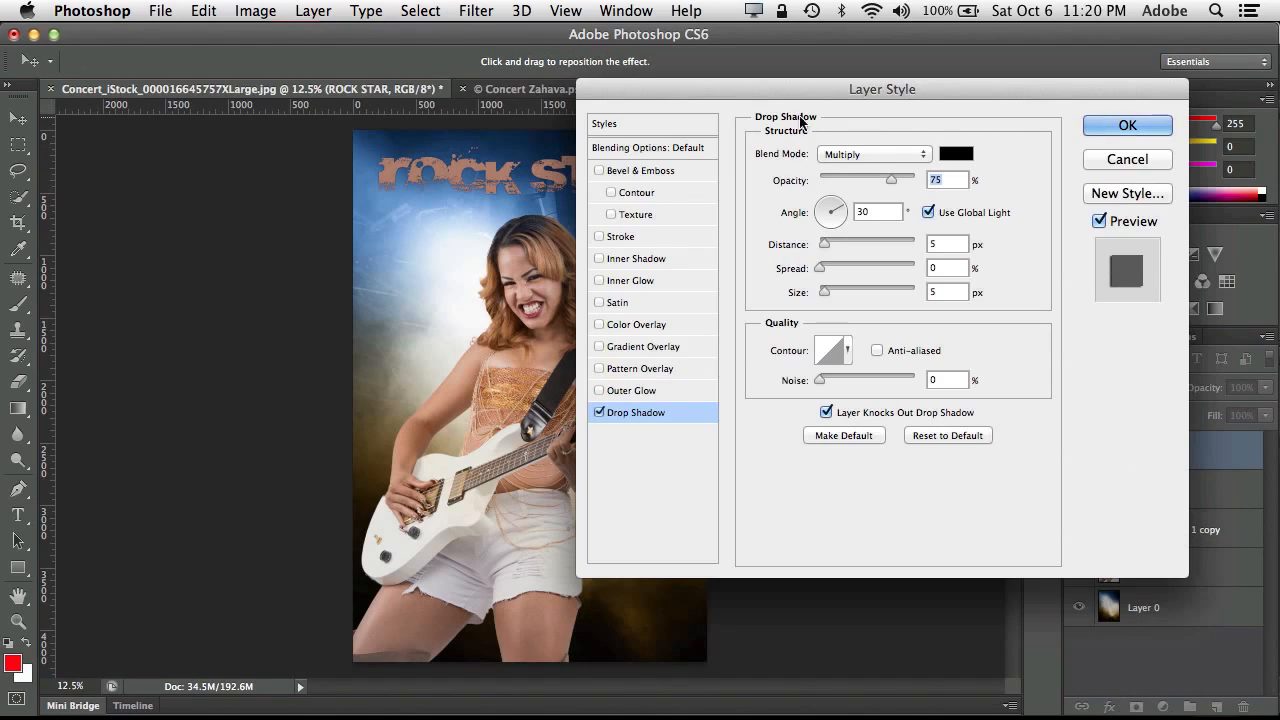
pyautogui.moveTo(518, 196); pyautogui.dragTo(521, 206)
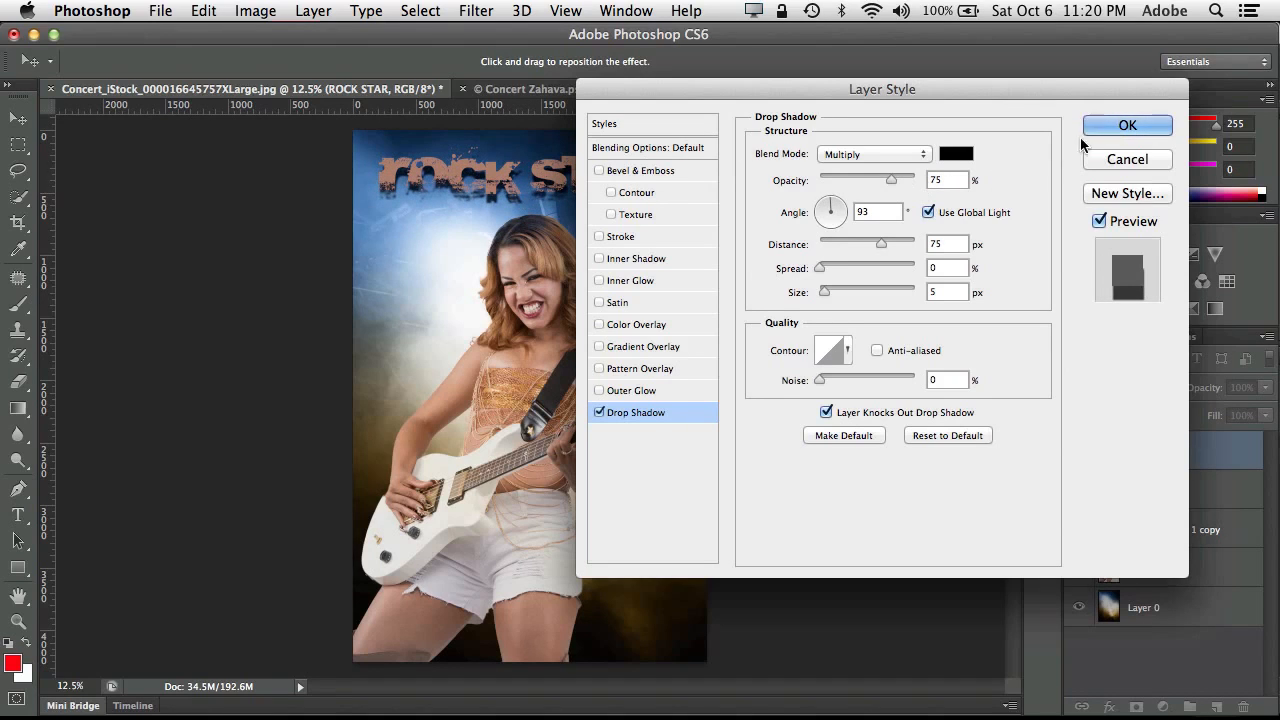
pyautogui.click(1110, 124)
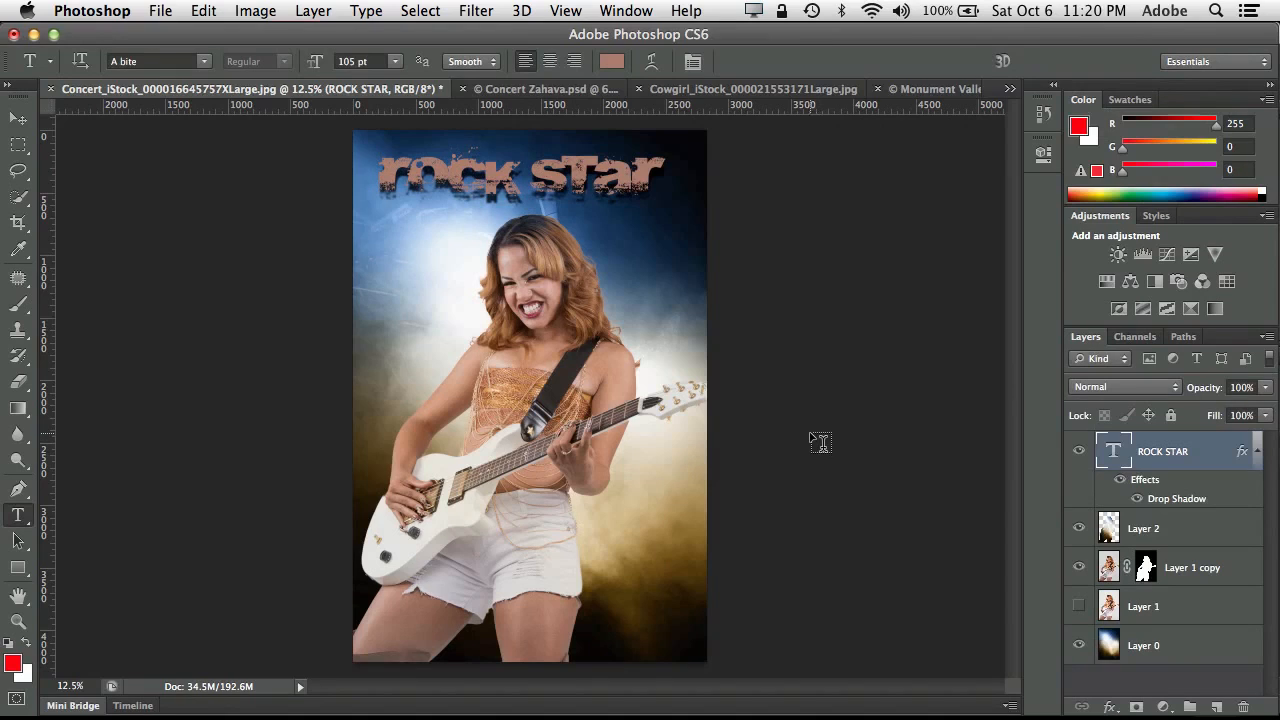
# - Hide and reshow the ROCK STAR text layer, and nudge the title very slightly with the Move tool
pyautogui.click(1080, 452)
pyautogui.click(1079, 452)
pyautogui.click(18, 118)
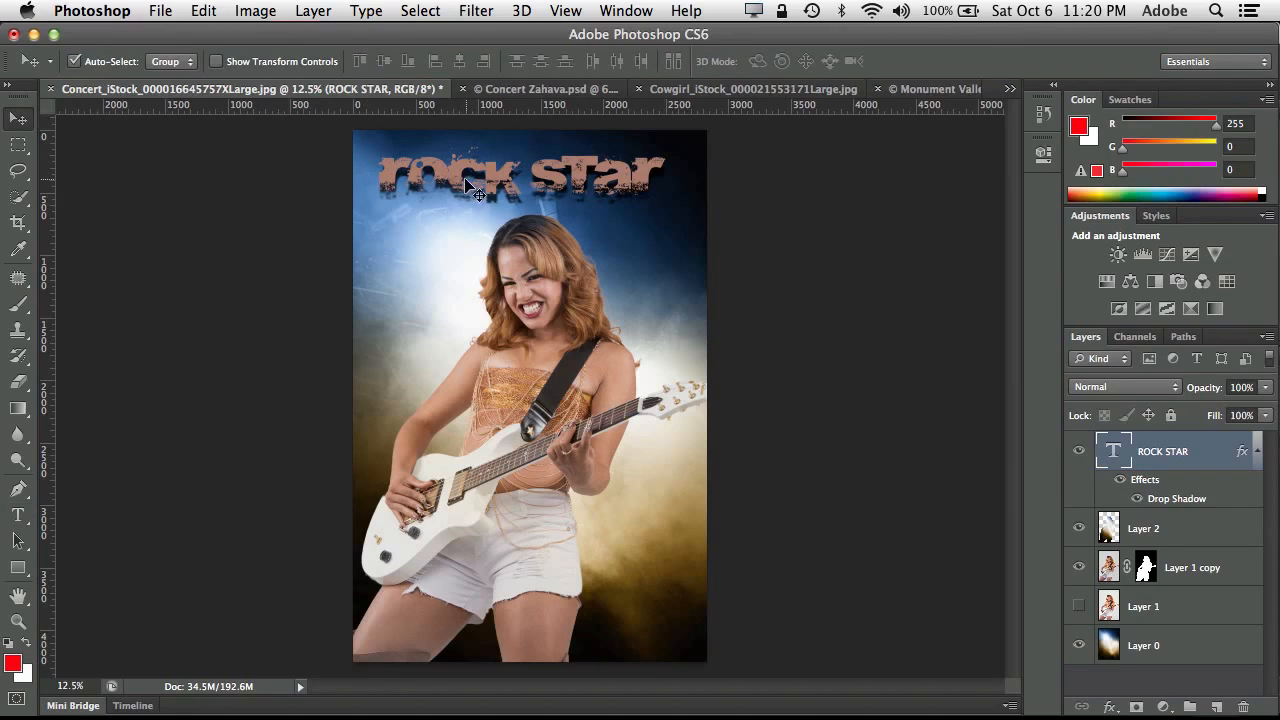
pyautogui.moveTo(445, 176)
pyautogui.mouseDown()
pyautogui.moveTo(455, 395)
pyautogui.moveTo(446, 178)
pyautogui.mouseUp()
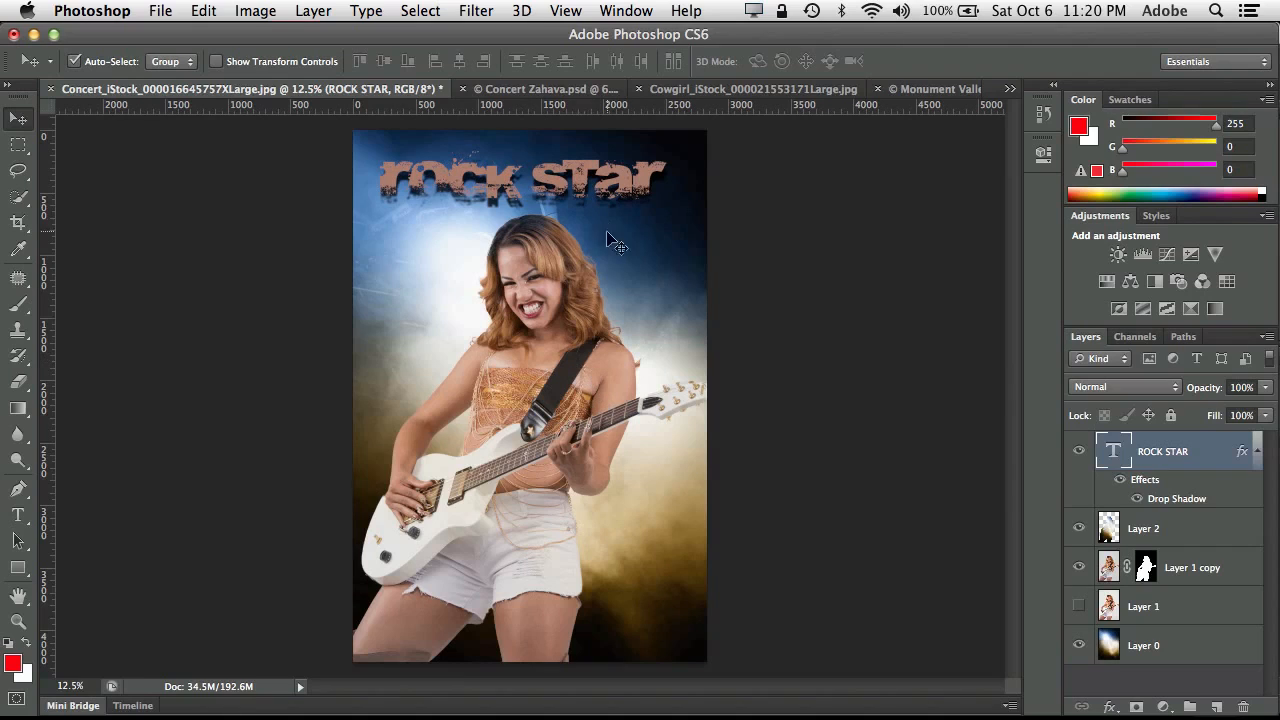
pyautogui.click(160, 11)
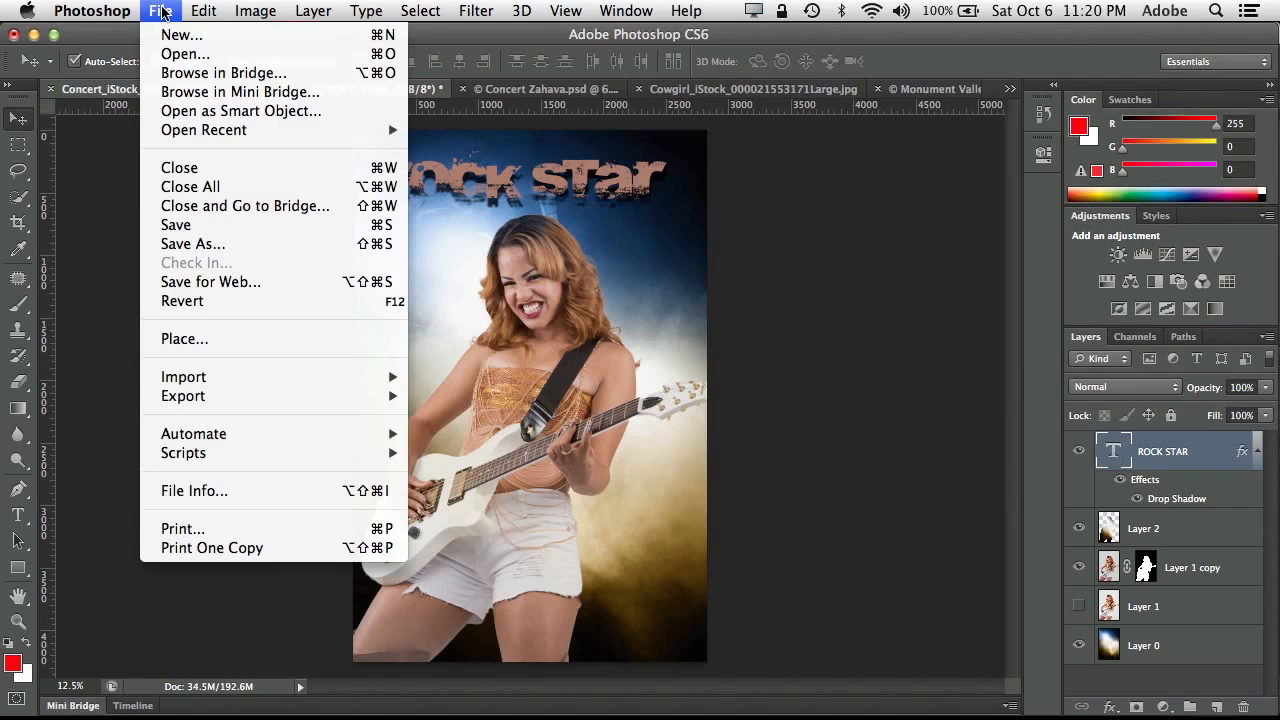
pyautogui.click(200, 243)
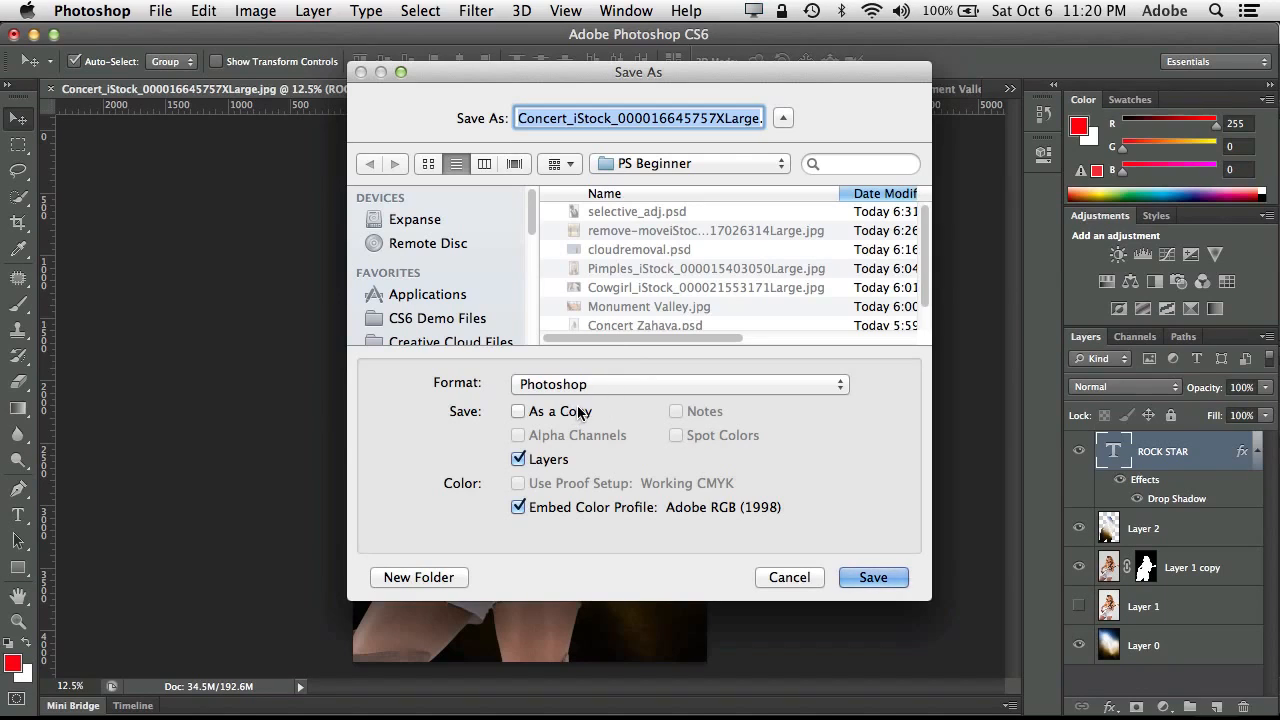
pyautogui.moveTo(728, 118); pyautogui.dragTo(783, 120)
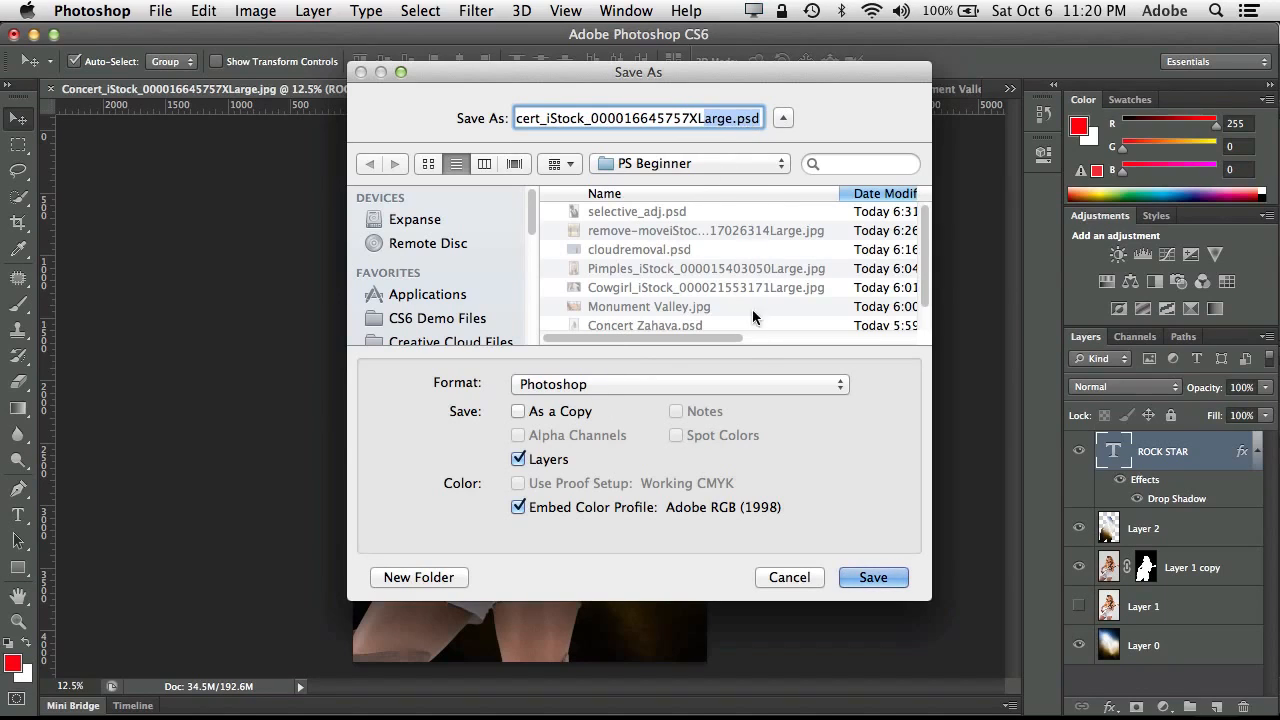
pyautogui.click(870, 577)
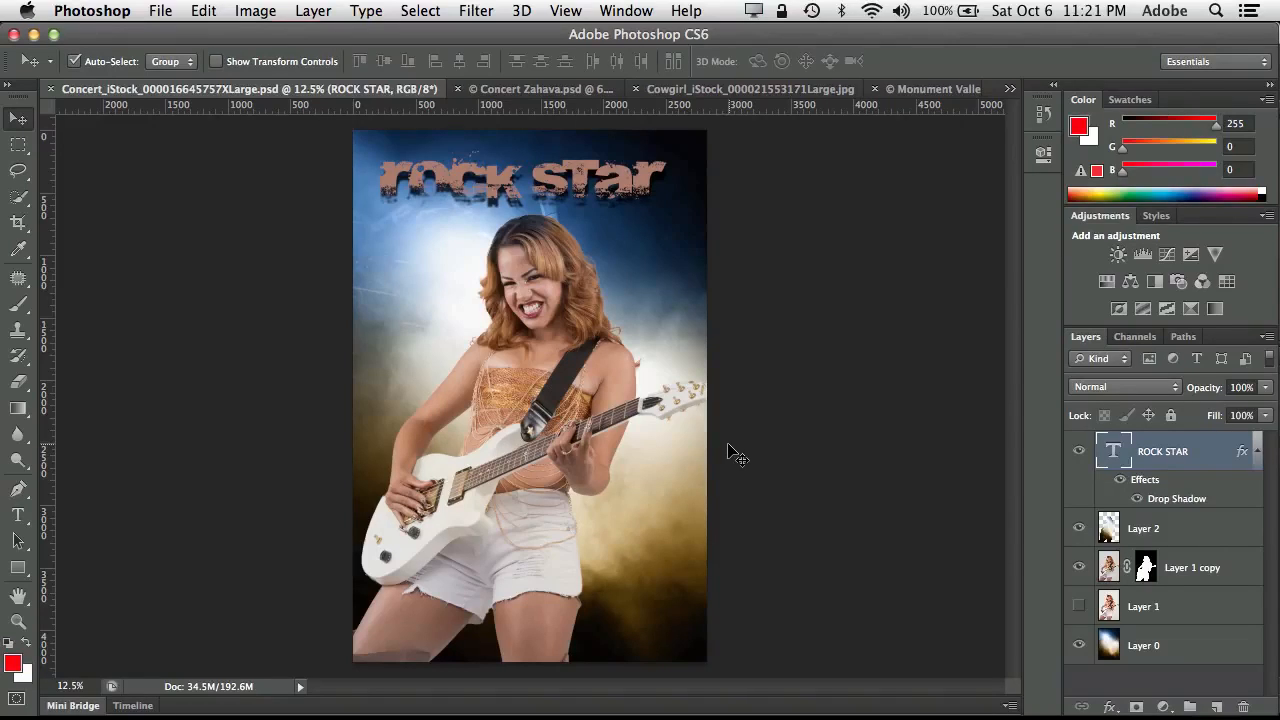
# - Start a Save for Web export of the composite and set the image height to 1024 px
pyautogui.click(160, 10)
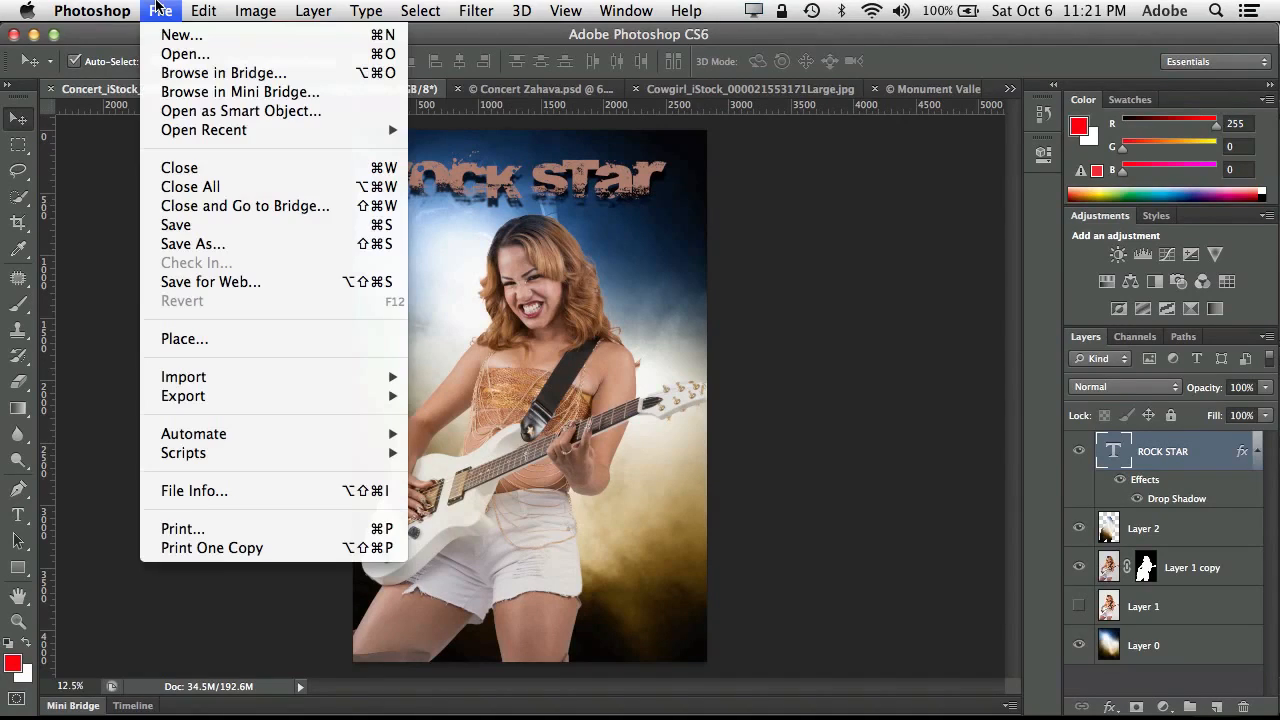
pyautogui.click(224, 285)
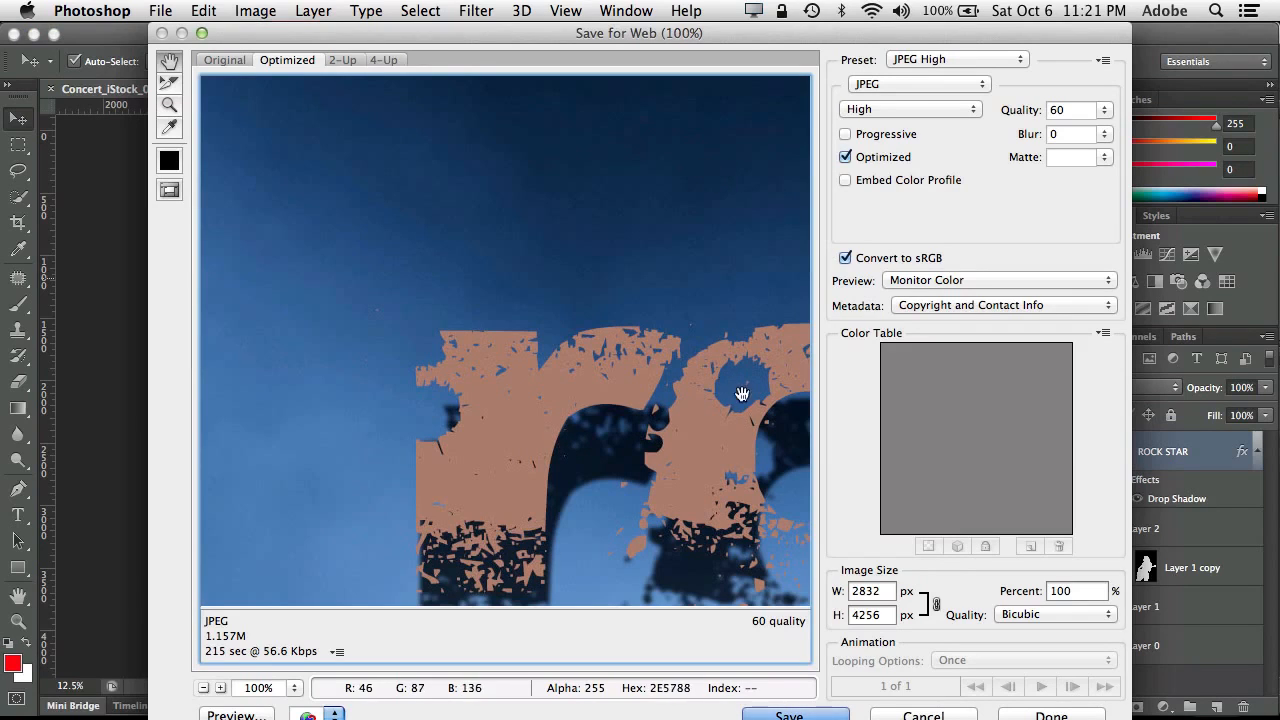
pyautogui.click(883, 615)
pyautogui.moveTo(883, 615); pyautogui.dragTo(837, 614)
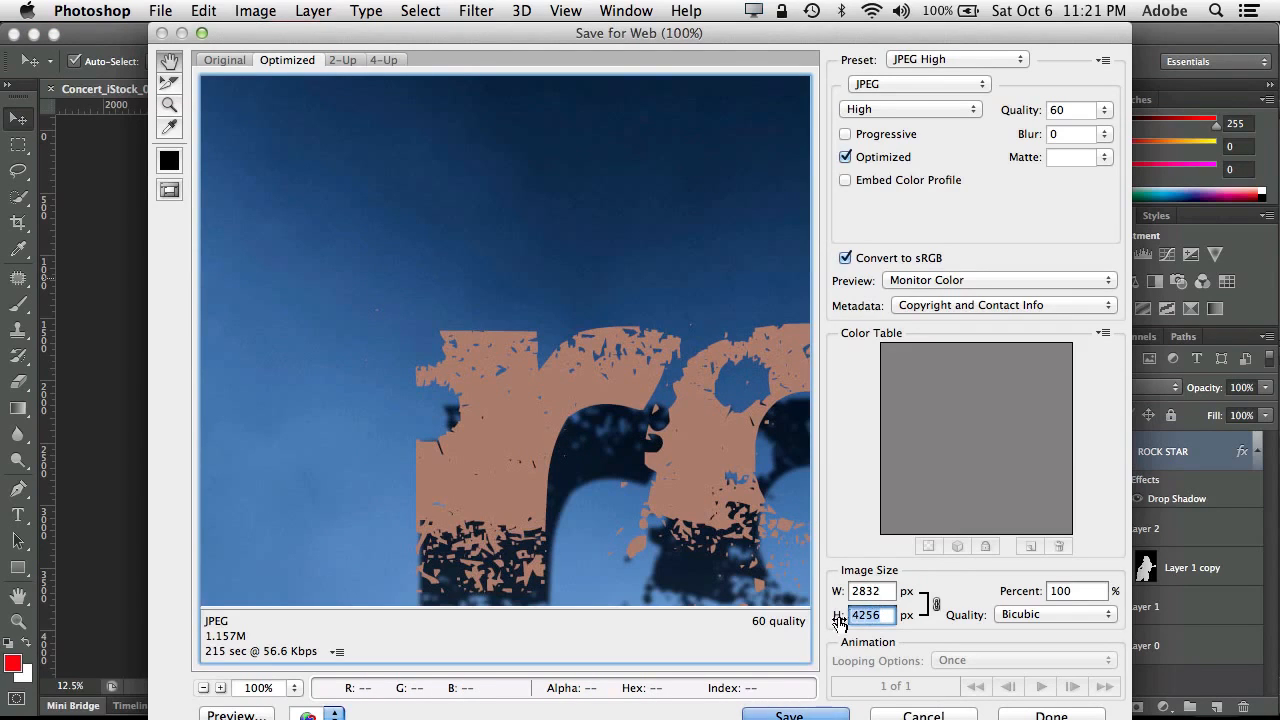
pyautogui.write('102')
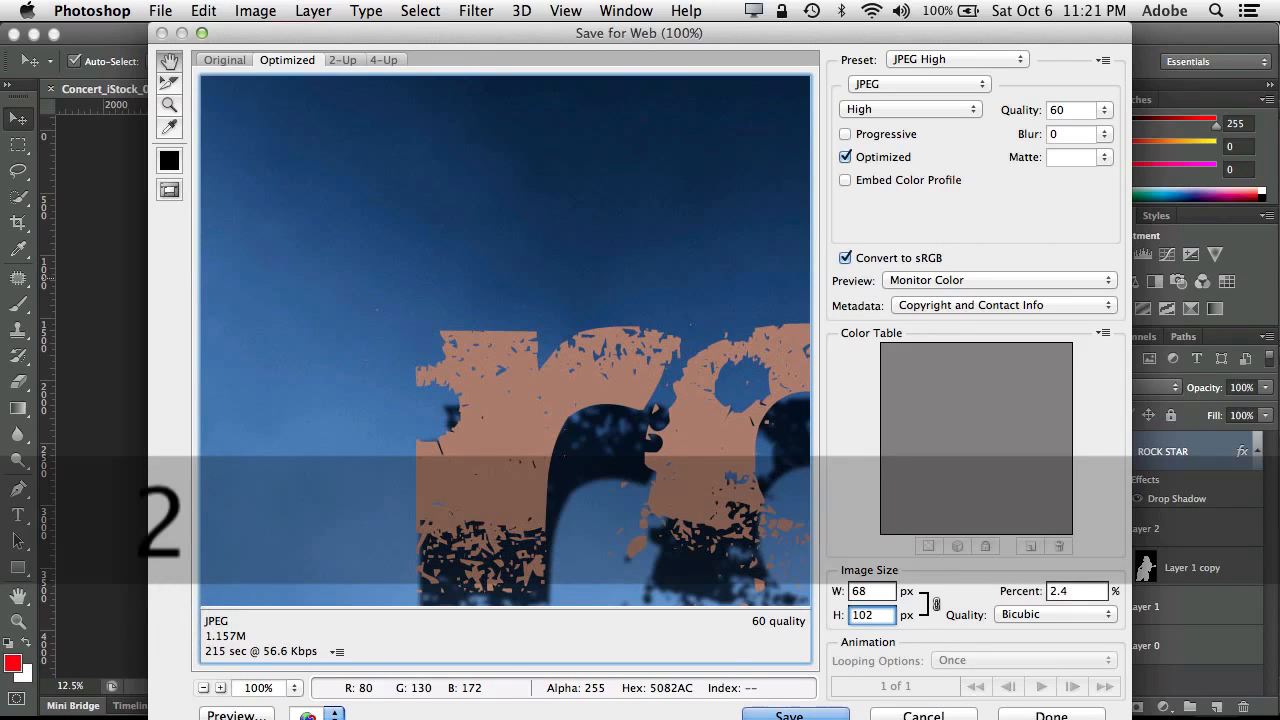
pyautogui.write('4')
pyautogui.press('Tab')
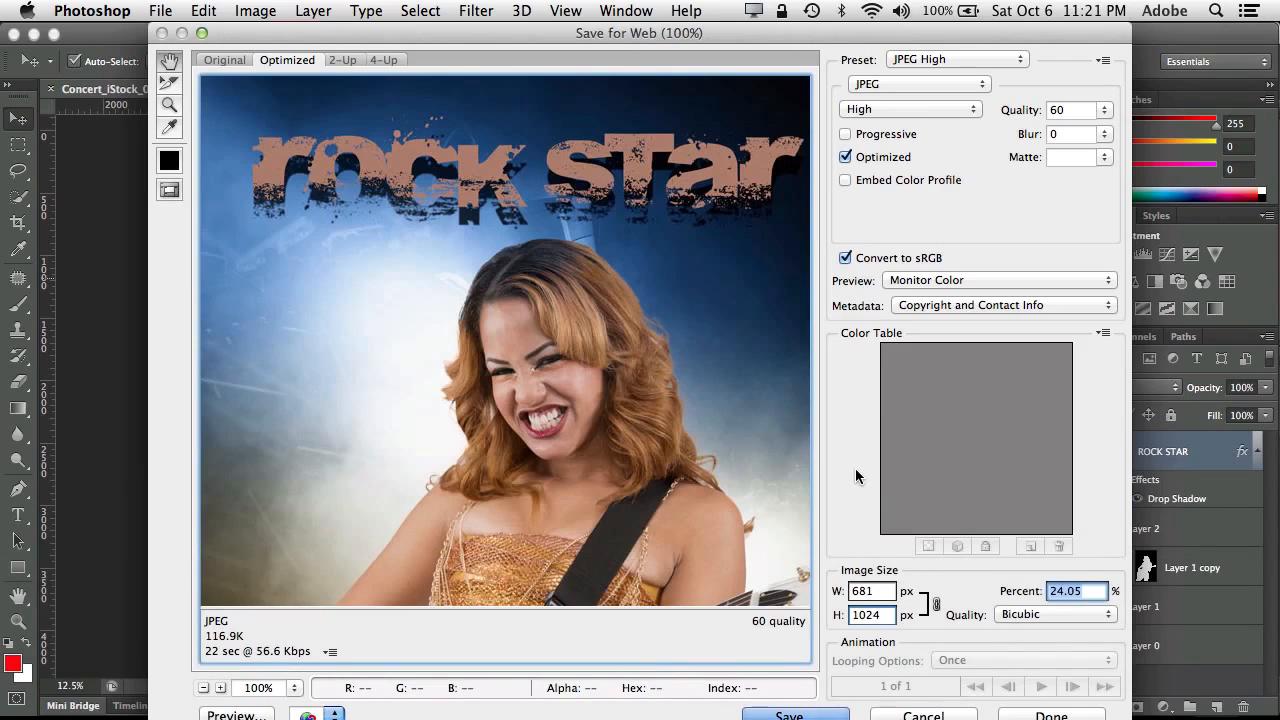
# - Set the web export's image height to 800 px, keeping the proportions linked
pyautogui.click(889, 615)
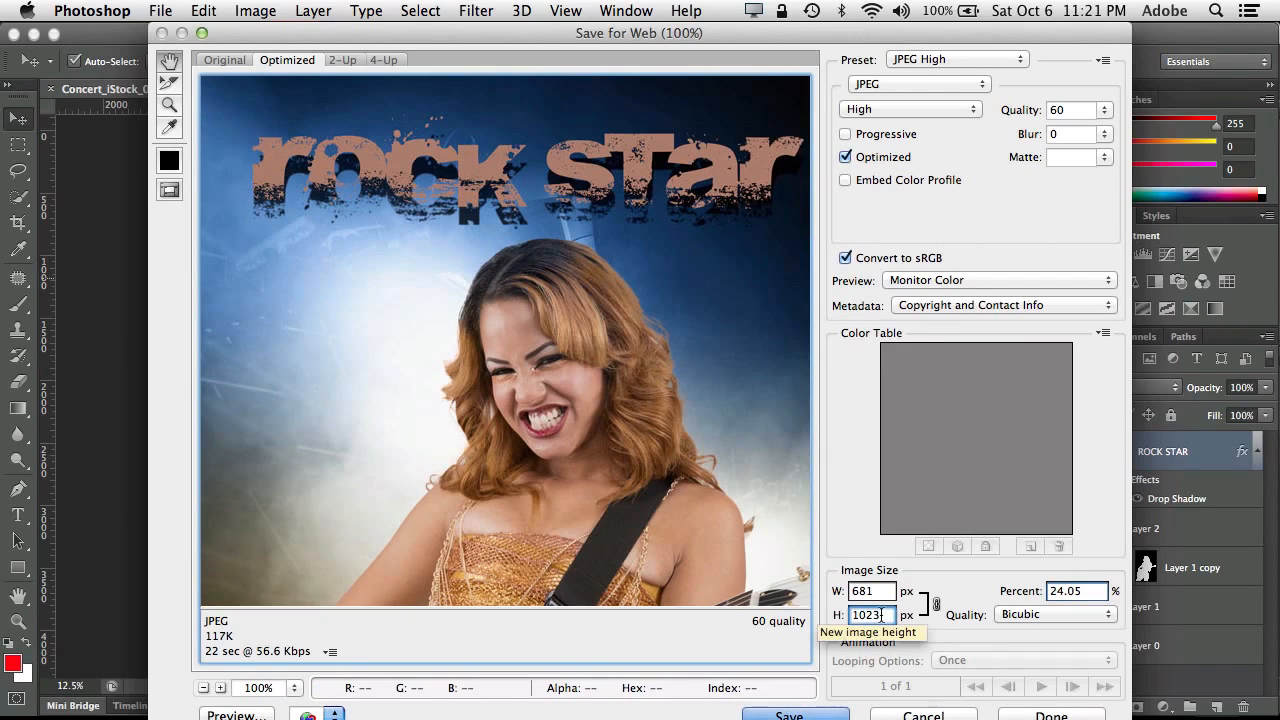
pyautogui.doubleClick(880, 615)
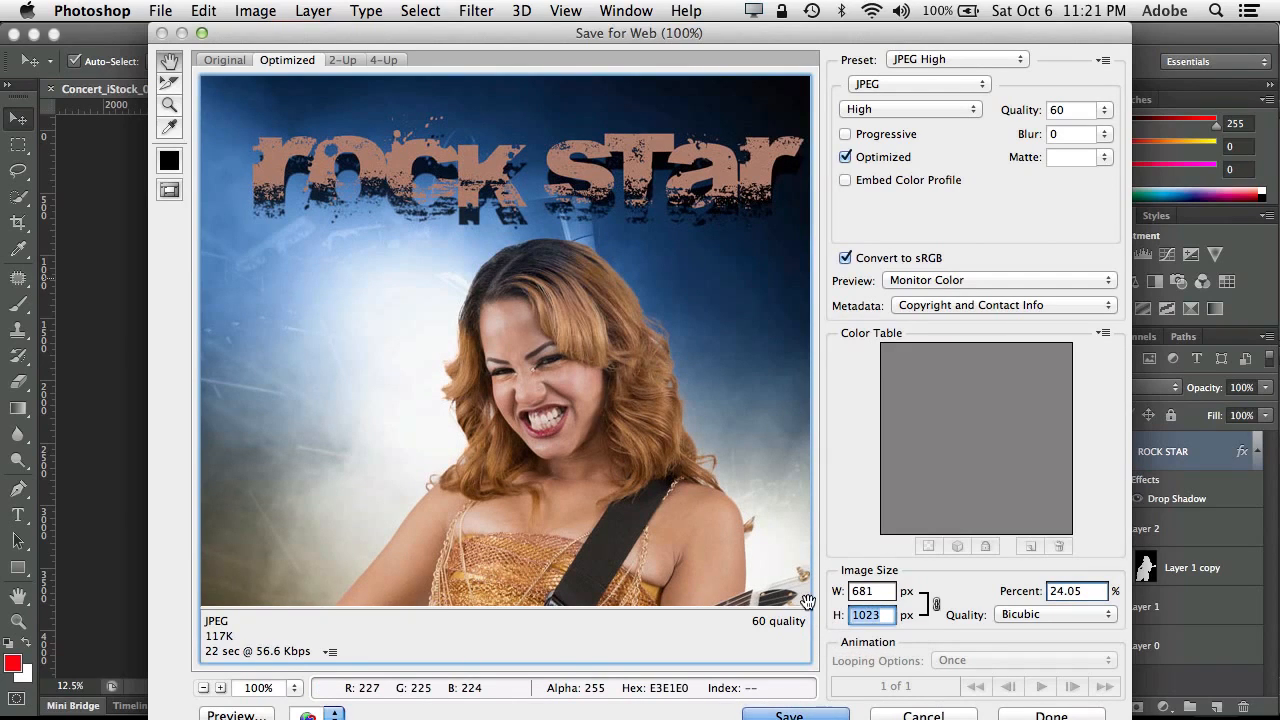
pyautogui.write('800')
pyautogui.press('Tab')
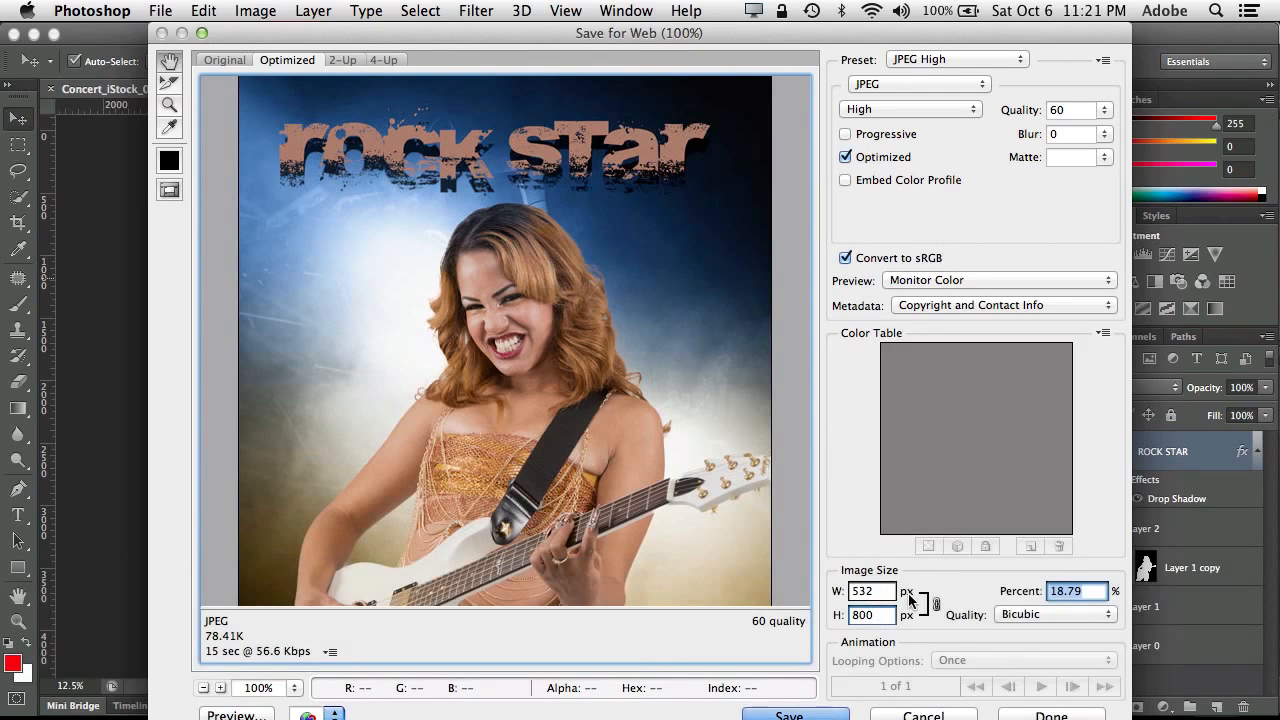
# - Check the available export formats, keep JPEG, and save the web image as rockstar-web.jpg in the PS Beginner folder
pyautogui.click(915, 85)
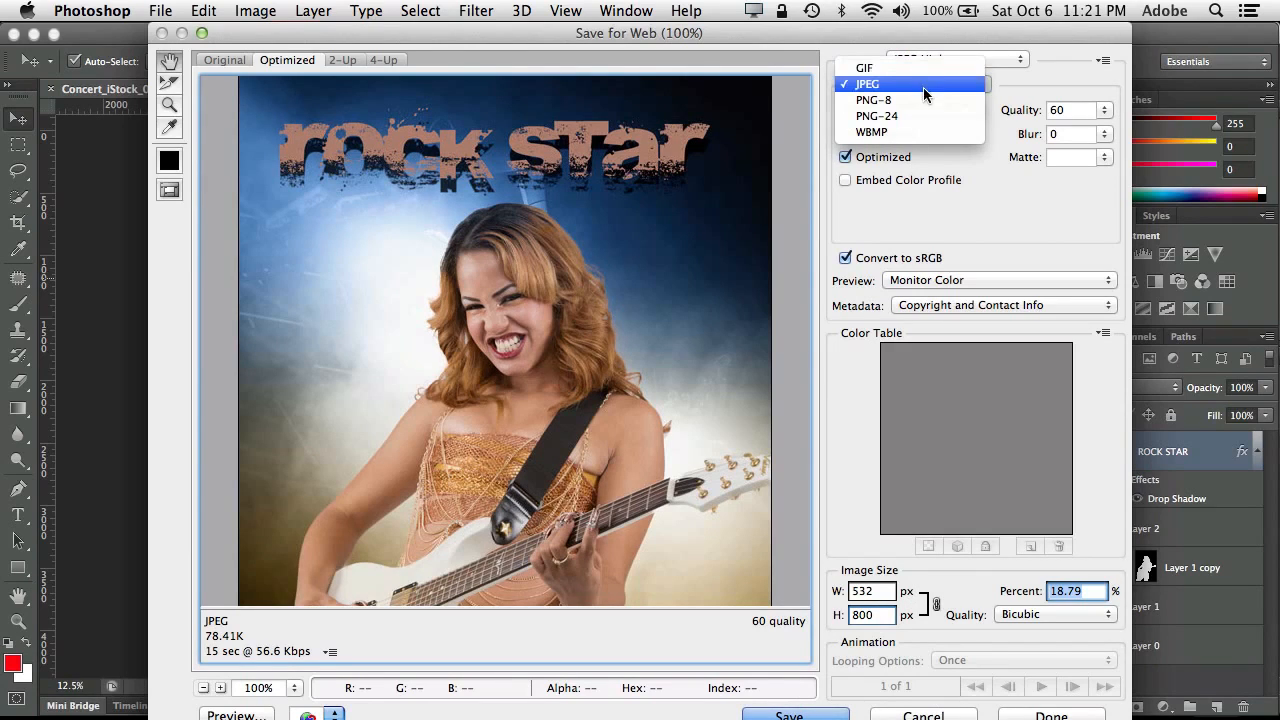
pyautogui.click(942, 188)
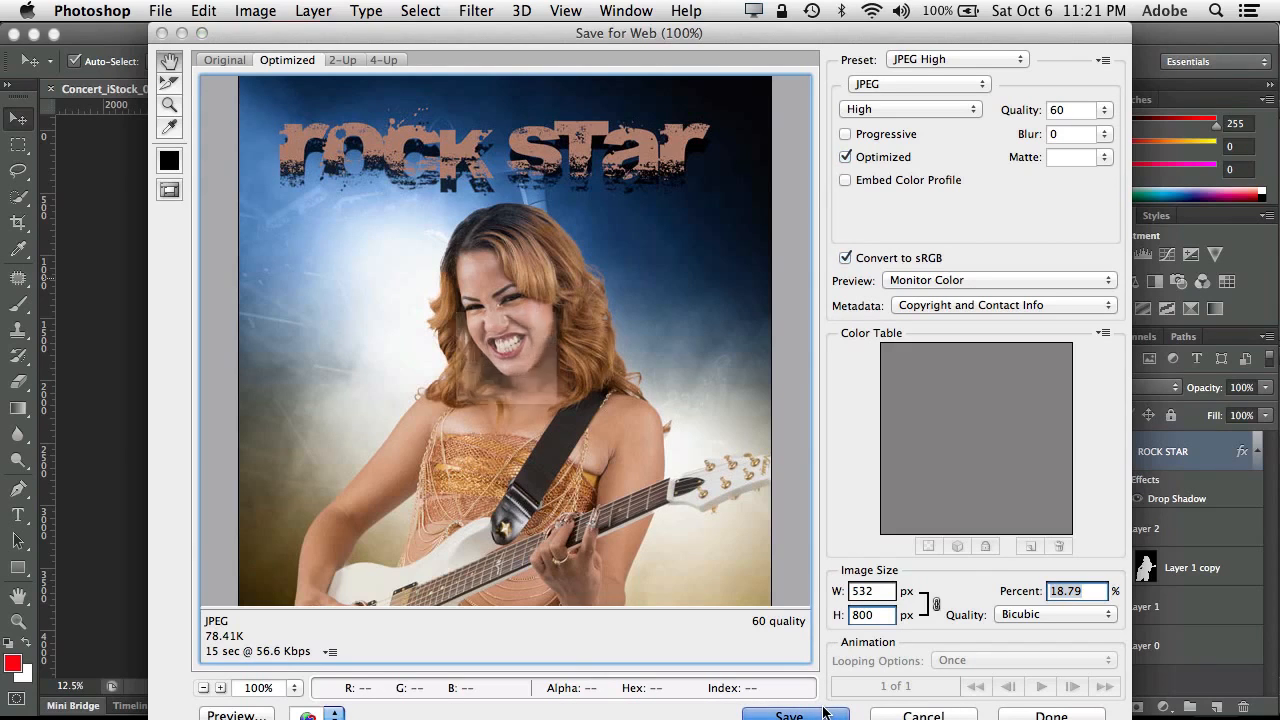
pyautogui.click(790, 714)
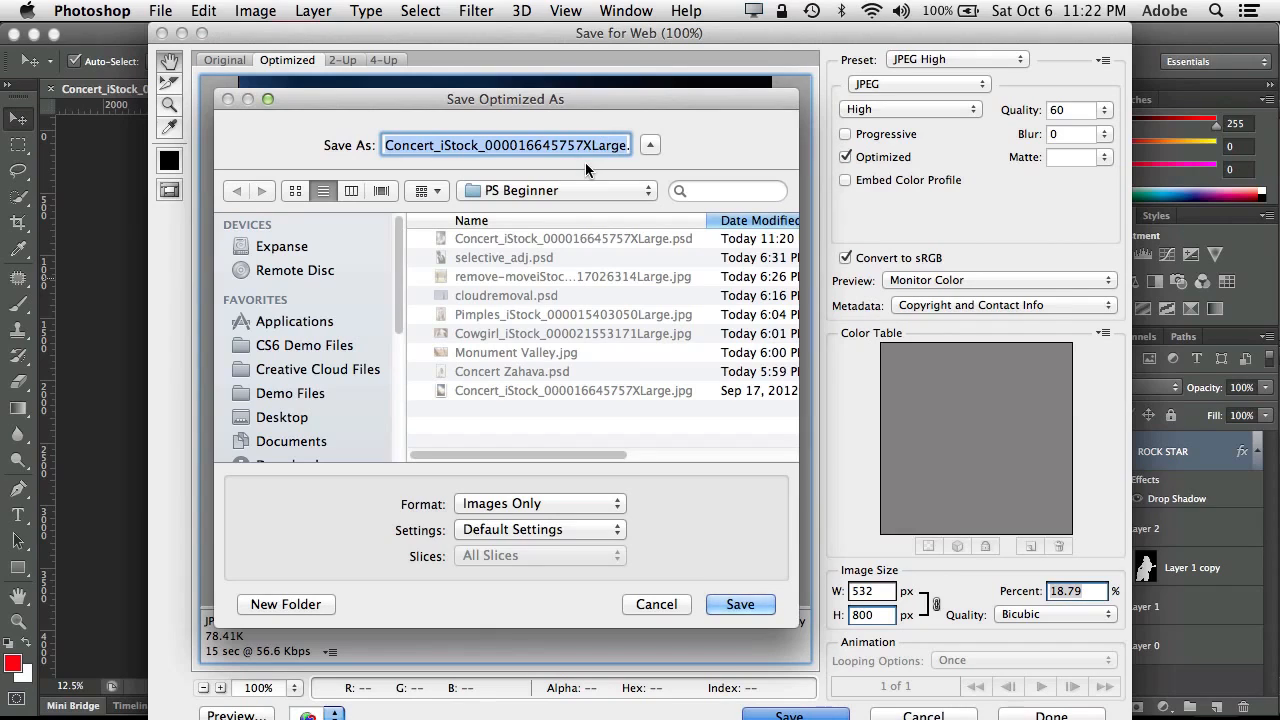
pyautogui.write('rockstar-s.jpg')
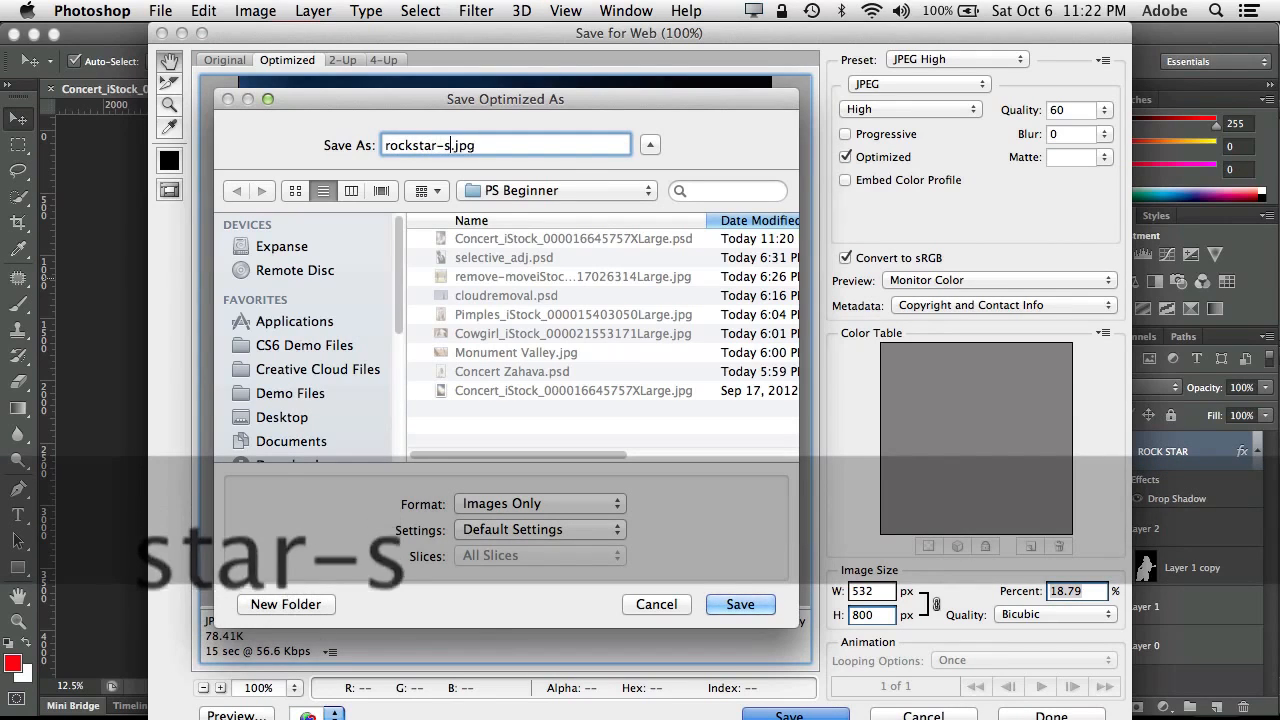
pyautogui.press('BackSpace')
pyautogui.write('web')
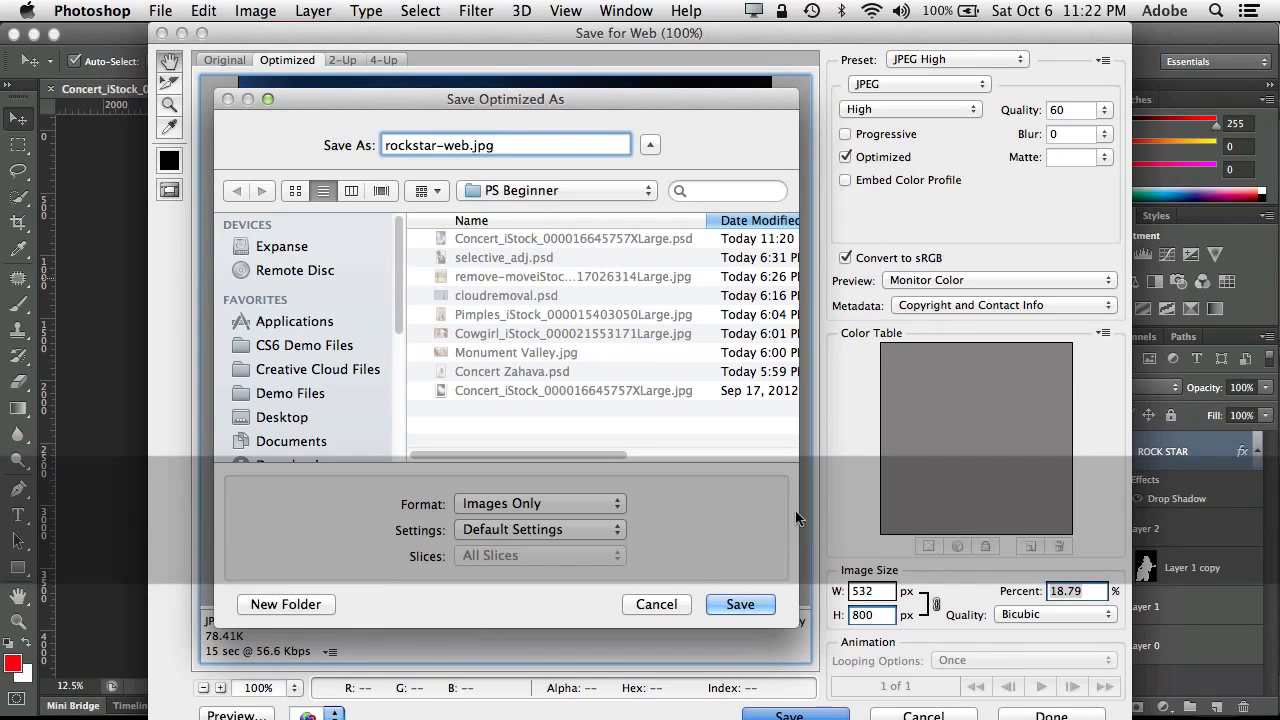
pyautogui.click(740, 604)
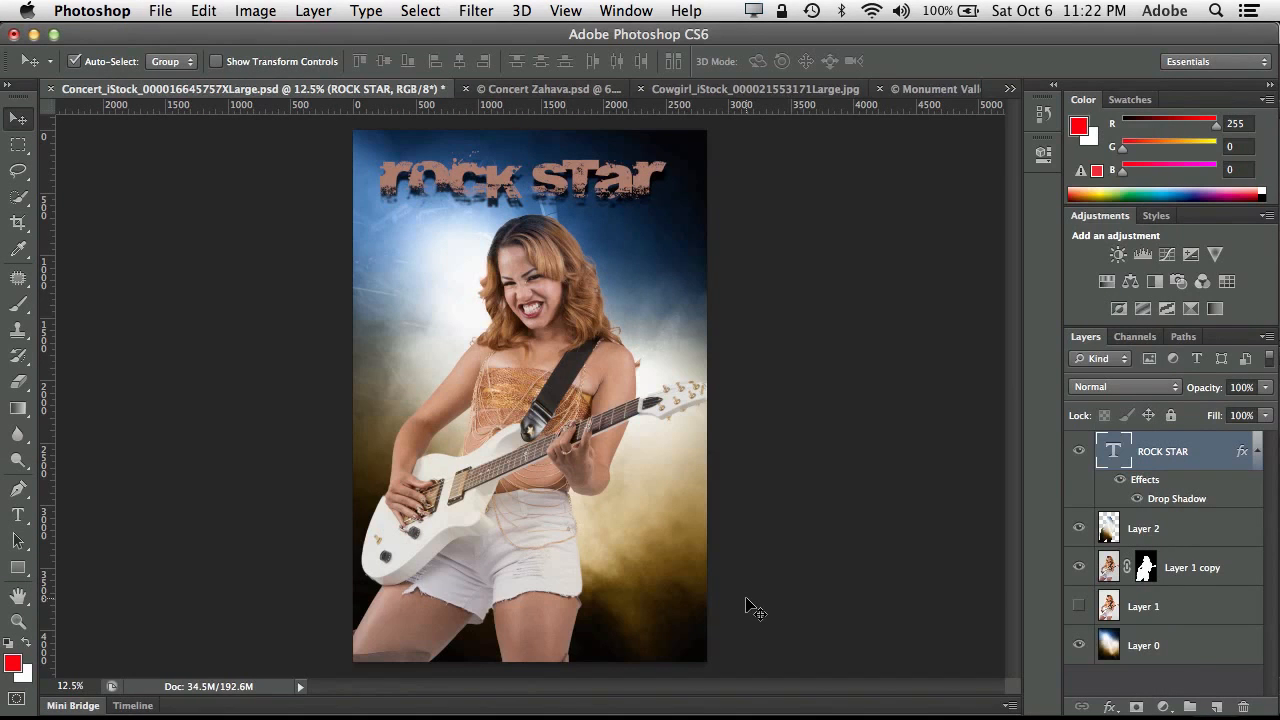